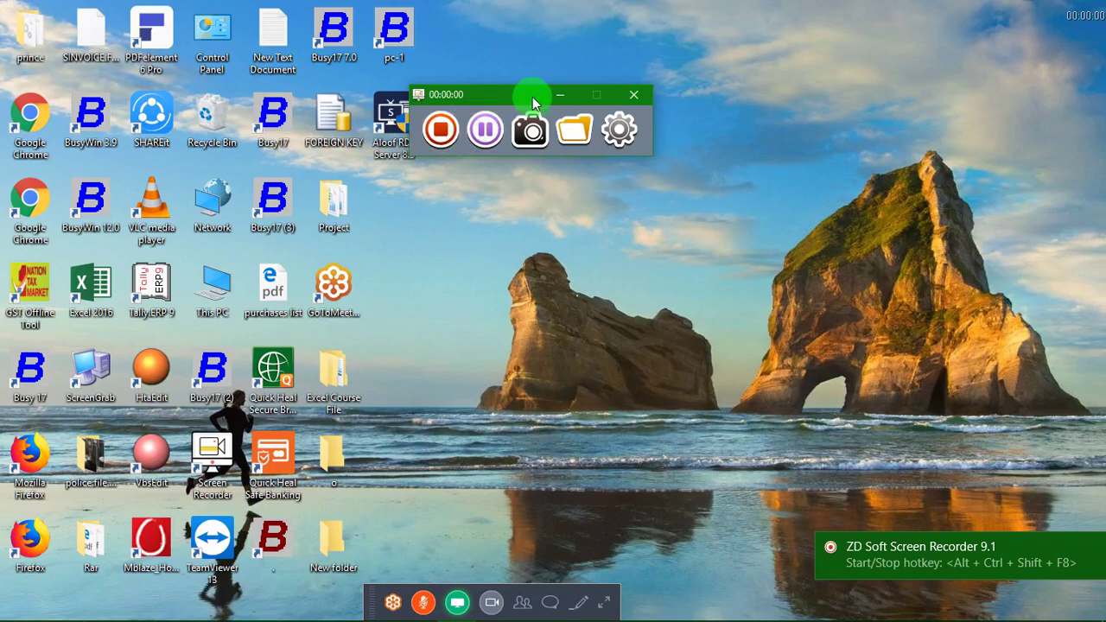
Step: Minimize the screen recorder, unmute the GoToMeeting microphone, collapse its controls, and head to Excel
left_click(556, 94)
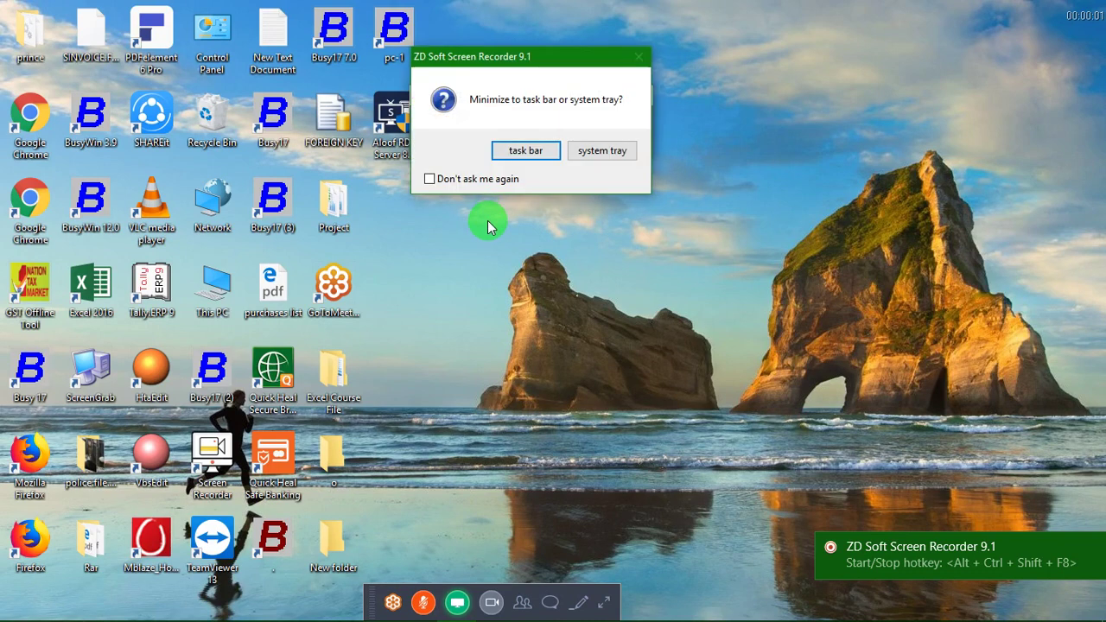
left_click(518, 153)
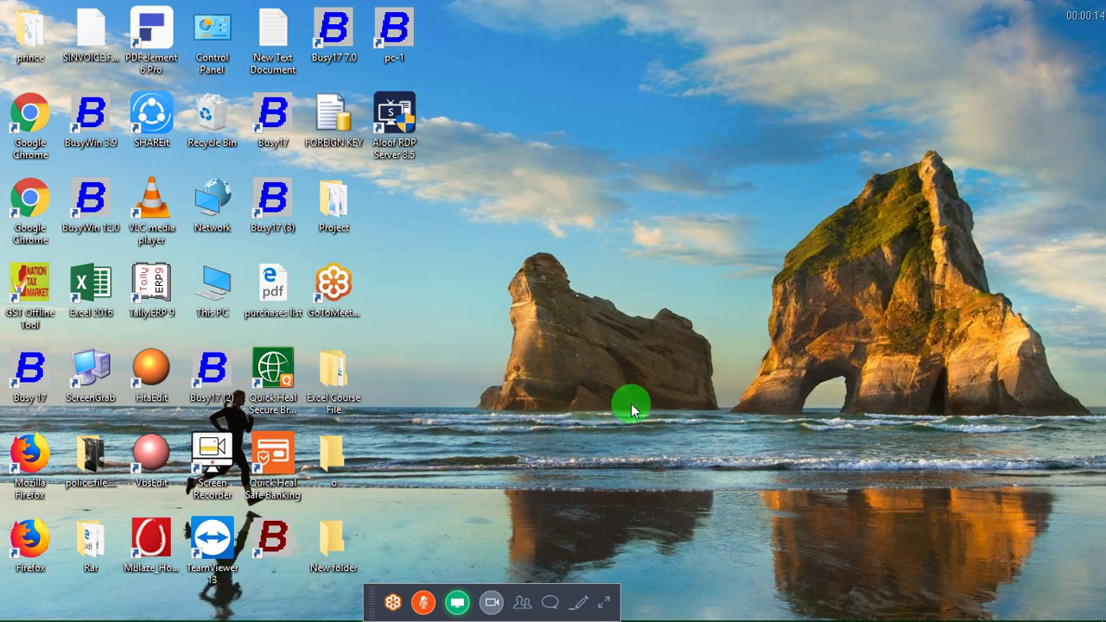
left_click(609, 599)
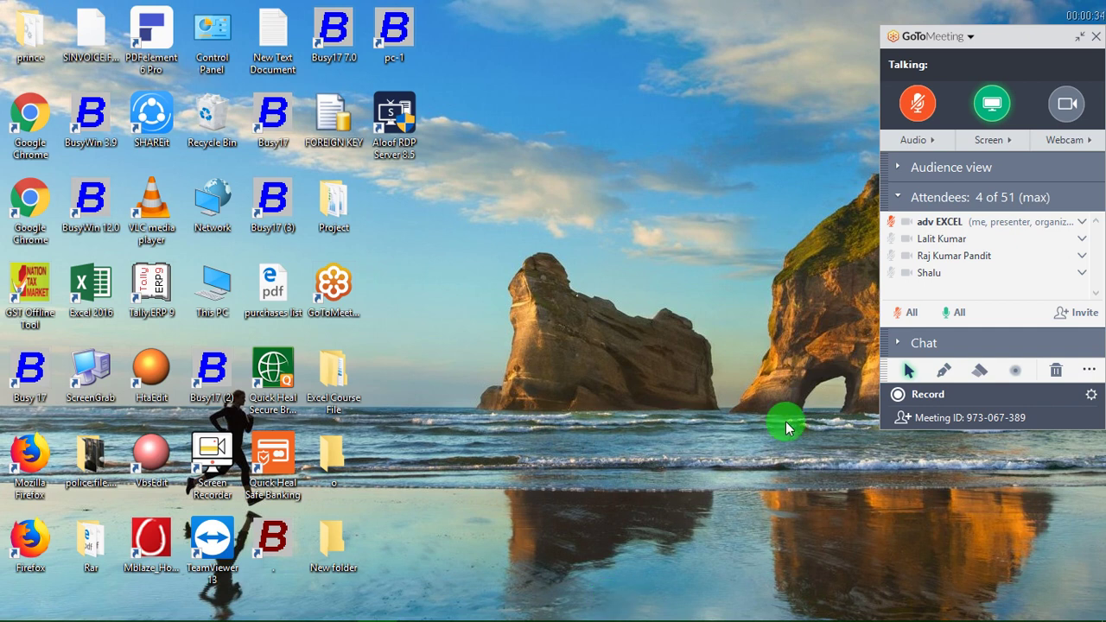
left_click(918, 117)
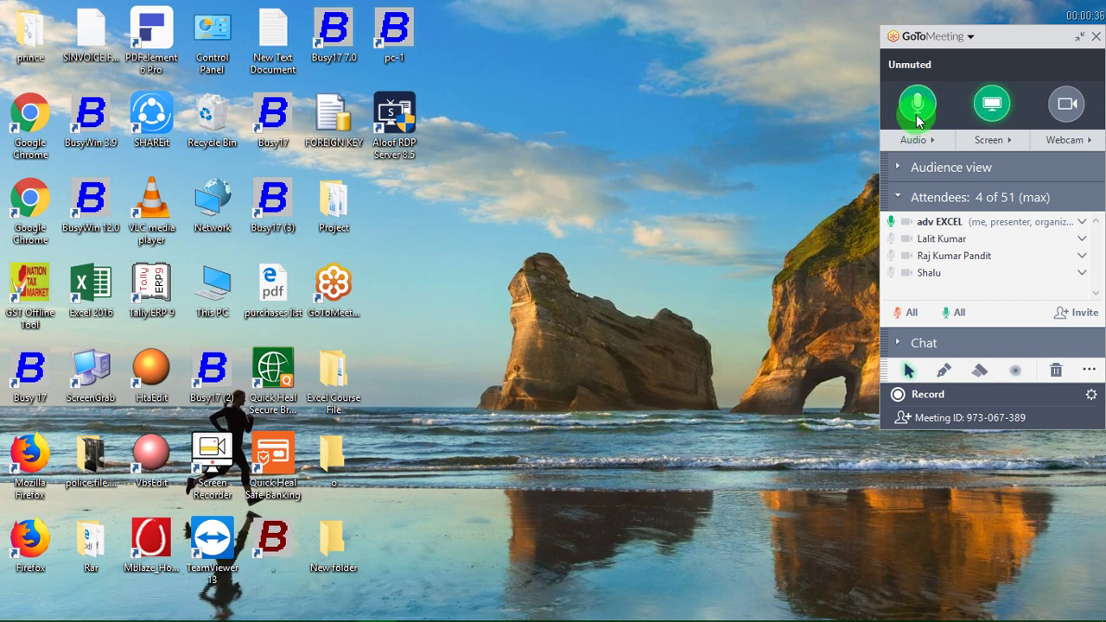
left_click(1082, 41)
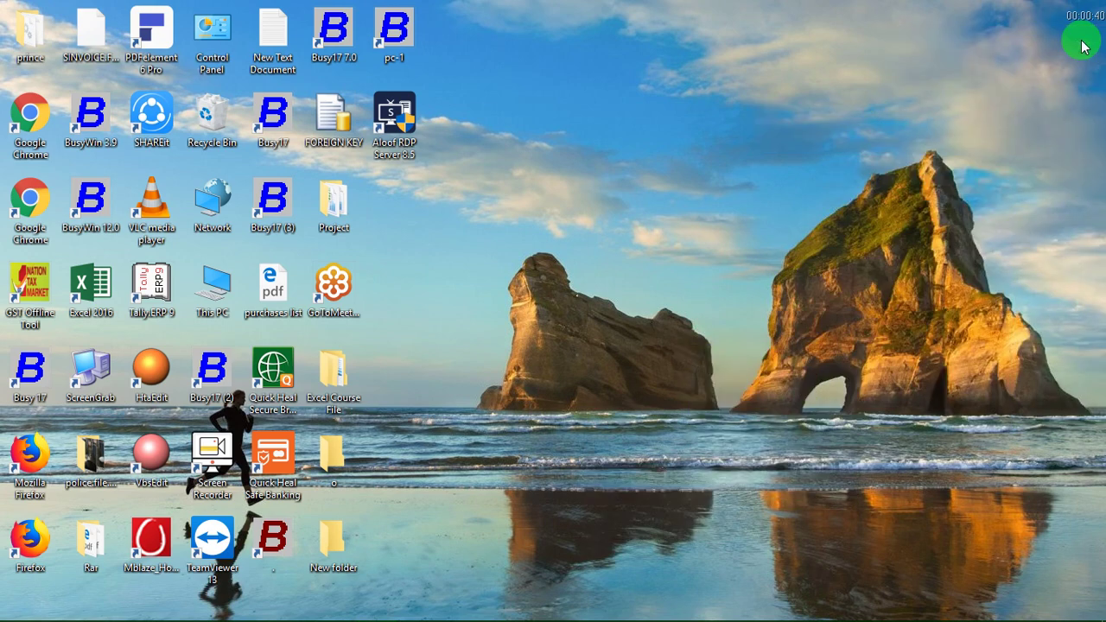
key("alt+Tab")
key("alt+Tab")
key("alt+Tab")
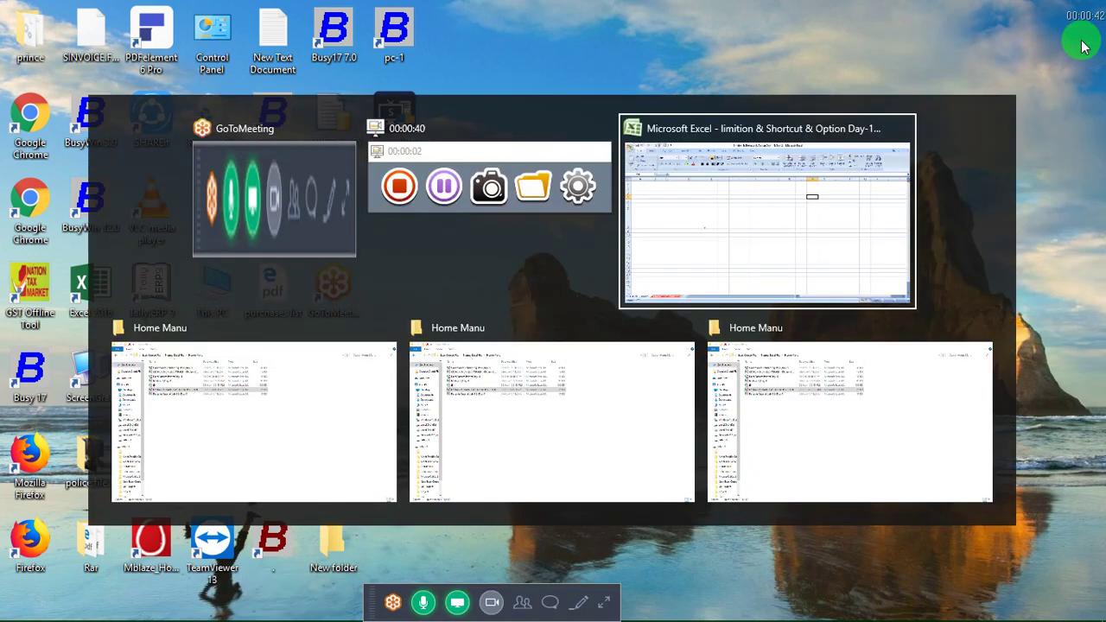
Step: Bring the Excel workbook forward, collapse the GoToMeeting panel, and maximize the workbook window
left_click(502, 248)
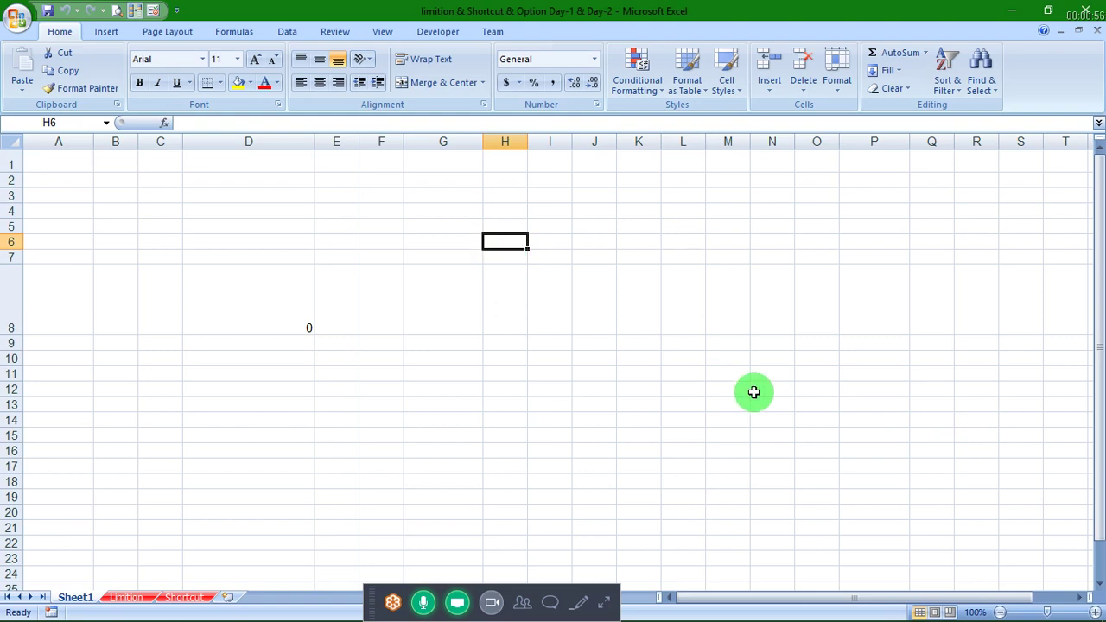
left_click(602, 609)
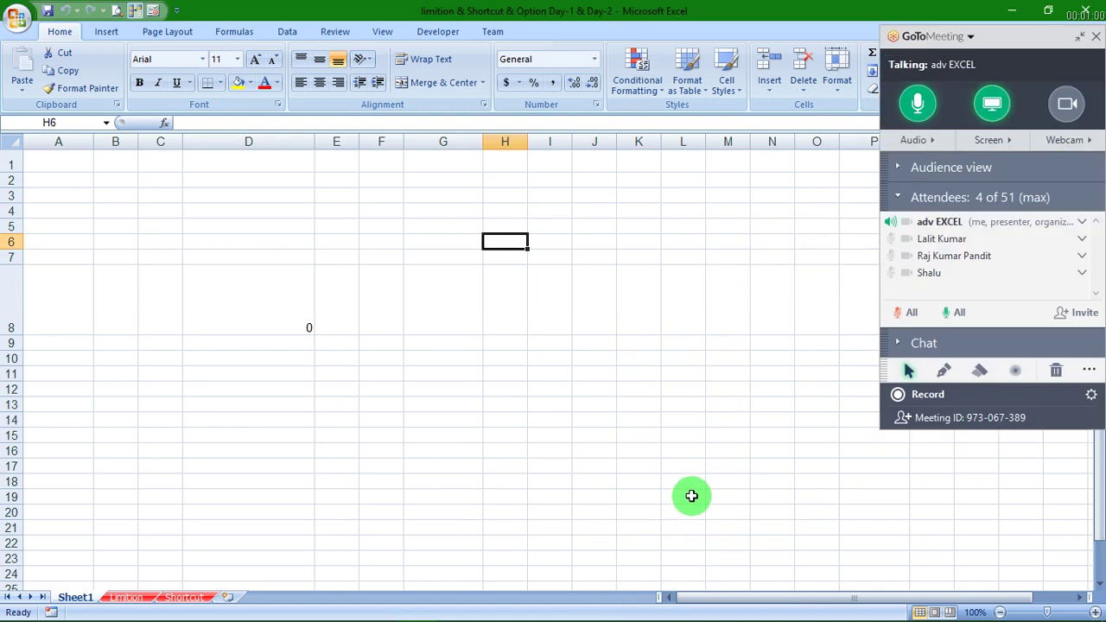
left_click(733, 328)
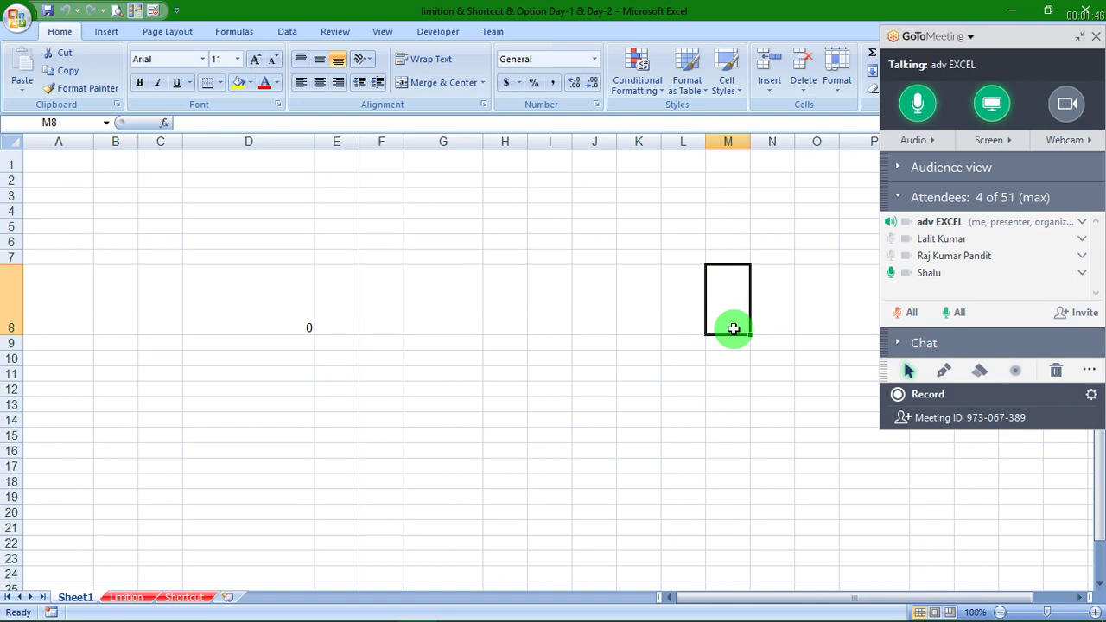
left_click(1080, 39)
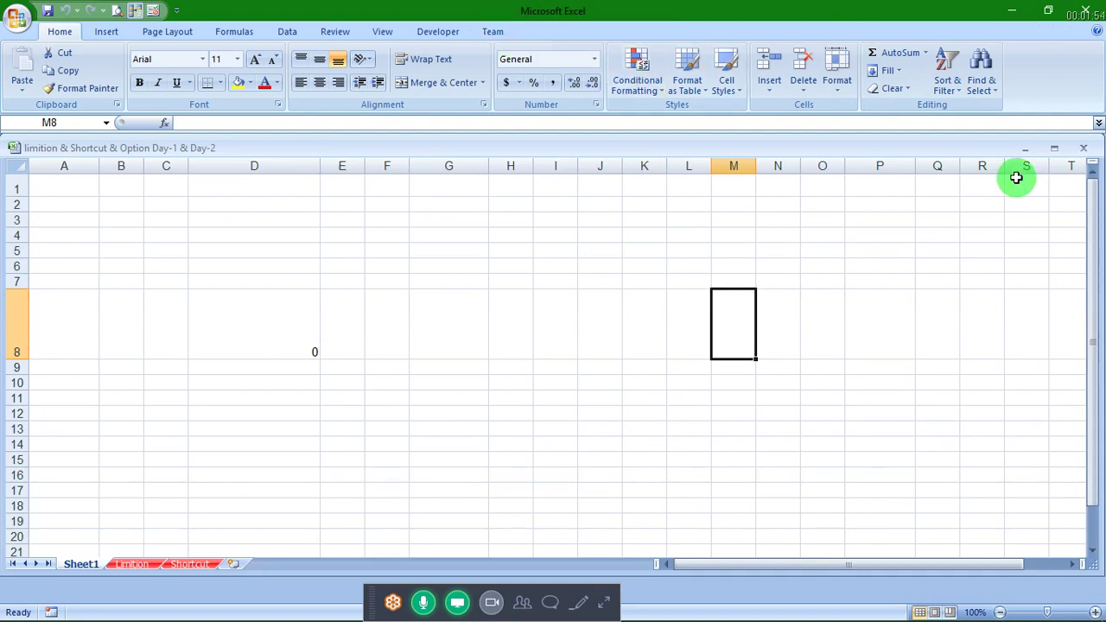
left_click(1053, 149)
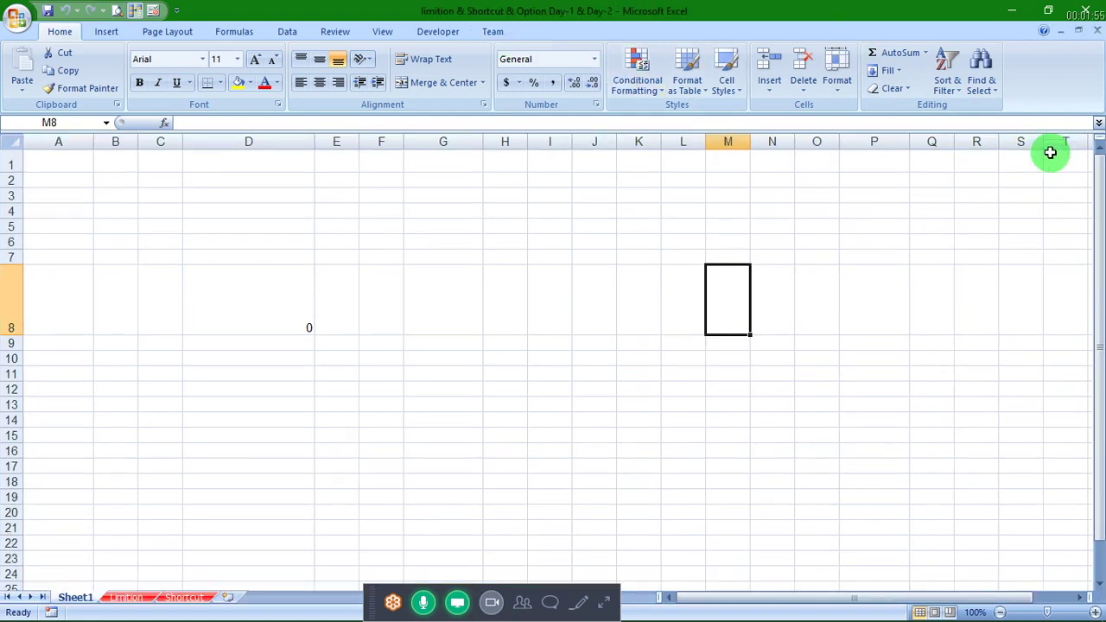
left_click(526, 266)
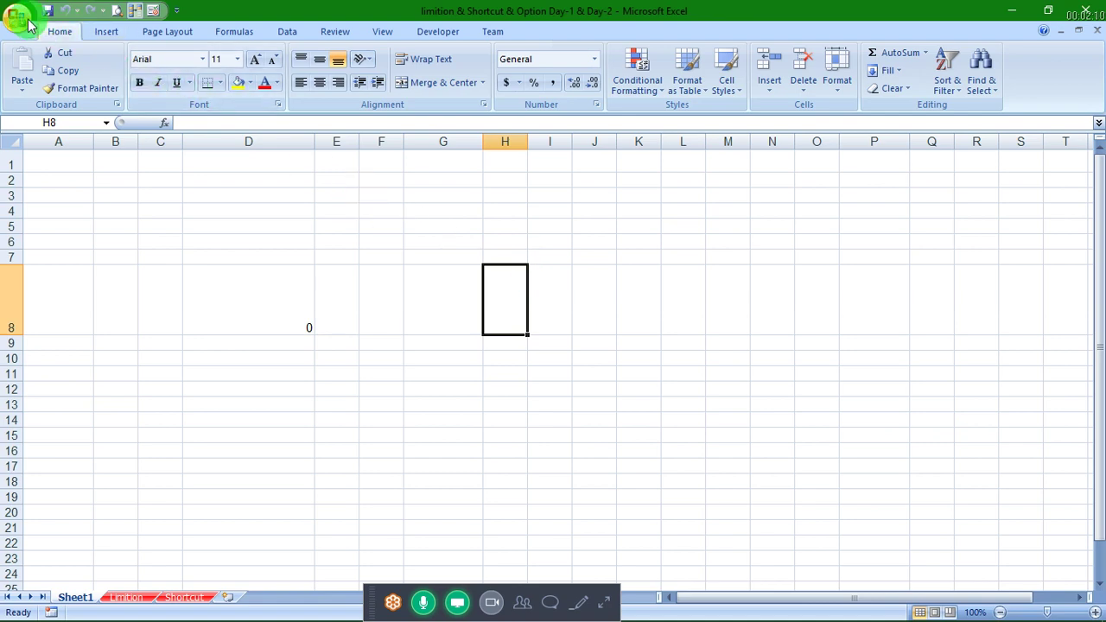
left_click(28, 24)
left_click(251, 372)
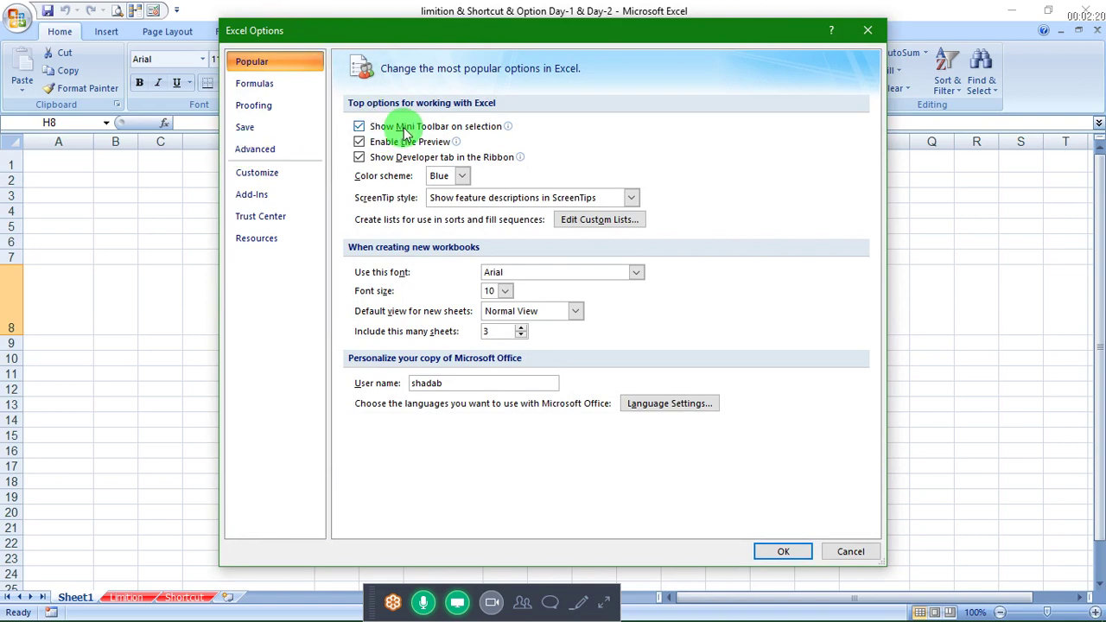
mouse_move(404, 134)
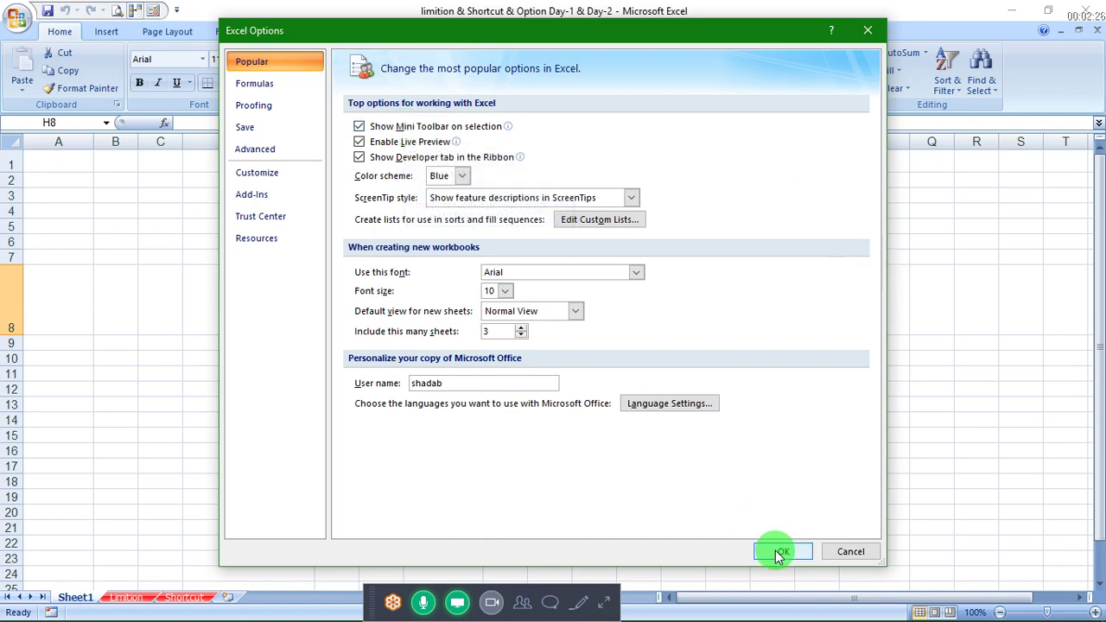
left_click(843, 552)
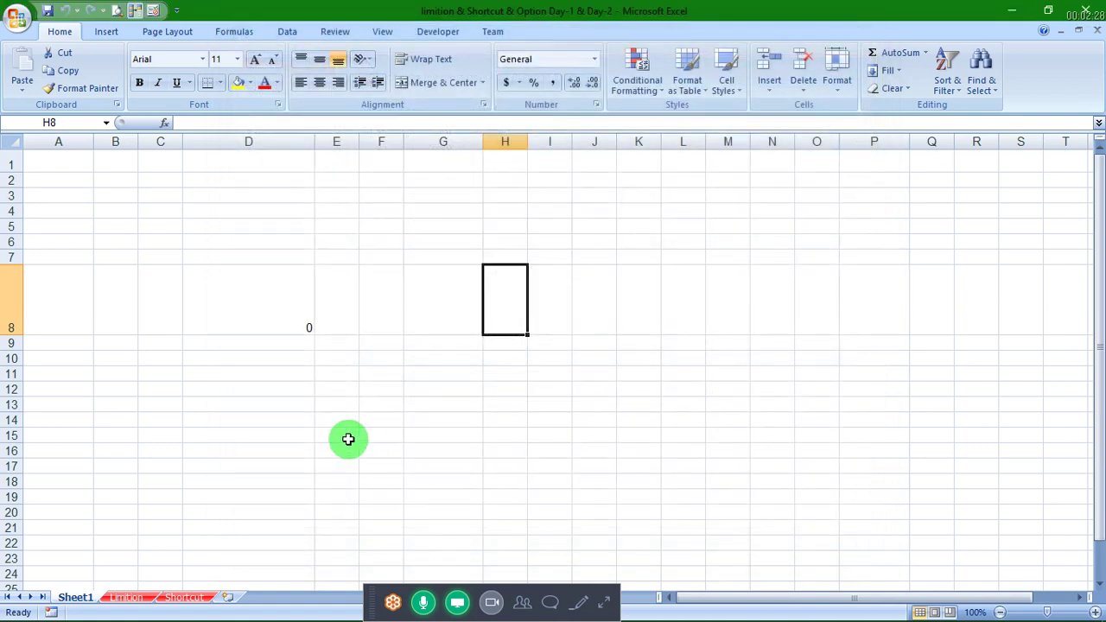
left_click(239, 396)
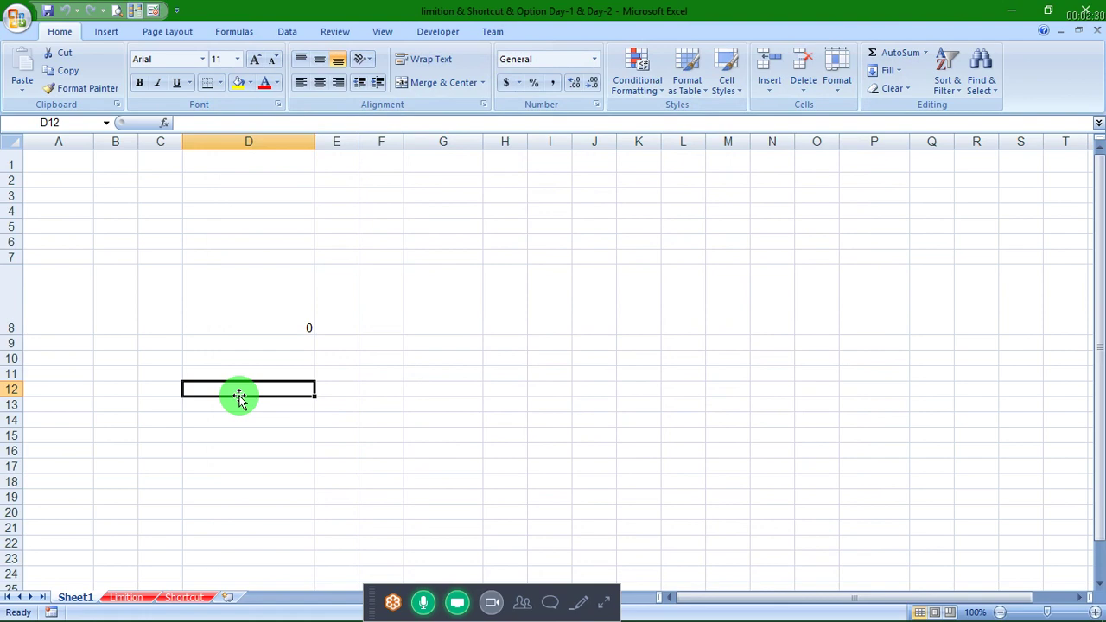
type("ROHI")
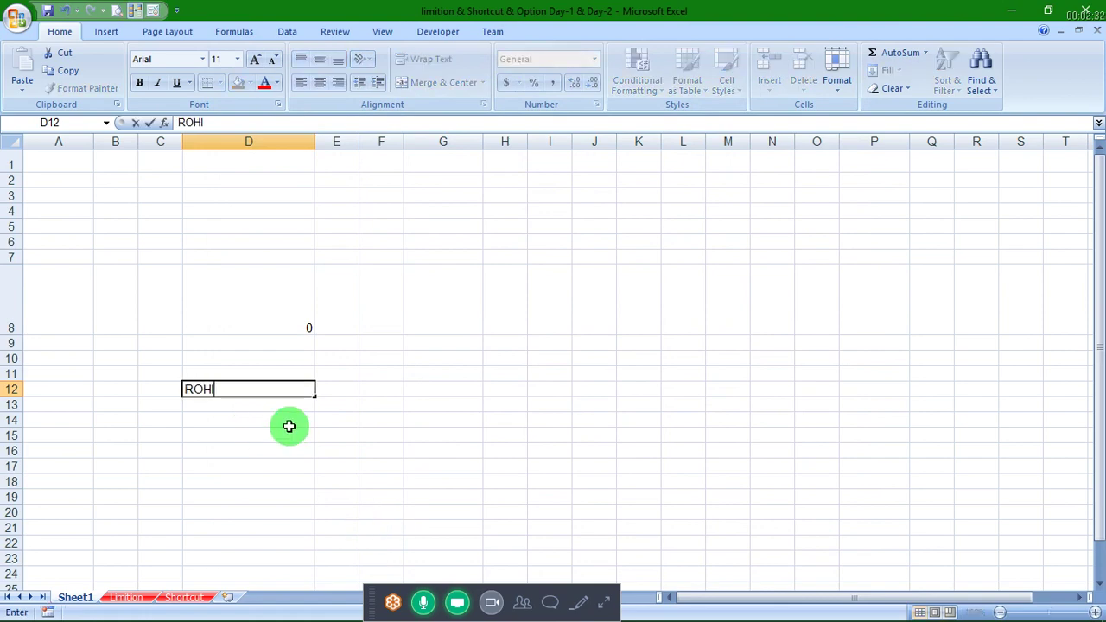
type("T KUMAR")
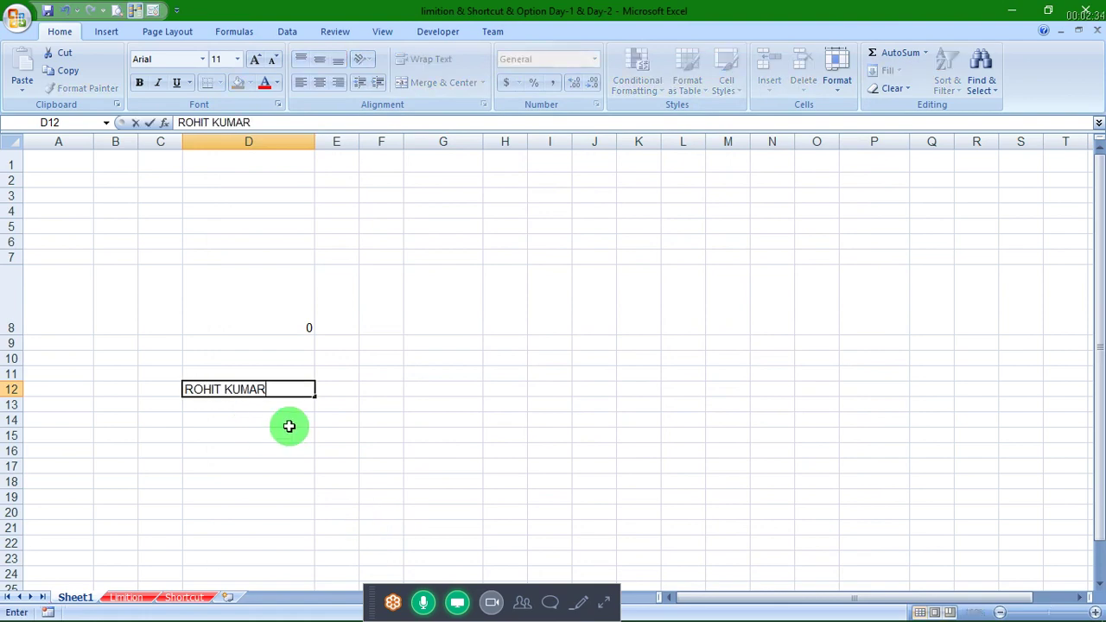
key("Return")
key("Up")
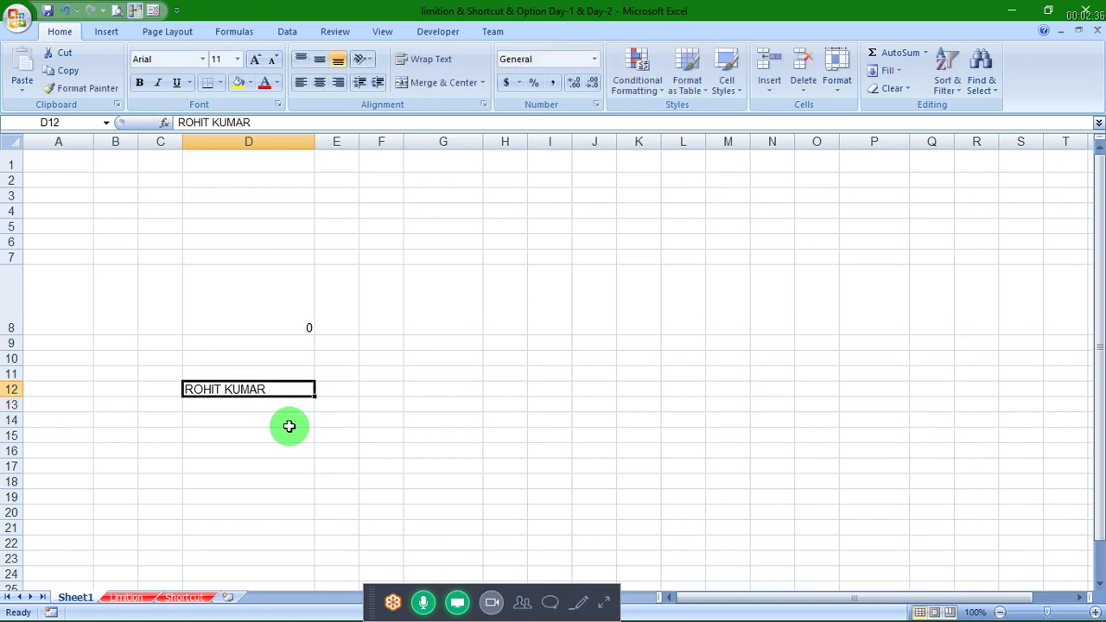
key("F2")
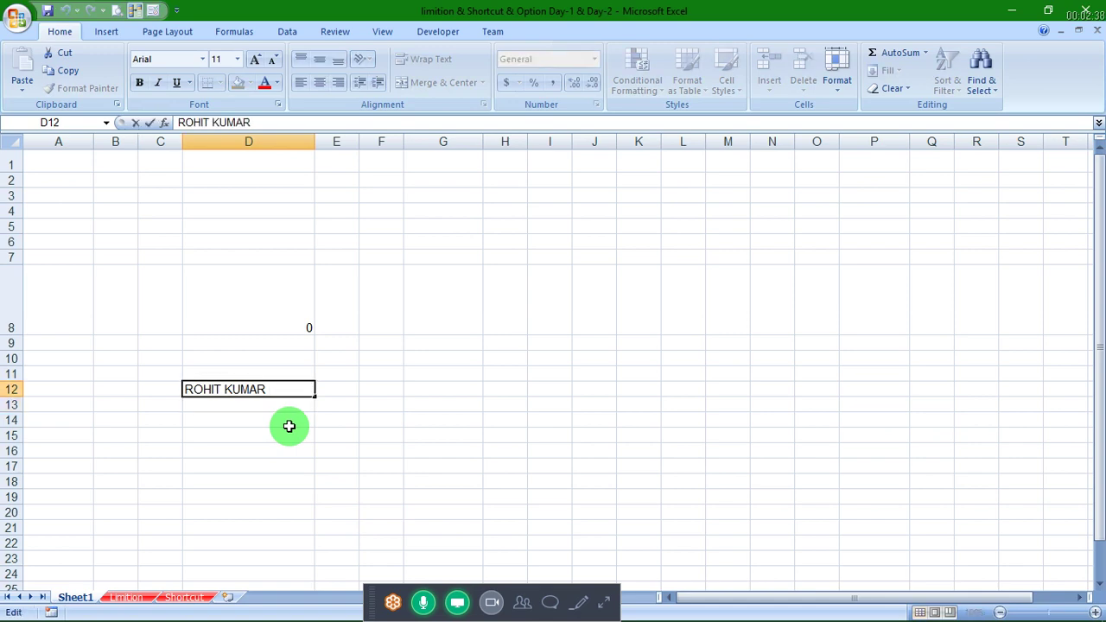
key("shift+Left")
key("shift+Left")
key("shift+Left")
key("shift+Left")
key("shift+Left")
key("shift+Left")
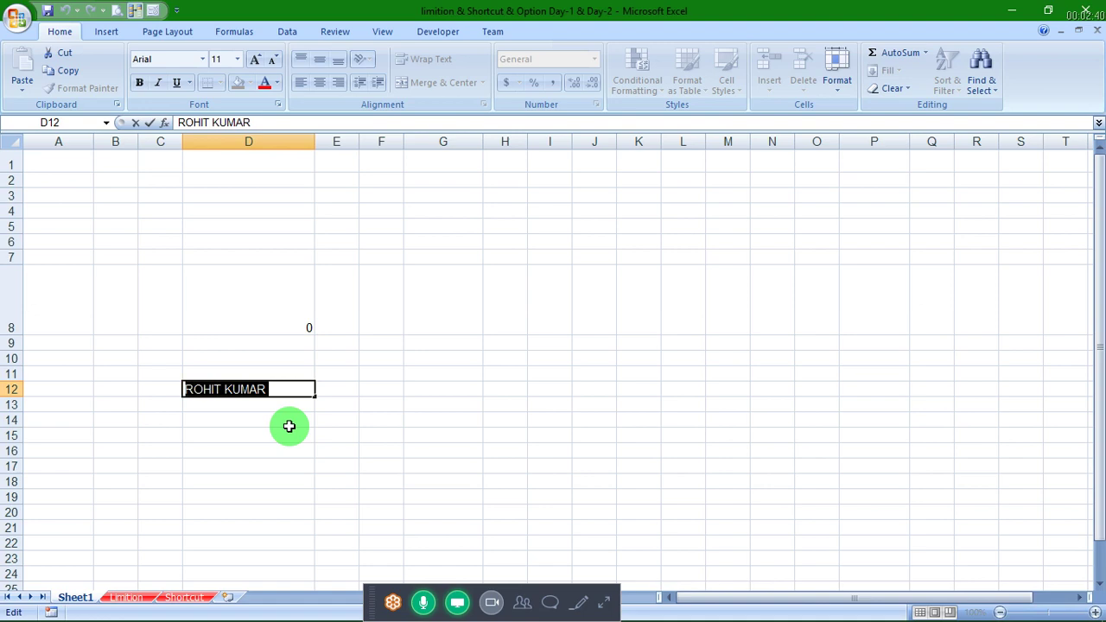
key("shift+Left")
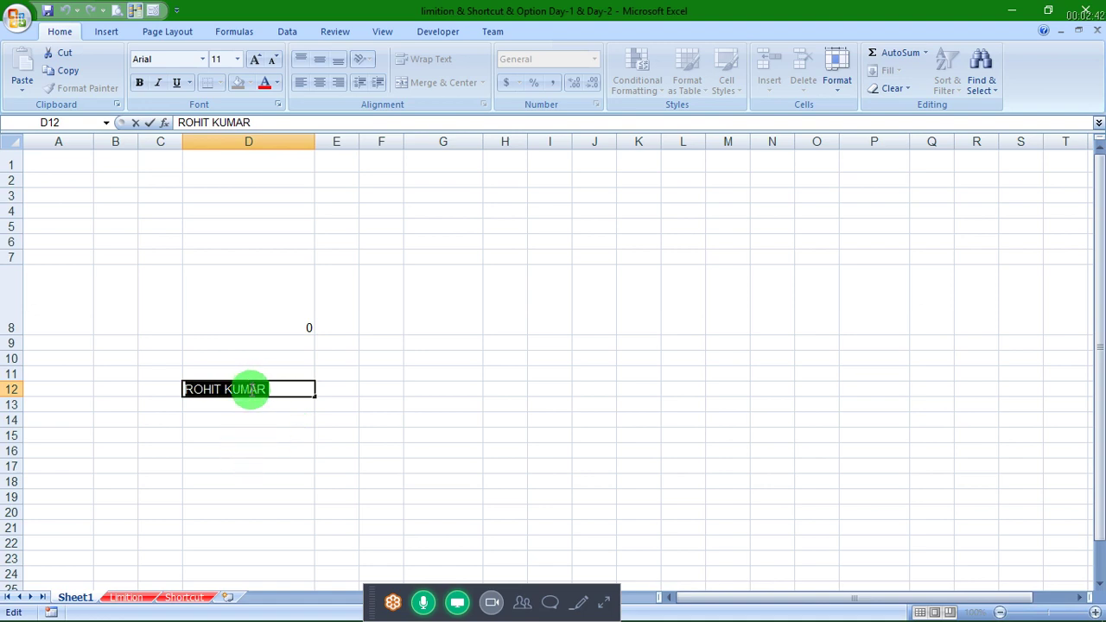
left_click(251, 389)
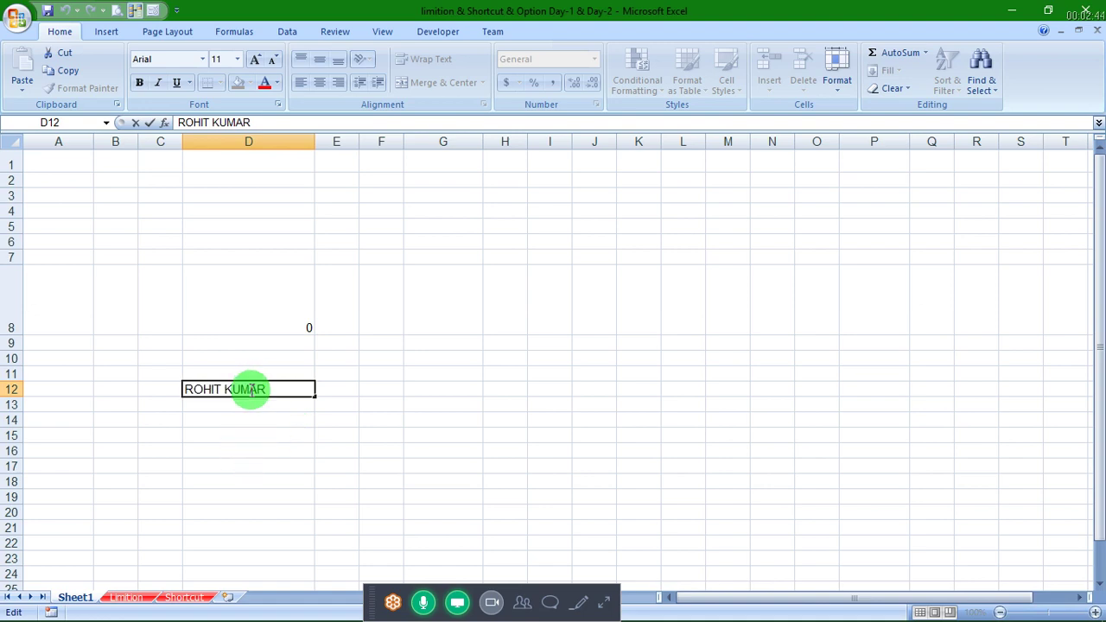
key("Escape")
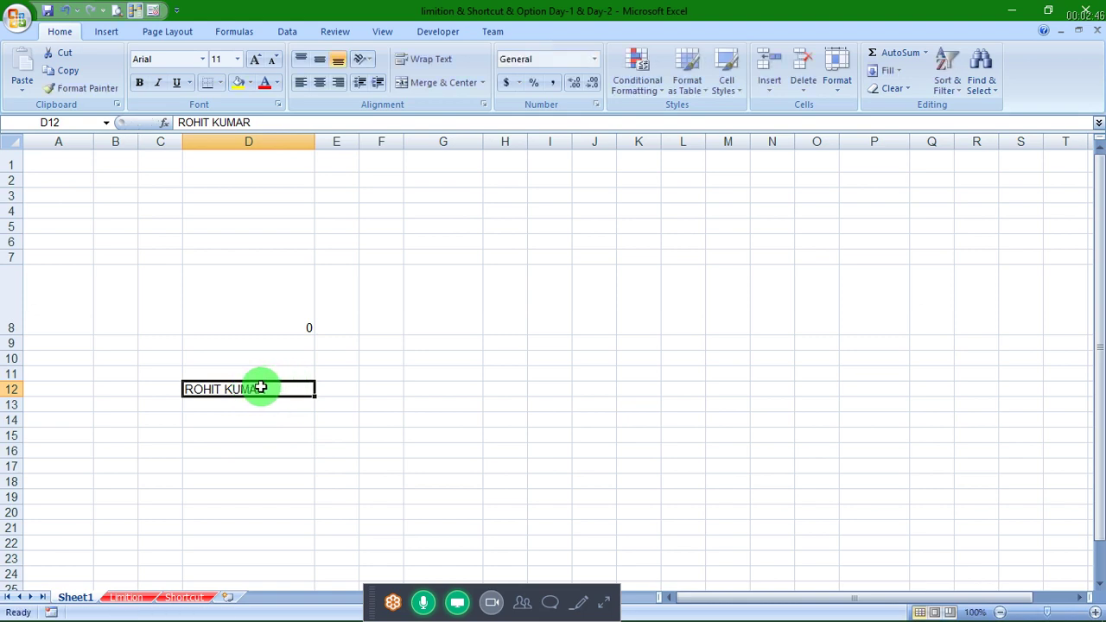
Step: Select the name inside D12 and make it yellow at font size 20
double_click(264, 385)
left_click_drag(269, 388, 185, 385)
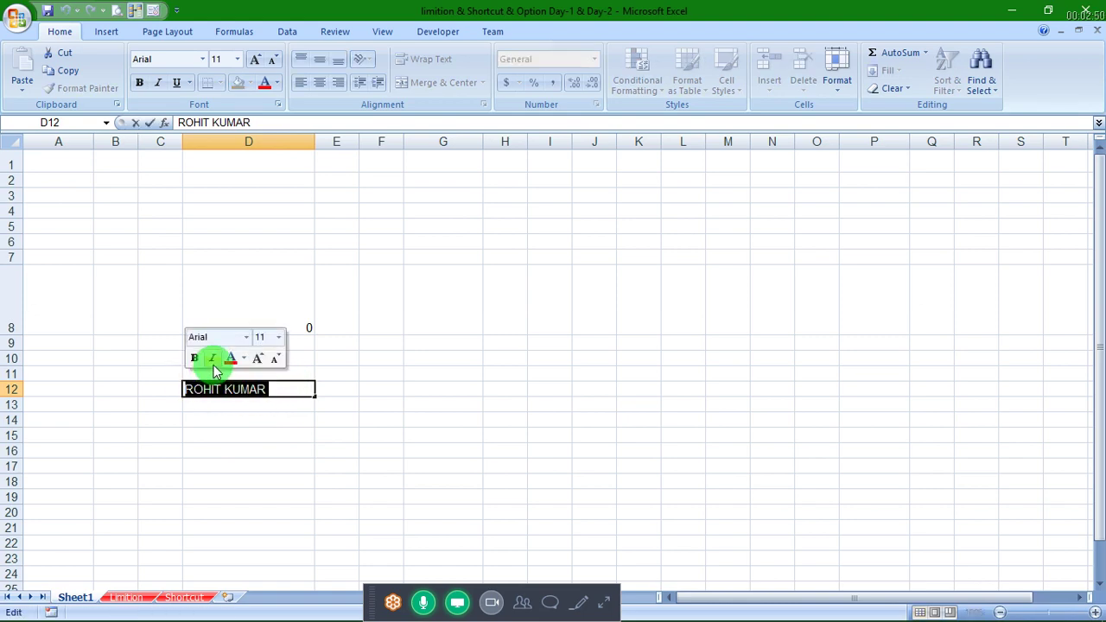
left_click(244, 358)
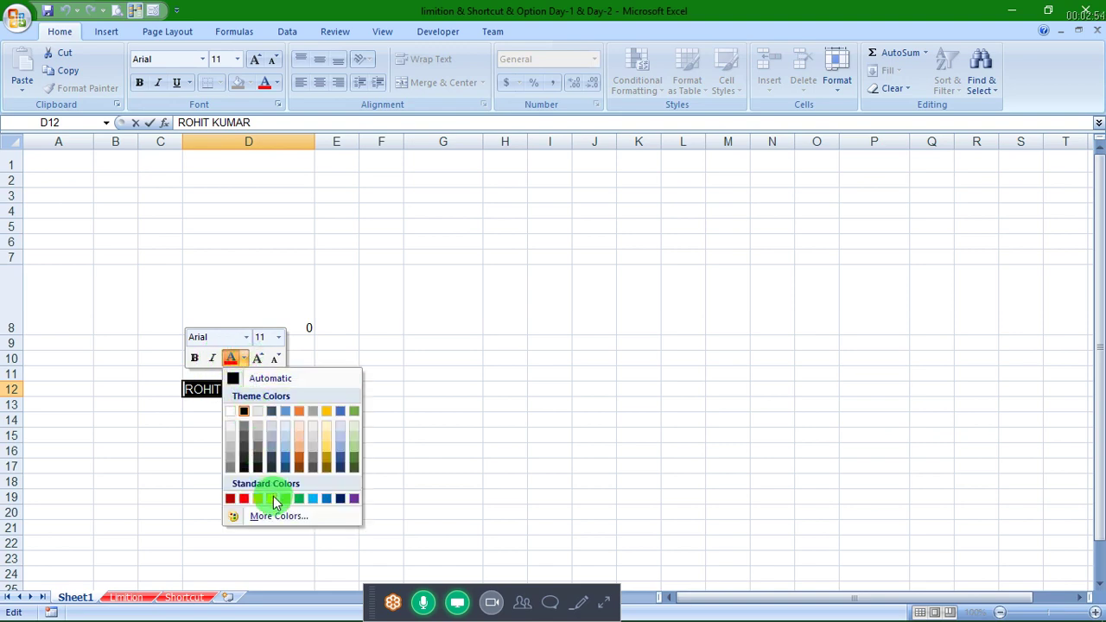
left_click(272, 499)
left_click(278, 339)
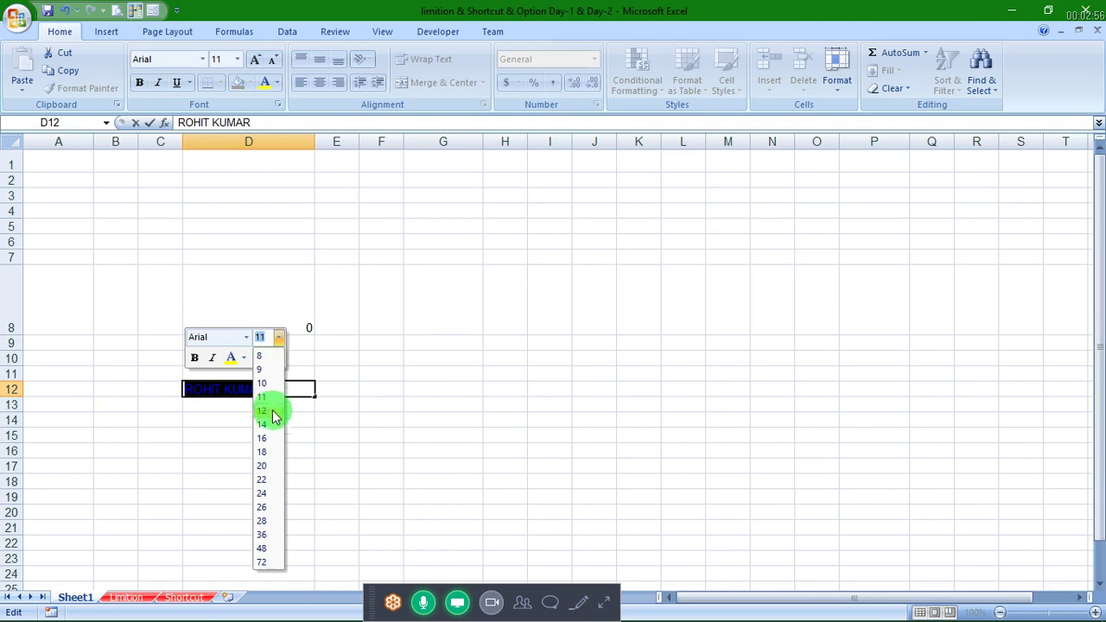
left_click(262, 465)
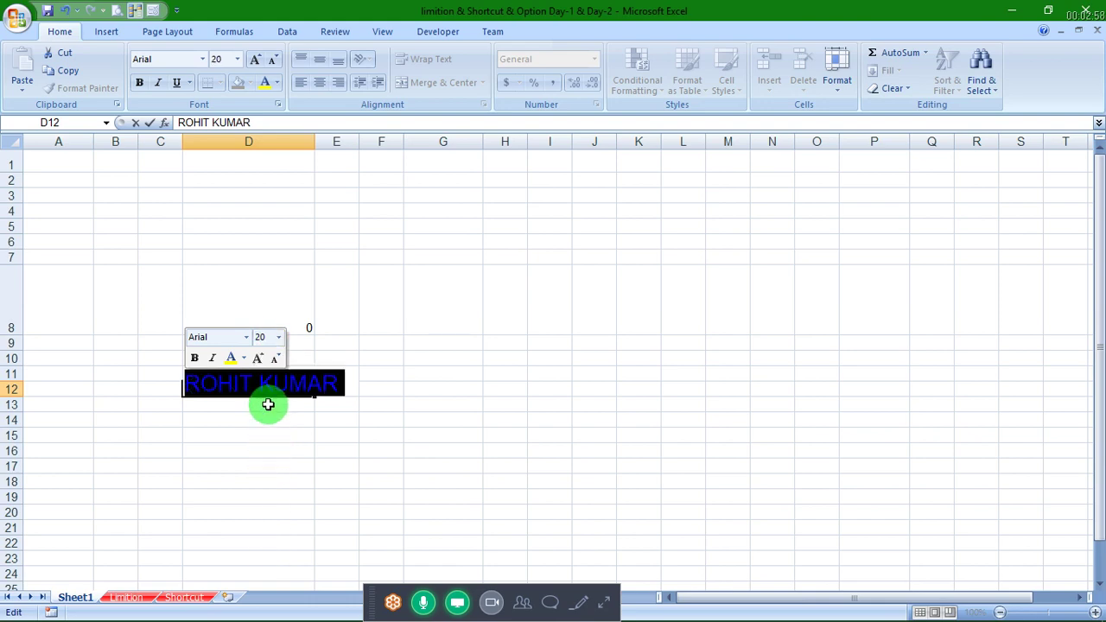
Step: Make the name bold and italic and grow the font to 36
left_click(195, 359)
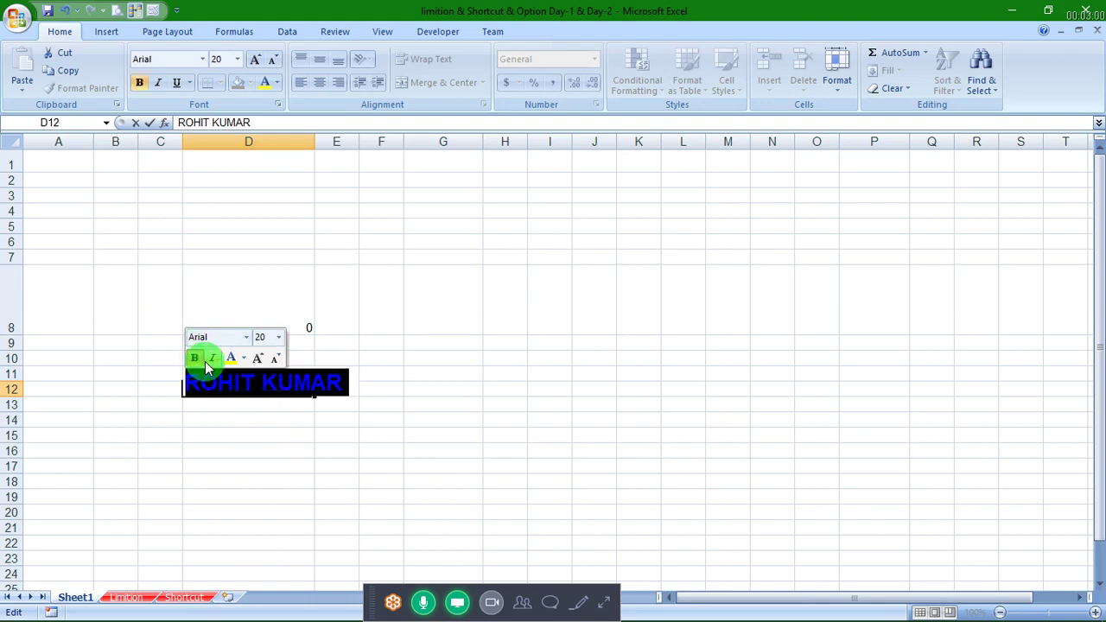
left_click(205, 359)
left_click(257, 359)
left_click(258, 359)
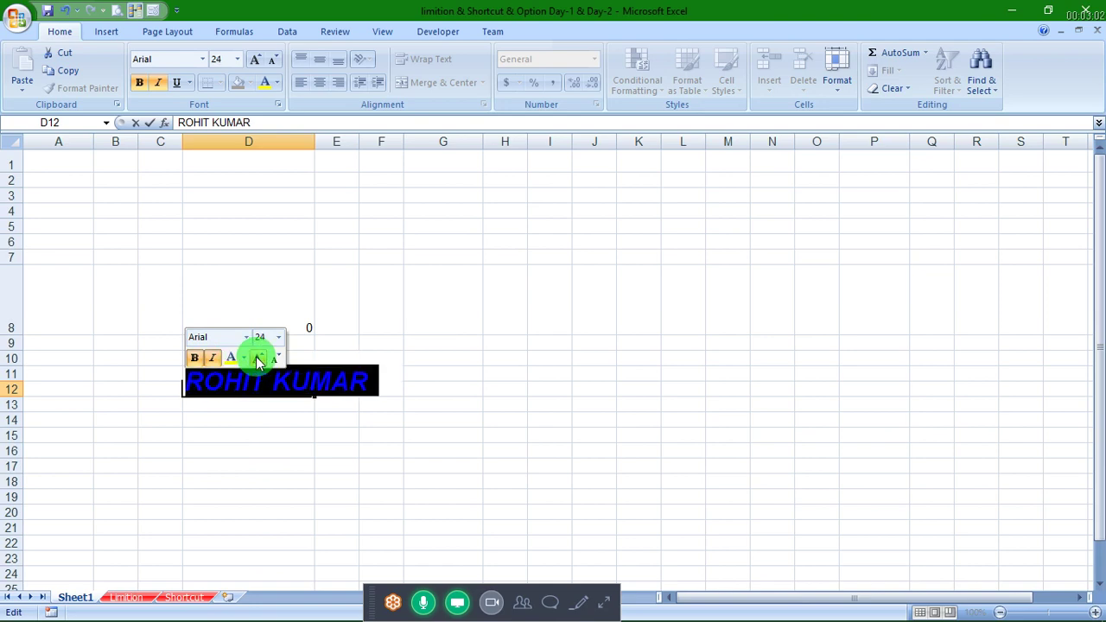
left_click(258, 360)
left_click(258, 360)
left_click(257, 360)
left_click(258, 360)
left_click(258, 360)
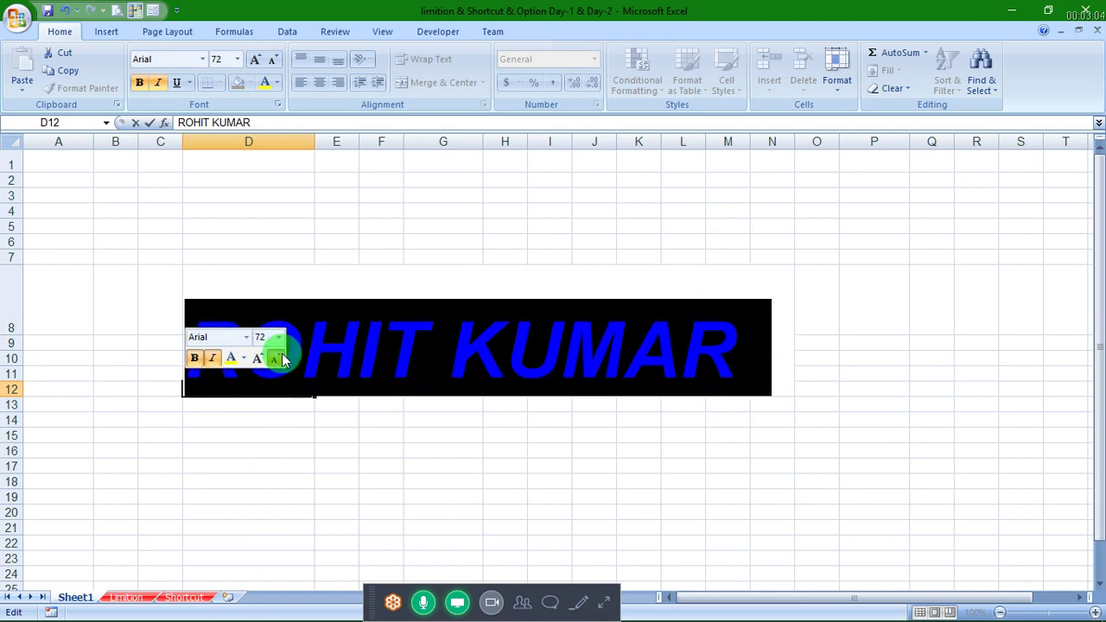
left_click(275, 360)
left_click(275, 359)
left_click(294, 403)
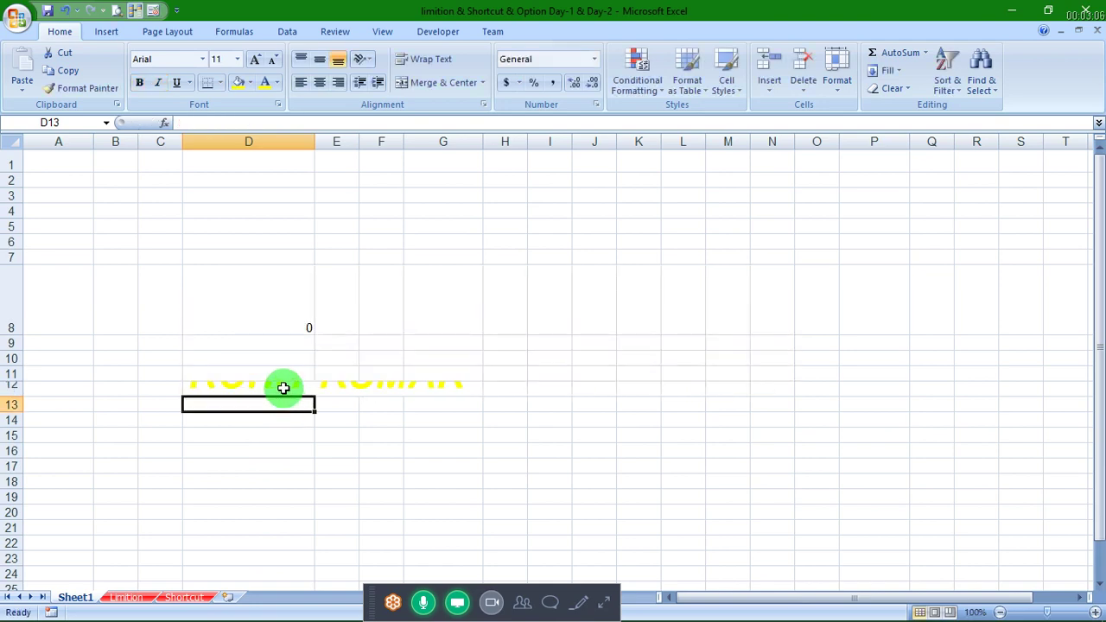
Step: Heighten row 12 to fit the large name, then select D12's text in edit mode
left_click(283, 388)
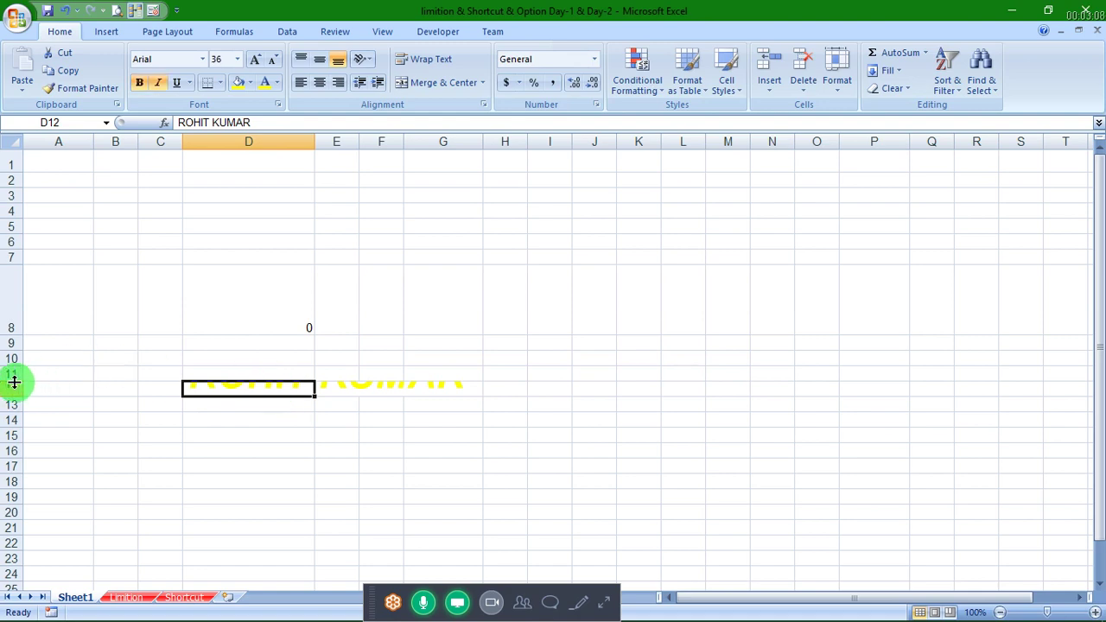
mouse_move(14, 382)
left_mouse_down()
mouse_move(14, 346)
mouse_move(17, 416)
left_mouse_up()
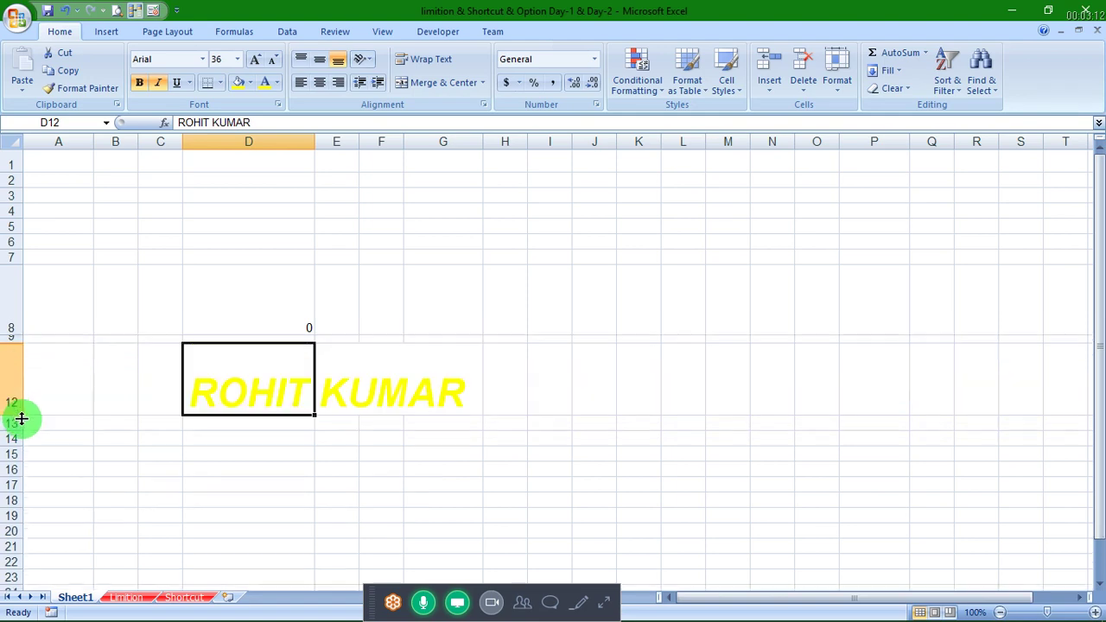
key("F2")
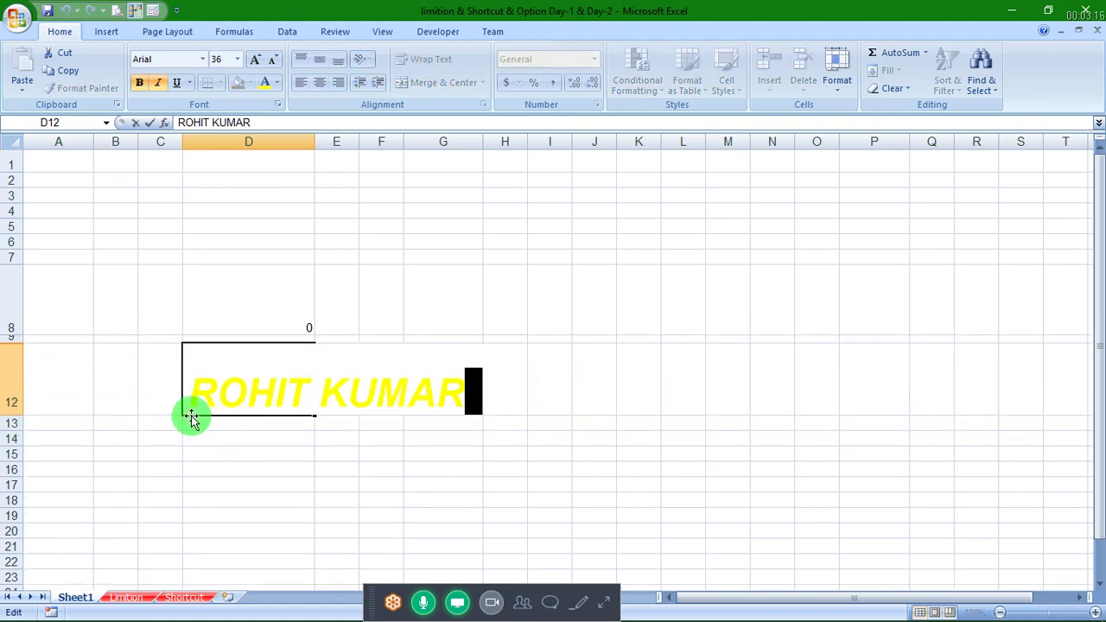
key("shift+Left")
key("shift+Left")
key("shift+Left")
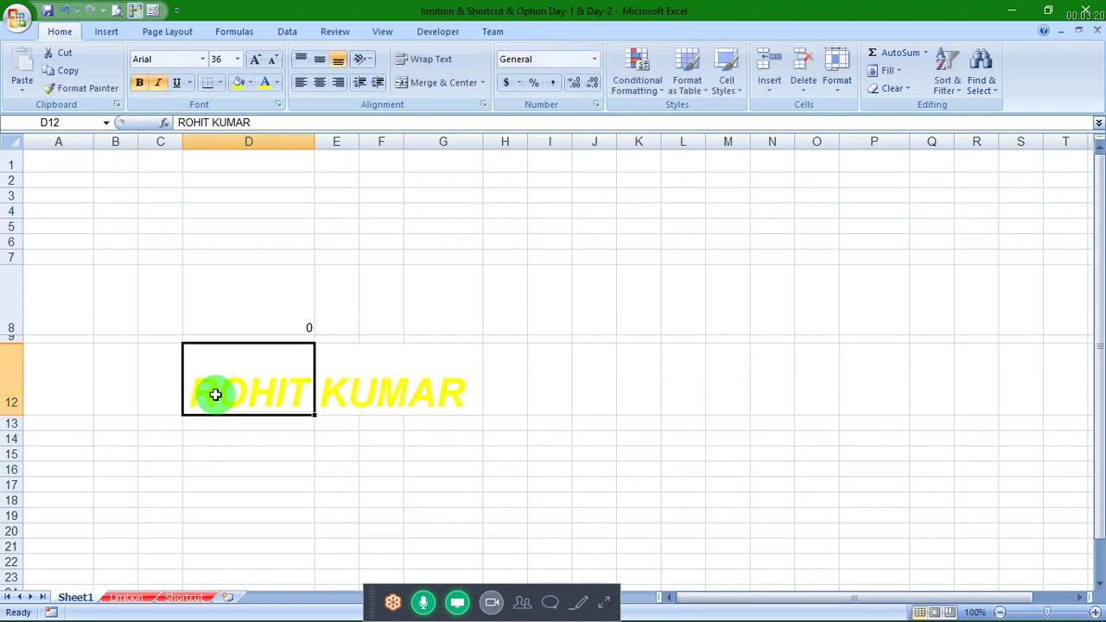
Step: Uncheck 'Show Mini Toolbar on selection' in Excel Options > Popular and apply
left_click(6, 23)
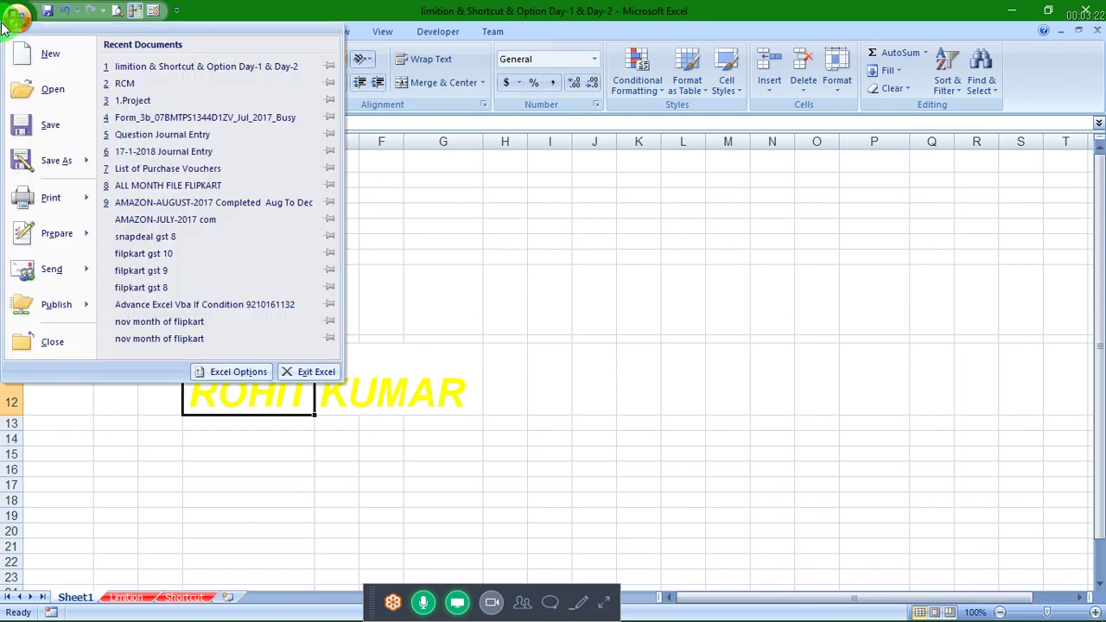
left_click(233, 373)
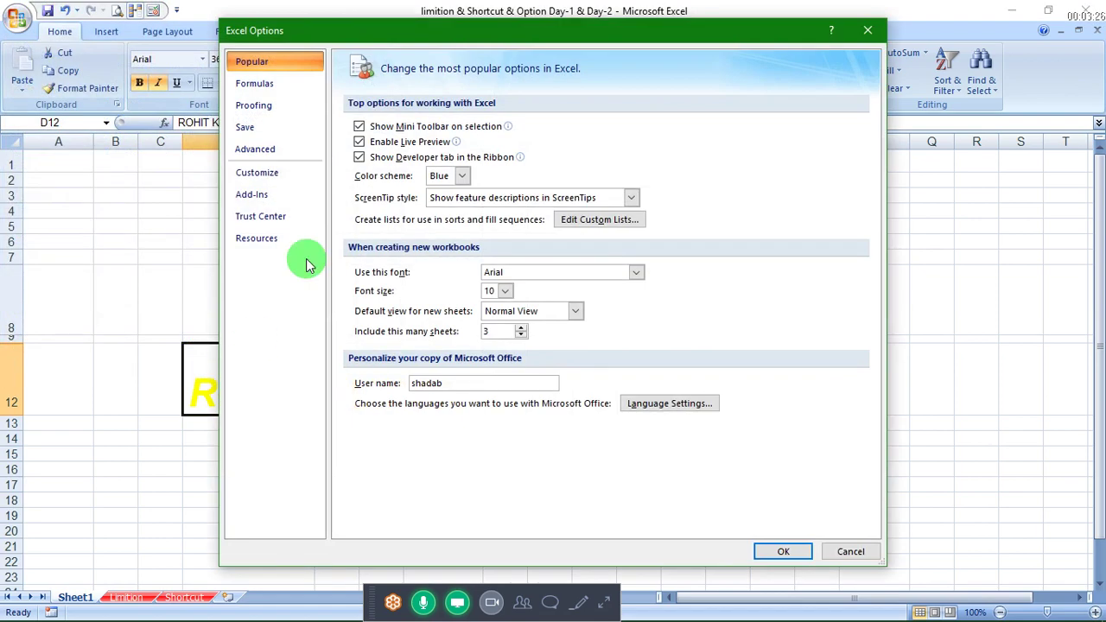
left_click(402, 126)
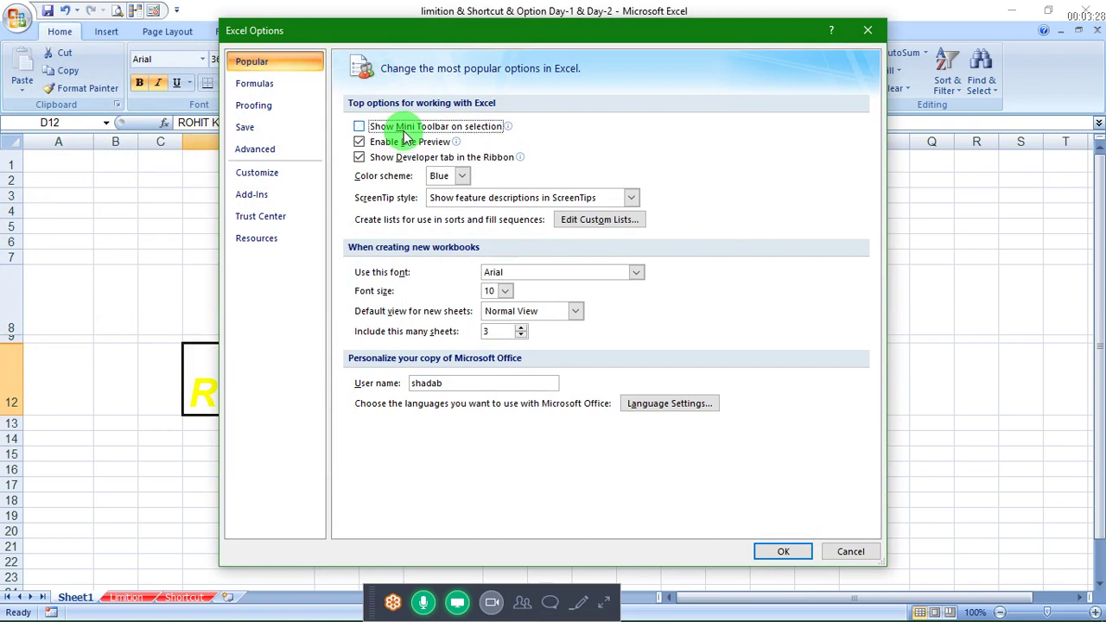
left_click(783, 551)
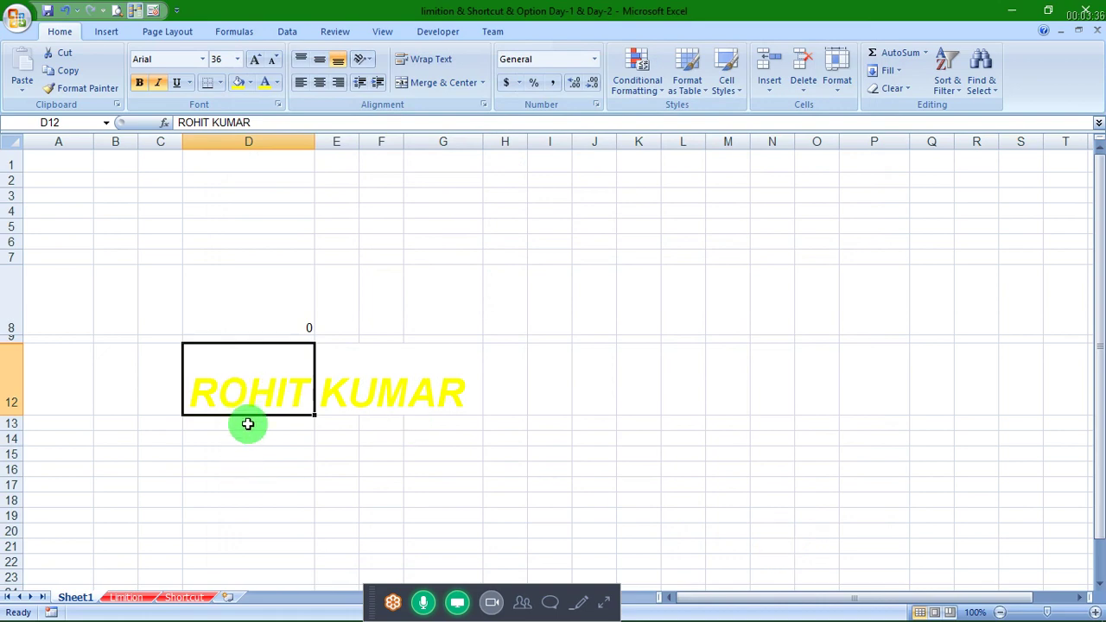
Step: Close Help and select D12's text to confirm no mini toolbar appears
key("F1")
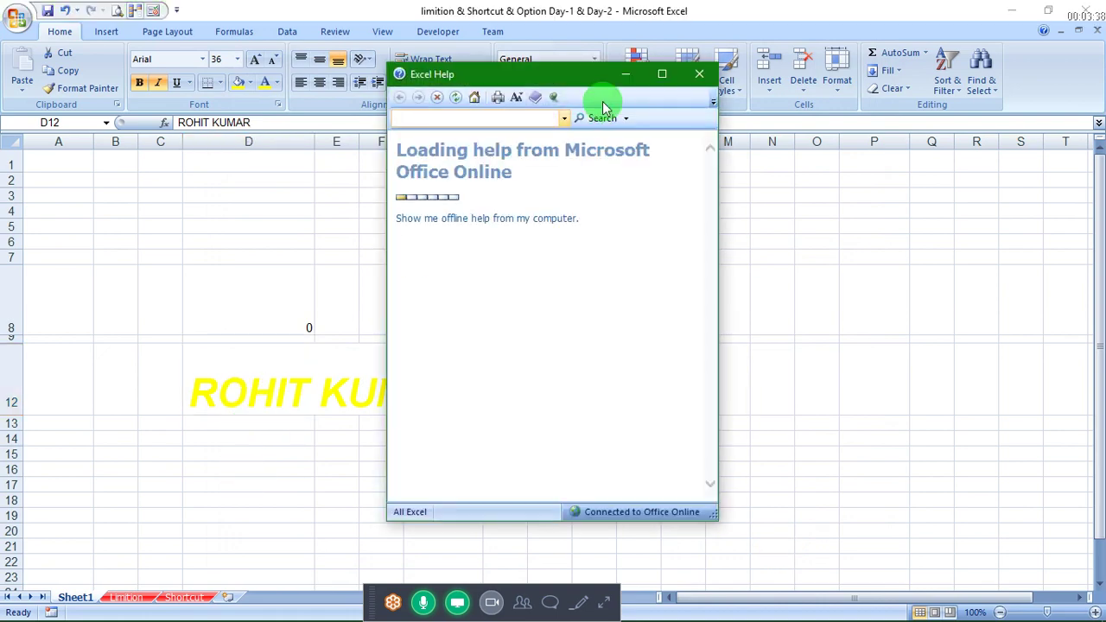
left_click(697, 76)
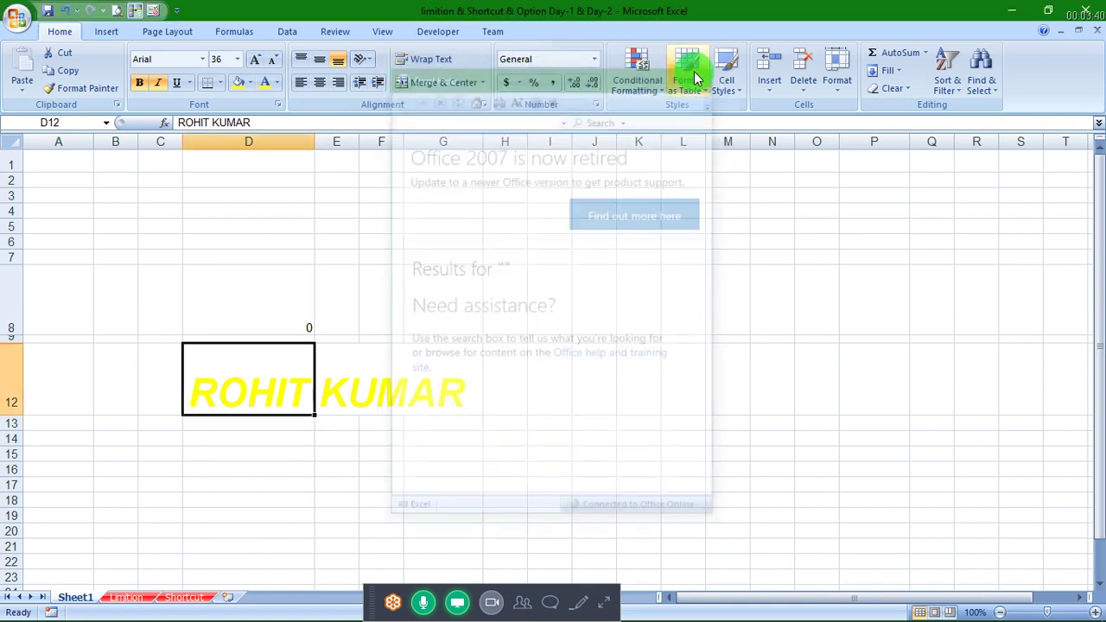
key("F2")
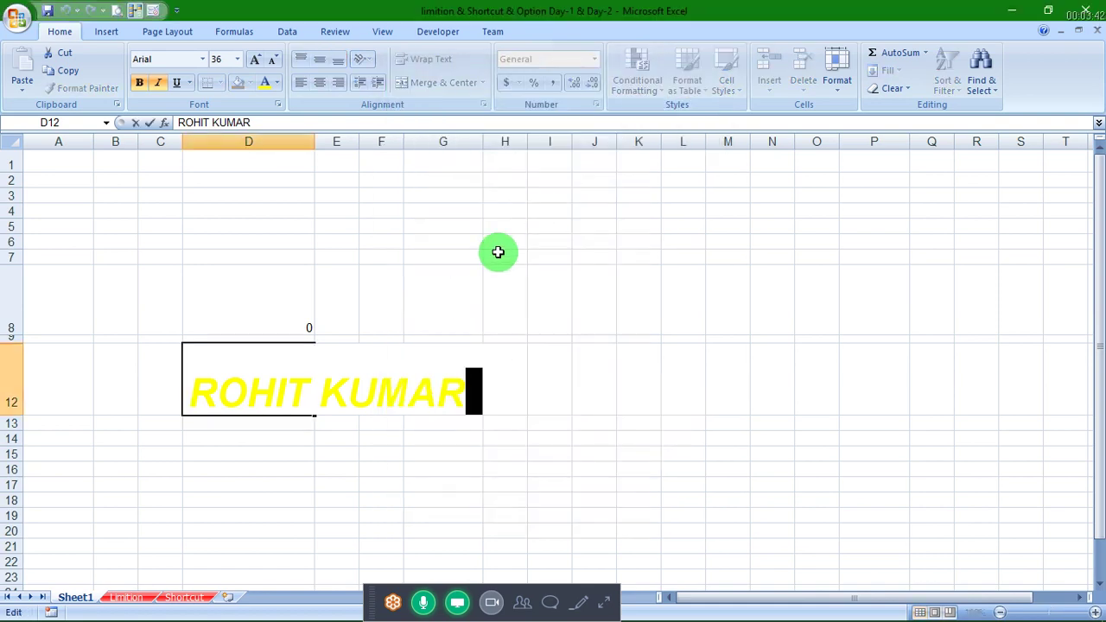
key("shift+Home")
key("Home")
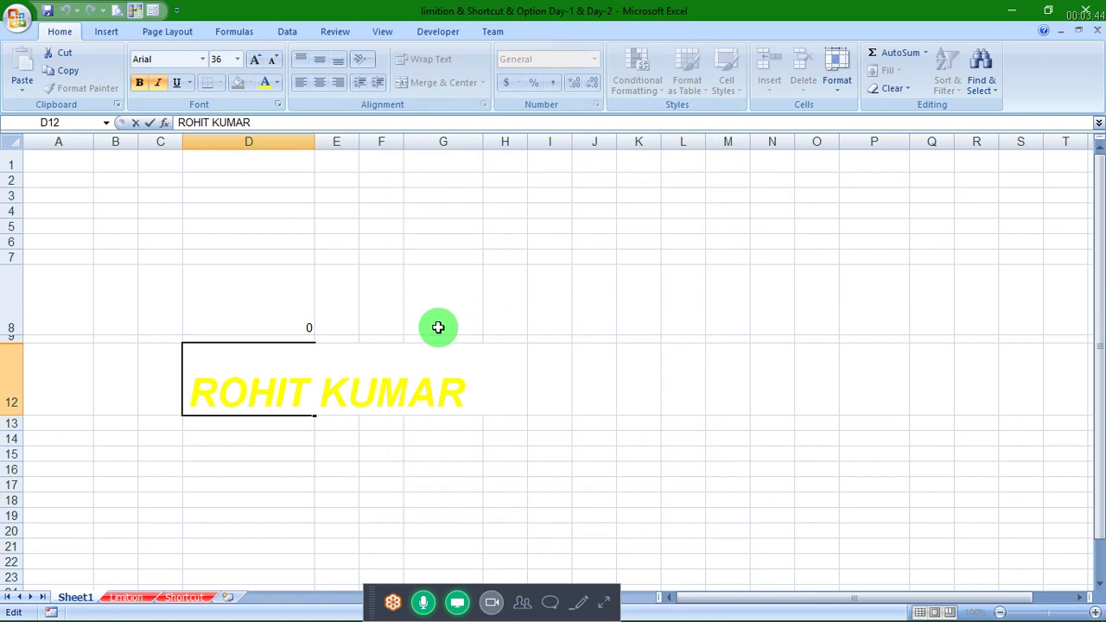
key("shift+Right")
key("shift+Right")
key("shift+Right")
key("shift+Right")
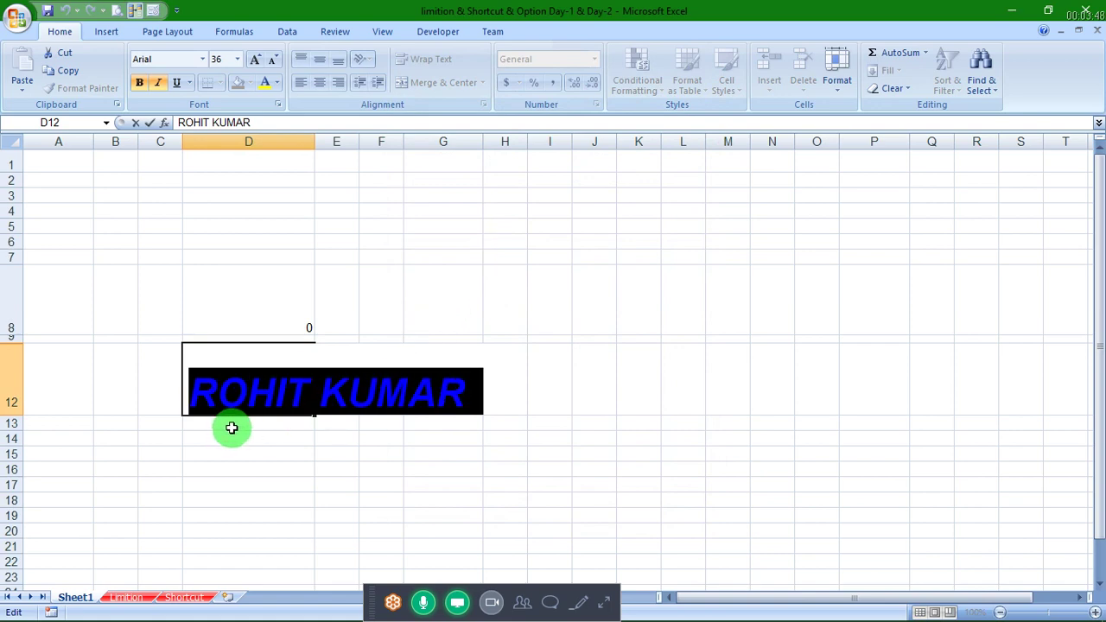
key("Escape")
Step: Move down column D, then bring up the Office menu's recent documents list
left_click(242, 506)
key("Down")
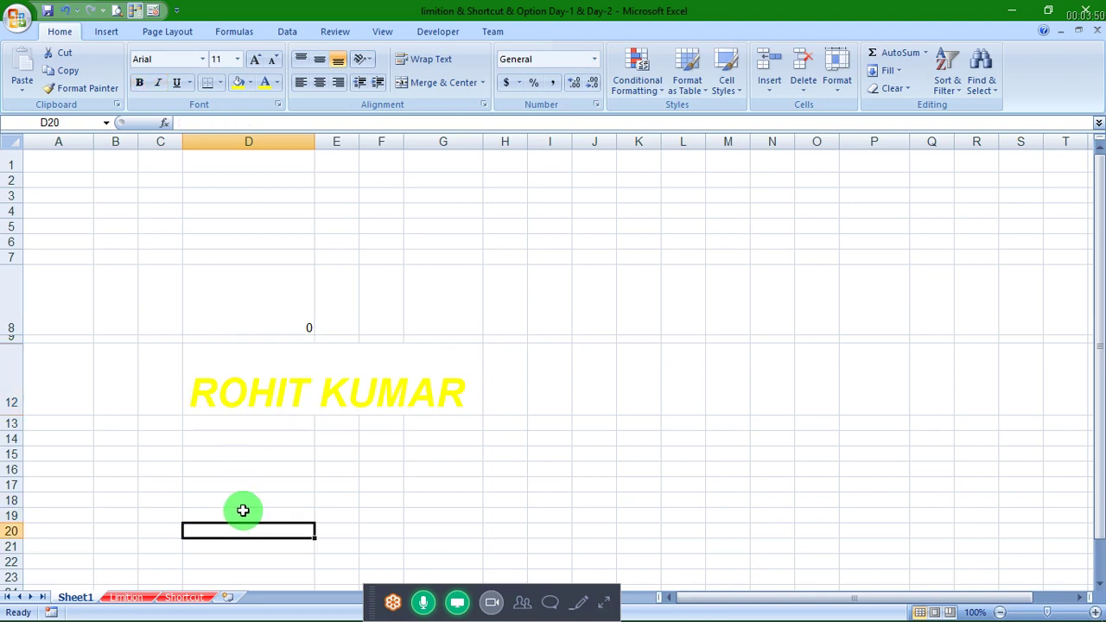
key("Down")
key("Down")
key("Down")
key("Down")
key("Up")
key("Up")
key("Up")
key("Up")
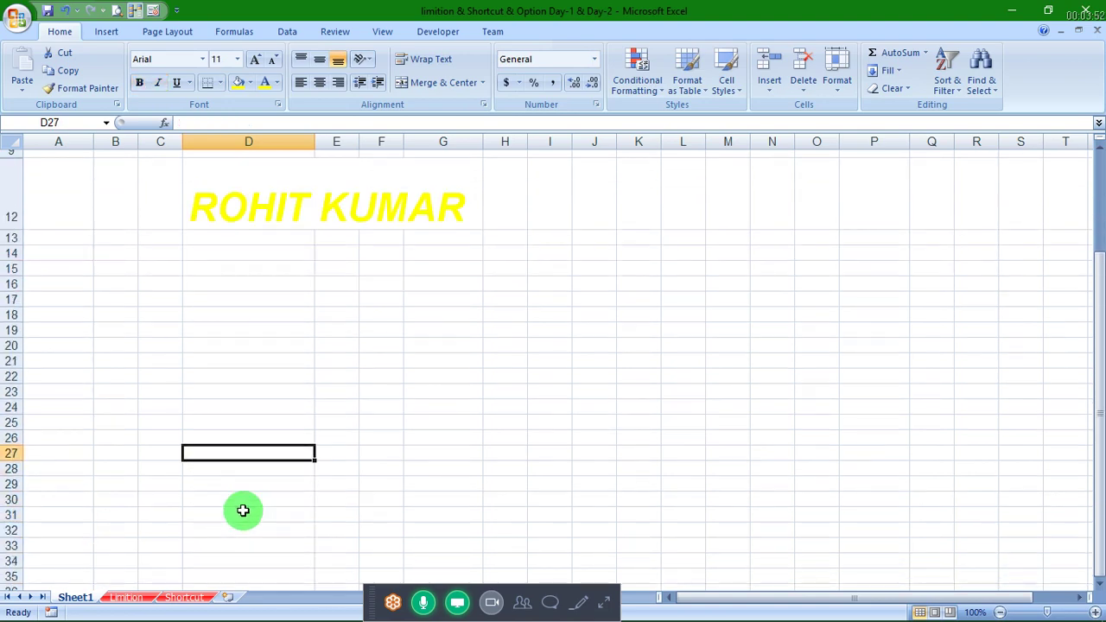
left_click(18, 17)
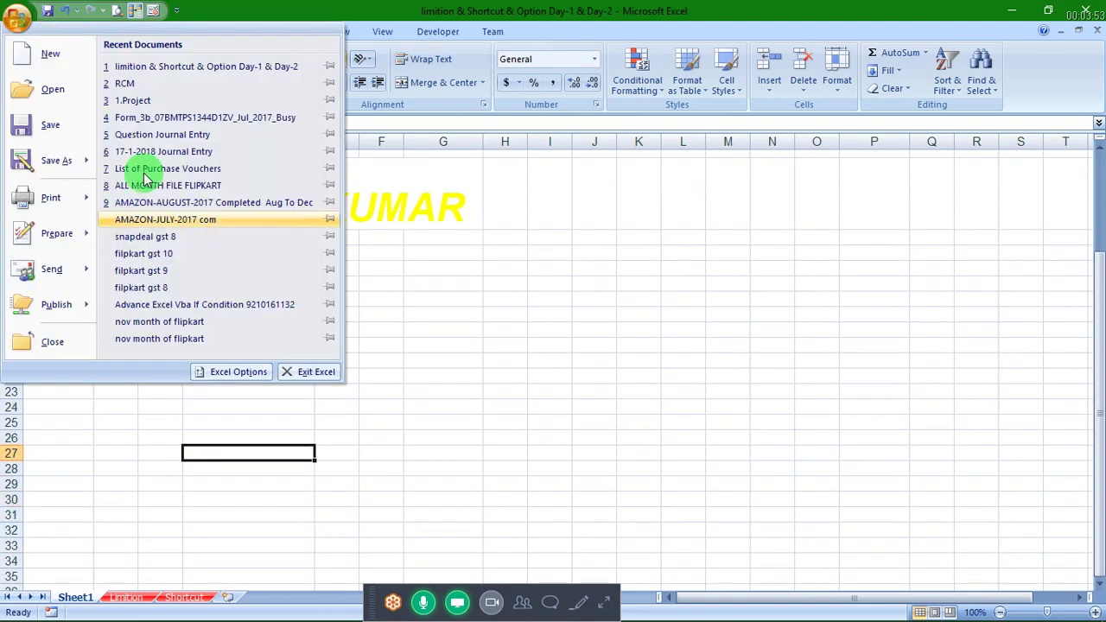
Step: Re-check 'Show Mini Toolbar on selection' in Excel Options and confirm with OK
left_click(204, 378)
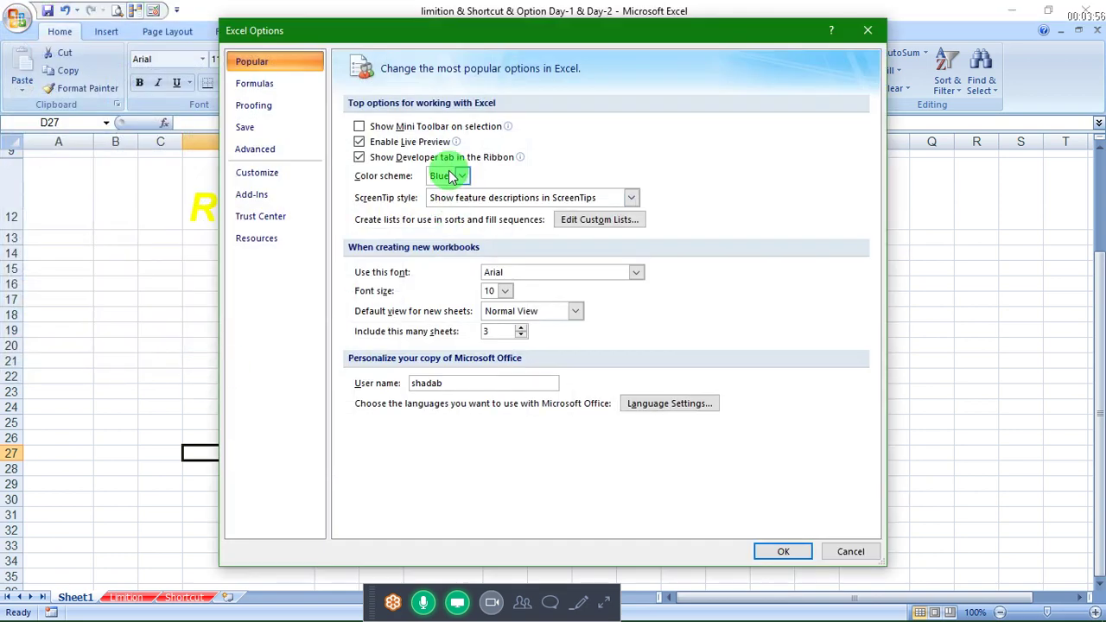
left_click(447, 126)
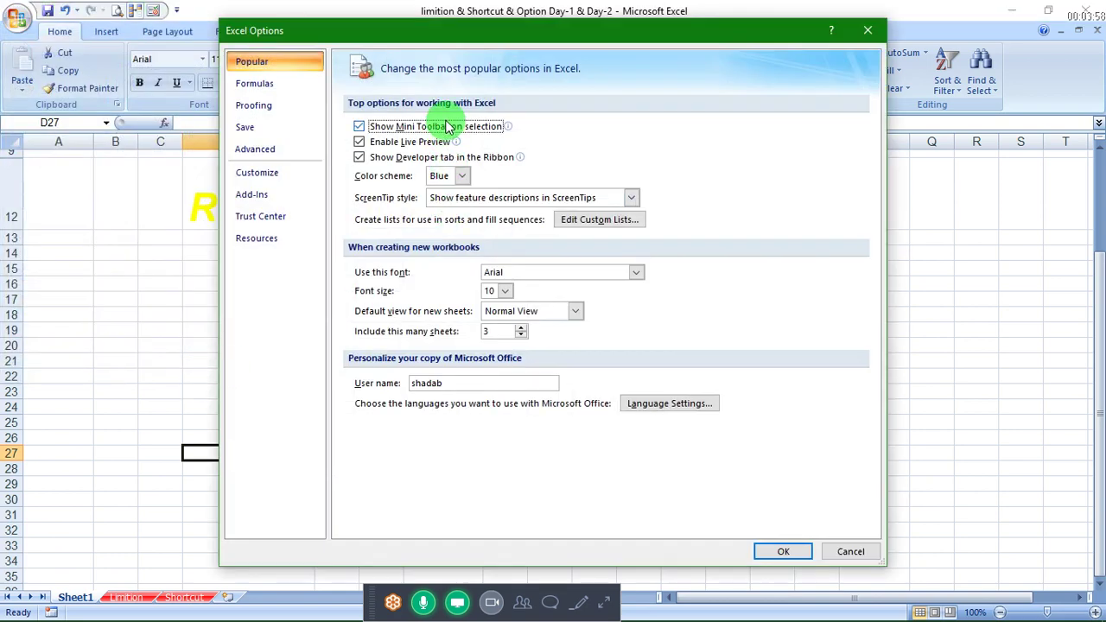
mouse_move(442, 154)
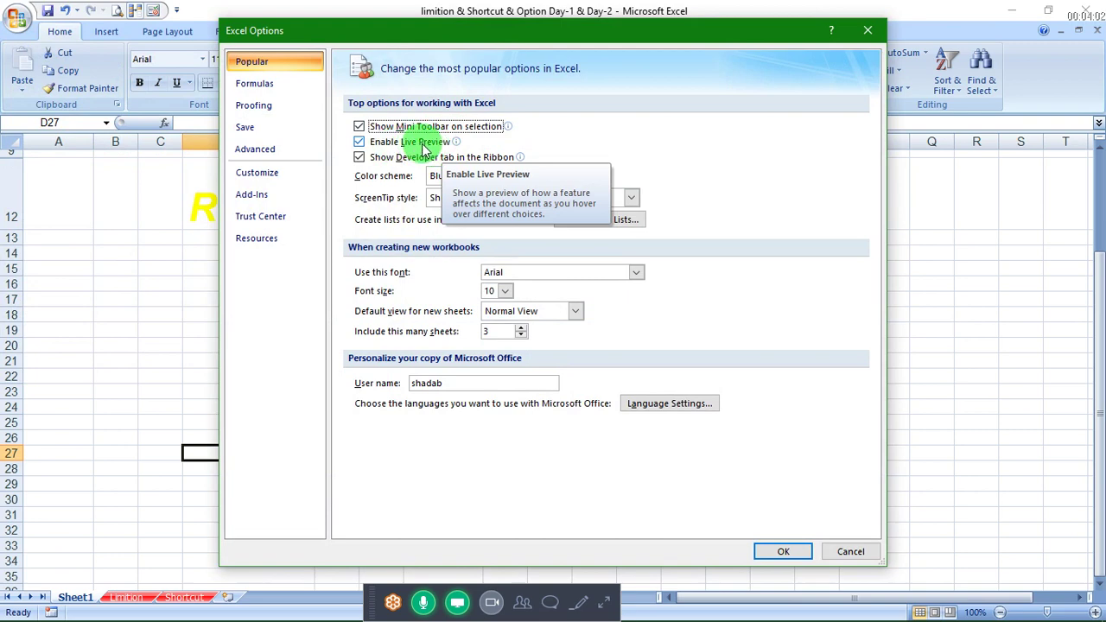
left_click(778, 560)
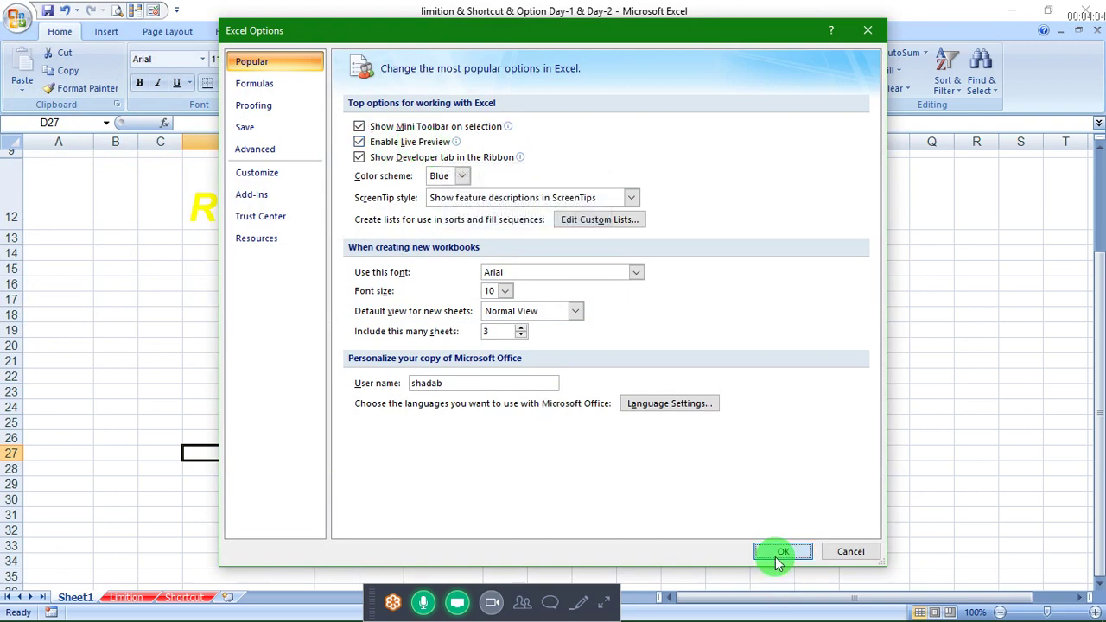
key("Down")
key("Down")
key("Down")
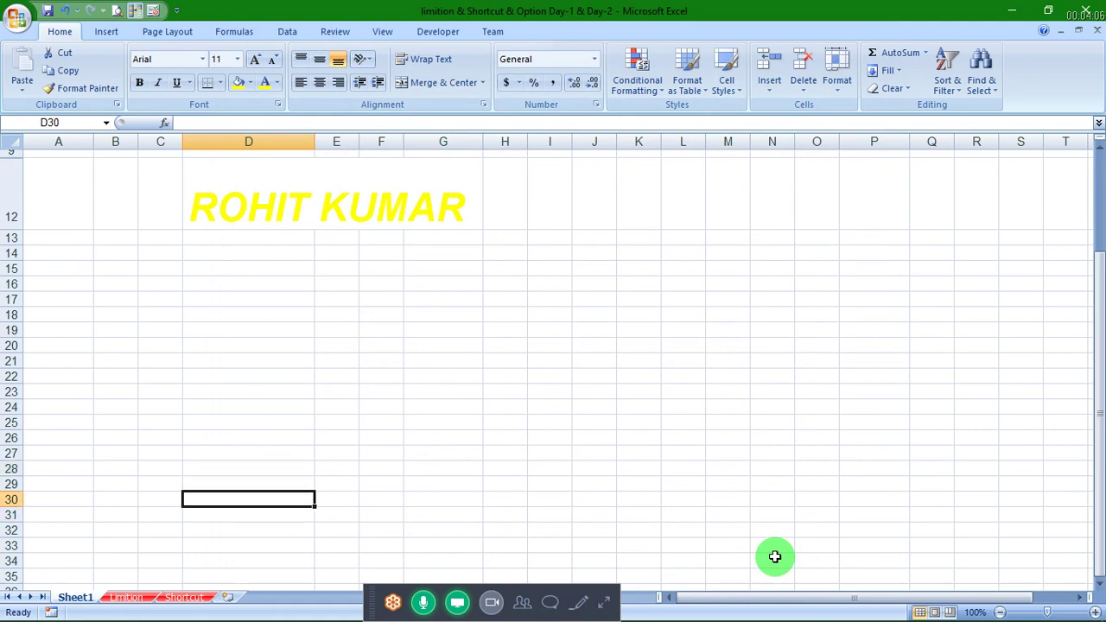
key("Up")
key("Up")
key("Up")
key("shift+Right")
key("shift+Right")
key("shift+Right")
key("shift+Right")
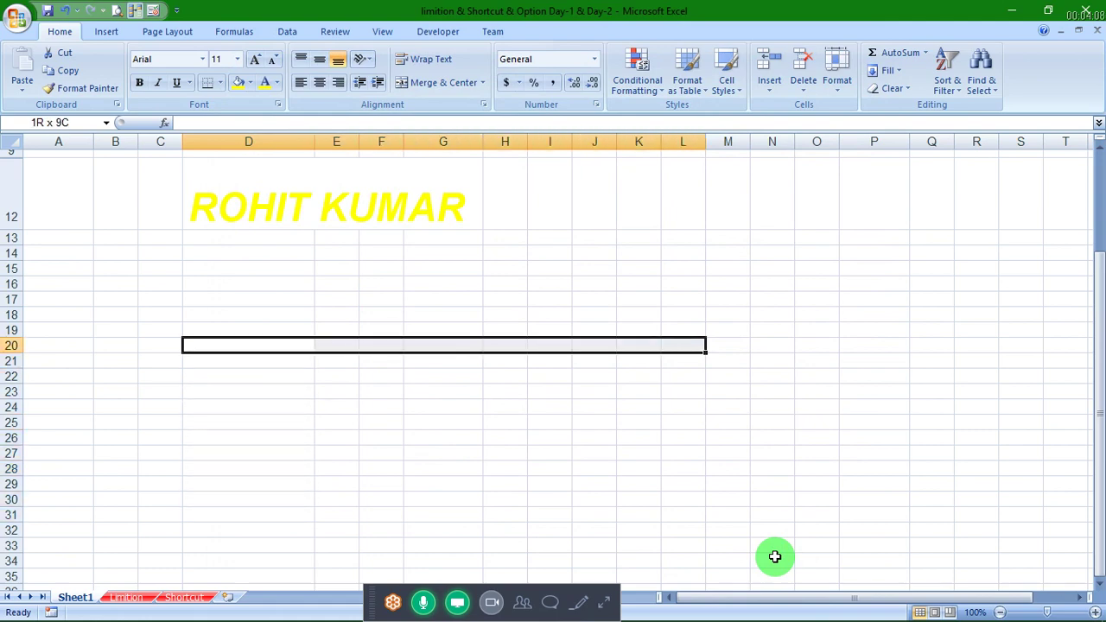
key("shift+Right")
key("shift+Right")
key("shift+Down")
key("shift+Down")
key("shift+Down")
key("shift+Down")
key("shift+Down")
key("shift+Down")
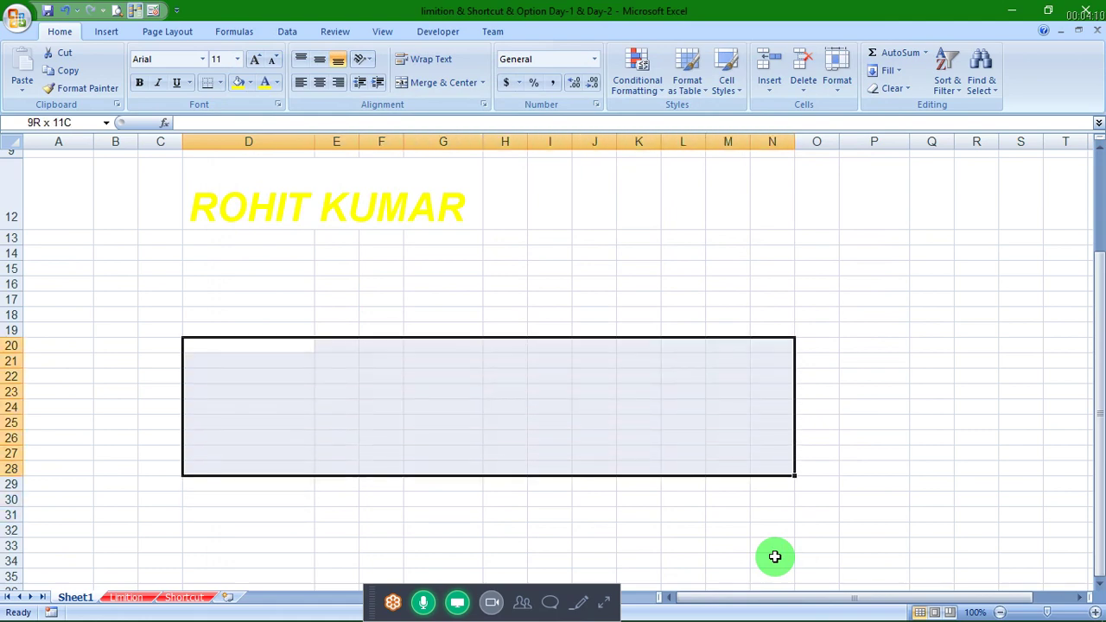
left_click(249, 83)
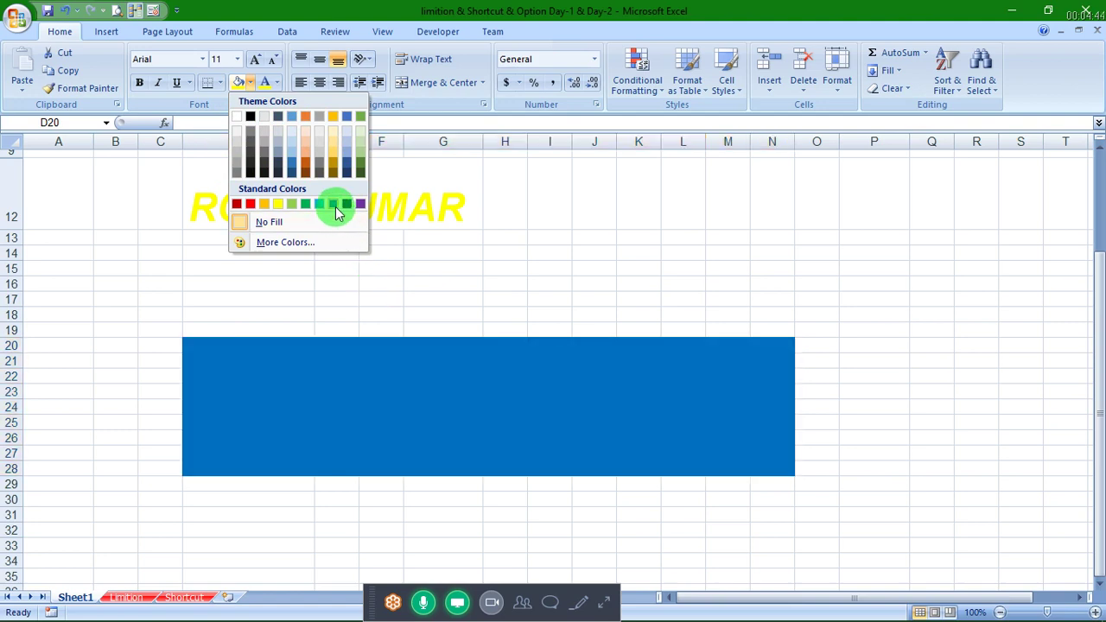
left_click(336, 207)
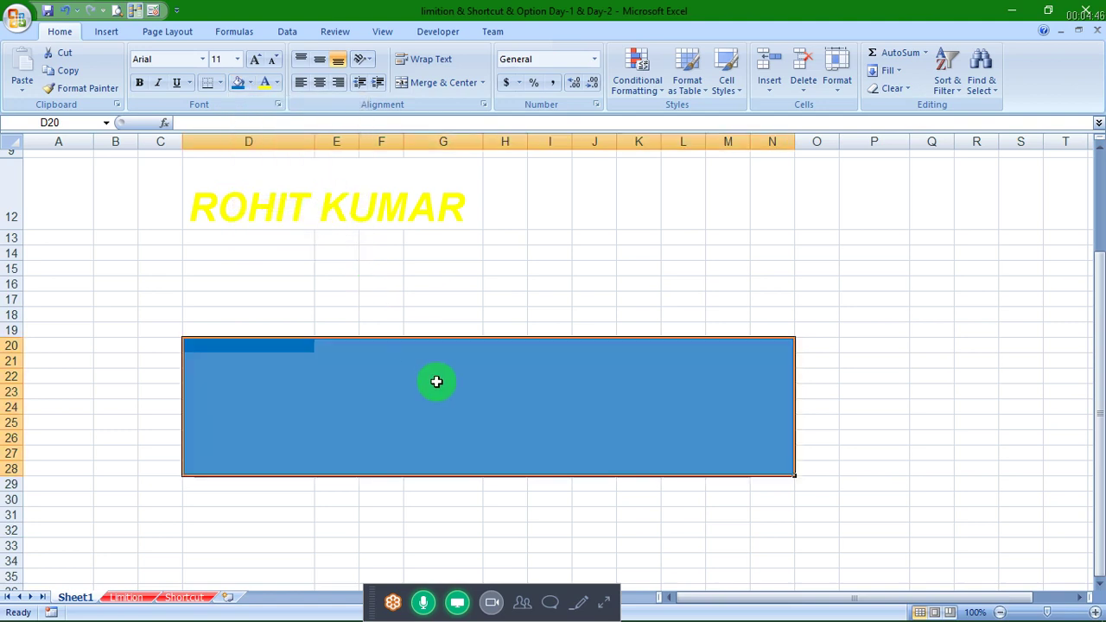
key("ctrl+z")
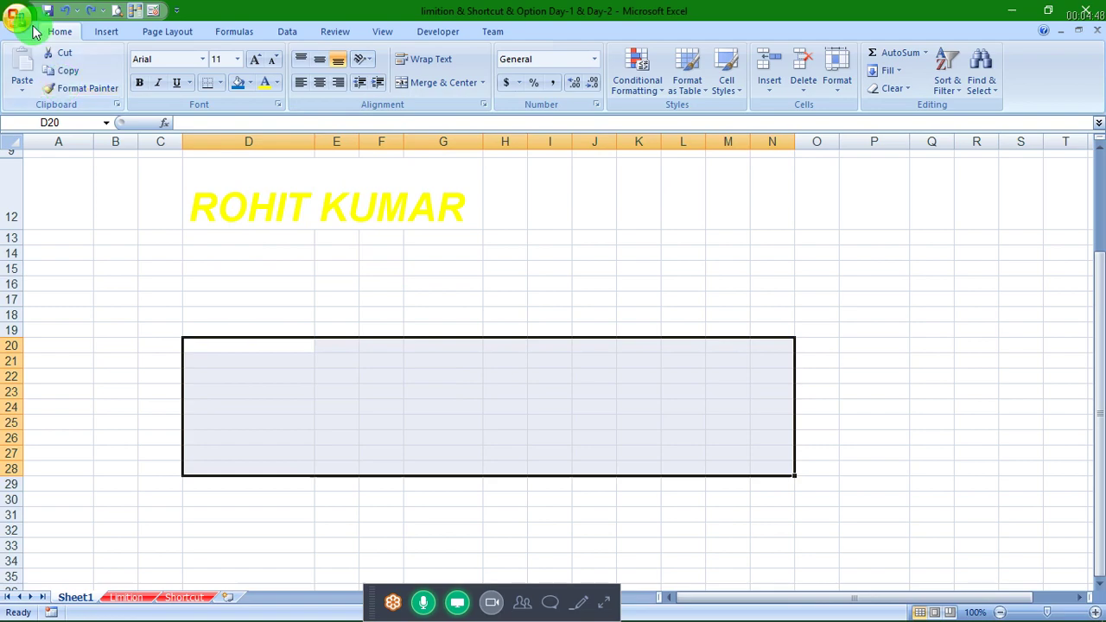
Step: Toggle Enable Live Preview and Show Mini Toolbar on the Popular page, then confirm with OK
left_click(32, 29)
left_click(236, 381)
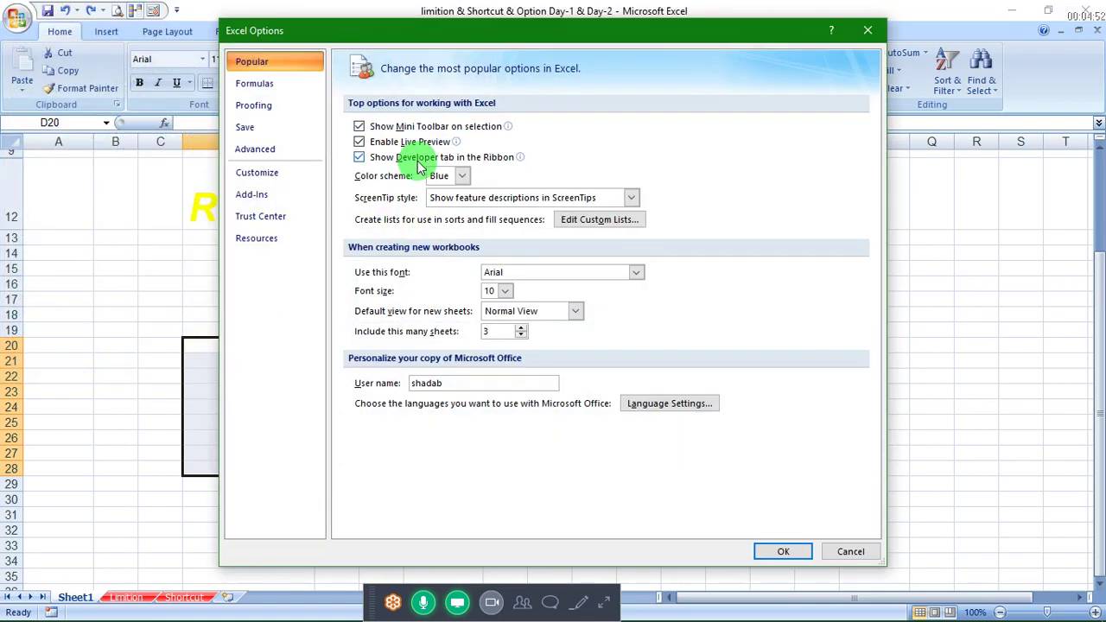
left_click(409, 144)
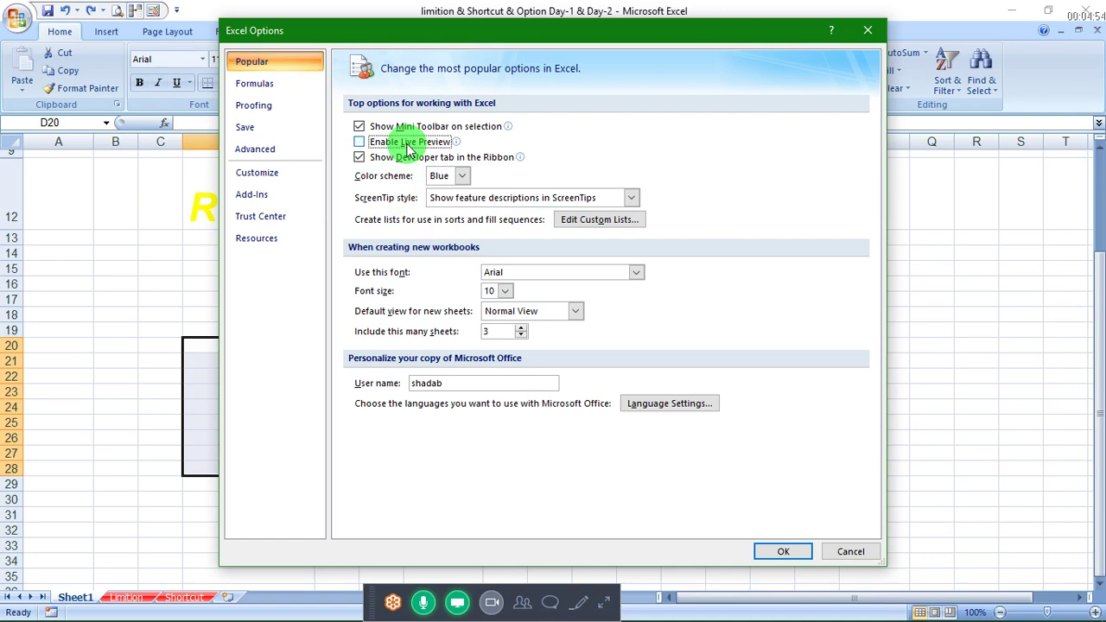
left_click(406, 127)
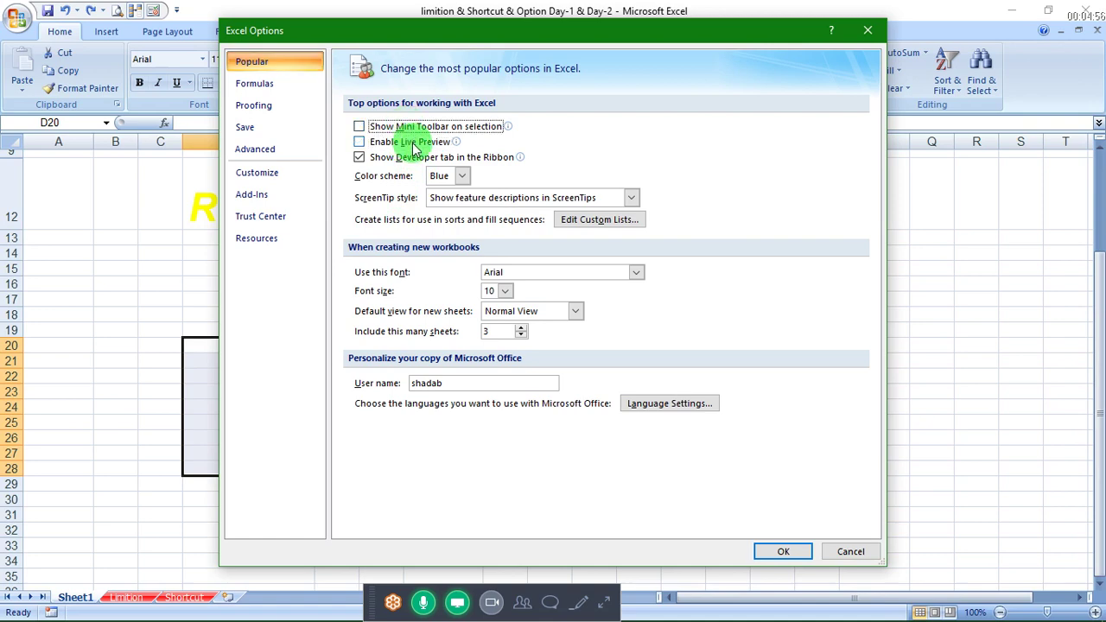
left_click(406, 142)
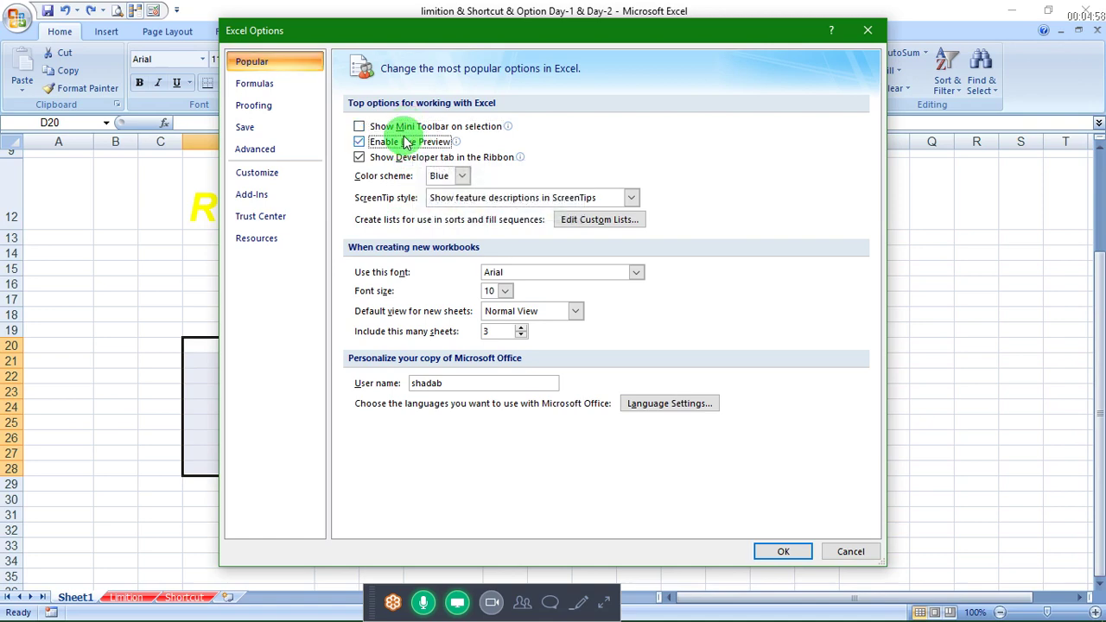
left_click(406, 127)
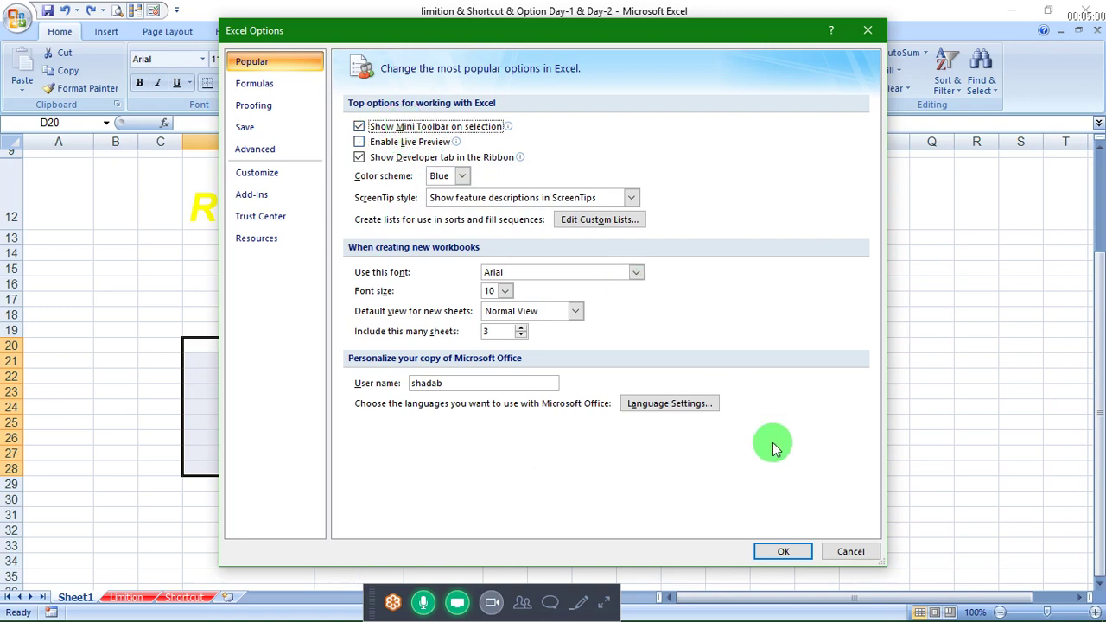
left_click(799, 552)
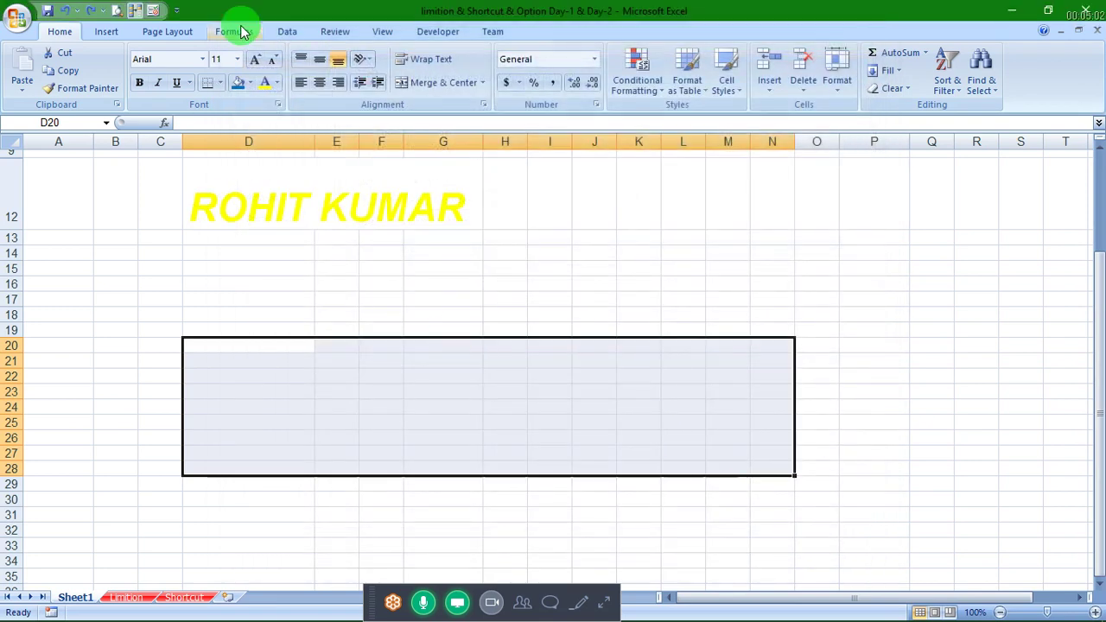
Step: Fill D20:N28 with Blue from Fill Color, then move down the sheet from D31
left_click(250, 82)
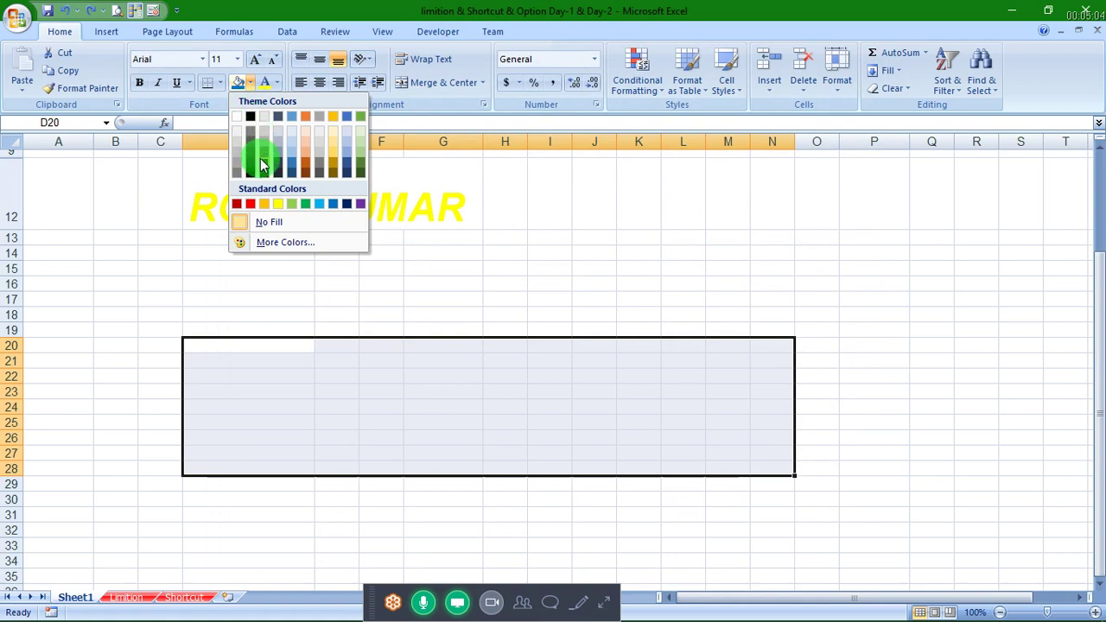
left_click(333, 204)
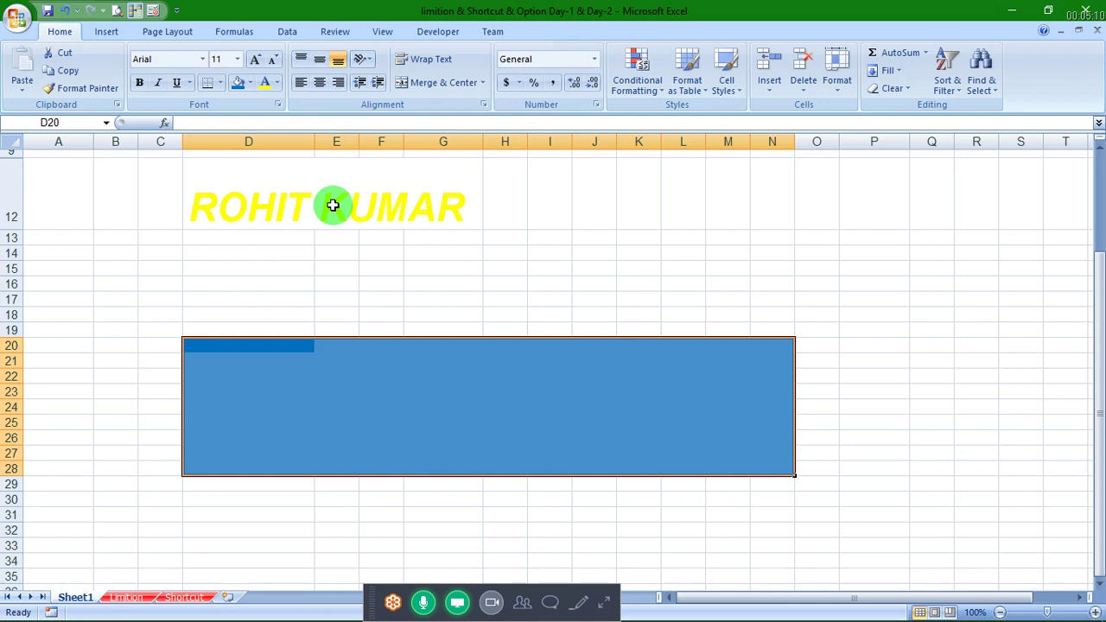
left_click(236, 513)
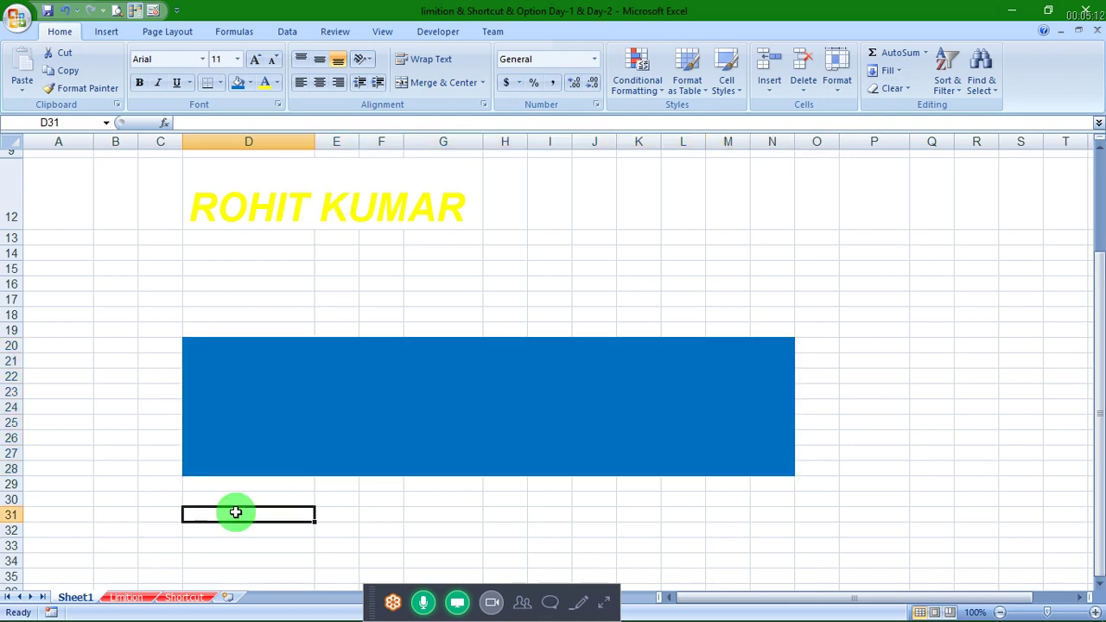
key("Down")
key("Down")
key("Down")
key("Down")
key("Down")
key("Down")
key("Down")
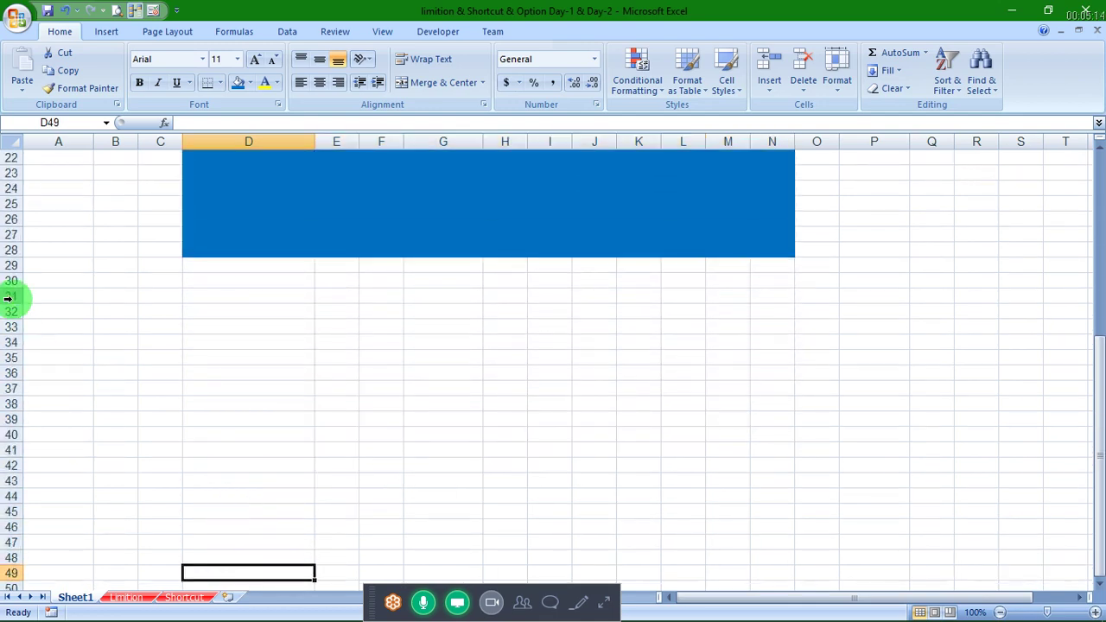
left_click(19, 17)
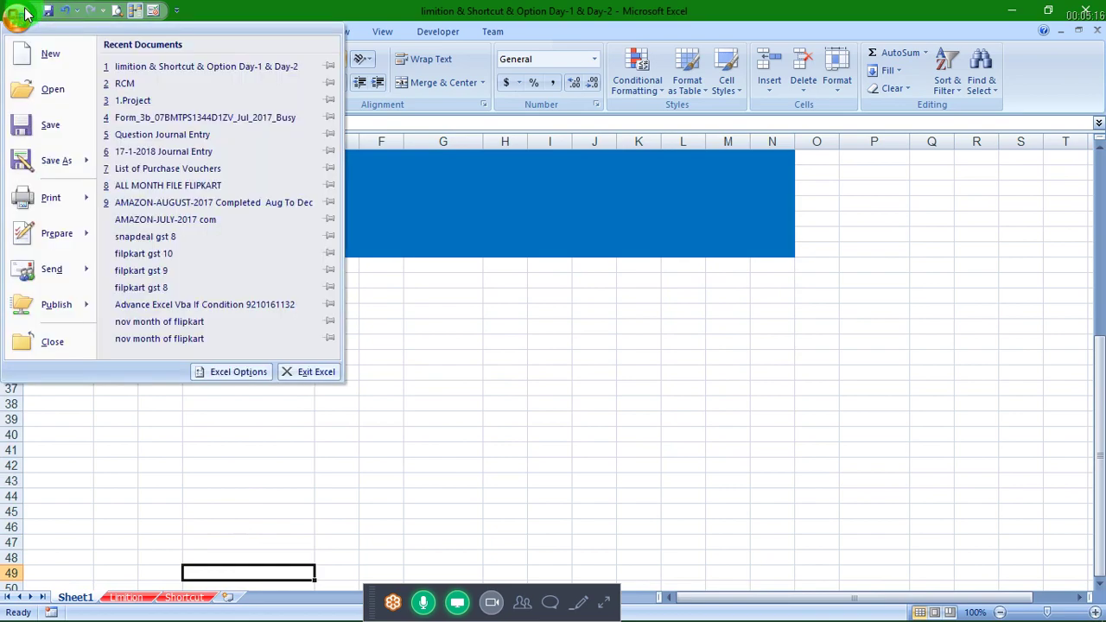
left_click(227, 375)
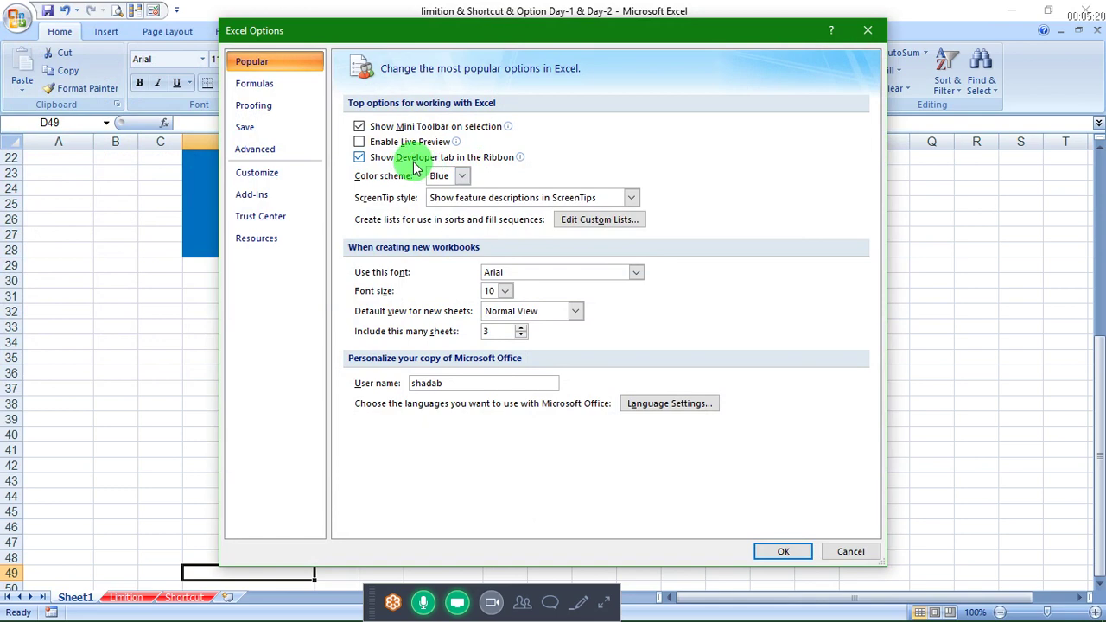
left_click(390, 144)
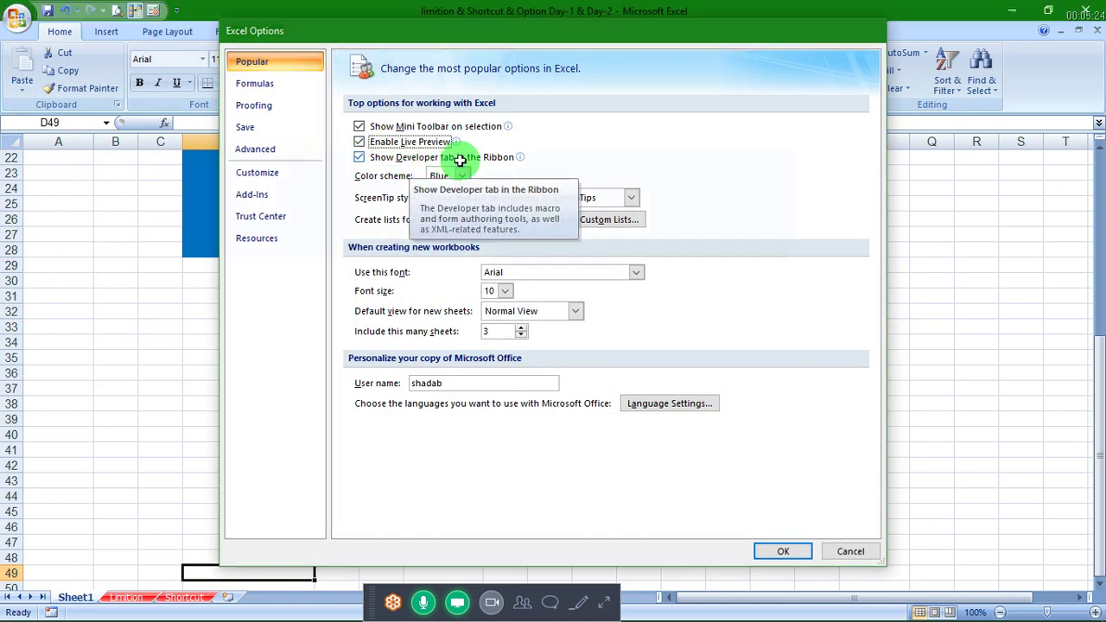
key("Return")
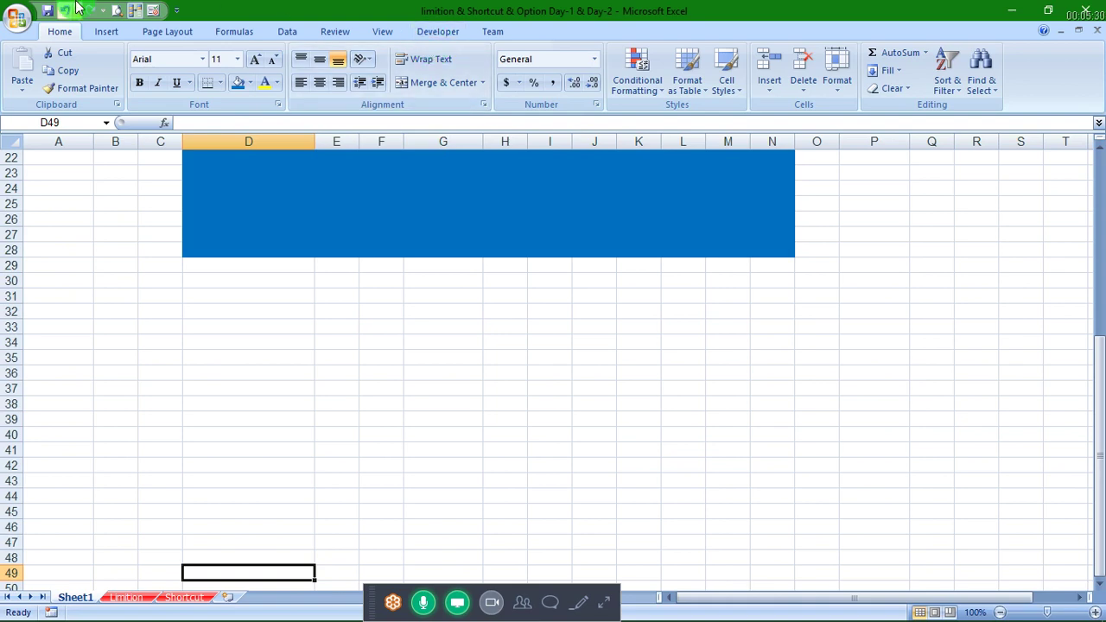
left_click(16, 18)
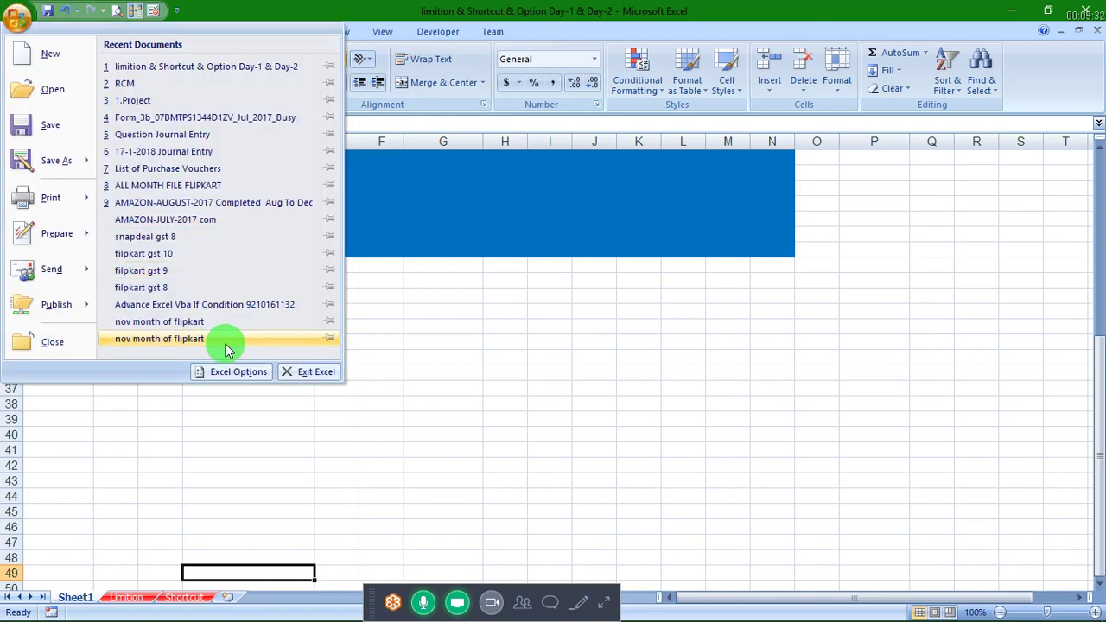
left_click(229, 370)
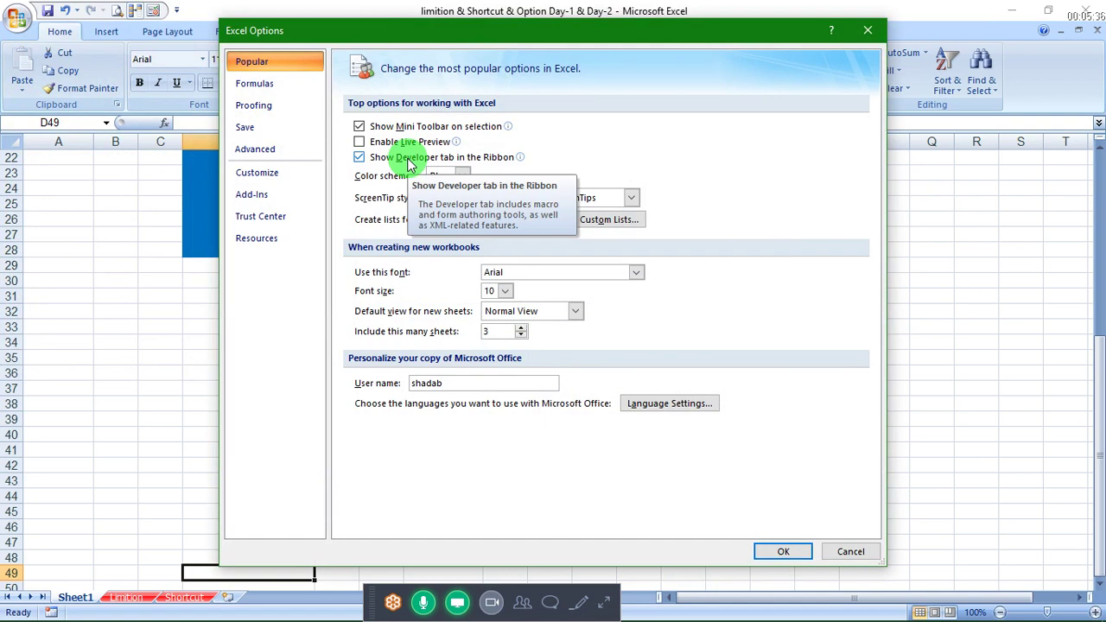
Step: Close Excel Options, select around G35, and launch Visual Basic from the Developer tab
left_click(783, 552)
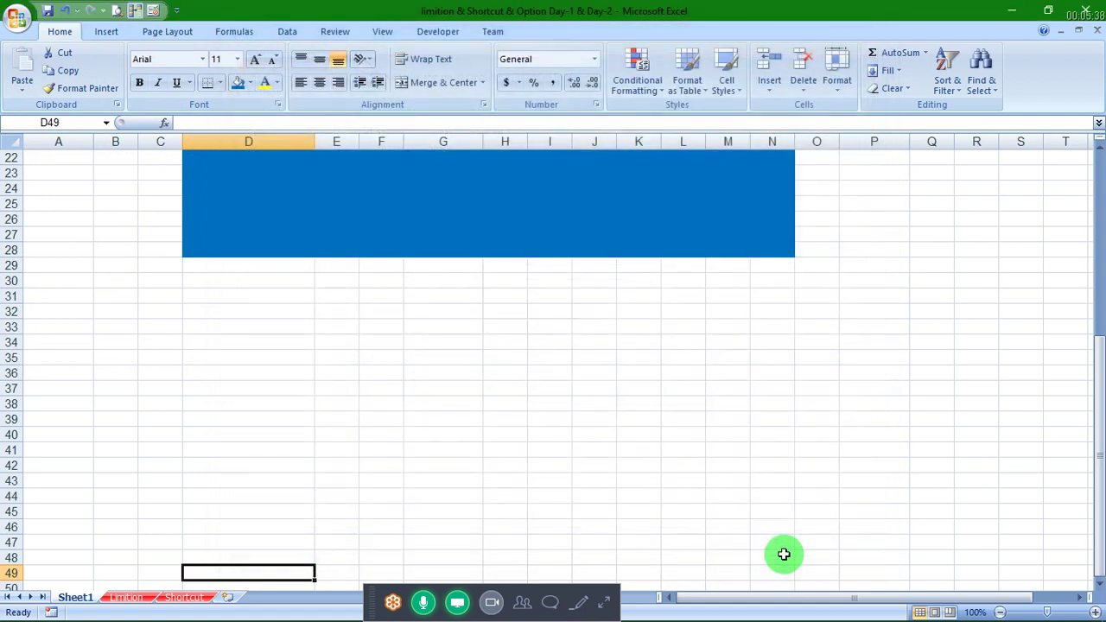
left_click_drag(466, 248, 415, 57)
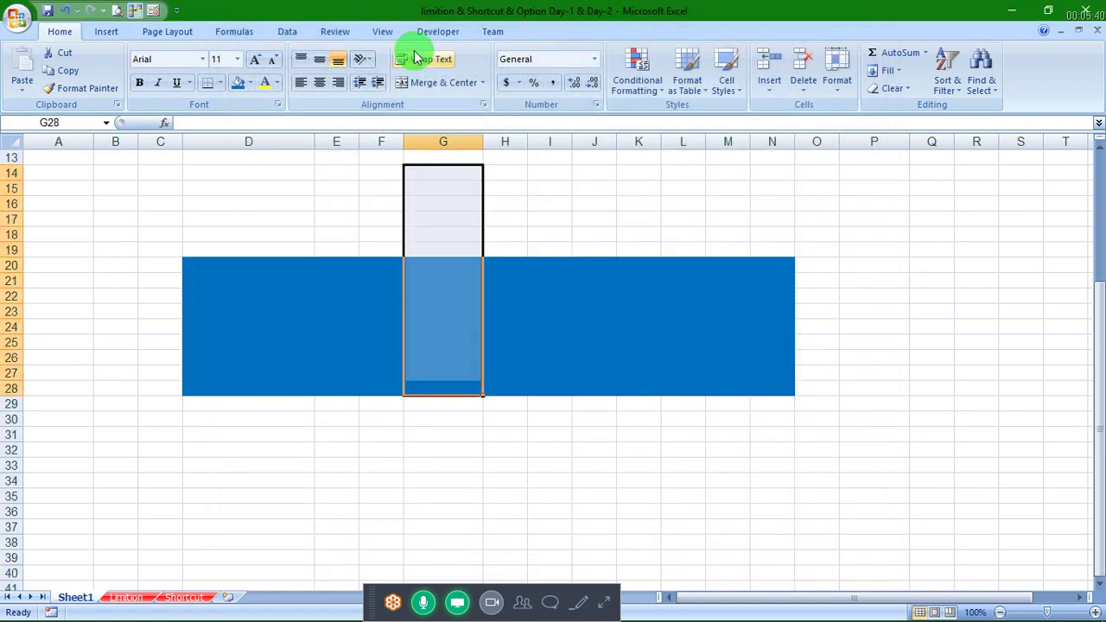
left_click(407, 494)
key("Down")
key("Down")
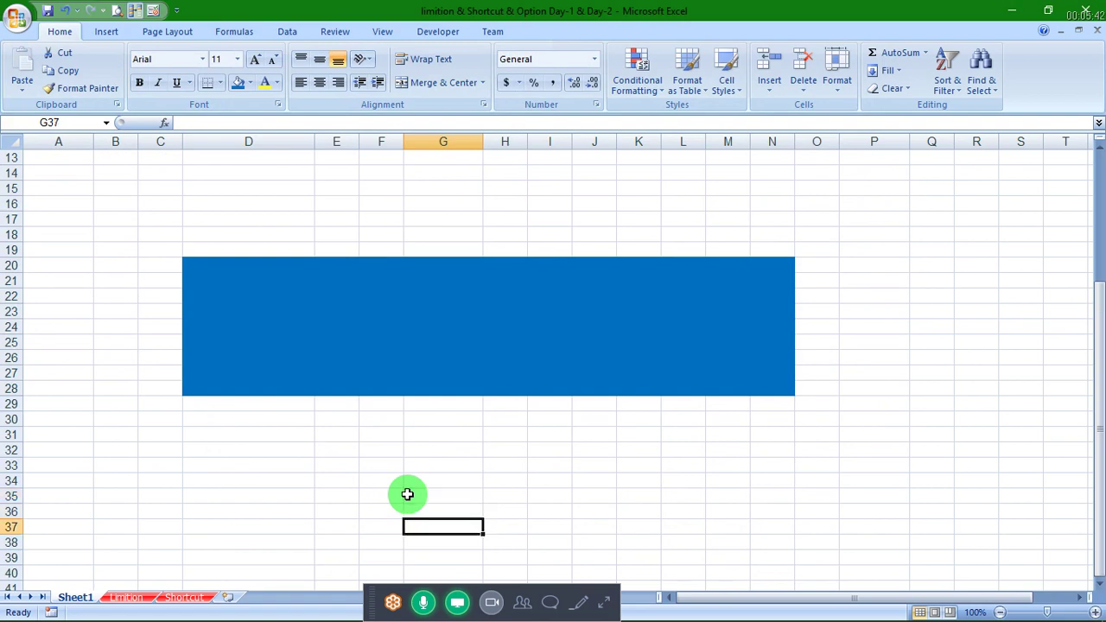
key("Down")
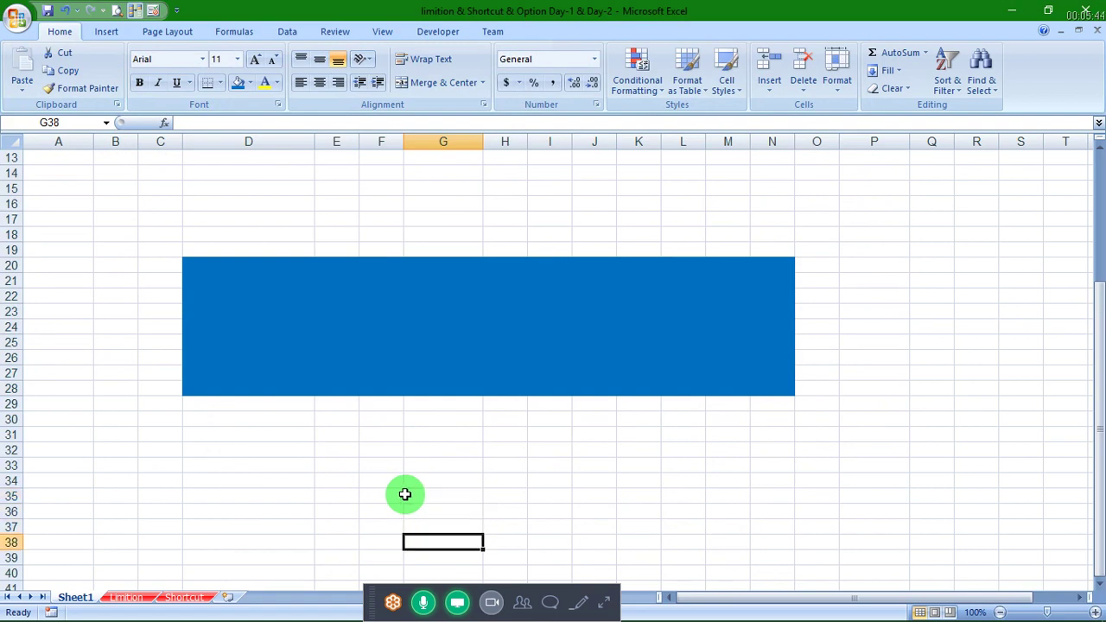
left_click(438, 35)
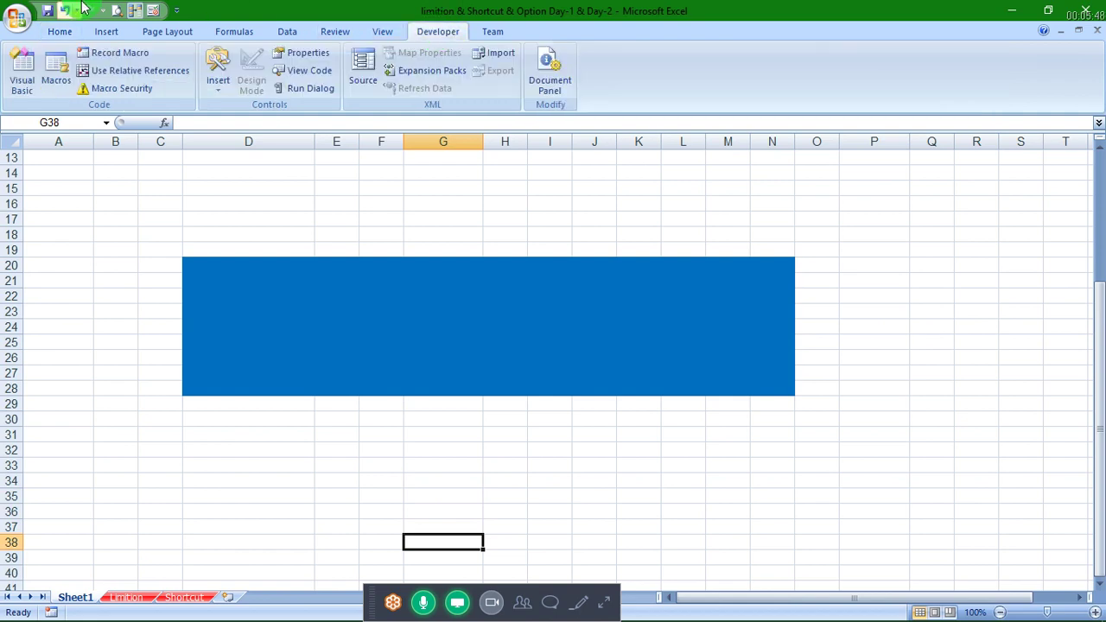
left_click(24, 61)
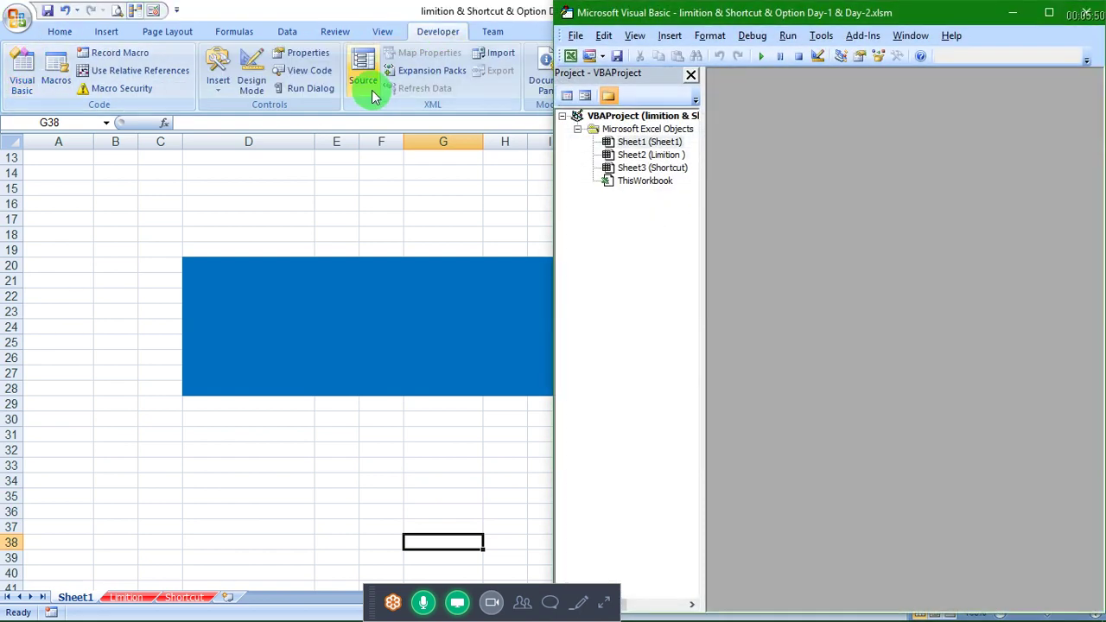
Step: Bring the Excel worksheet with its blue D20:N28 block back in front of the VBA editor
left_click(428, 199)
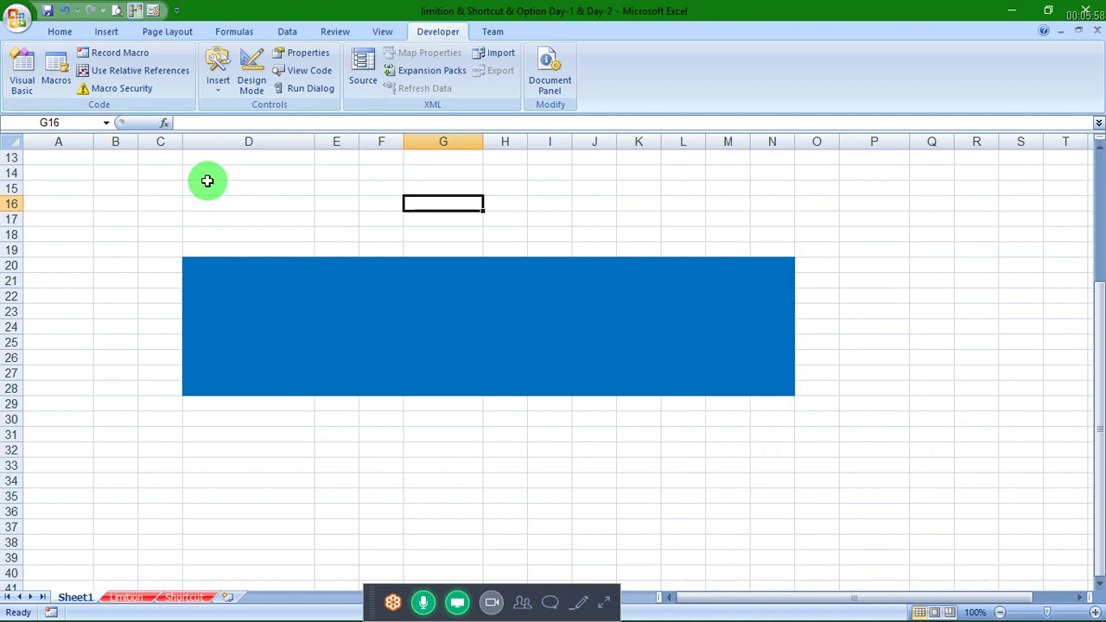
Step: Draw a form-control button over rows 14 to 16 near column D, with no macro assigned
left_click(268, 155)
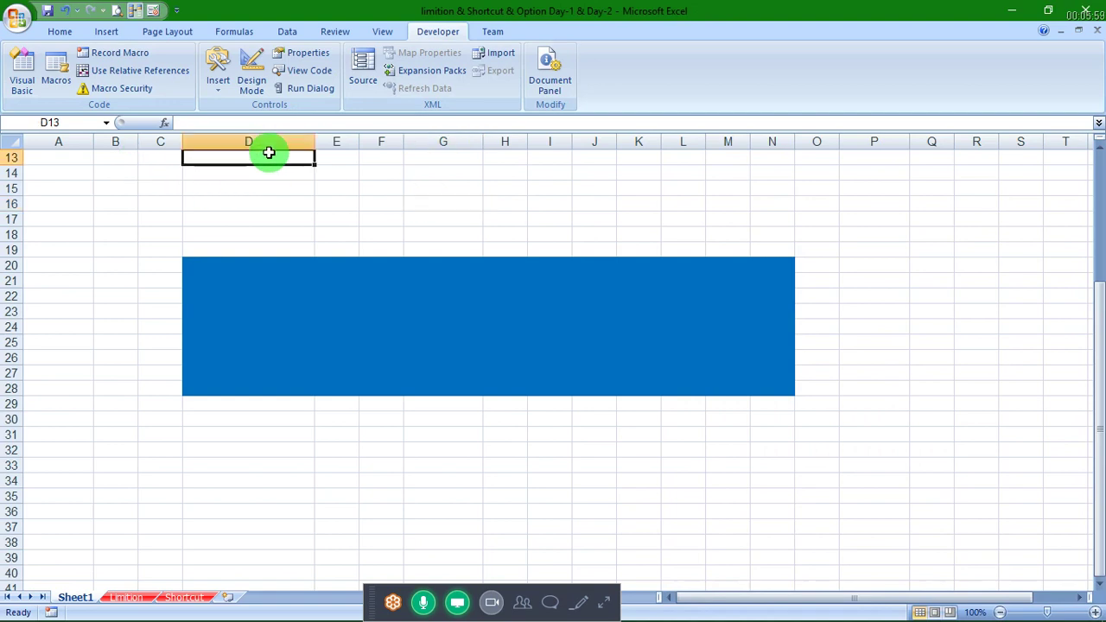
left_click(222, 82)
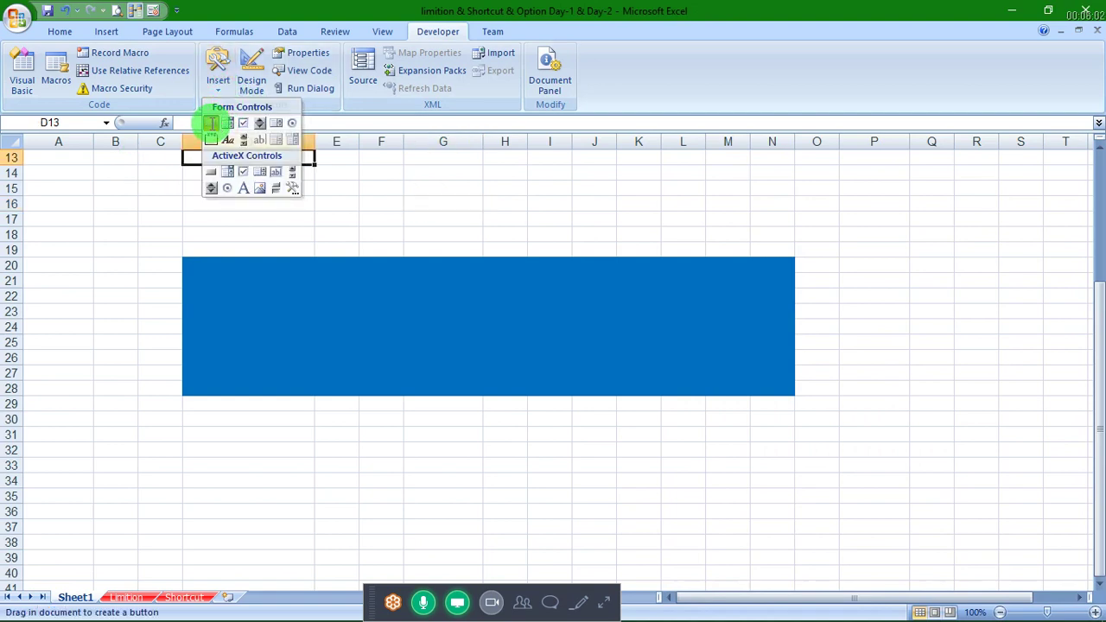
left_click(213, 130)
left_click_drag(268, 171, 399, 215)
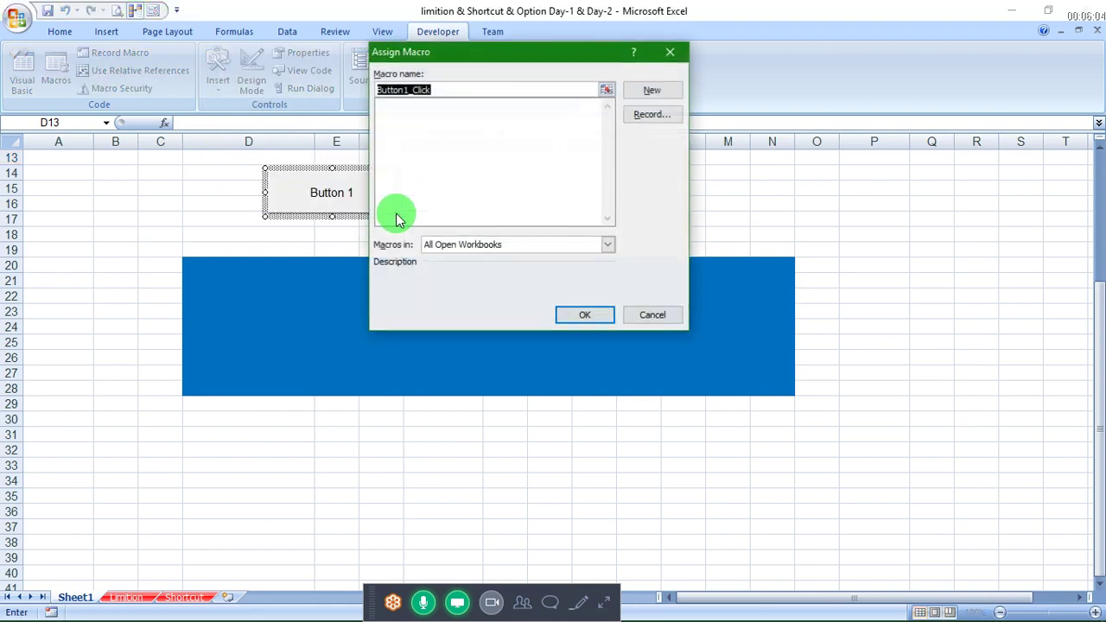
left_click(647, 309)
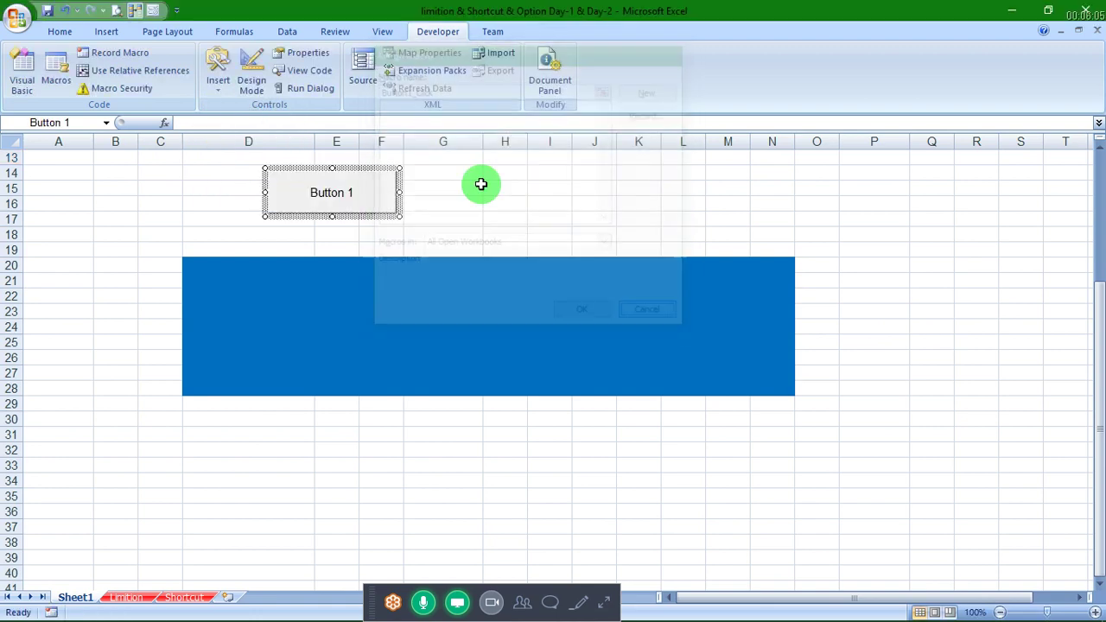
Step: Add a check box in column G and an option button beside it, then open the Office menu
left_click(216, 74)
left_click(245, 131)
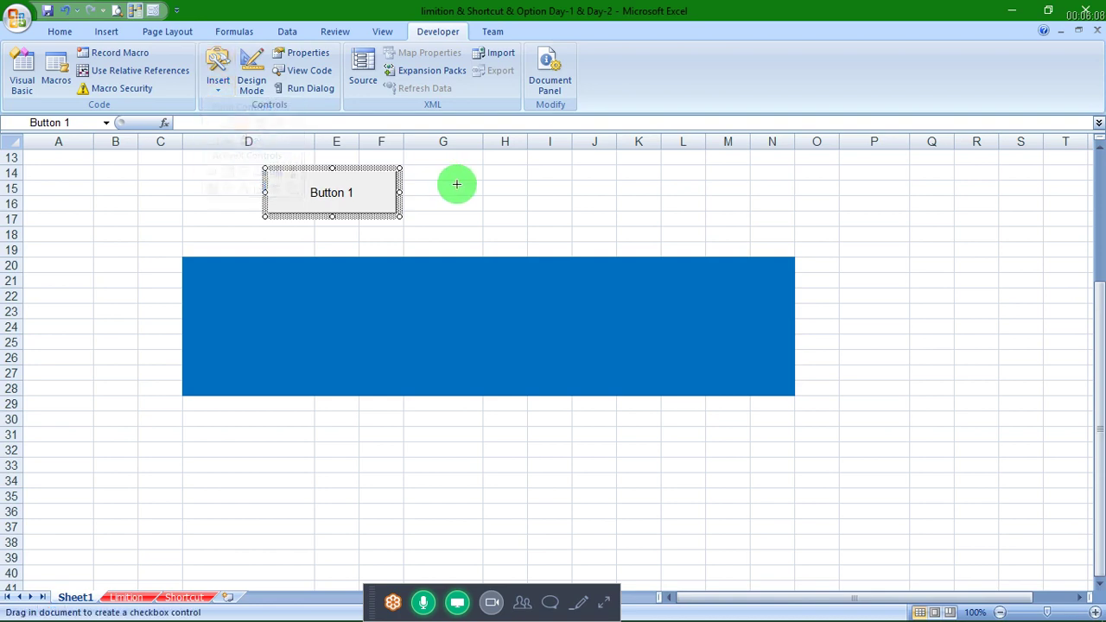
left_click_drag(467, 195, 426, 166)
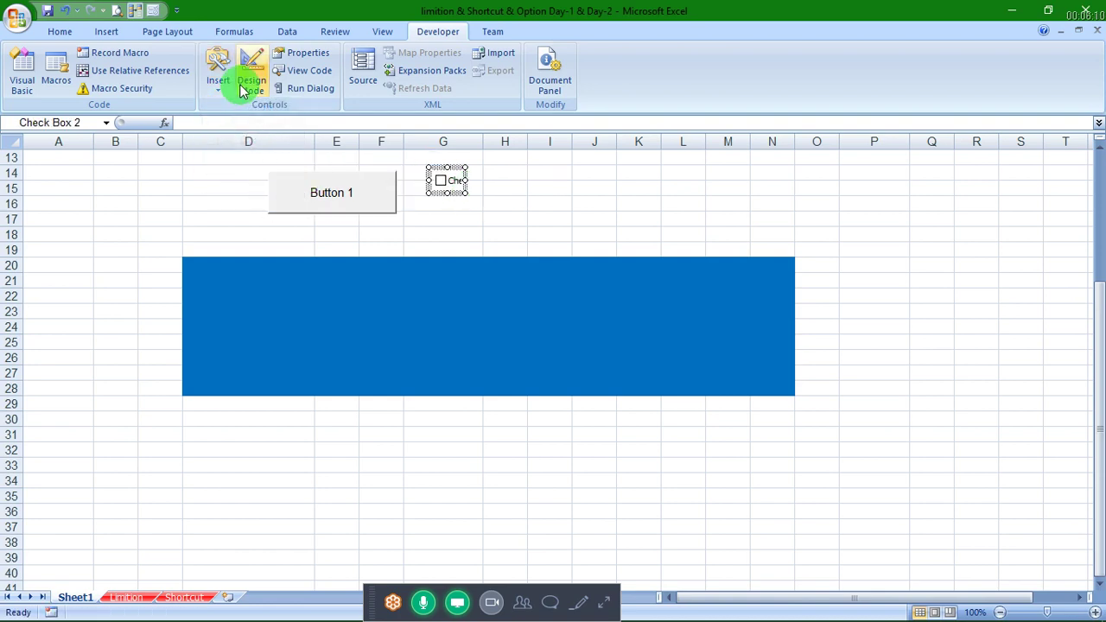
left_click(218, 86)
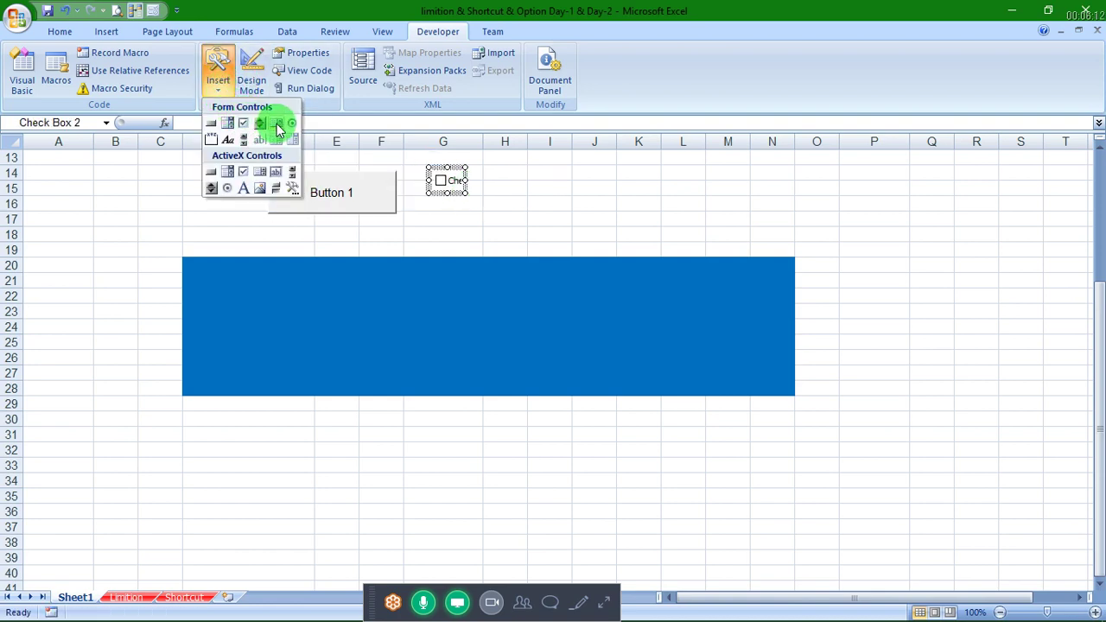
left_click(291, 123)
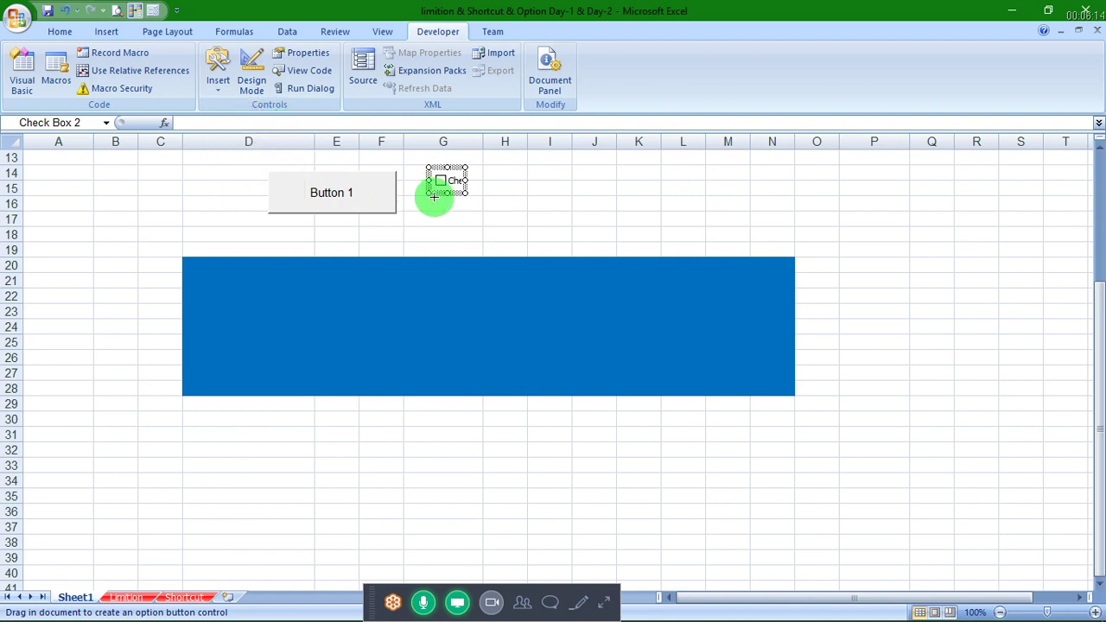
left_click_drag(430, 193, 551, 230)
left_click(307, 217)
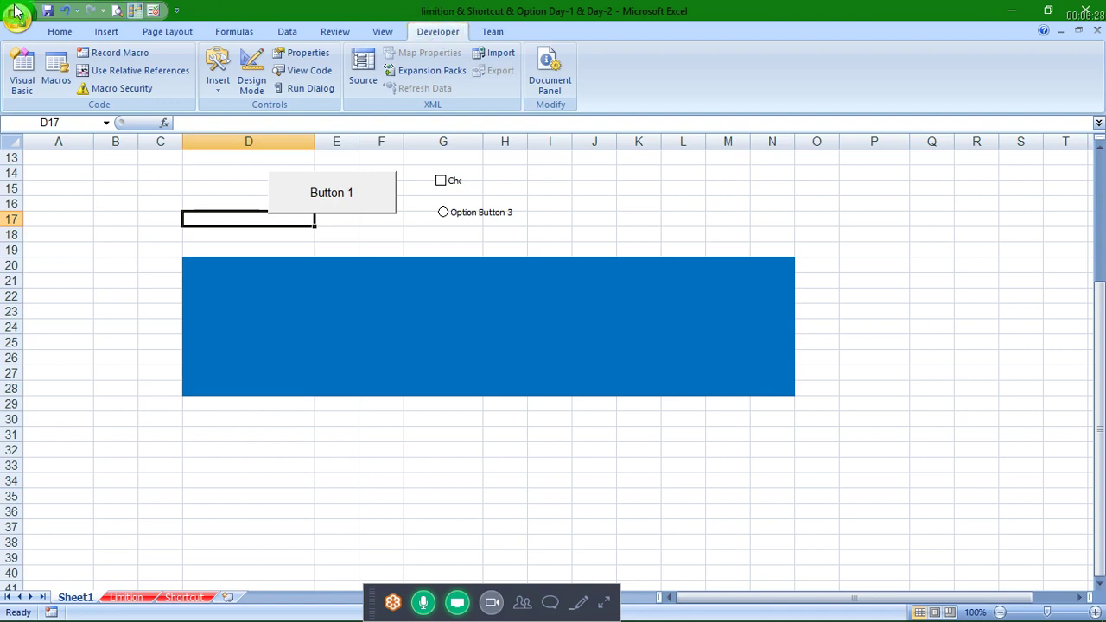
left_click(16, 10)
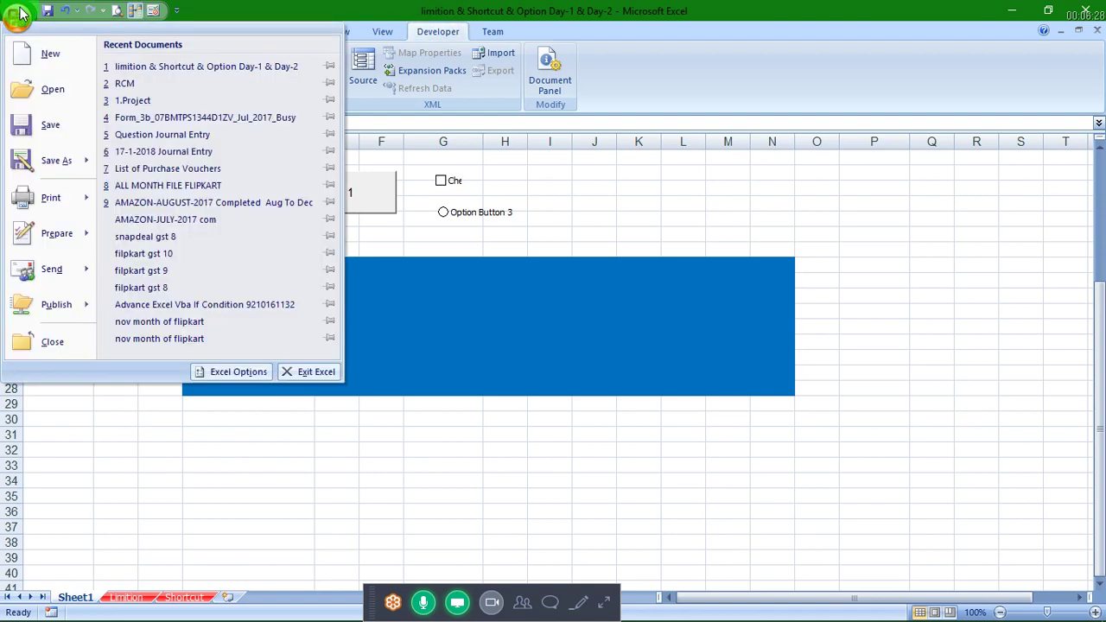
Step: Open and close Excel Options, briefly show the desktop, then return to the workbook
left_click(238, 373)
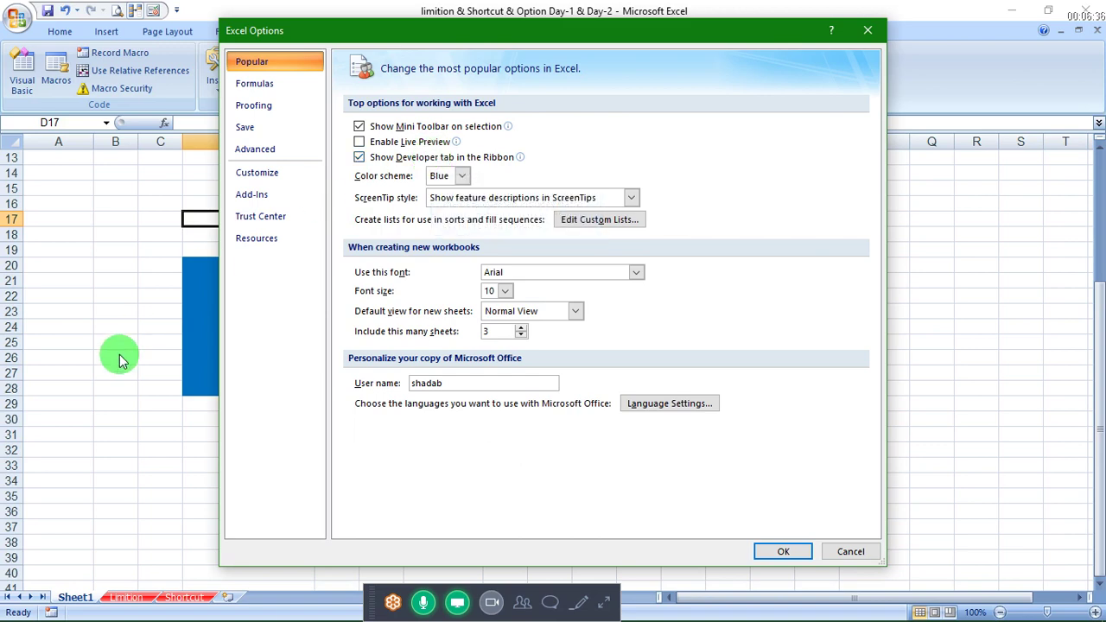
key("Return")
key("Down")
key("Down")
key("Down")
key("Down")
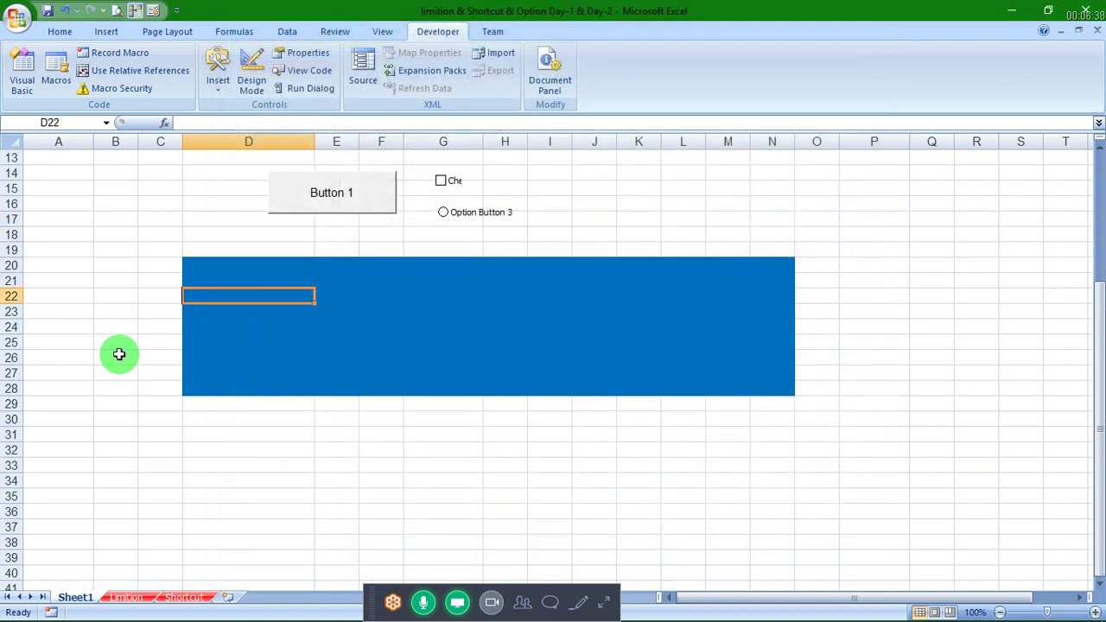
key("Down")
key("Down")
key("Down")
key("Down")
key("Down")
key("Down")
key("Down")
key("Down")
key("Down")
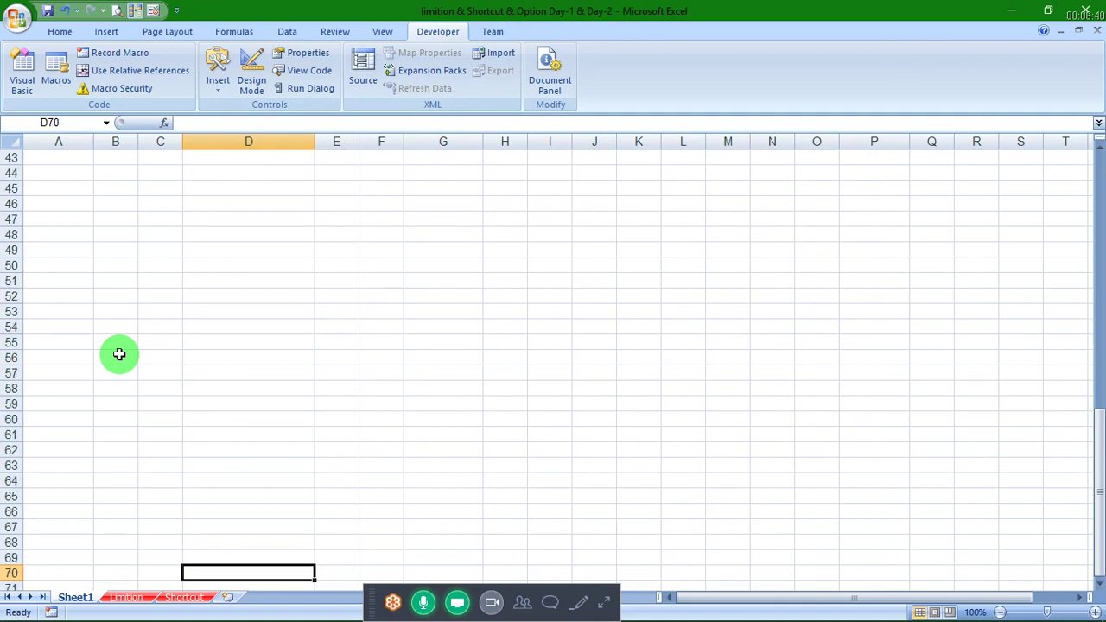
key("super+d")
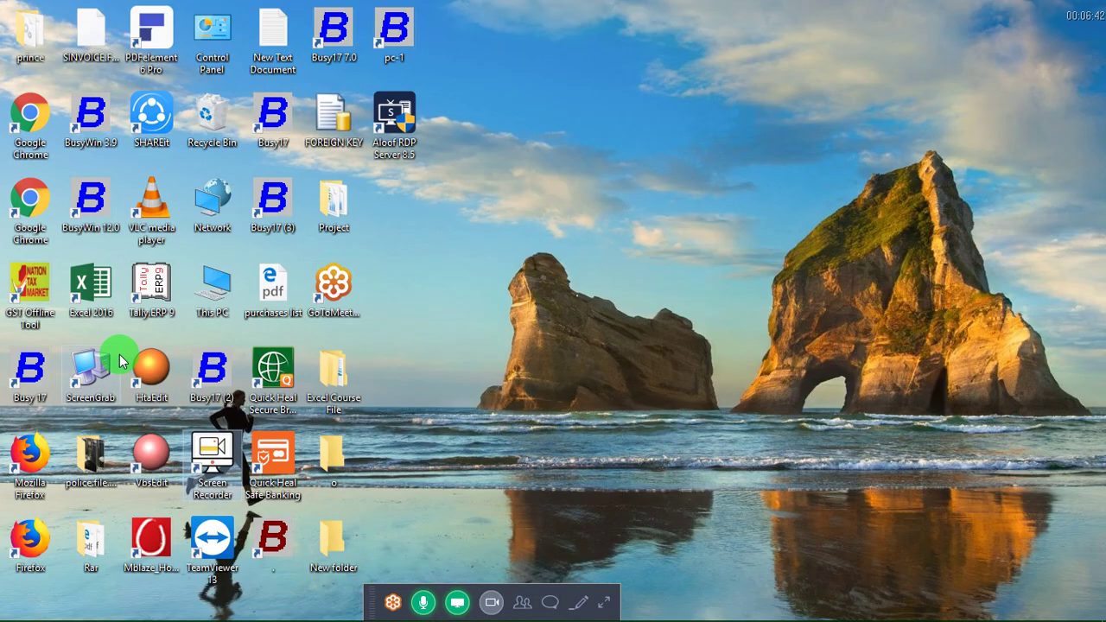
key("super")
key("Escape")
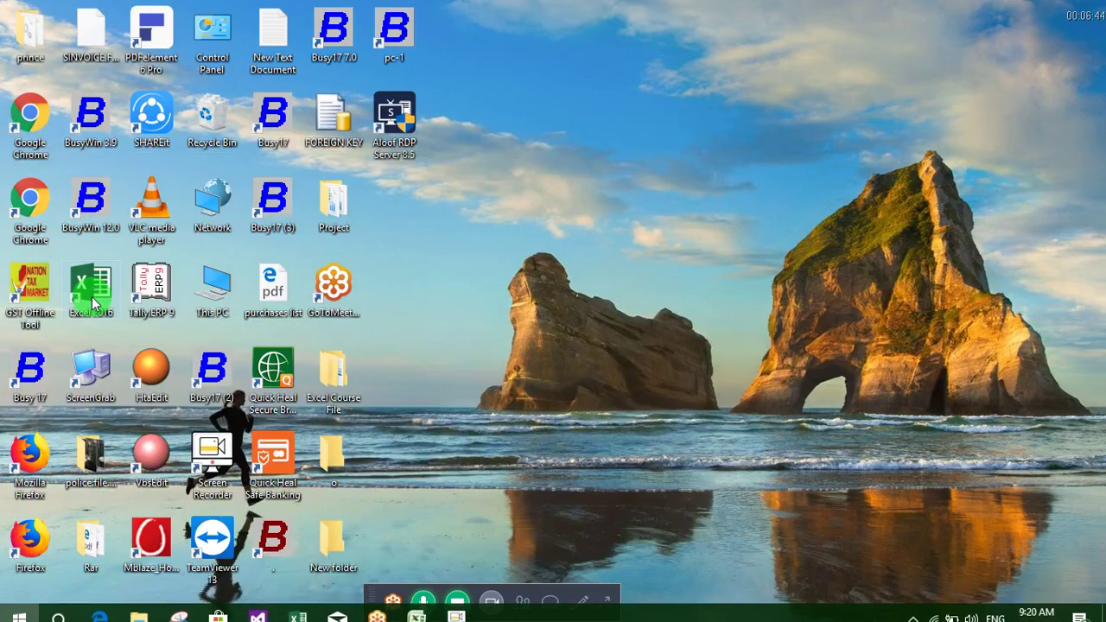
left_click(95, 302)
key("alt+Tab")
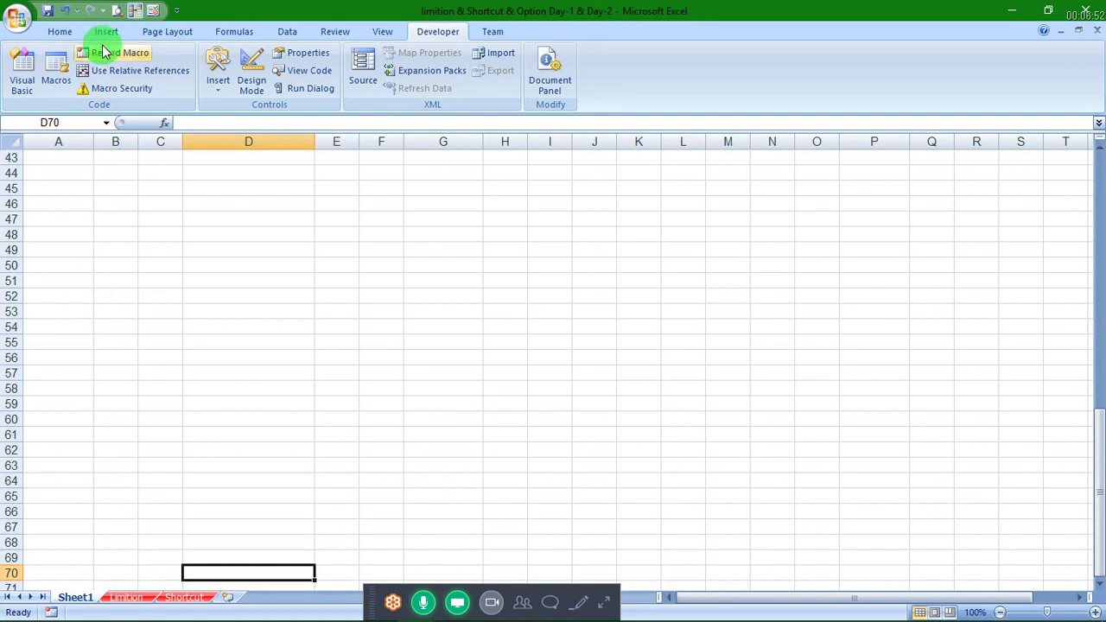
Step: Review the Customize page in Excel Options, close it, and switch to the Excel 2016 window
left_click(12, 15)
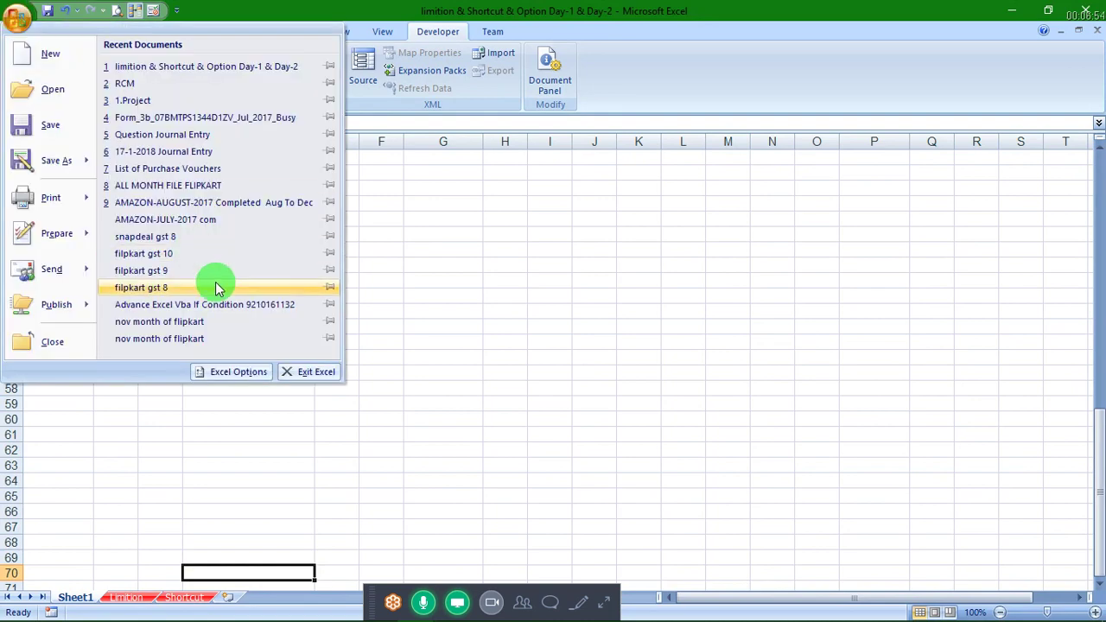
left_click(229, 377)
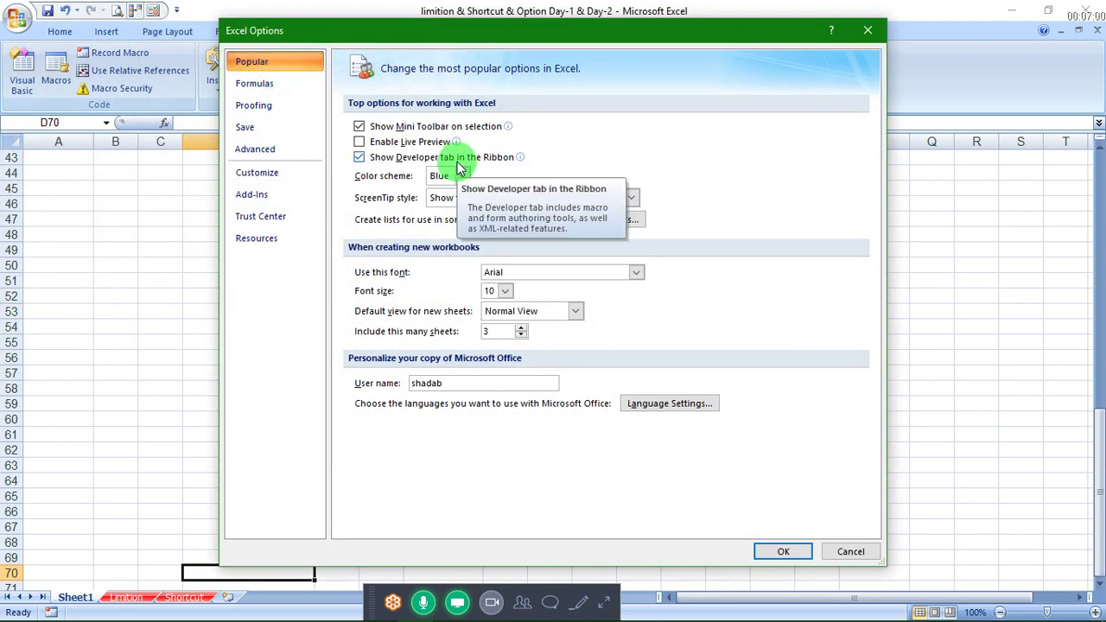
left_click(258, 178)
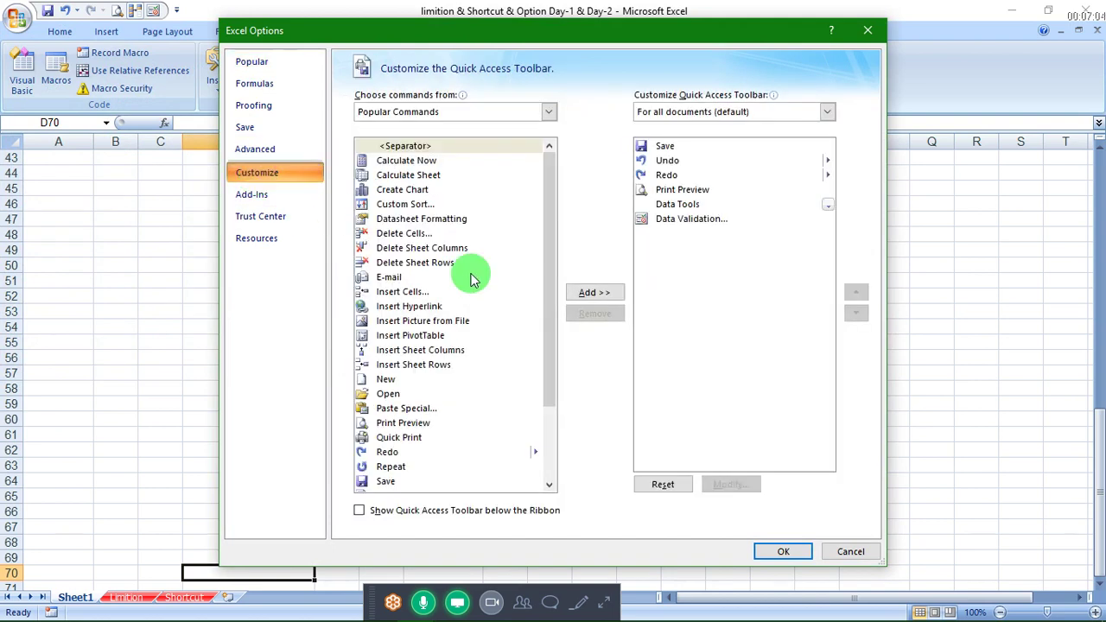
key("Escape")
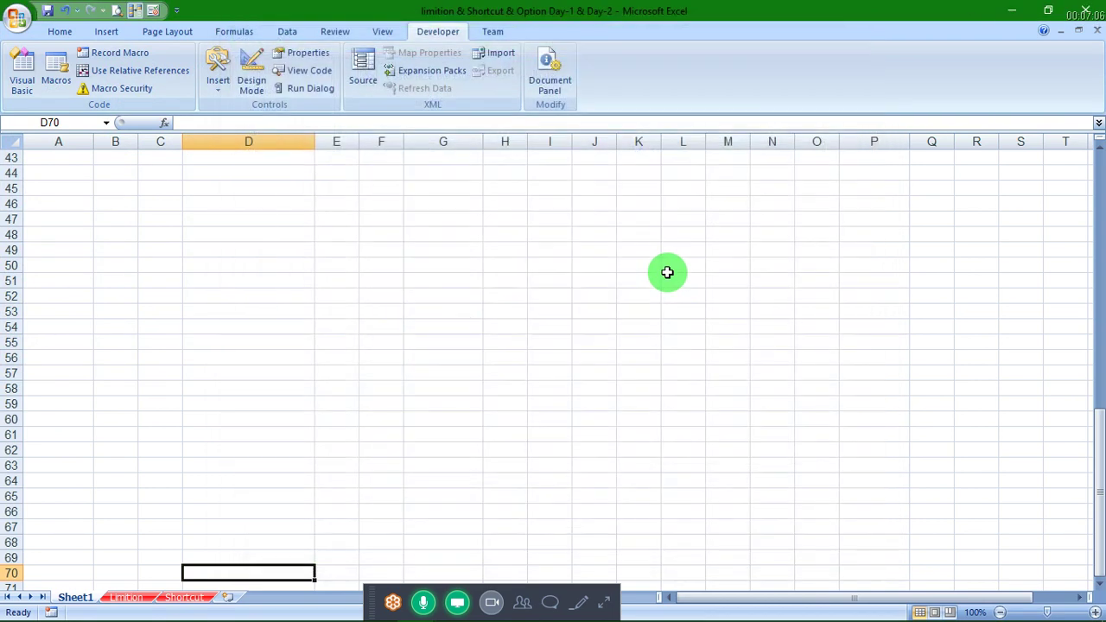
key("alt+Tab")
key("alt+Tab")
key("alt+Tab")
key("alt+Tab")
key("alt+Tab")
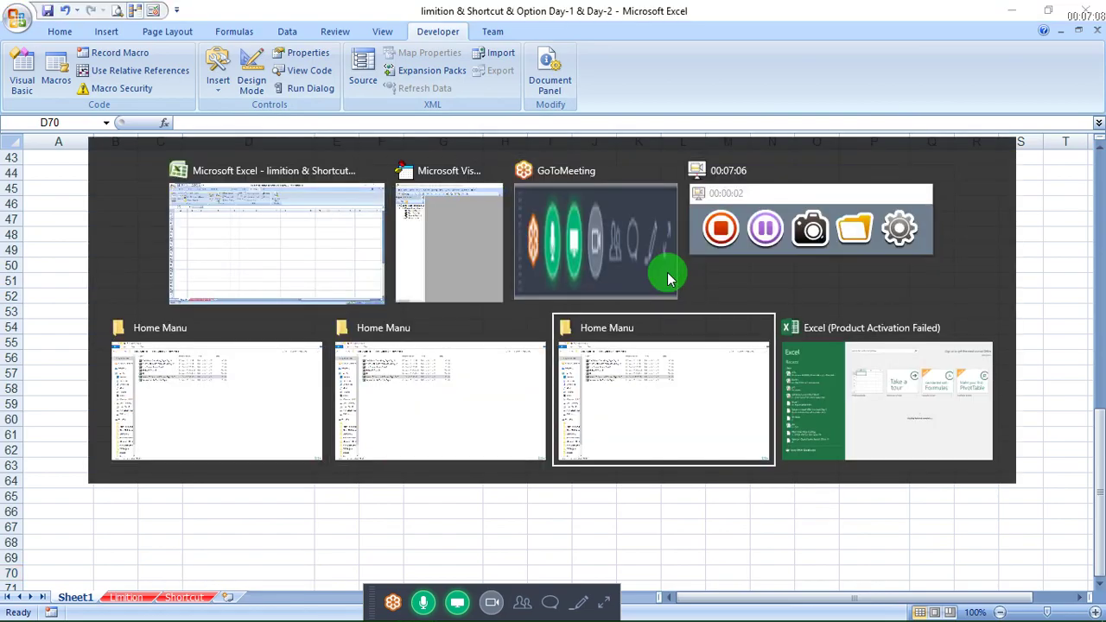
key("alt+Tab")
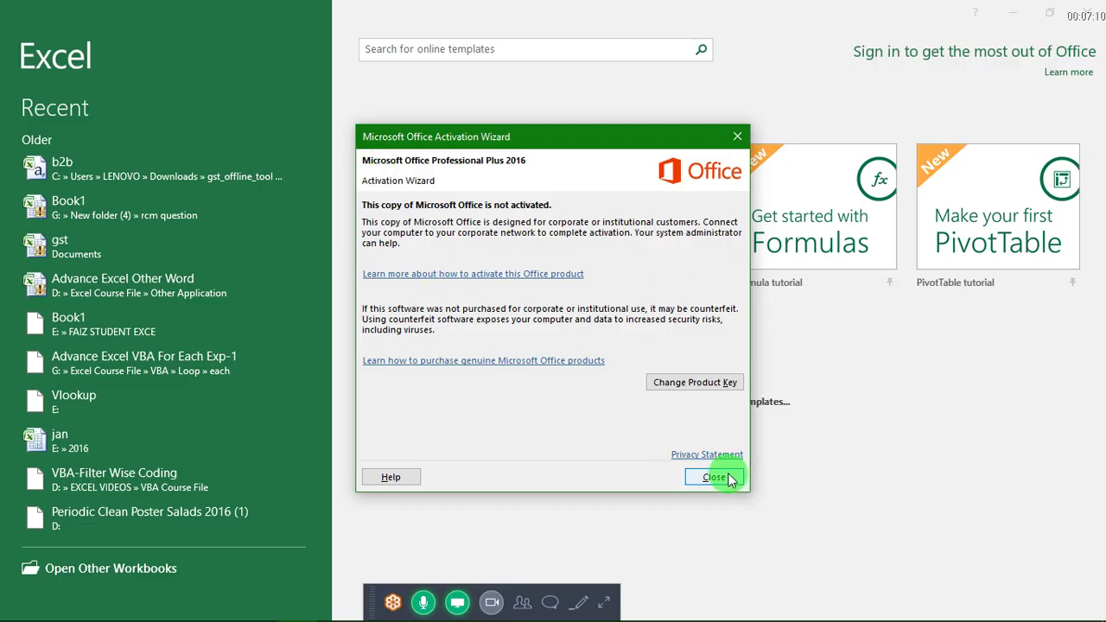
Step: Dismiss the activation notice and start a new blank workbook in Excel 2016
left_click(714, 477)
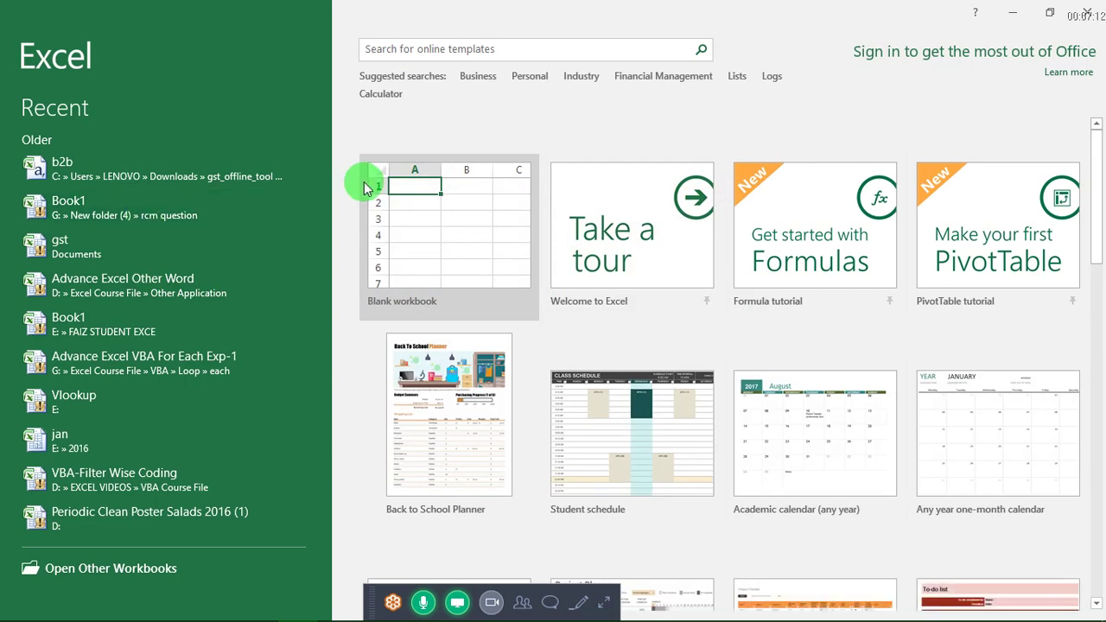
left_click(423, 196)
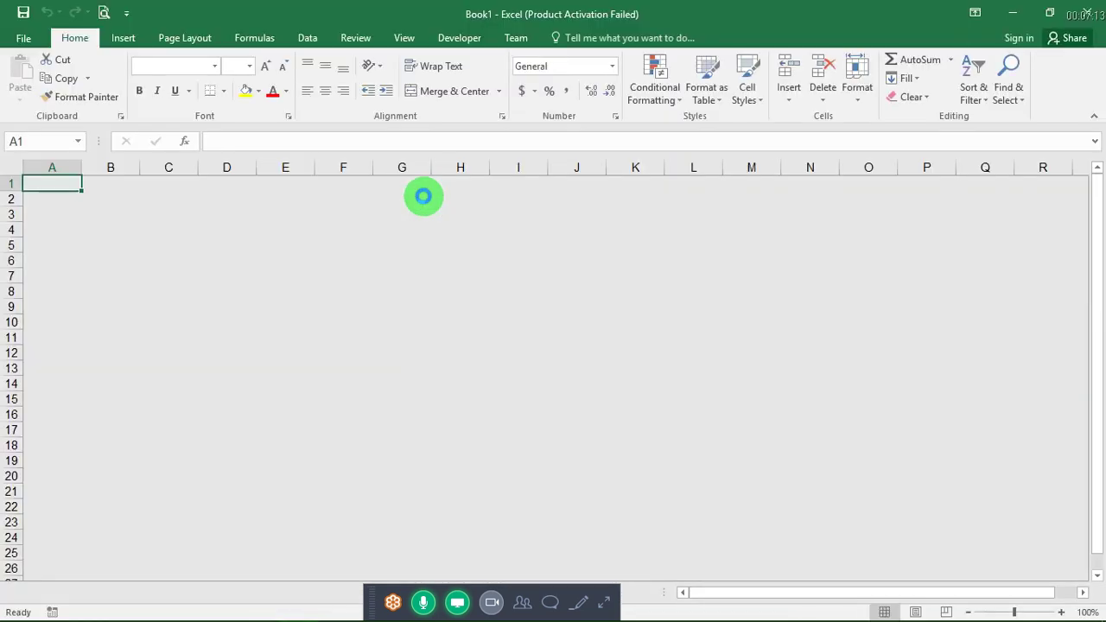
left_click(423, 197)
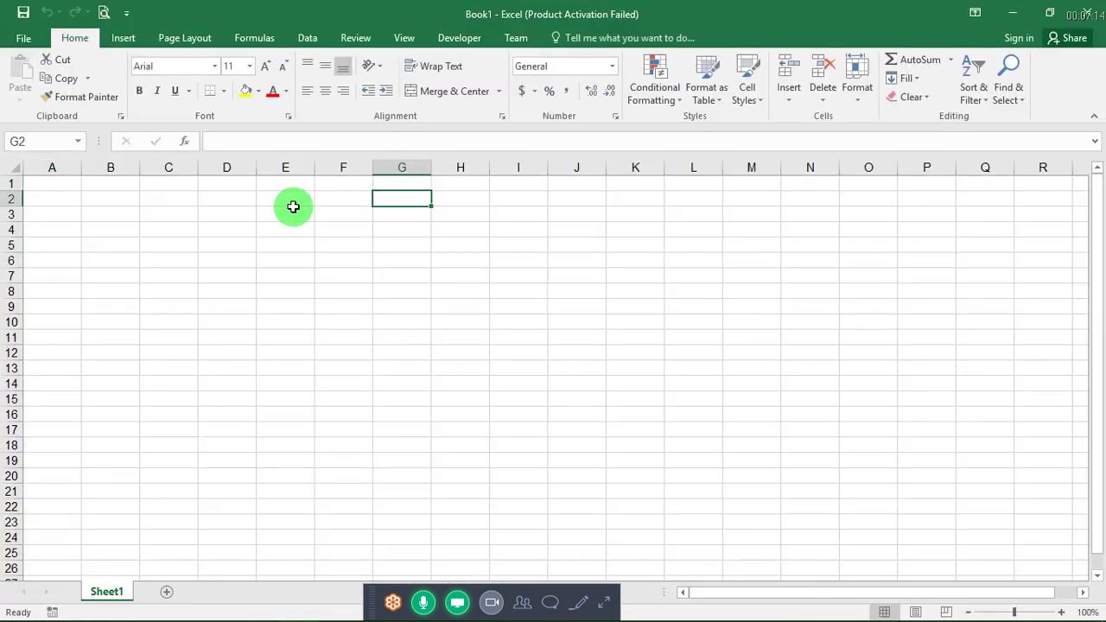
Step: Enable Developer under Customize Ribbon, apply, and return to the older workbook
left_click(21, 40)
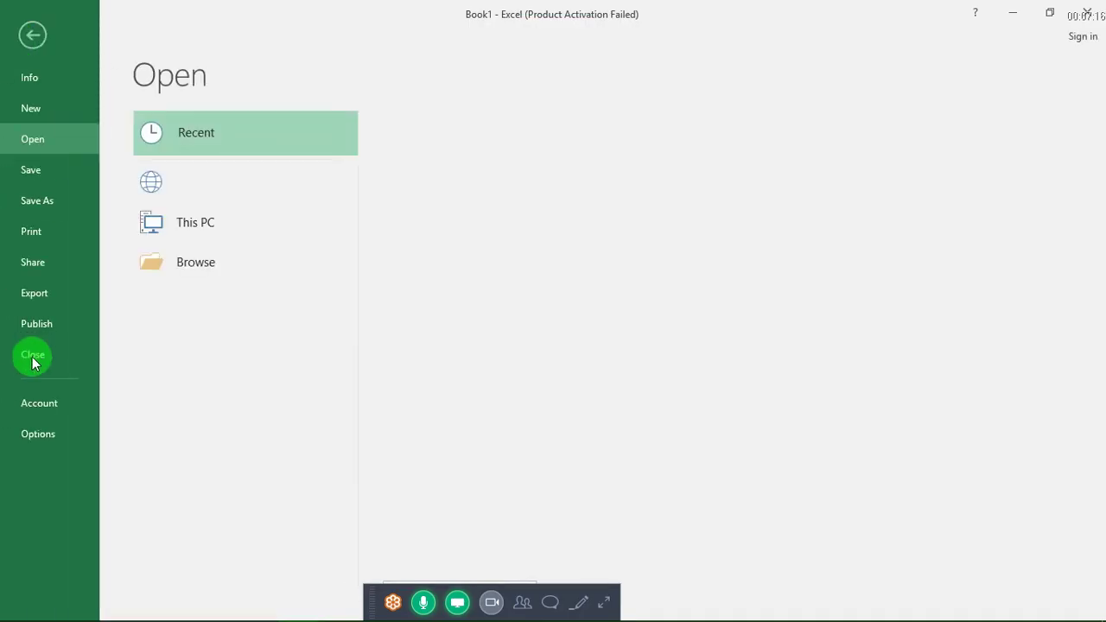
left_click(36, 434)
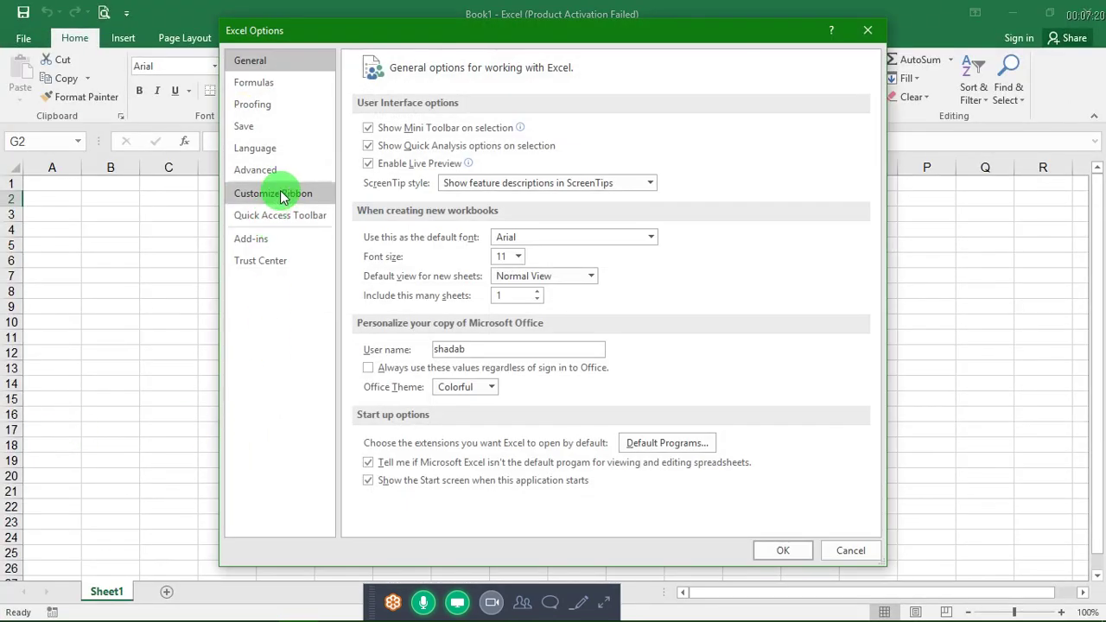
left_click(288, 195)
left_click(656, 354)
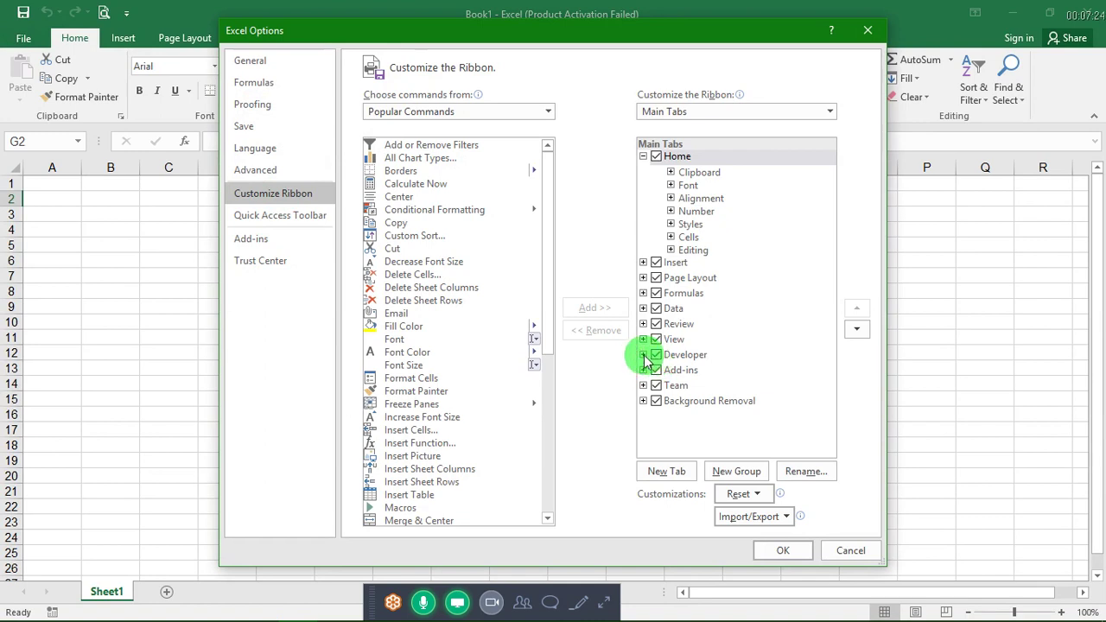
left_click(643, 355)
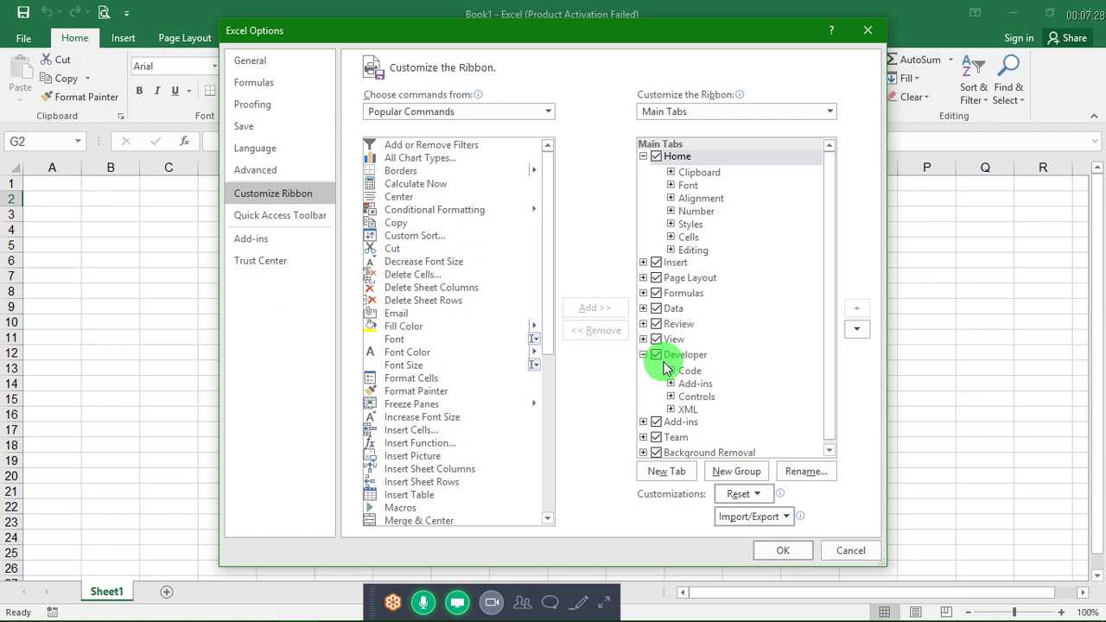
key("Return")
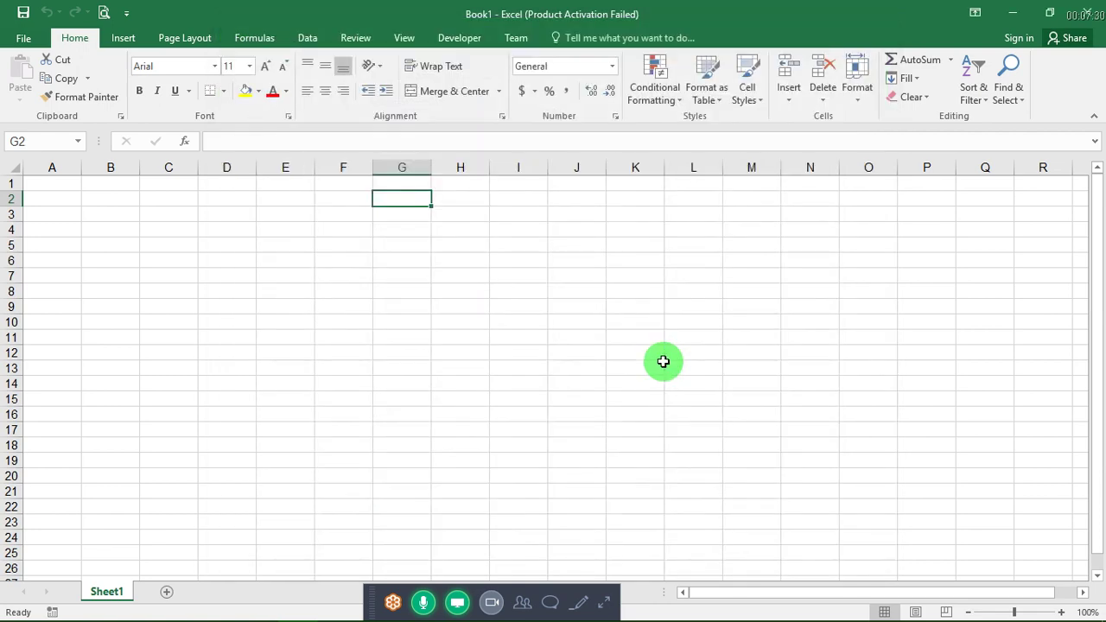
key("alt+Tab")
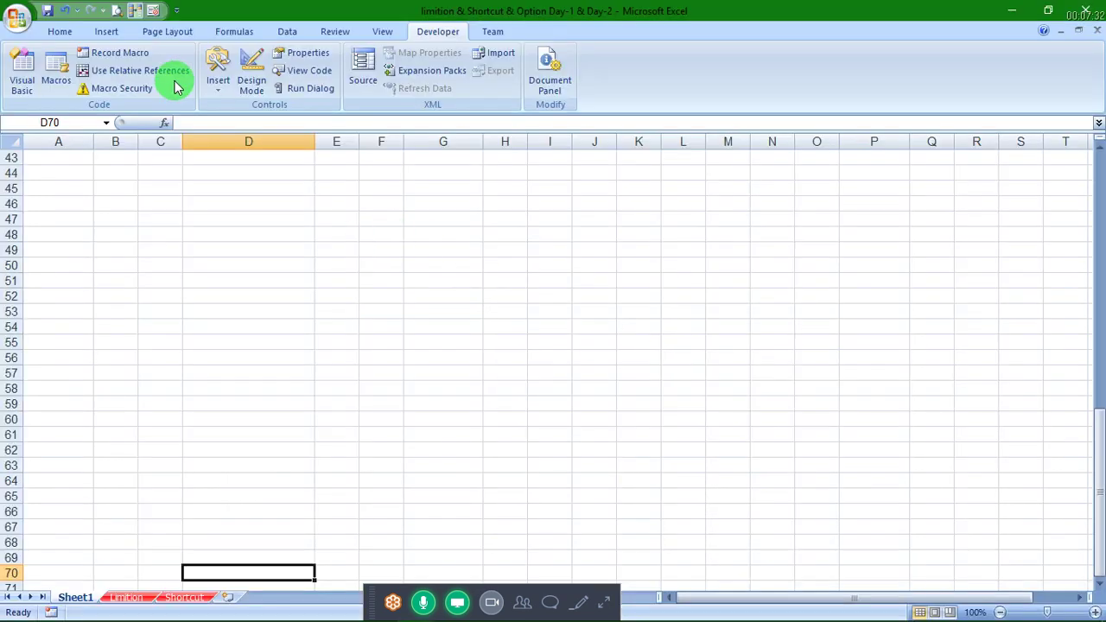
left_click(17, 17)
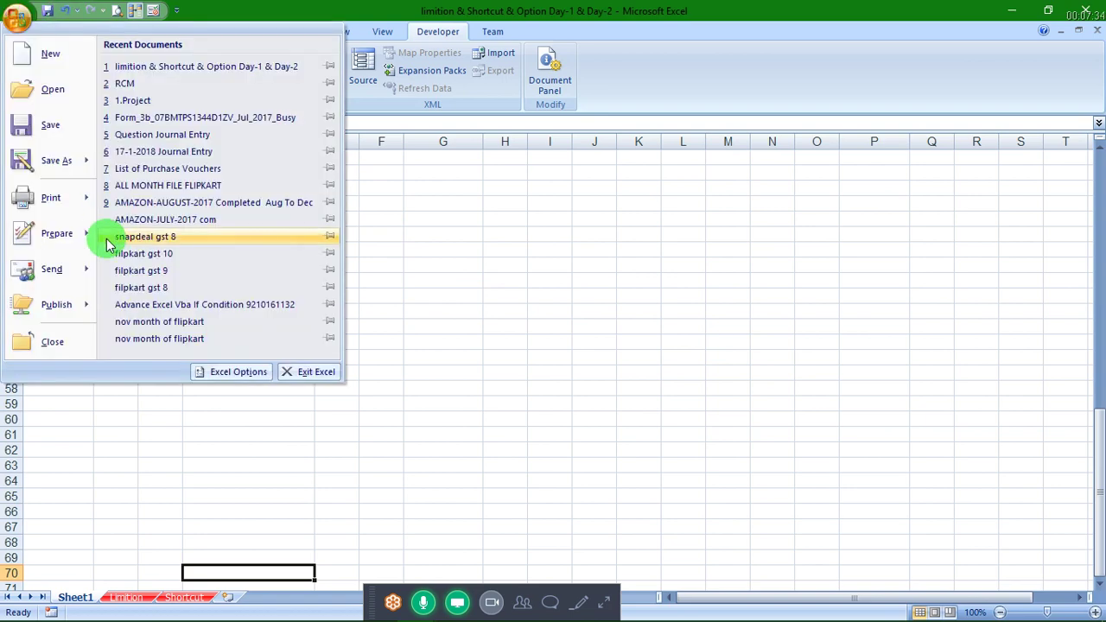
left_click(235, 373)
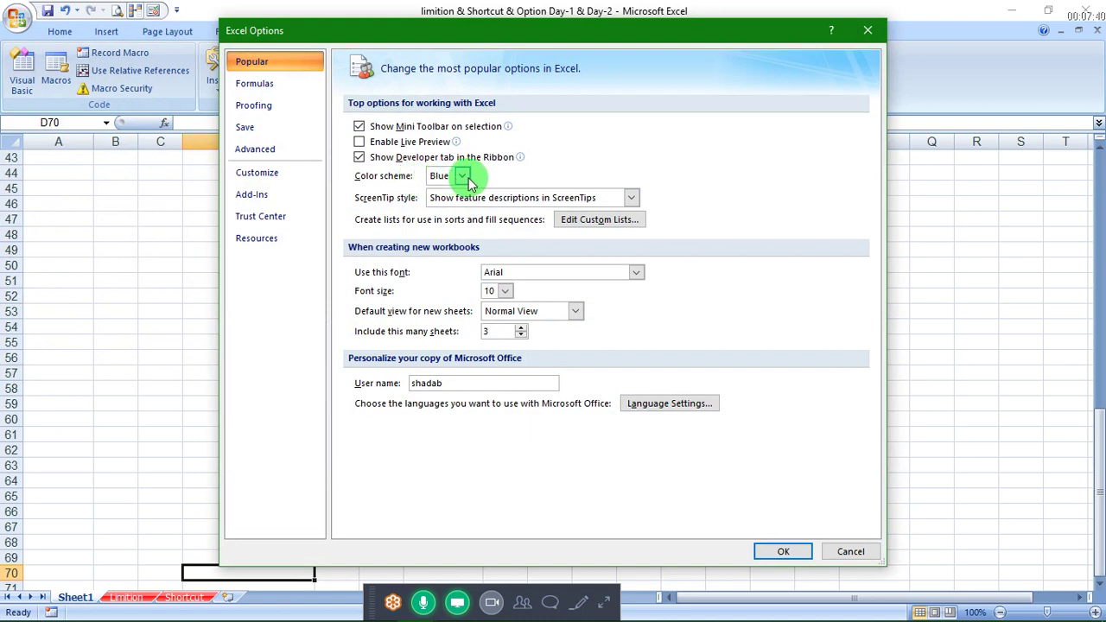
left_click(460, 175)
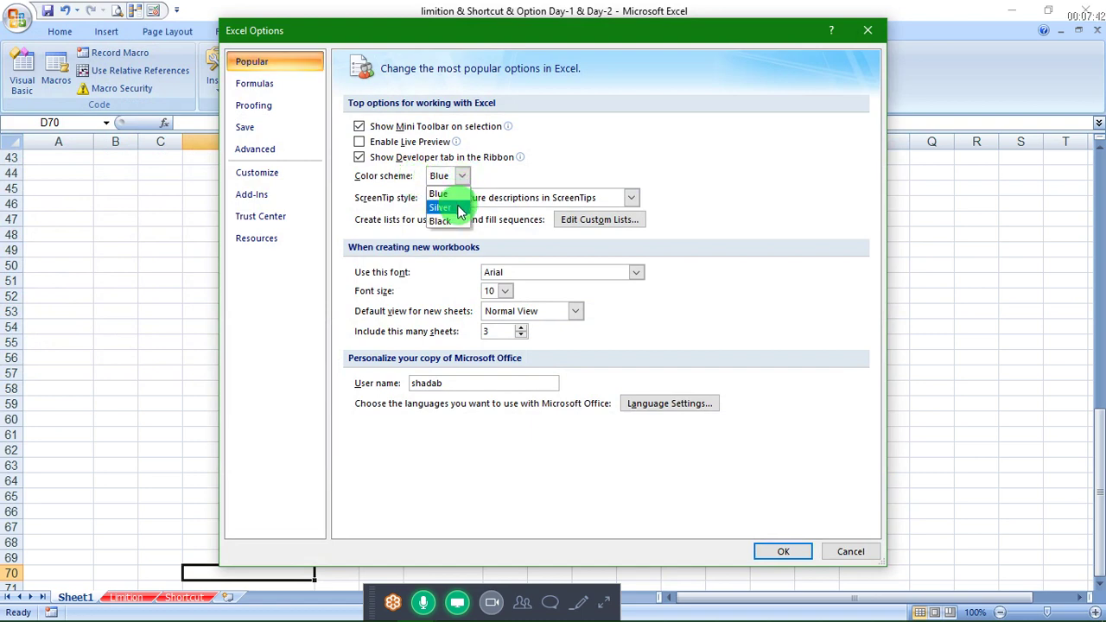
left_click(461, 208)
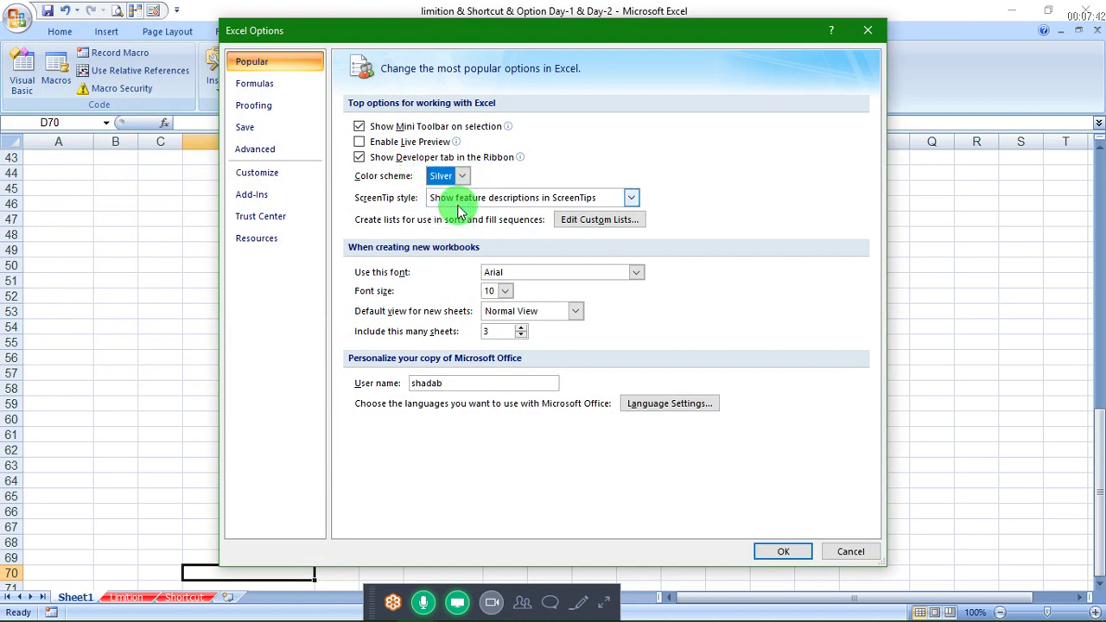
left_click(774, 548)
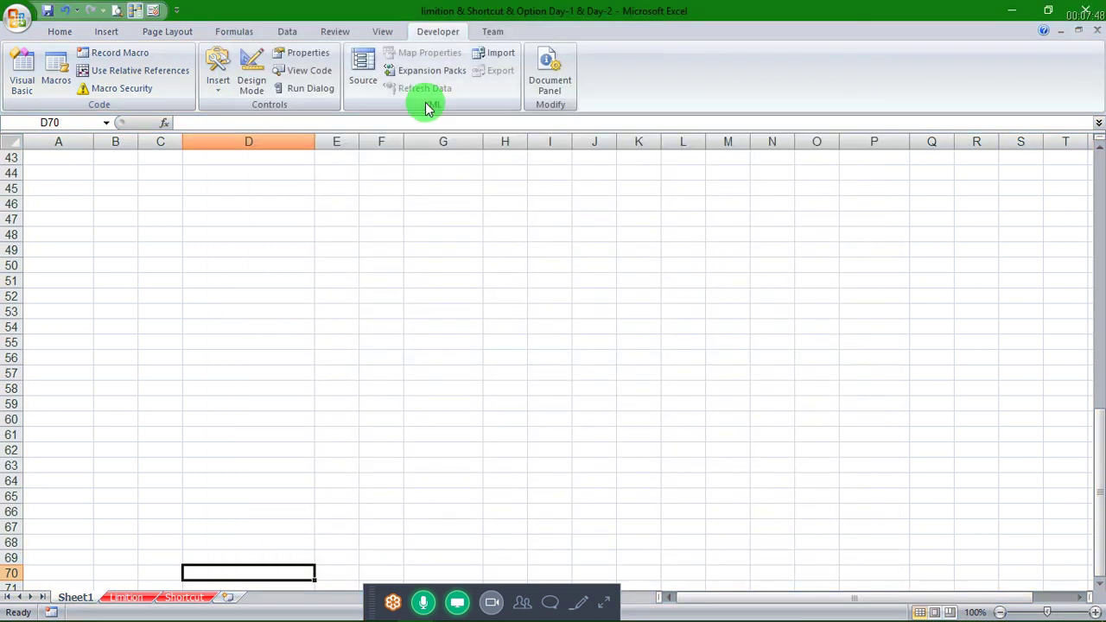
left_click(7, 22)
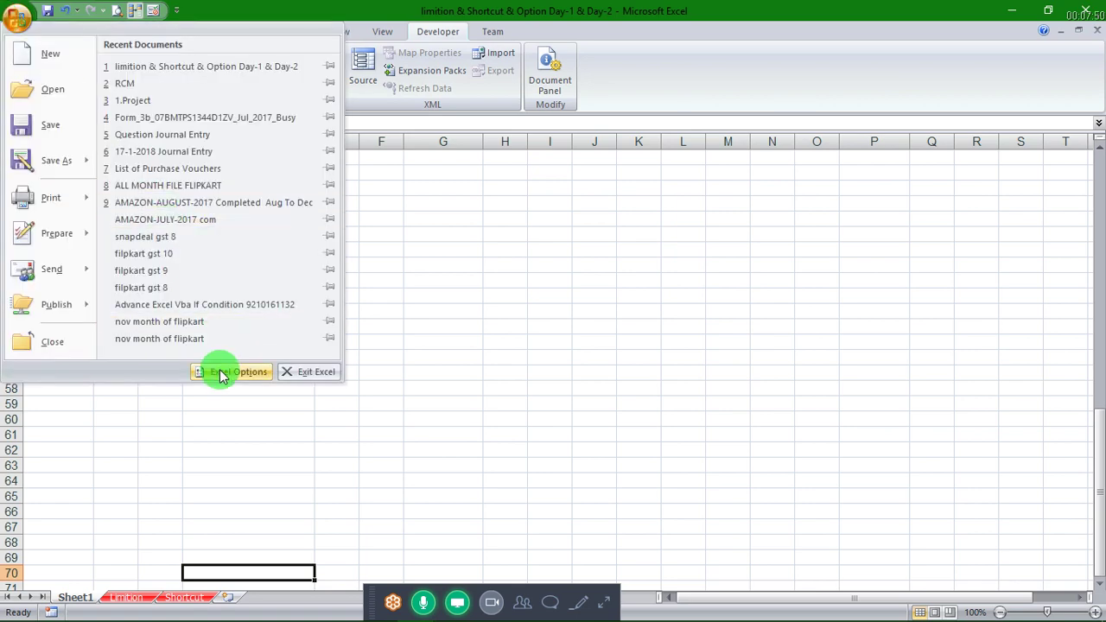
left_click(218, 369)
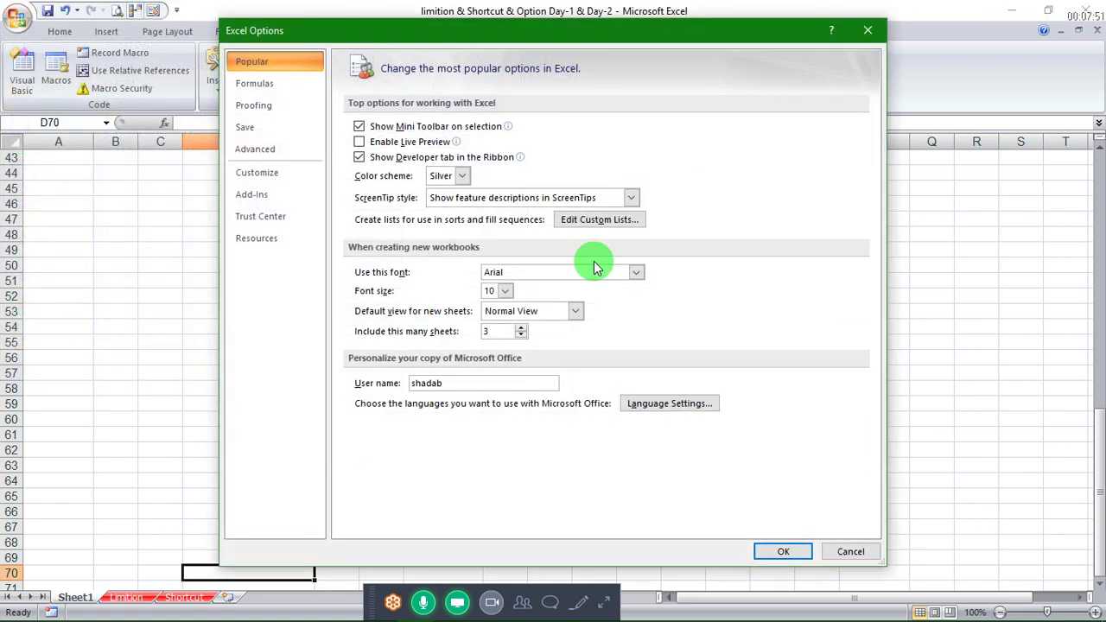
left_click(458, 175)
left_click(442, 220)
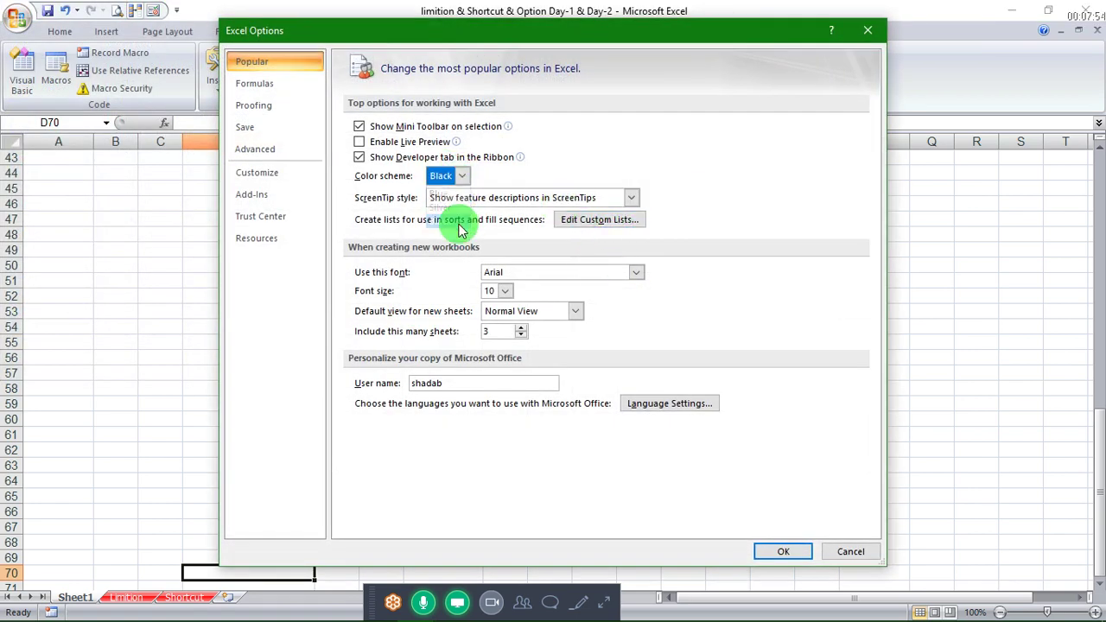
left_click(780, 552)
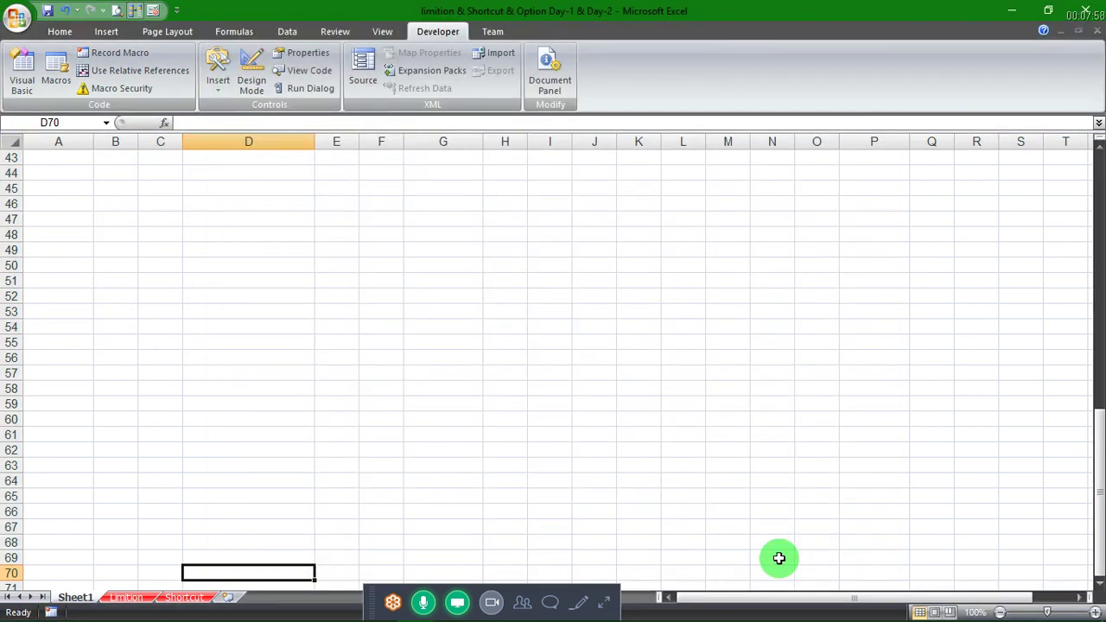
left_click(4, 19)
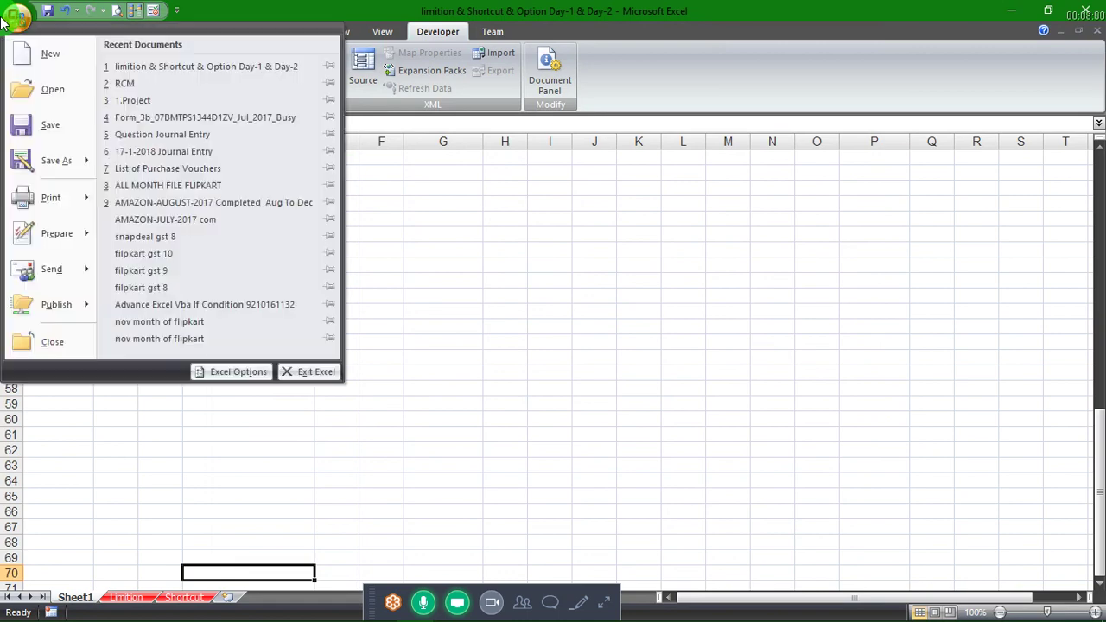
left_click(226, 373)
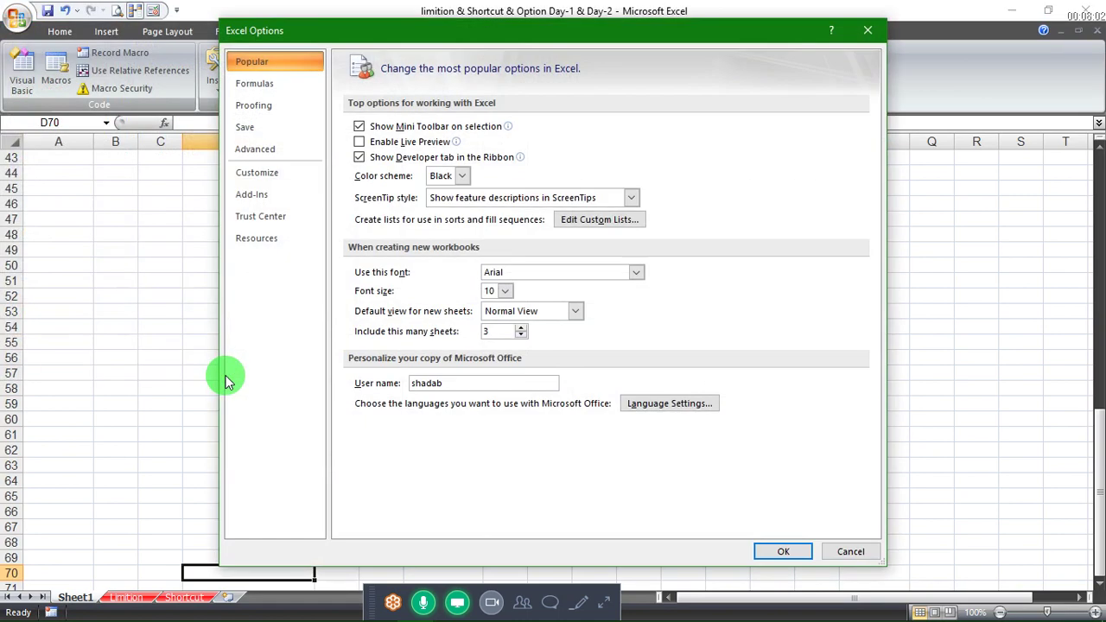
left_click(448, 177)
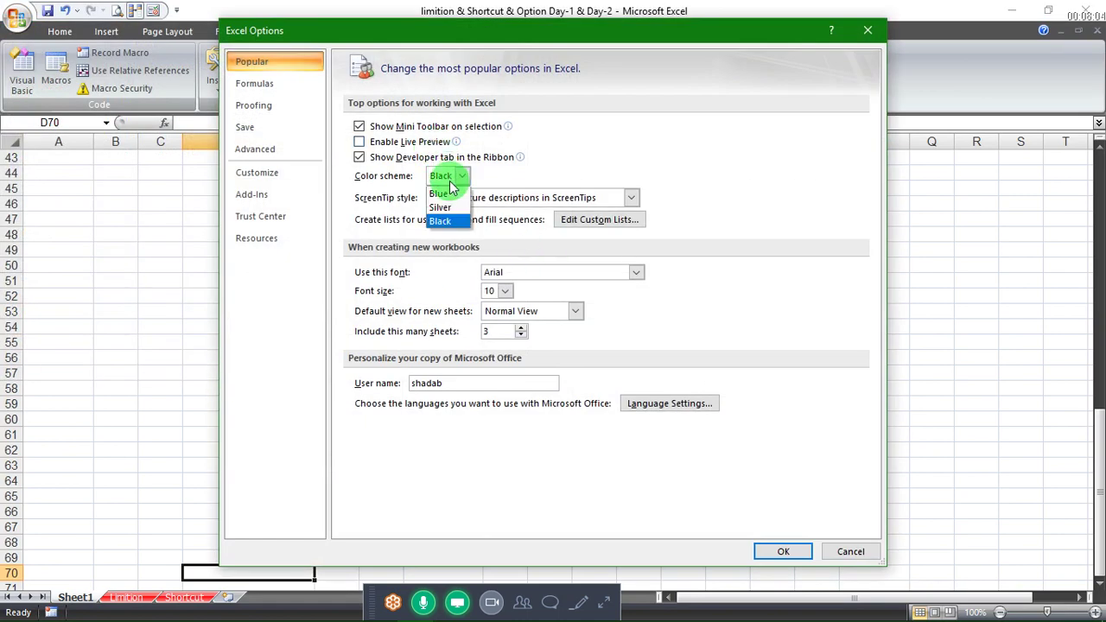
left_click(448, 194)
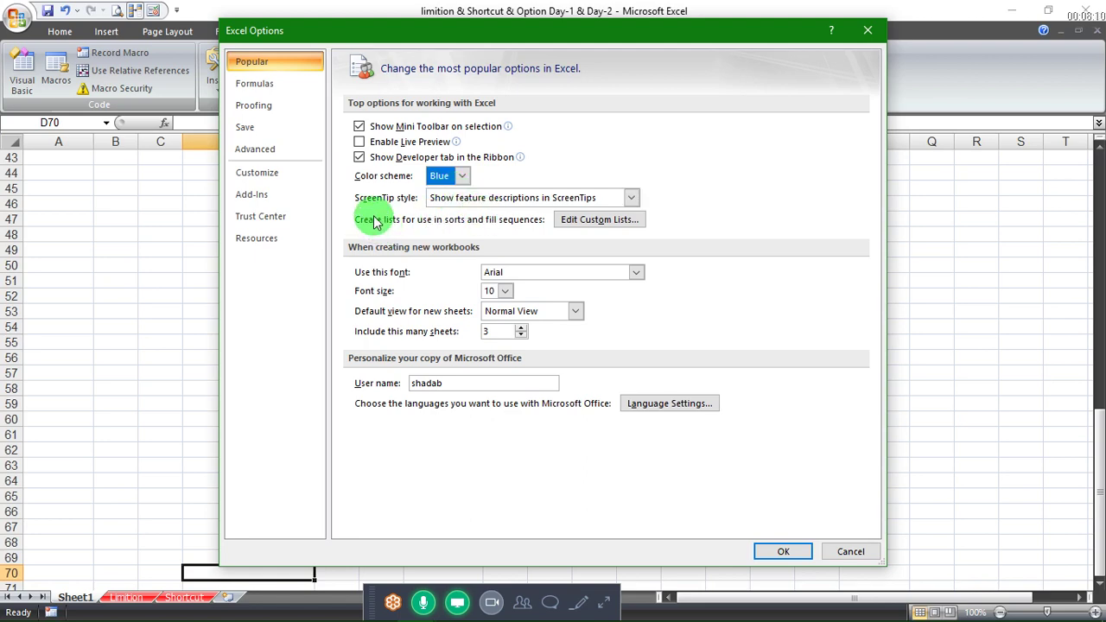
key("Escape")
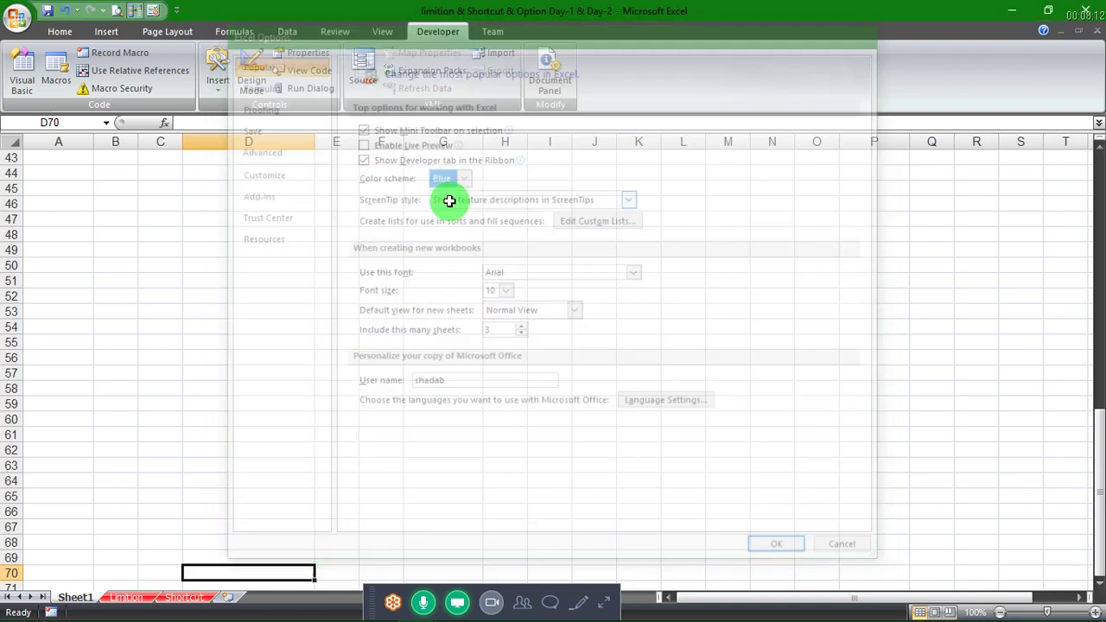
Step: Switch from the Insert to the Home tab, select D45, and preview the Conditional Formatting menu
left_click(106, 32)
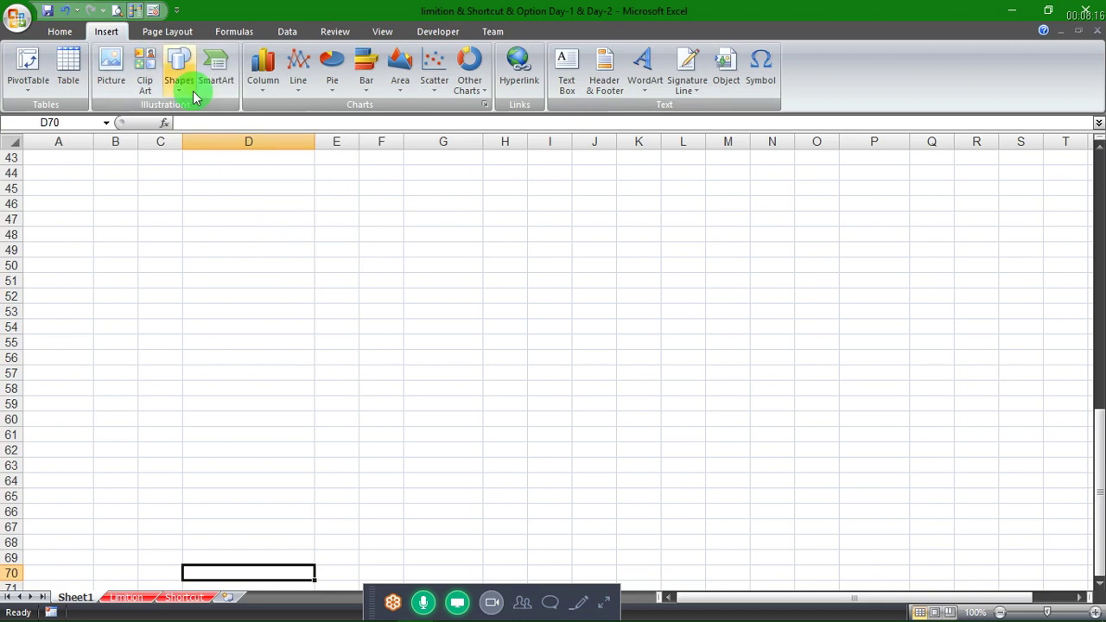
left_click(70, 32)
left_click(255, 191)
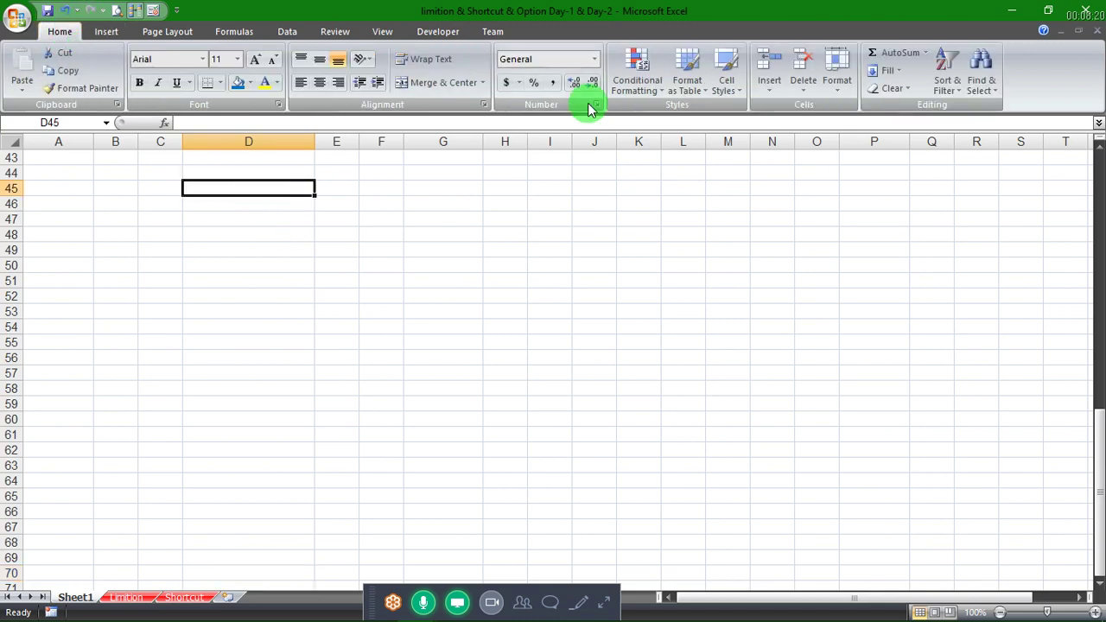
left_click(631, 86)
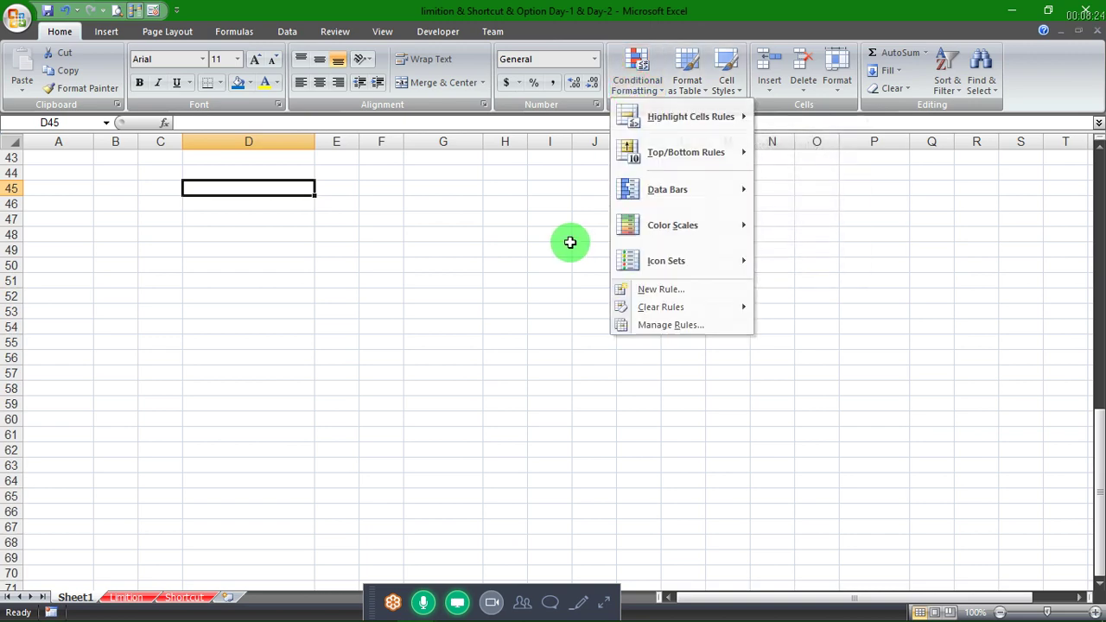
left_click(570, 240)
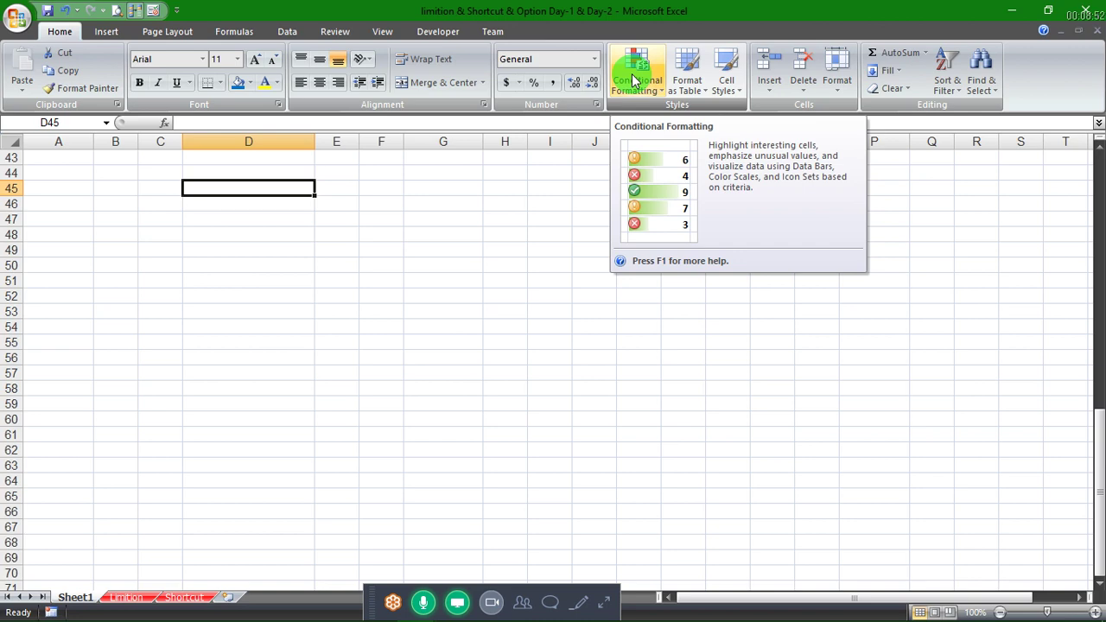
Step: Select K43:L50 and give it a yellow fill colour
key("Right")
key("Right")
key("Right")
key("Right")
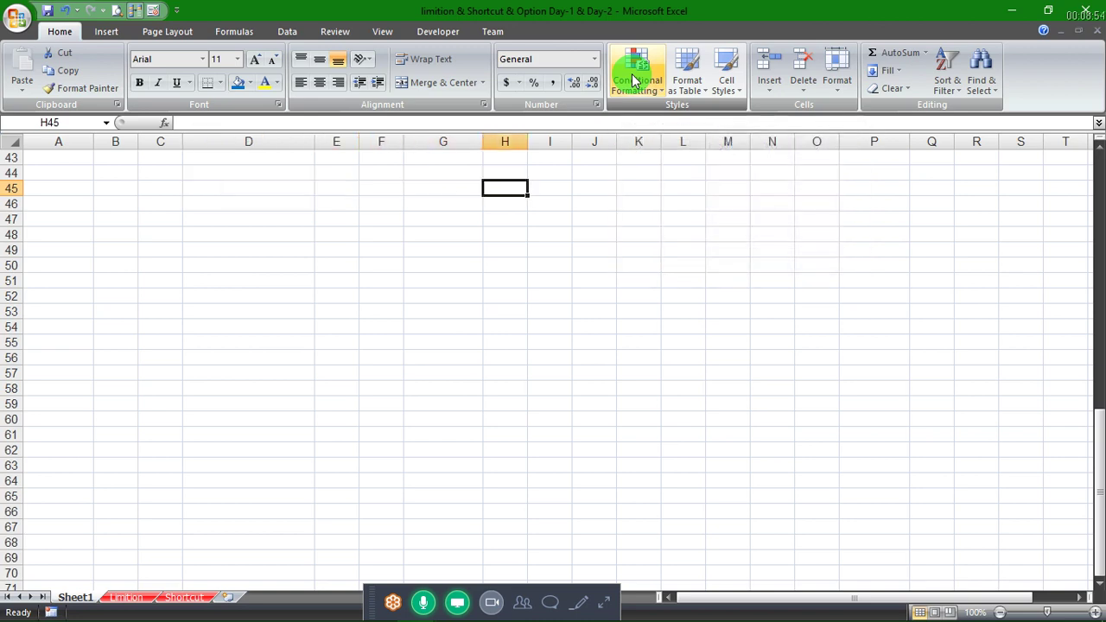
key("Right")
key("Right")
key("Right")
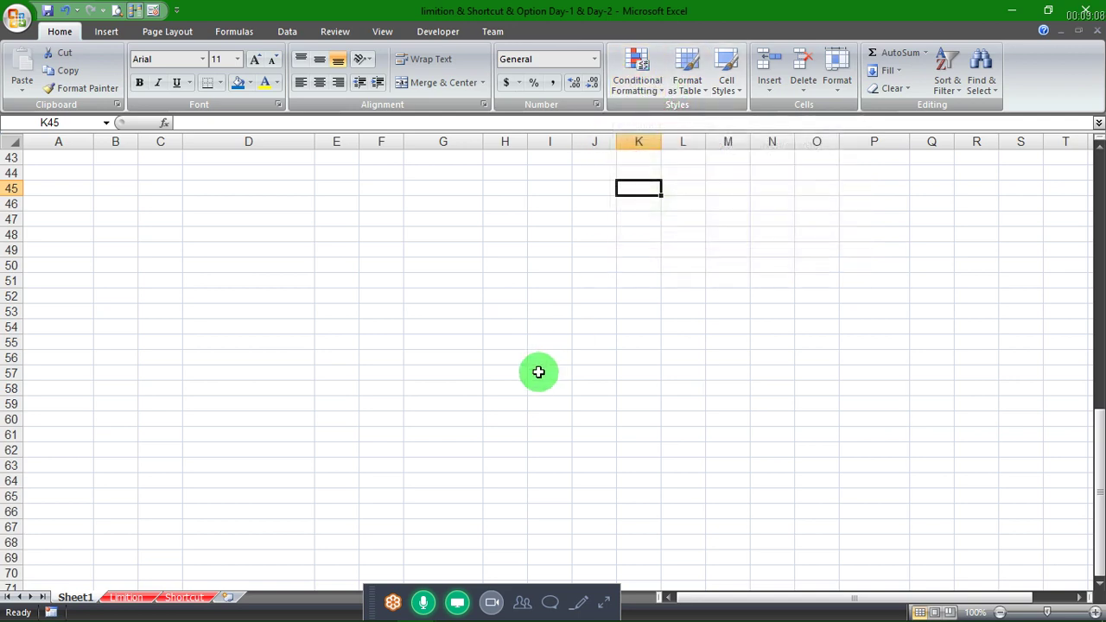
left_click(538, 371)
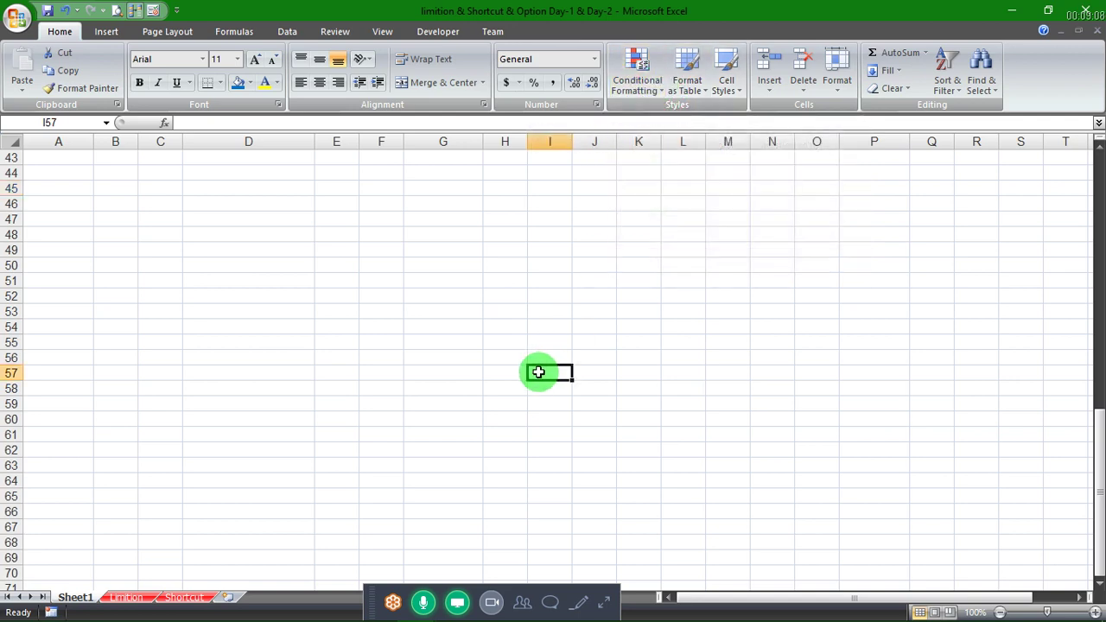
left_click(649, 155)
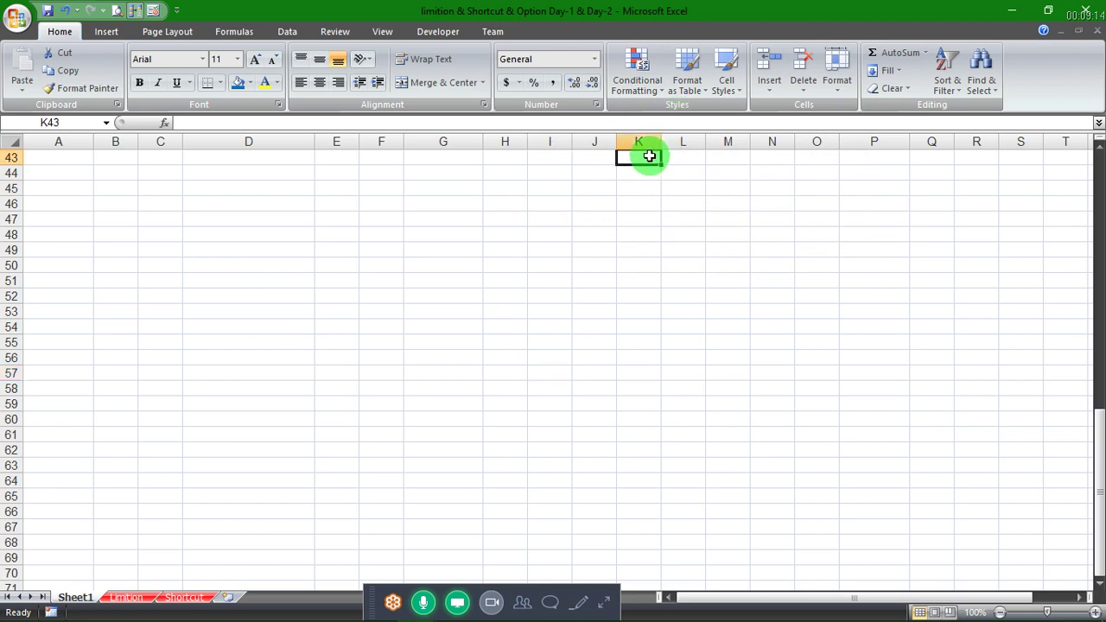
key("shift+Right")
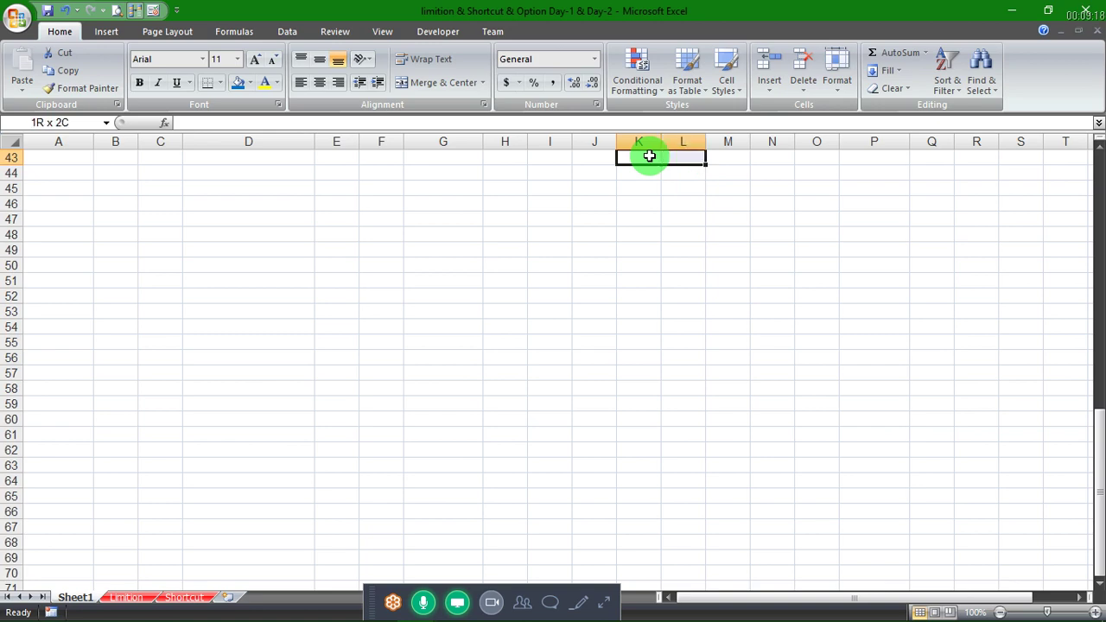
key("shift+Down")
key("shift+Down")
key("shift+Down")
key("shift+Down")
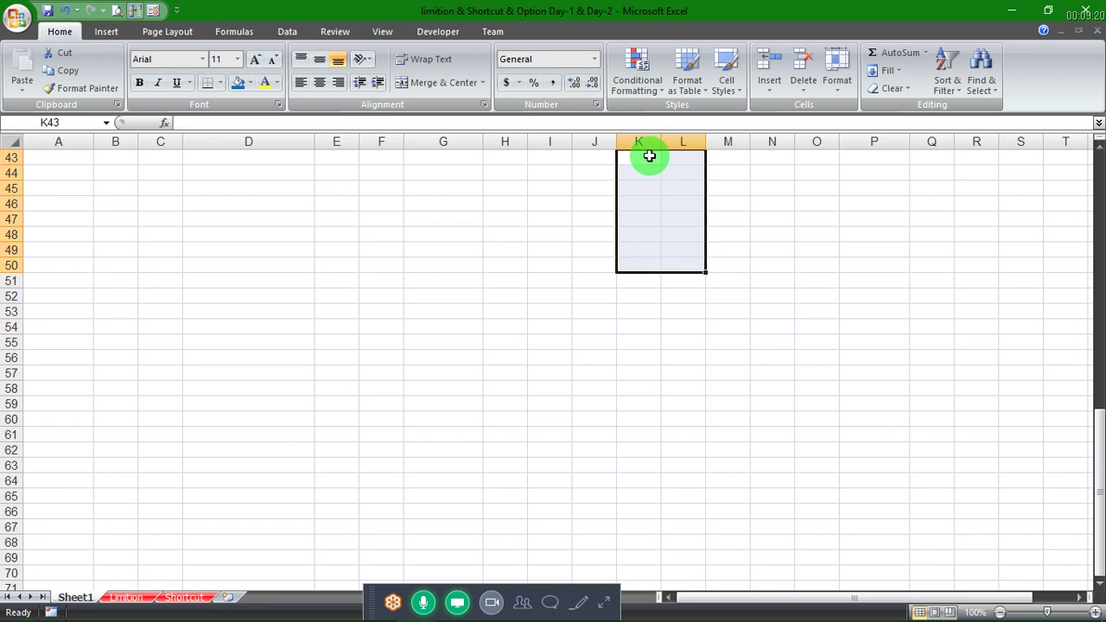
left_click(248, 82)
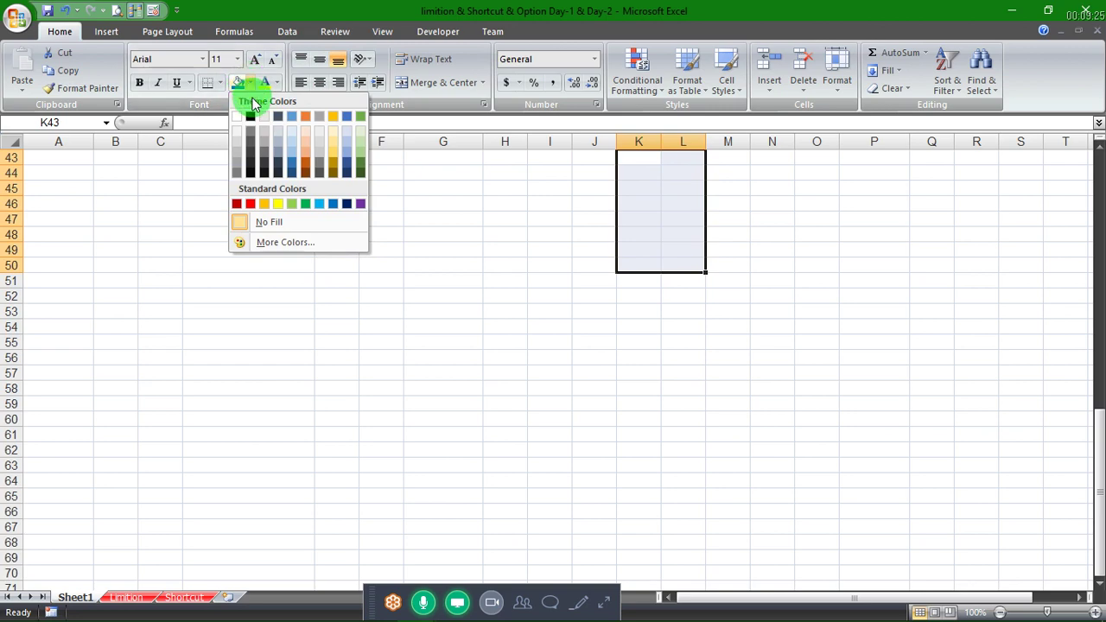
left_click(277, 203)
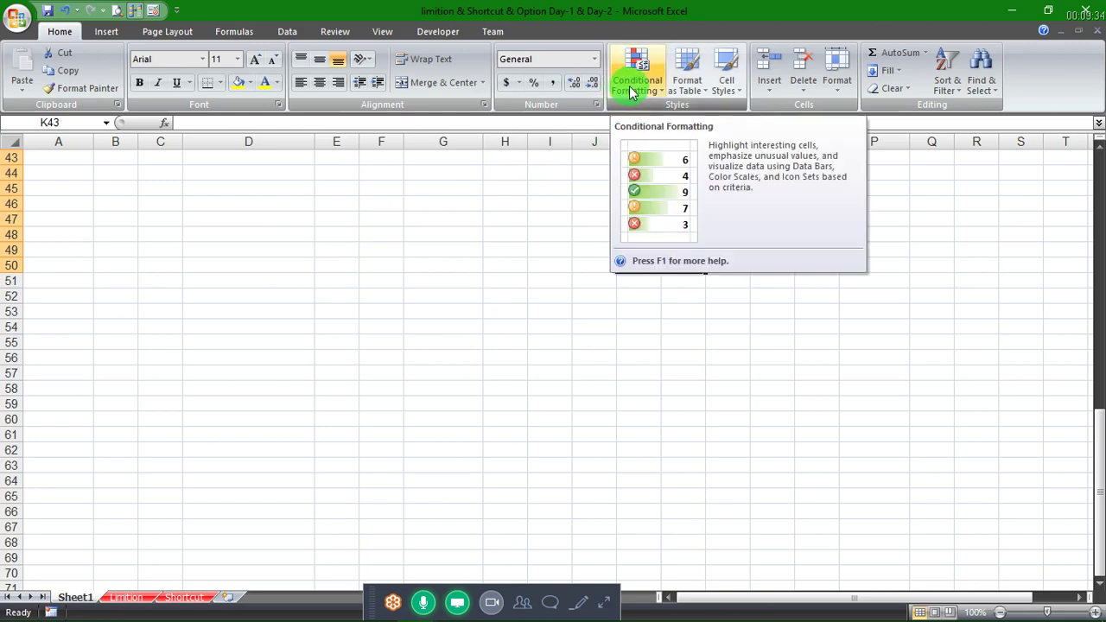
left_click(436, 188)
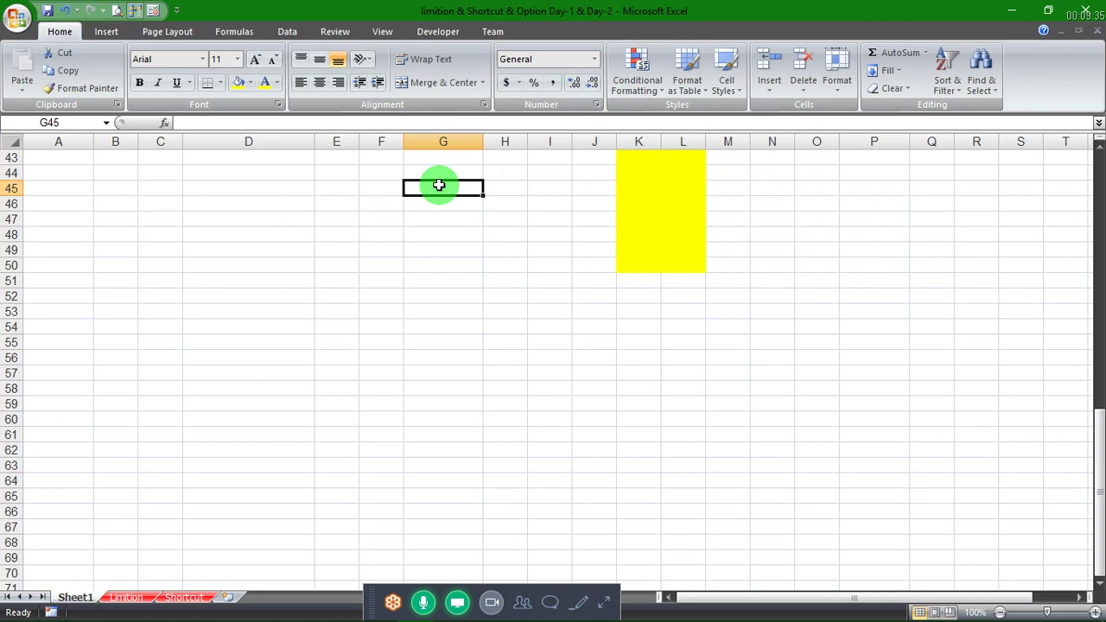
left_click(3, 5)
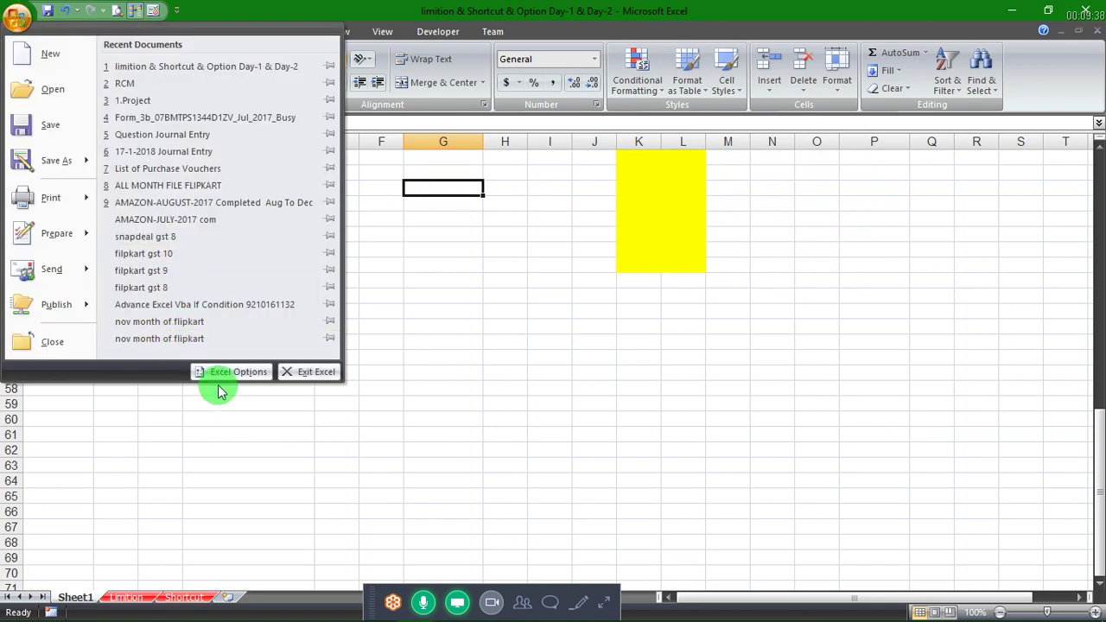
Step: Set the ScreenTip style to 'Don't show ScreenTips' in Excel Options
left_click(217, 389)
left_click(18, 17)
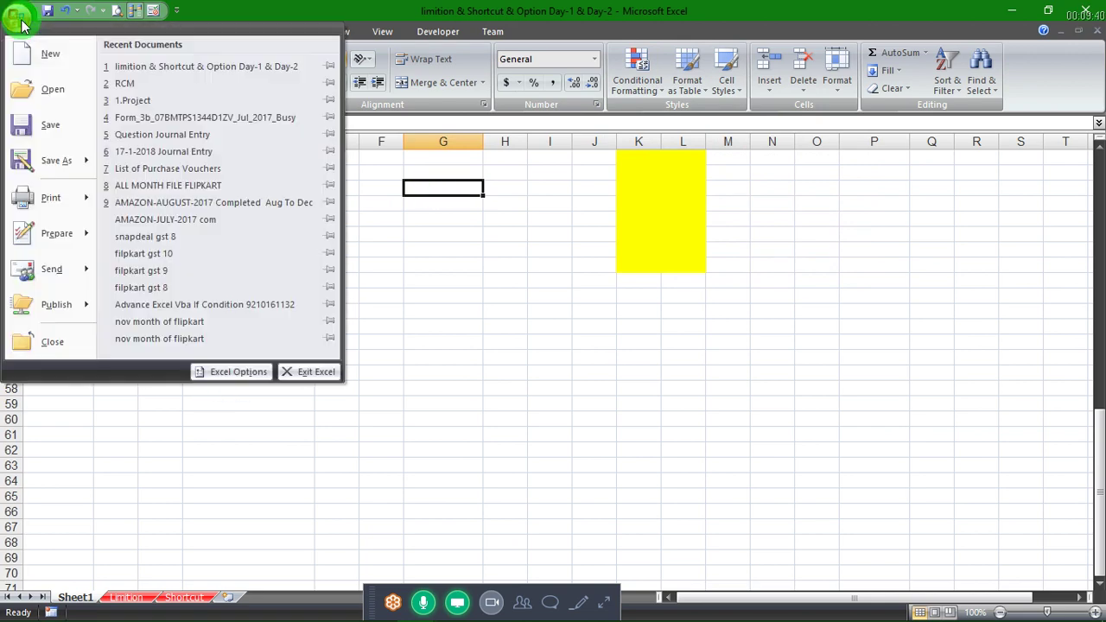
left_click(262, 372)
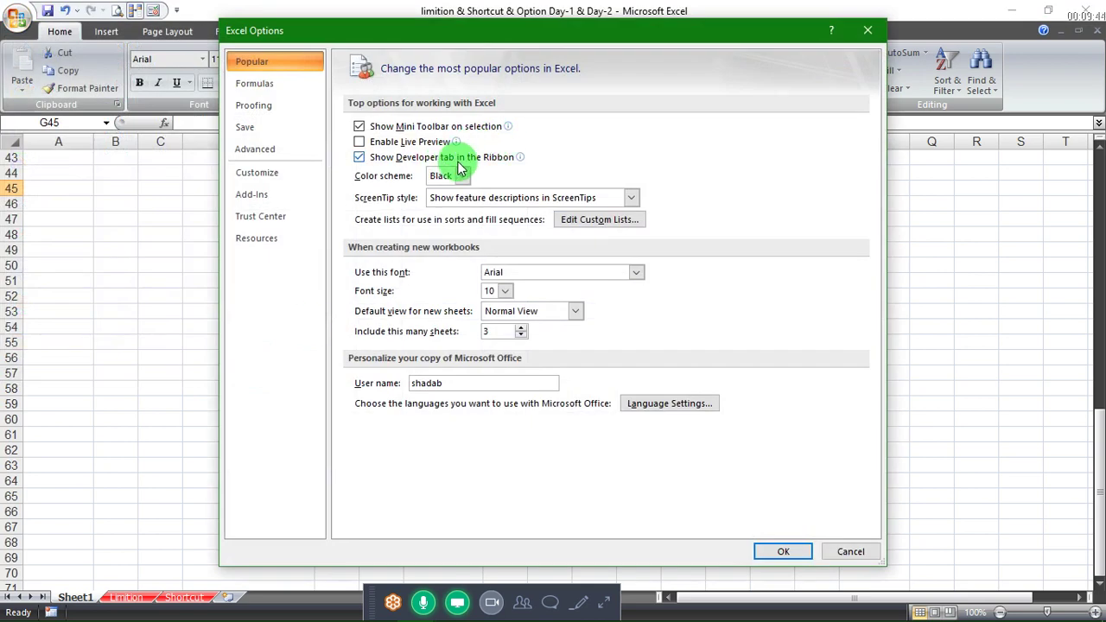
left_click(458, 198)
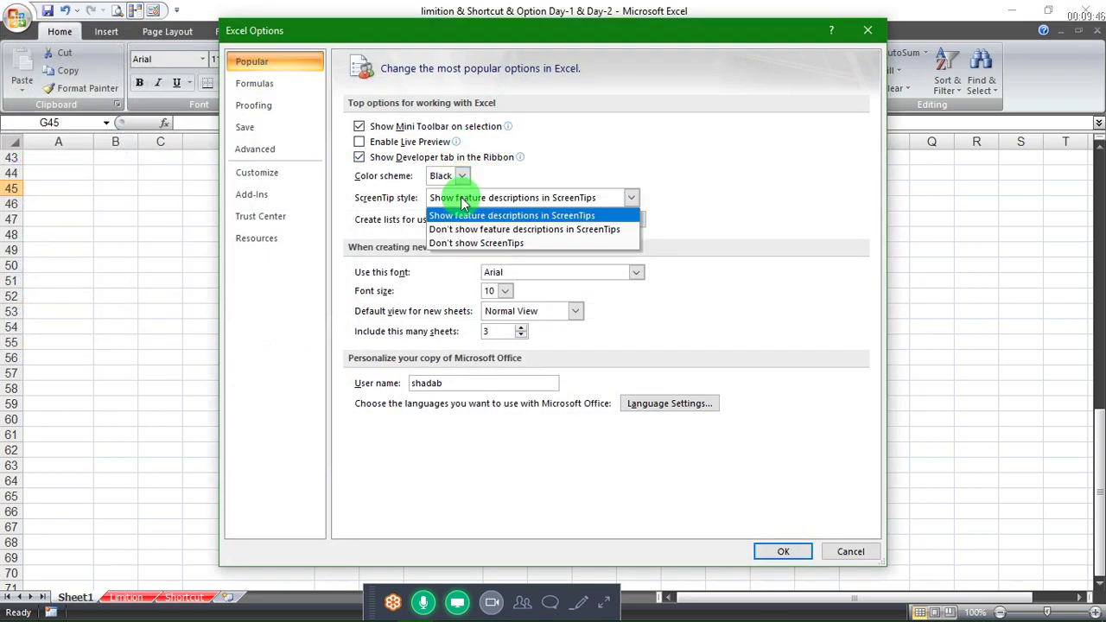
left_click(457, 245)
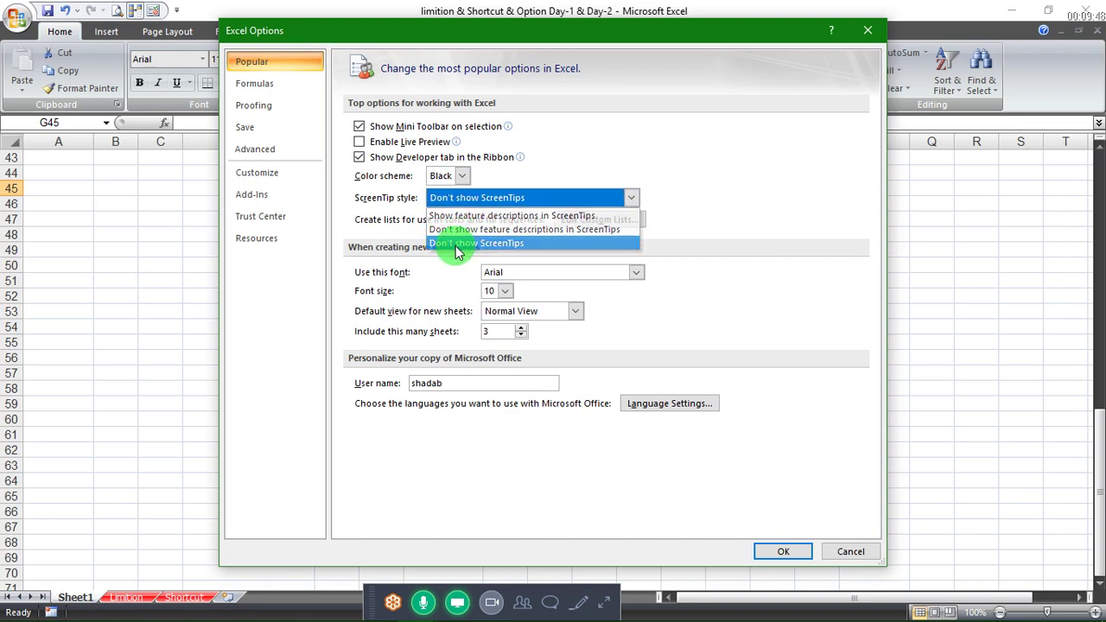
left_click(795, 558)
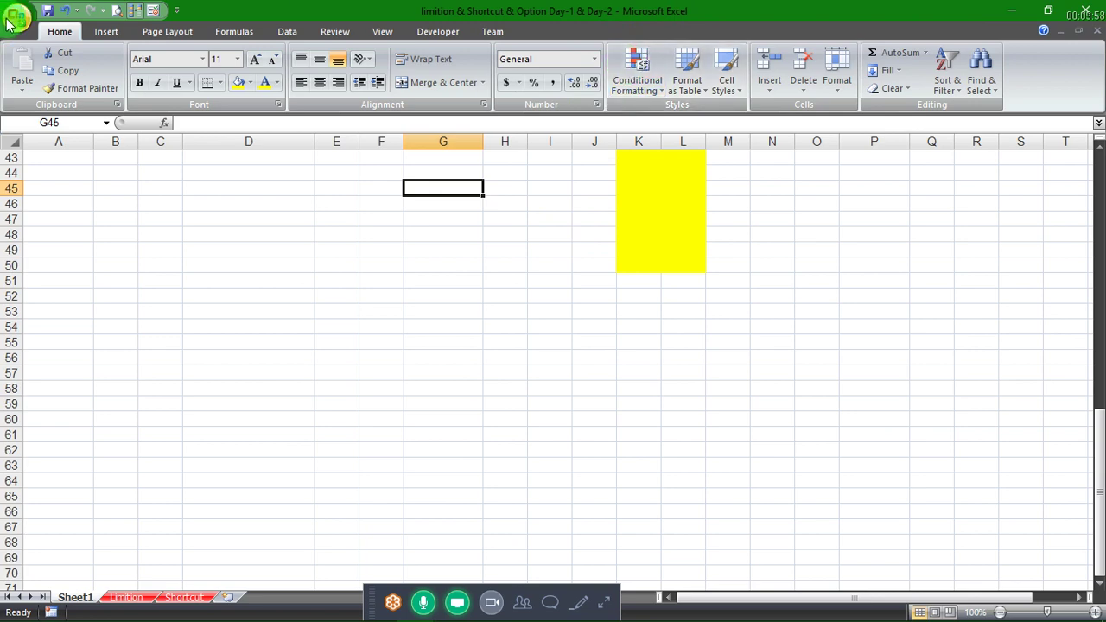
Step: Change the ScreenTip style to 'Don't show feature descriptions in ScreenTips' and apply it
left_click(17, 17)
left_click(207, 380)
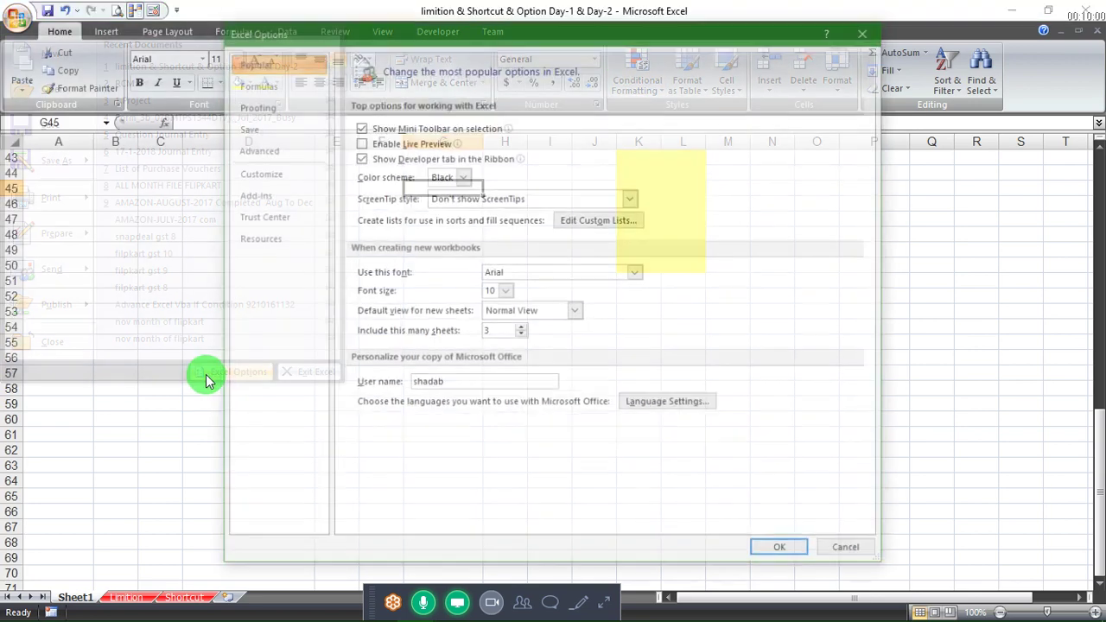
left_click(521, 200)
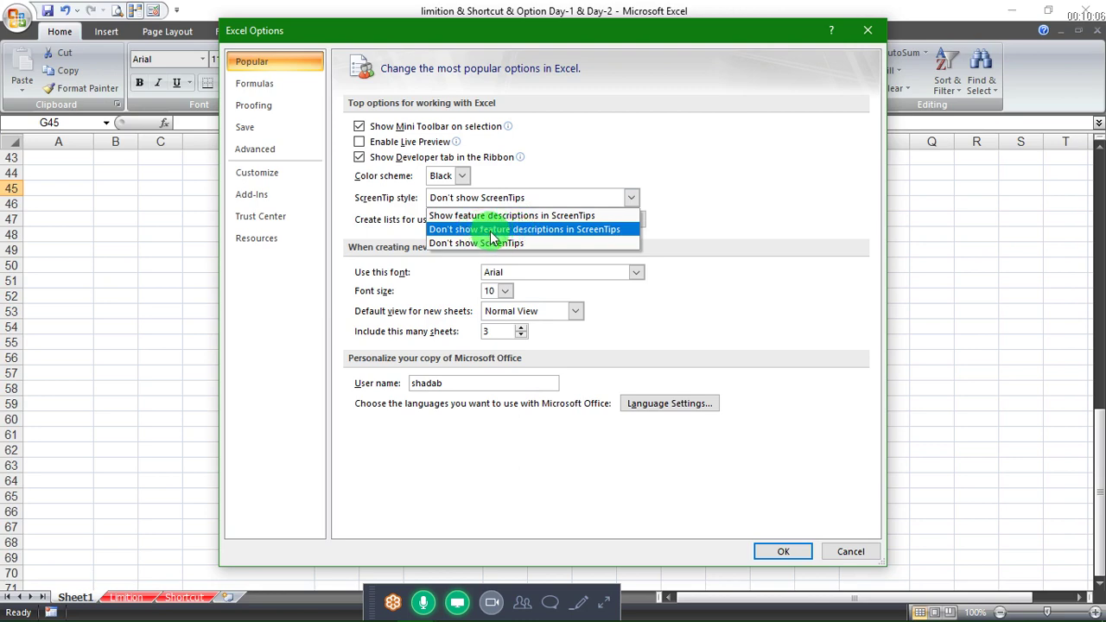
left_click(492, 230)
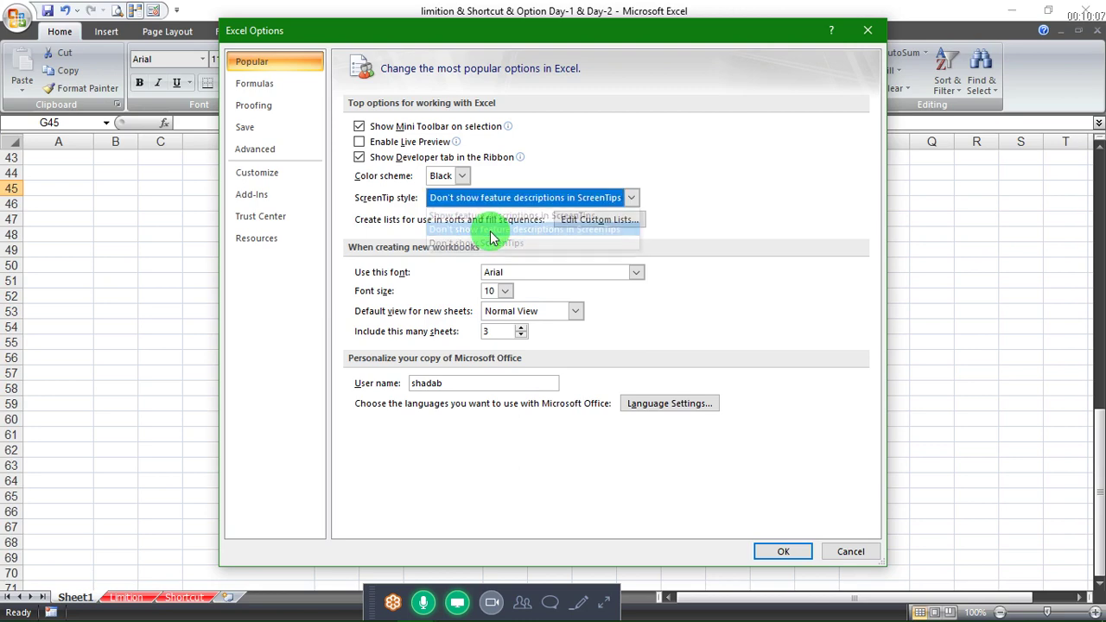
left_click(774, 557)
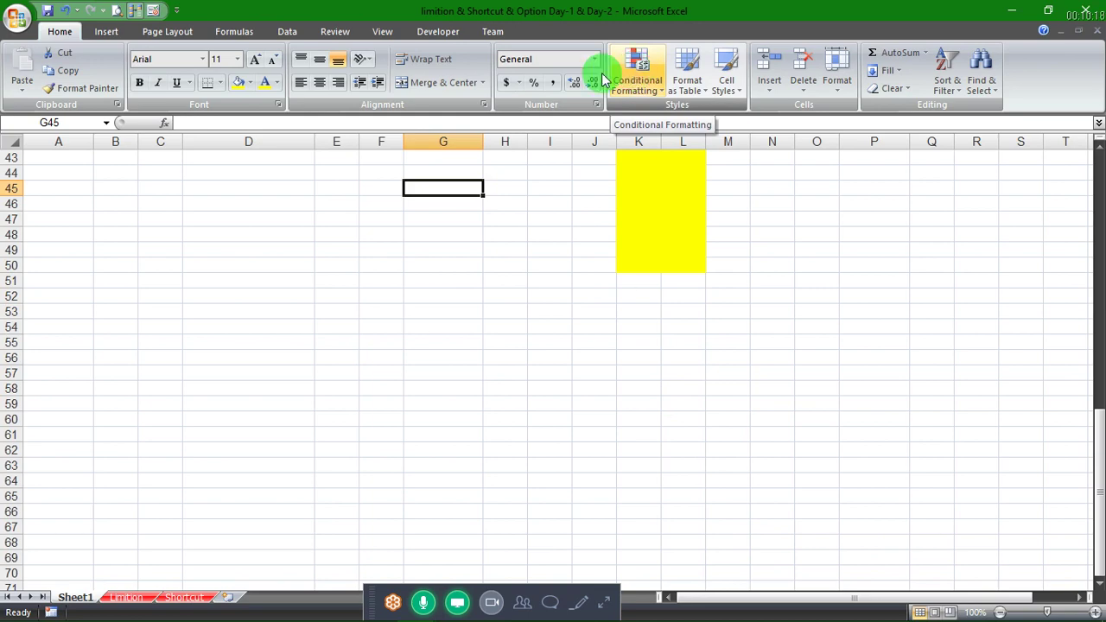
Step: Change the Color scheme from Black to Blue on the Popular page of Excel Options
left_click(13, 11)
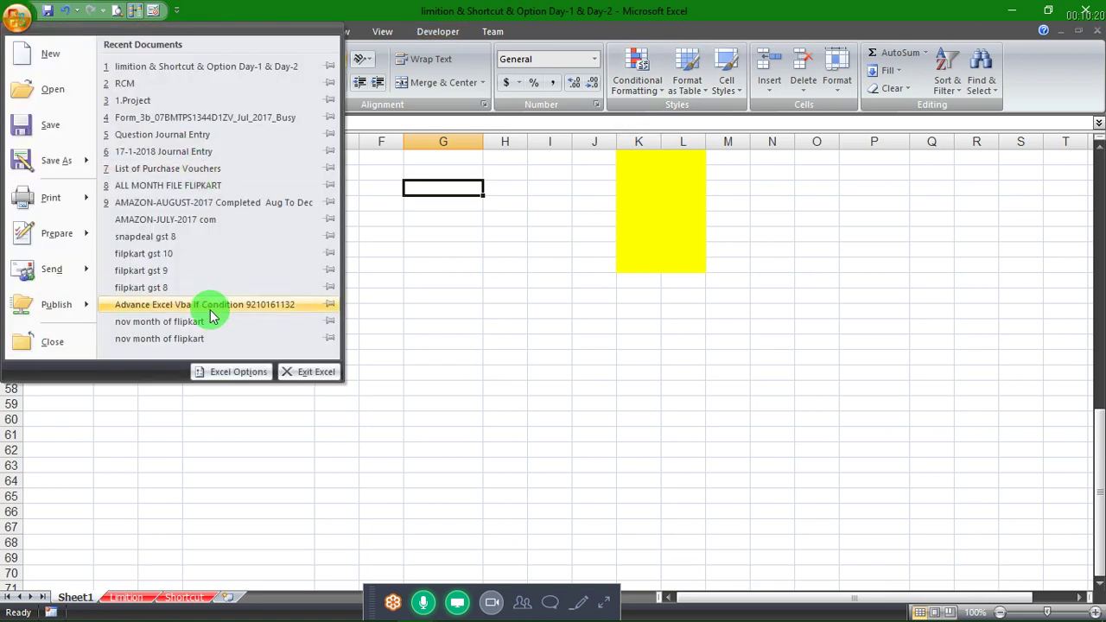
left_click(215, 372)
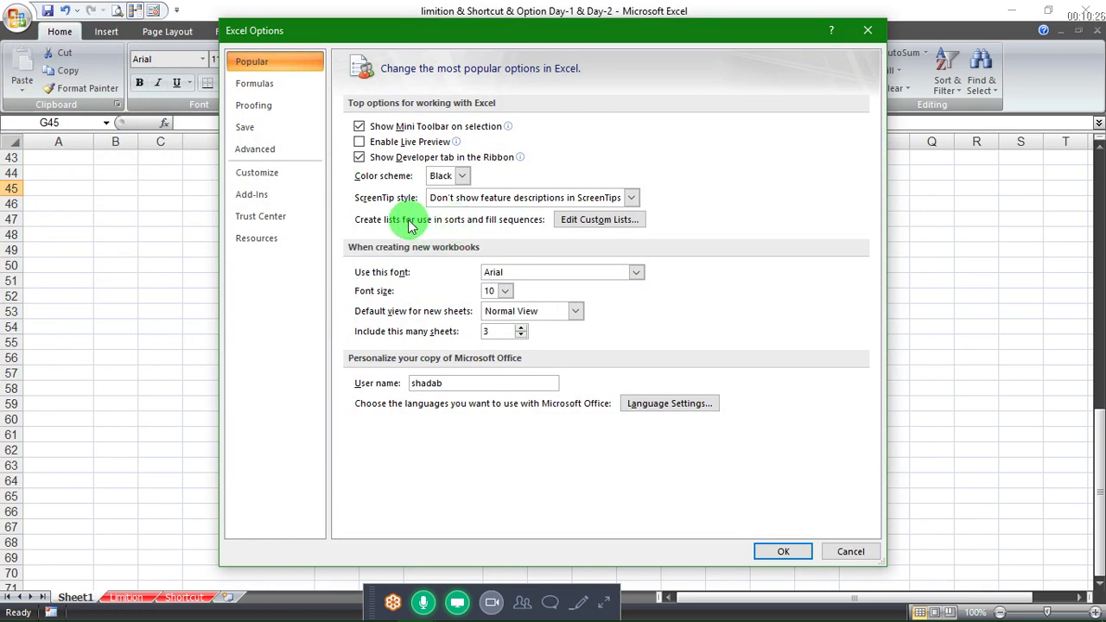
left_click(450, 175)
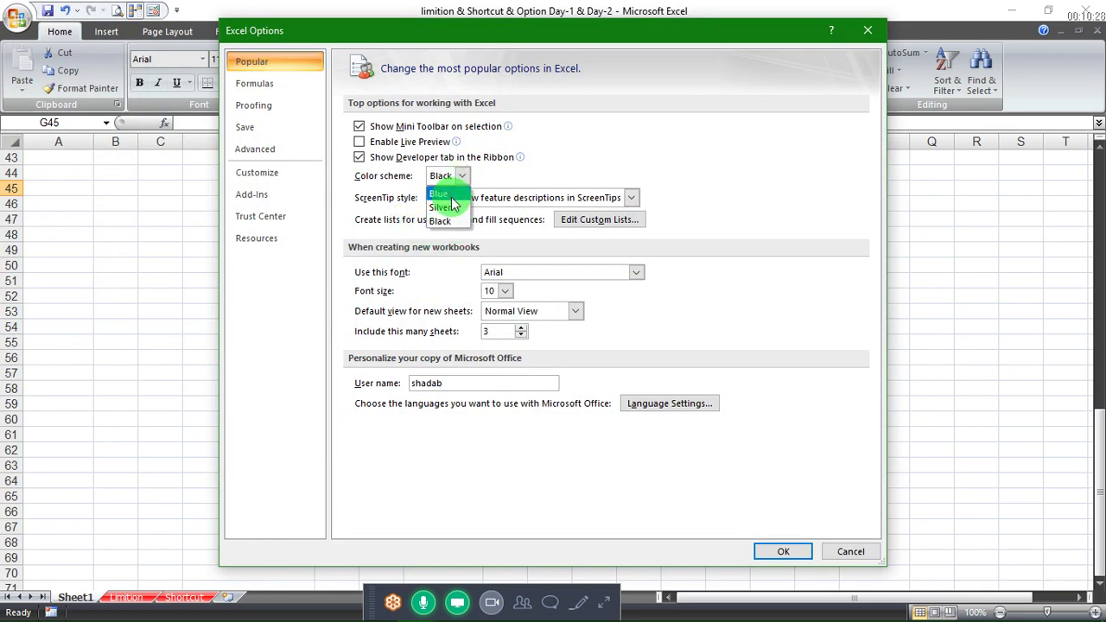
left_click(450, 197)
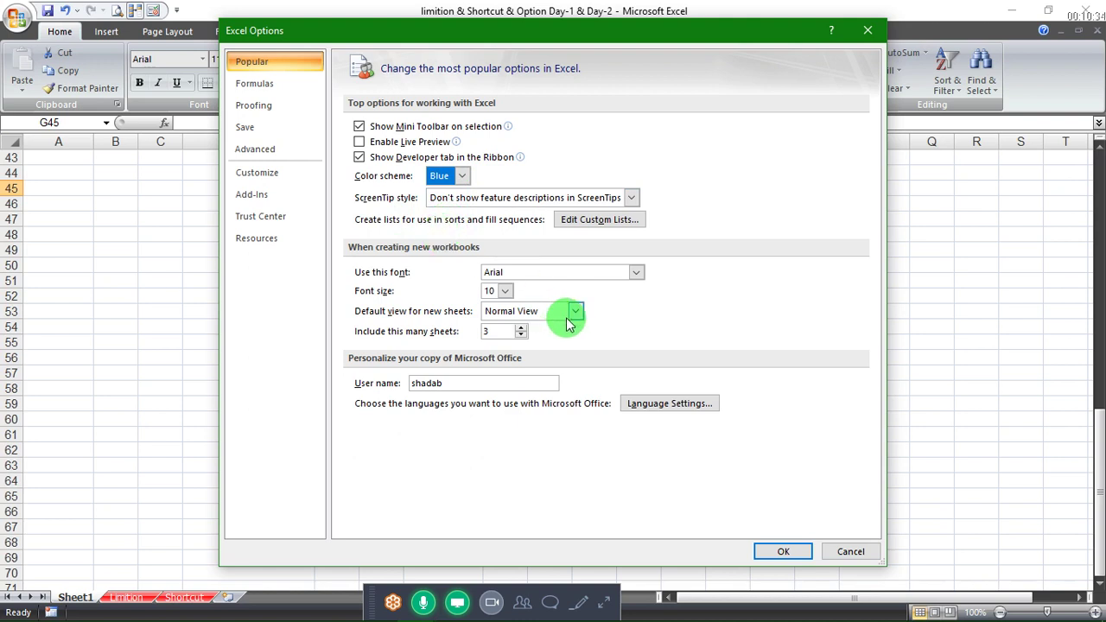
left_click(784, 551)
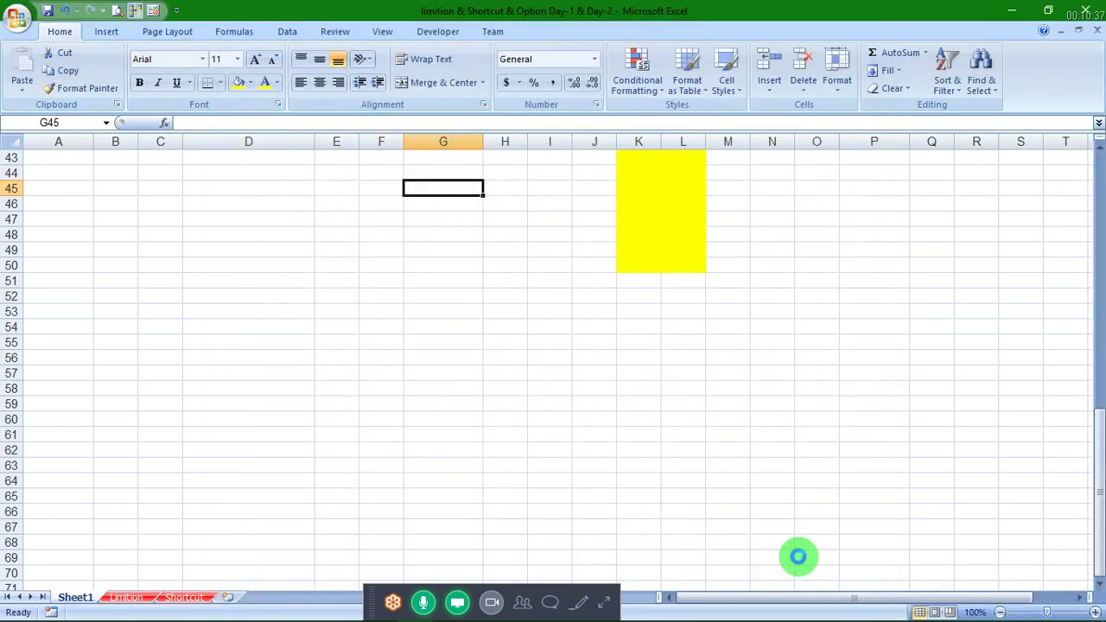
left_click(63, 183)
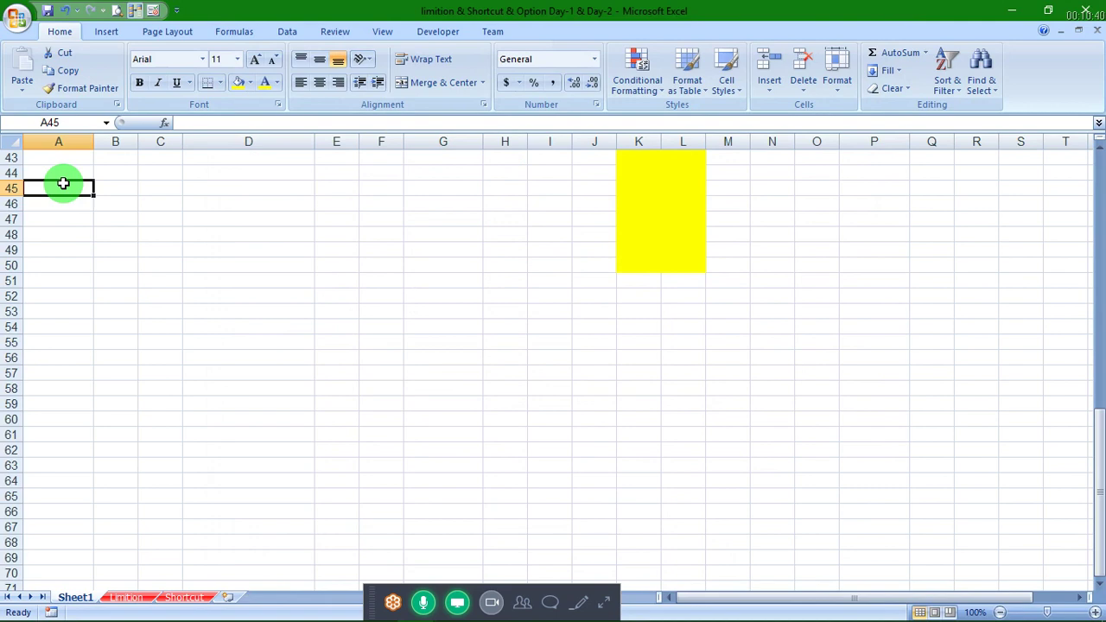
type("aAM")
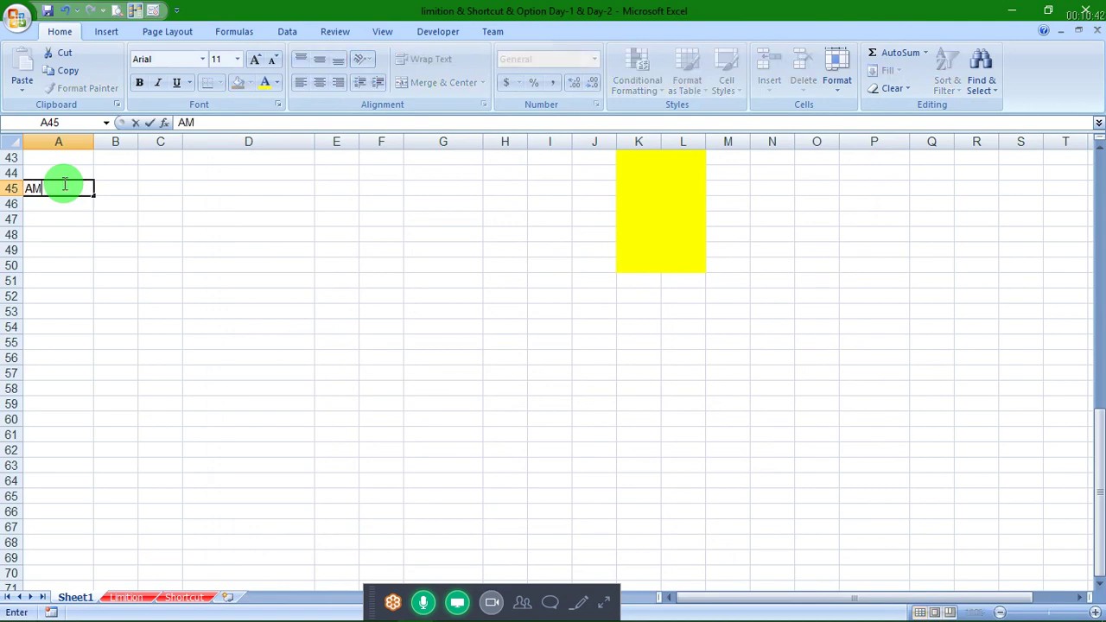
type("it")
key("Return")
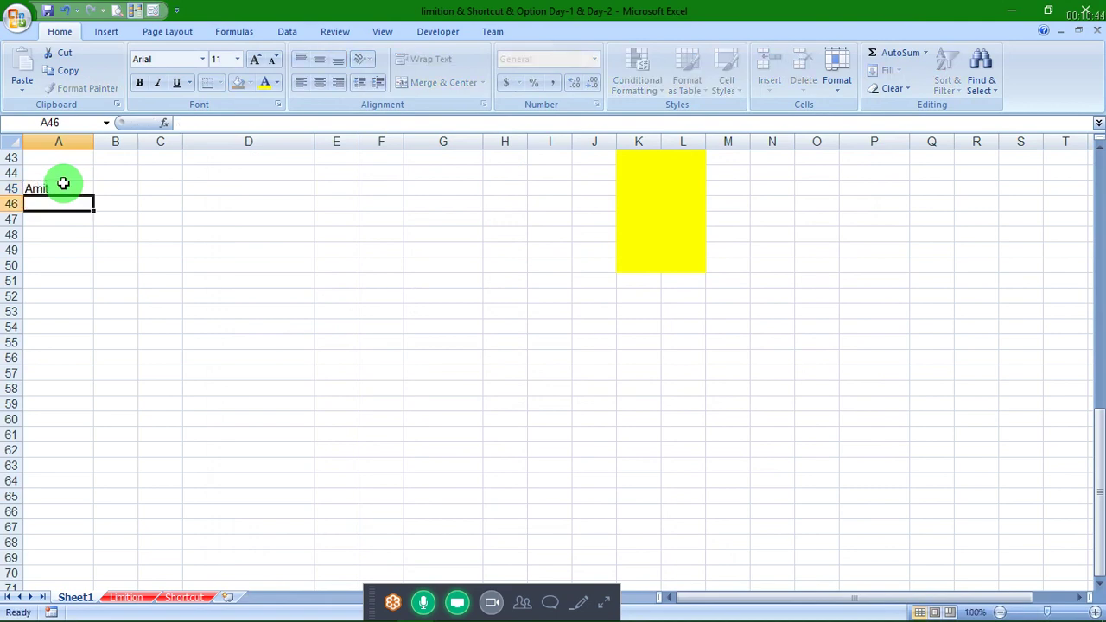
left_click(65, 184)
key("BackSpace")
type("A")
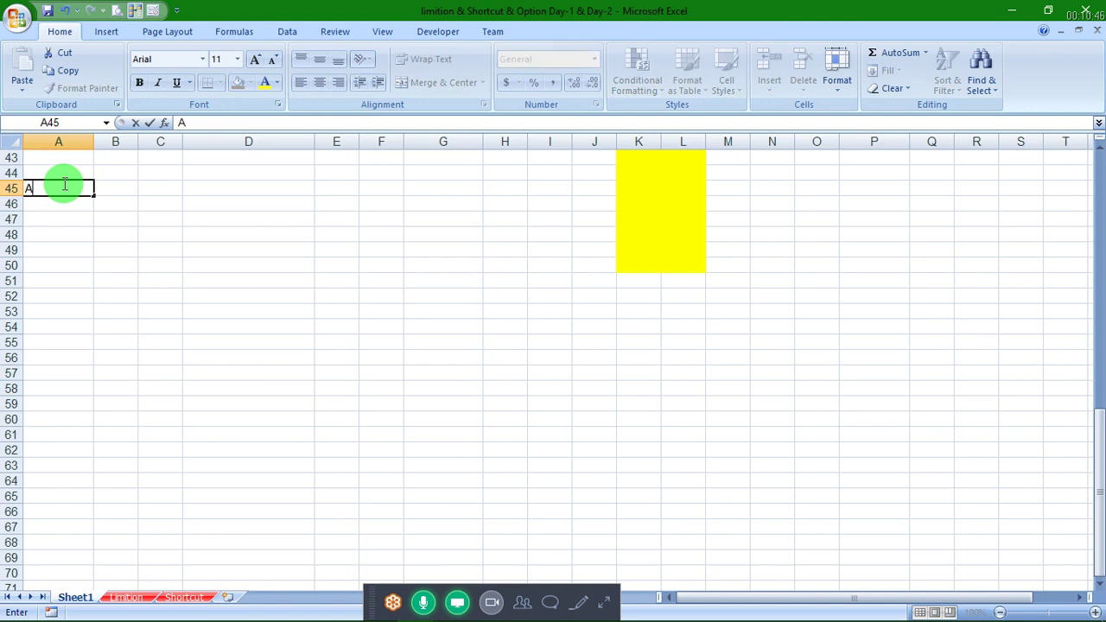
type("mit")
key("Up")
key("shift+Down")
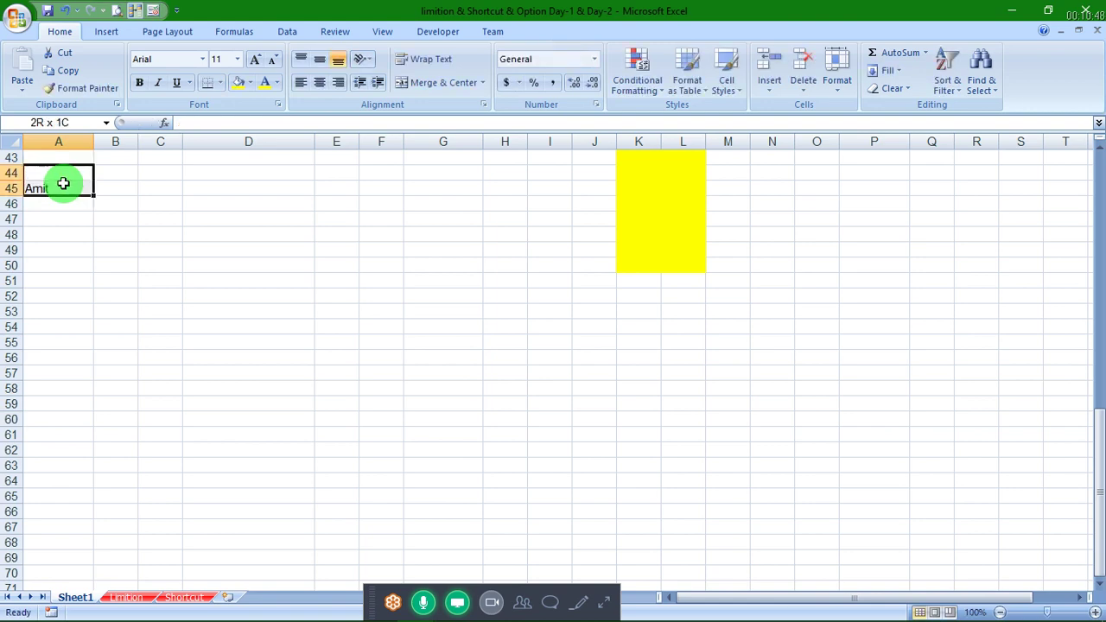
key("Down")
key("shift+Down")
key("shift+Down")
key("shift+Down")
key("shift+Down")
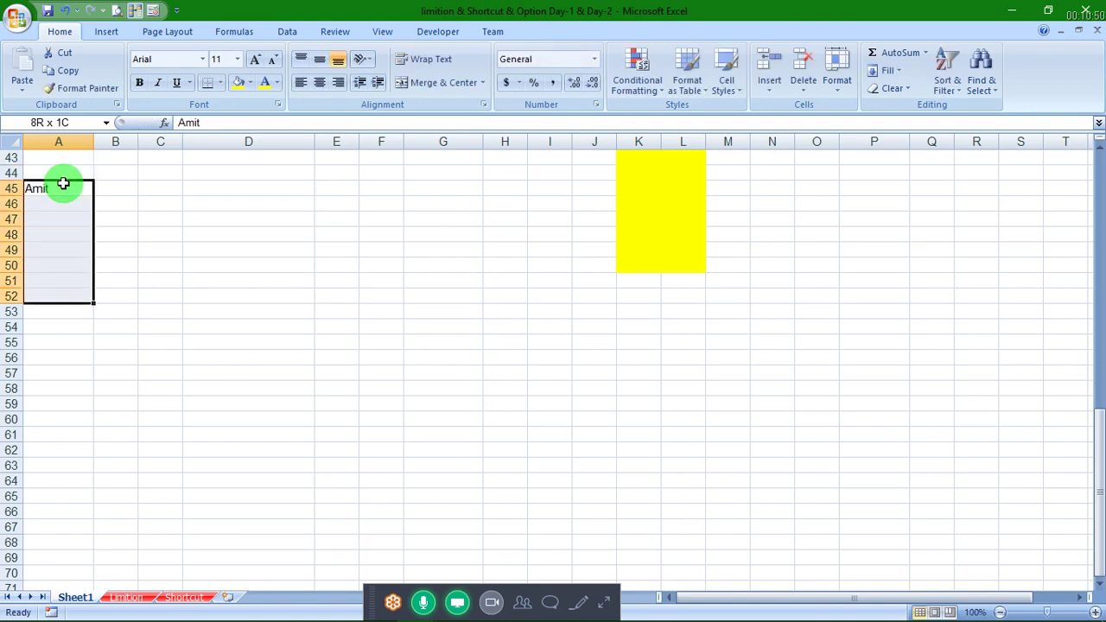
key("shift+Down")
key("alt+h")
key("f")
key("i")
key("s")
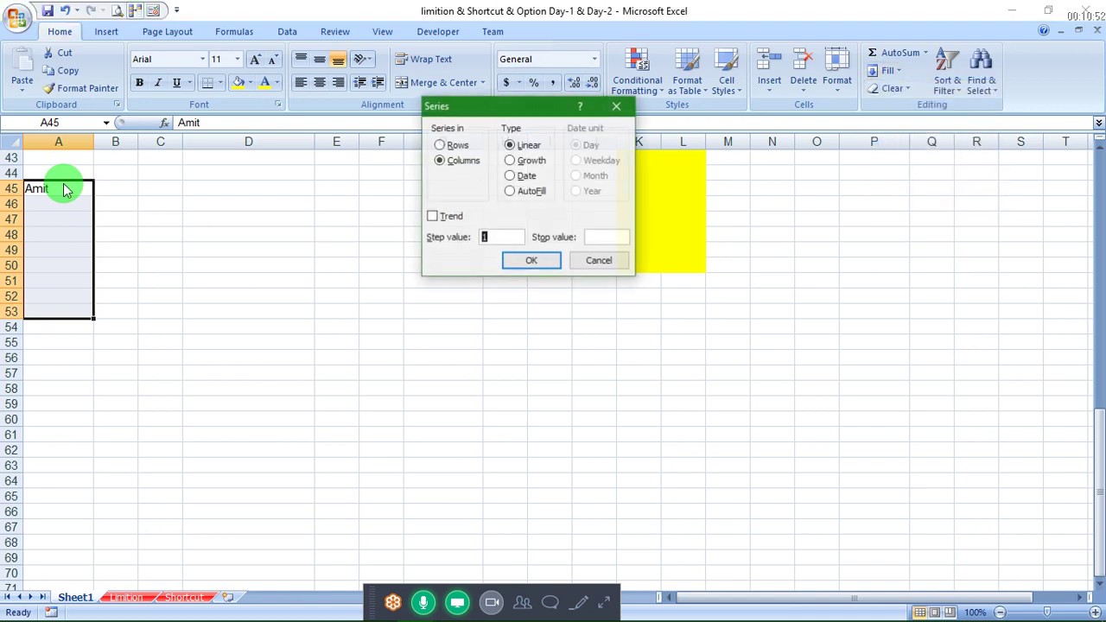
key("alt+f")
key("Return")
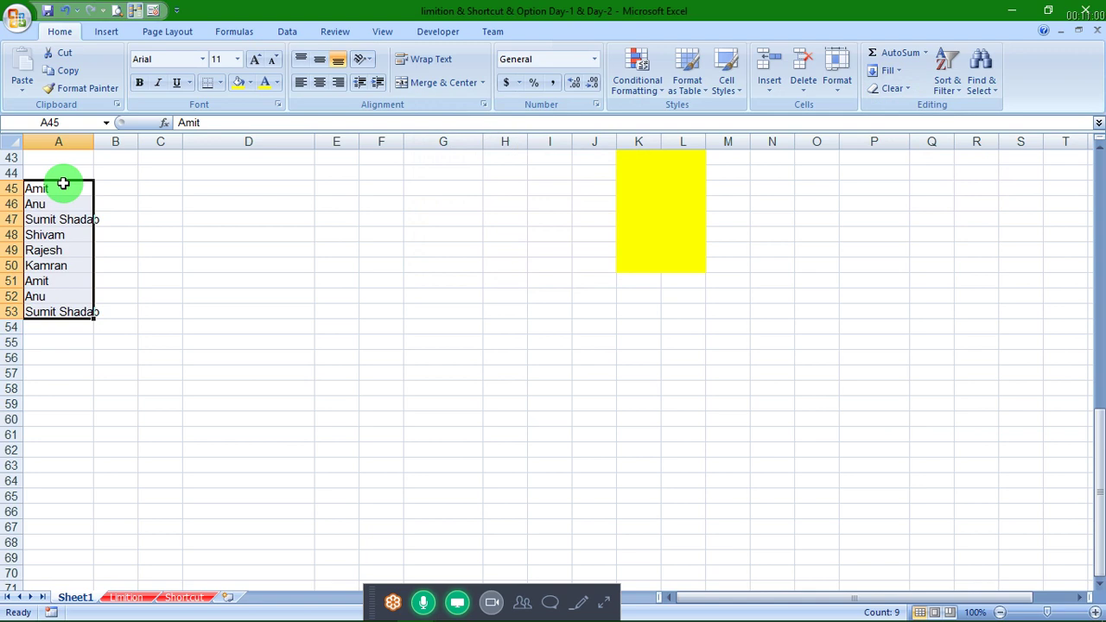
key("Delete")
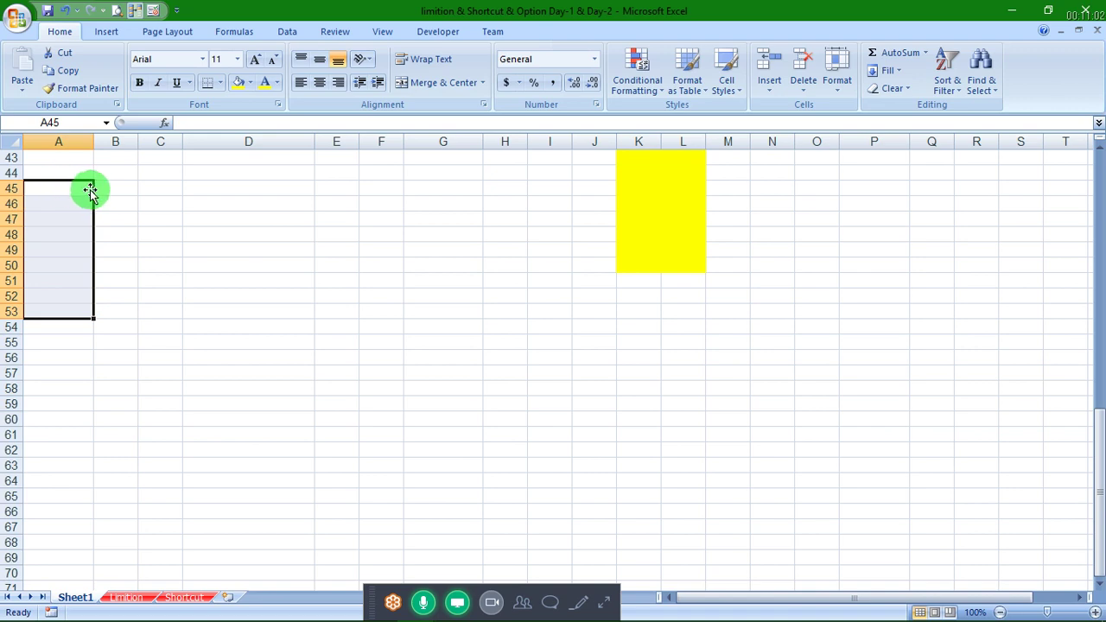
Step: Enter Amit in B45, fill the names list down to B57, and autofit column B
left_click(110, 189)
type("A")
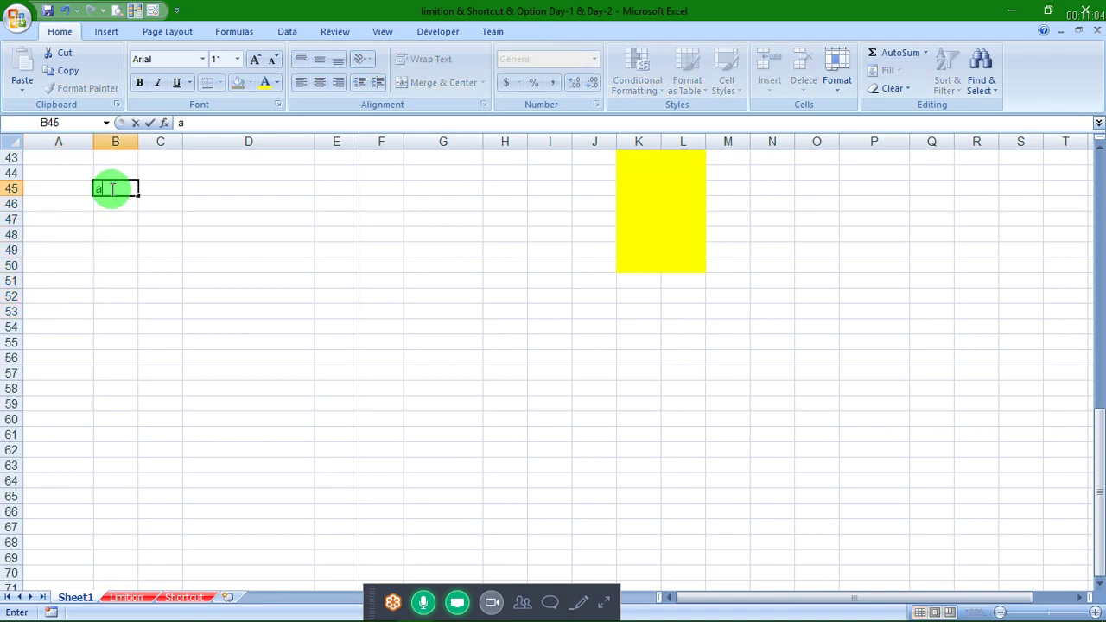
type("m")
type("it")
key("Return")
left_click(111, 189)
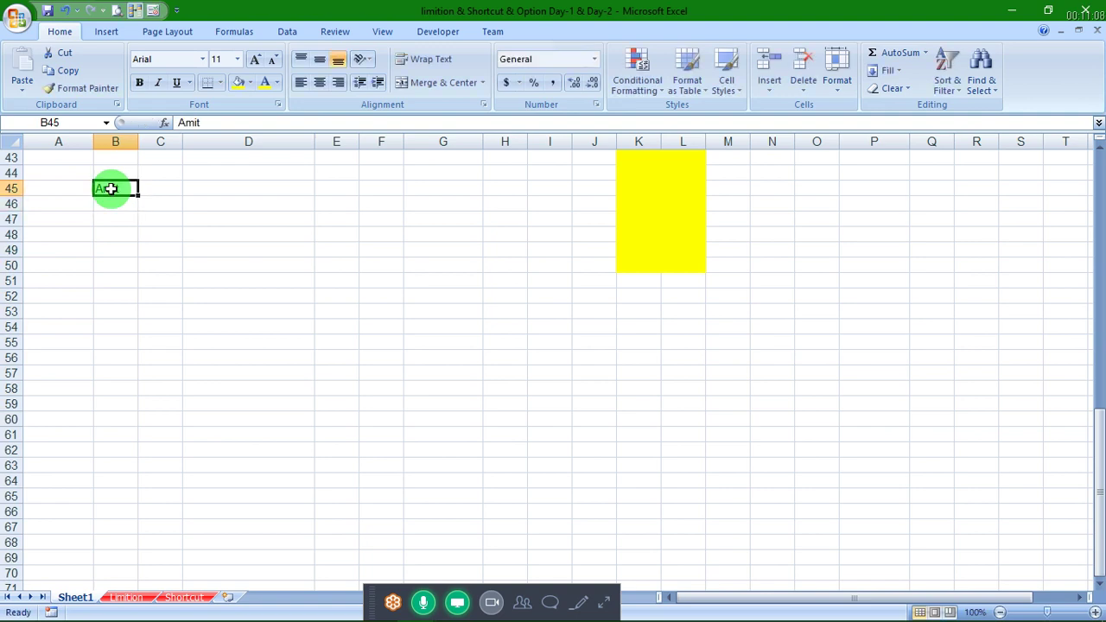
left_click_drag(137, 196, 128, 376)
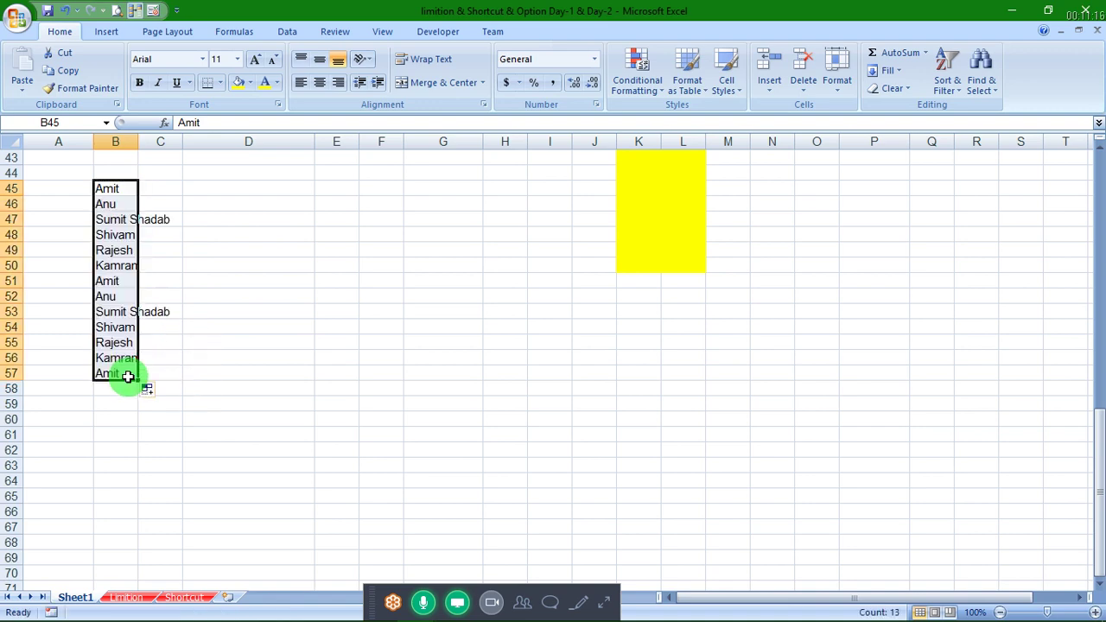
double_click(144, 145)
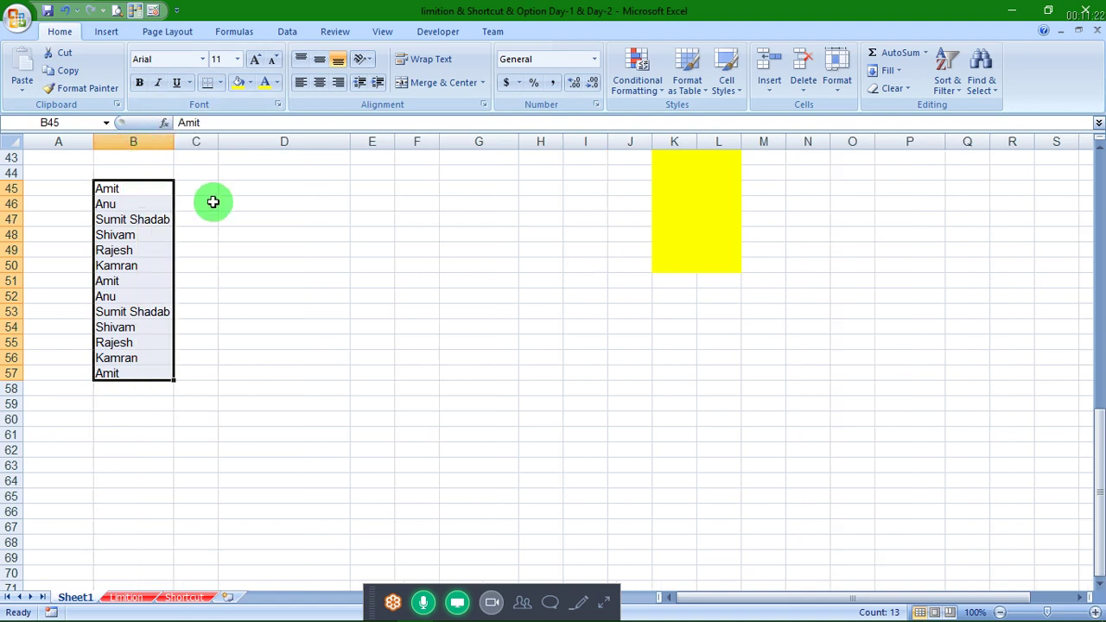
Step: Enter the heading City in D45 and Delhi in D46, fixing the typo
left_click(266, 193)
type("C")
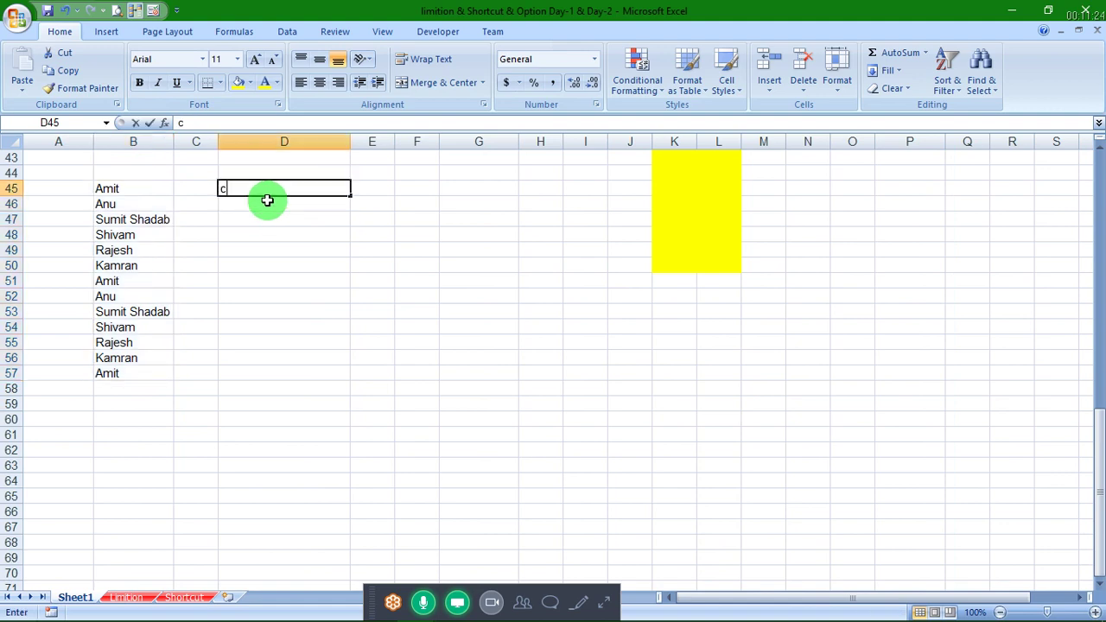
type("it")
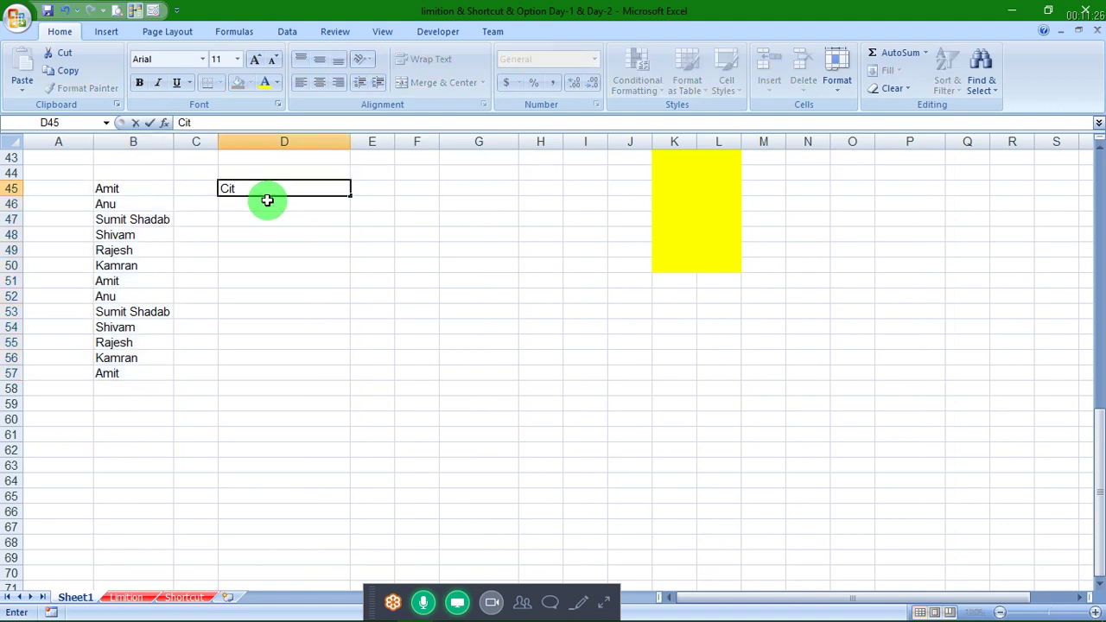
type("y")
key("Return")
type("Delh")
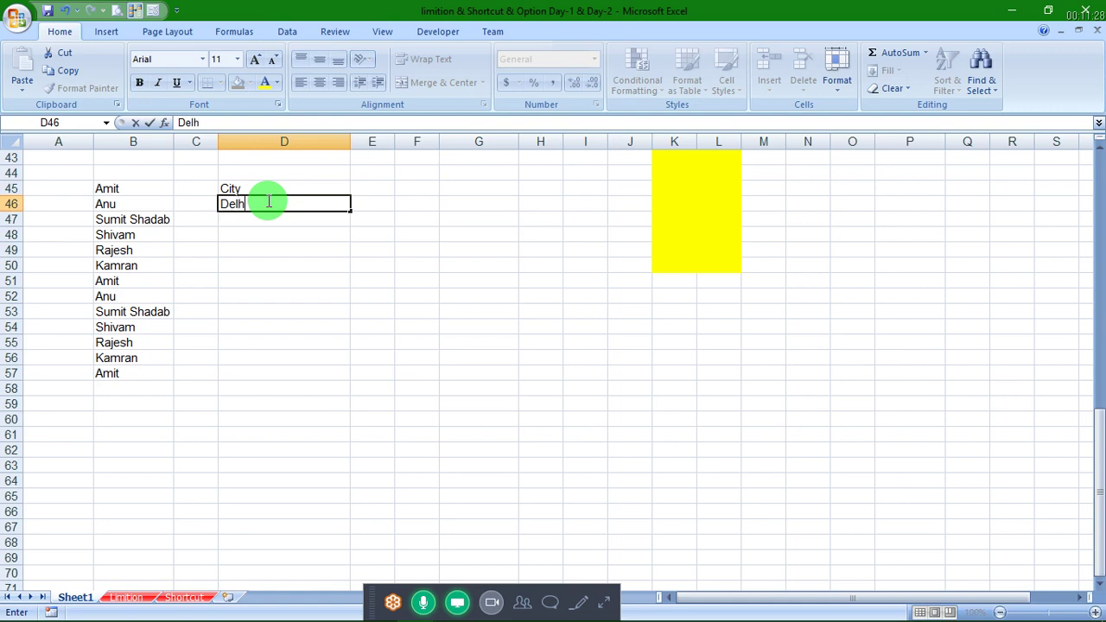
key("Return")
left_click(268, 201)
key("F2")
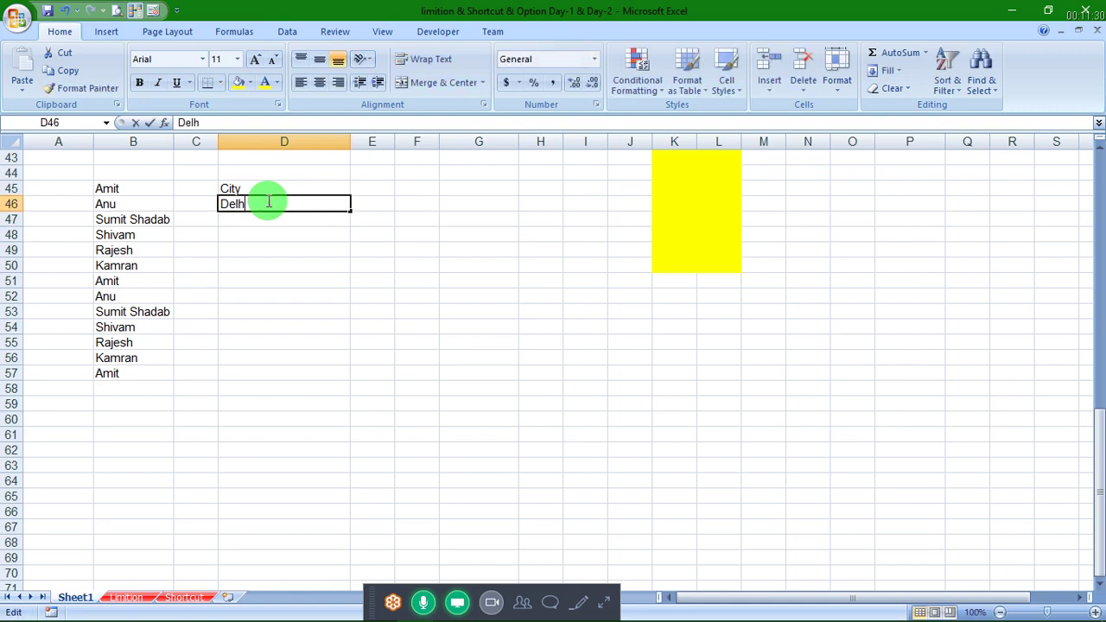
type("i")
key("Return")
Step: Copy Delhi down from D46 through D56
left_click(267, 200)
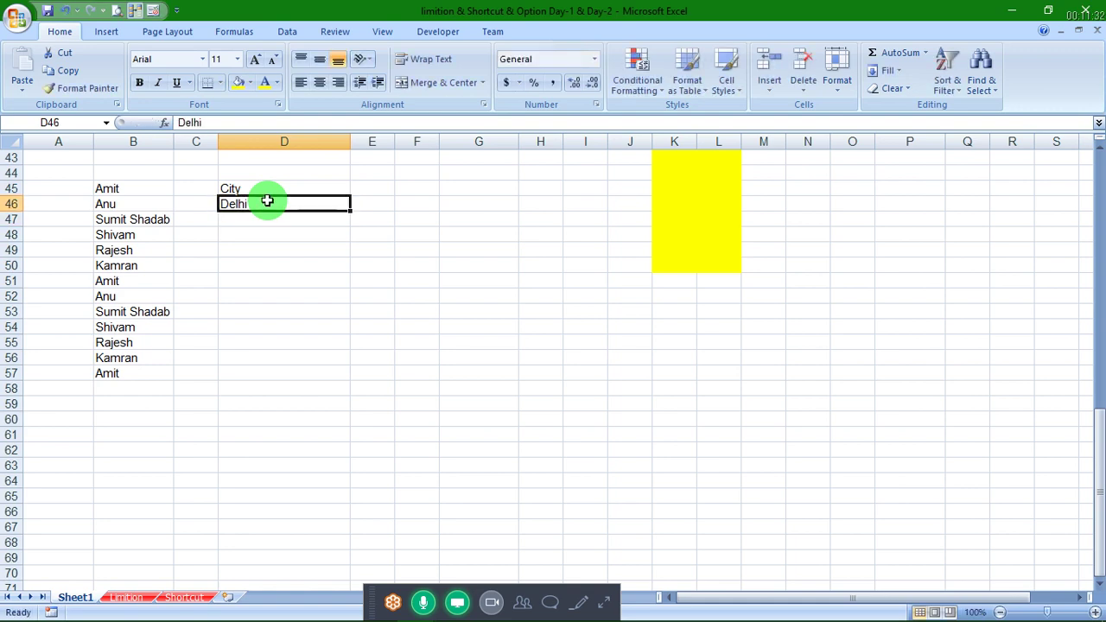
left_click_drag(350, 210, 324, 361)
left_click(329, 375)
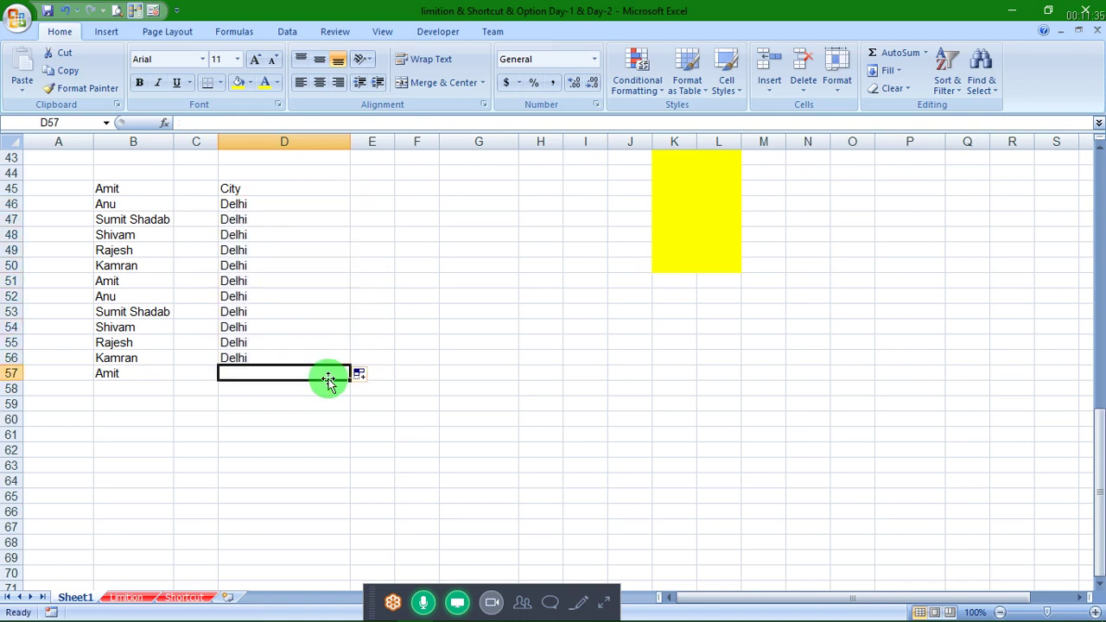
left_click(332, 254)
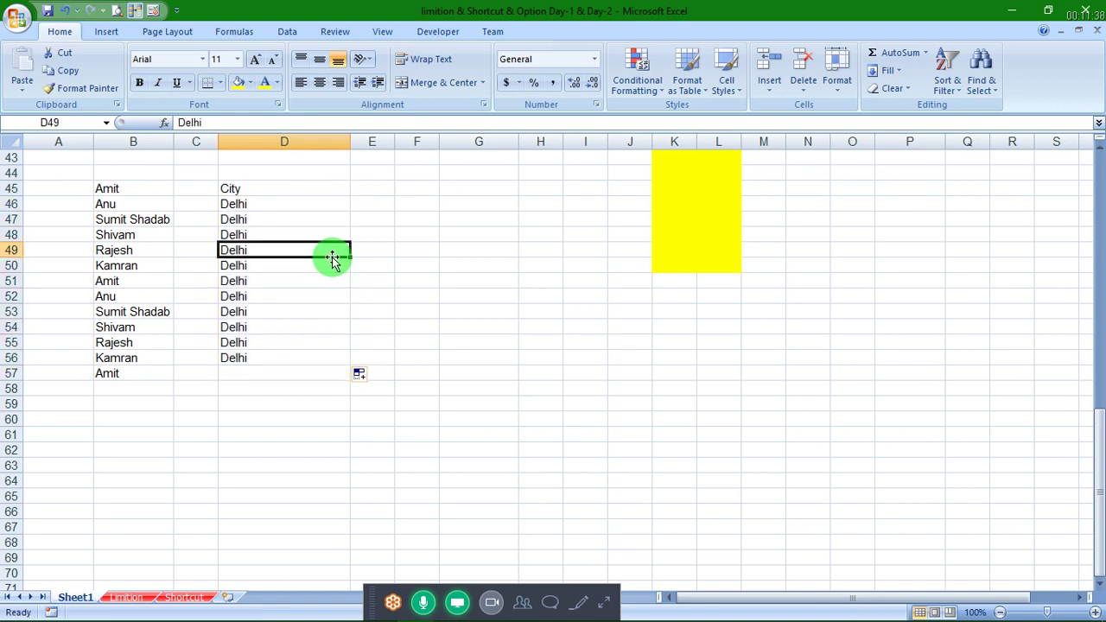
left_click(17, 19)
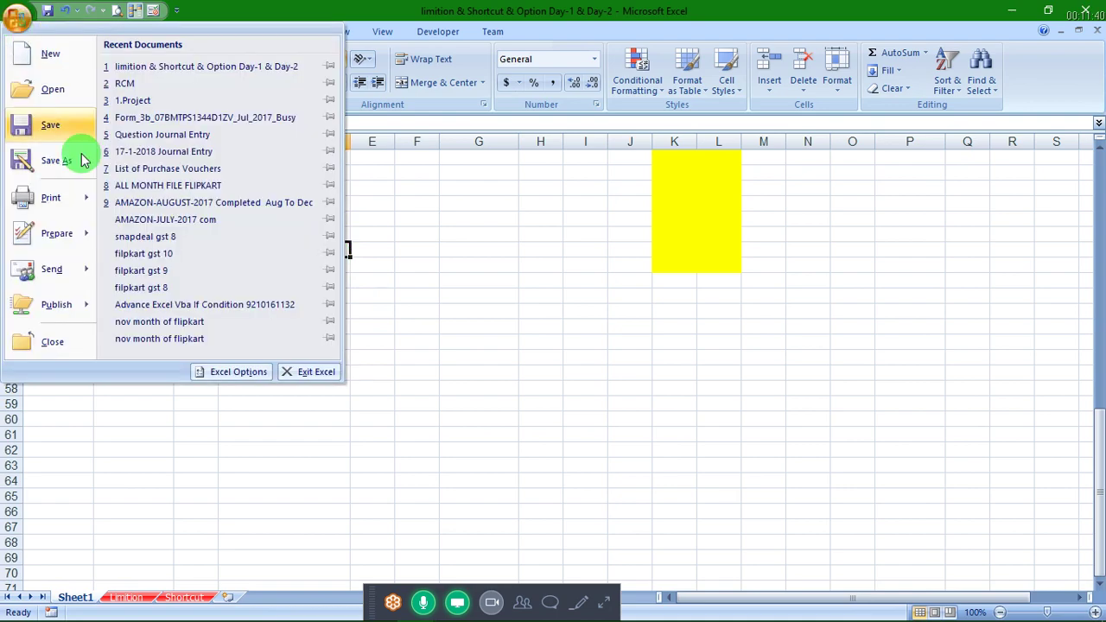
Step: In Excel Options' Custom Lists, type new list entries beginning City, delhi, kolkatta
left_click(235, 375)
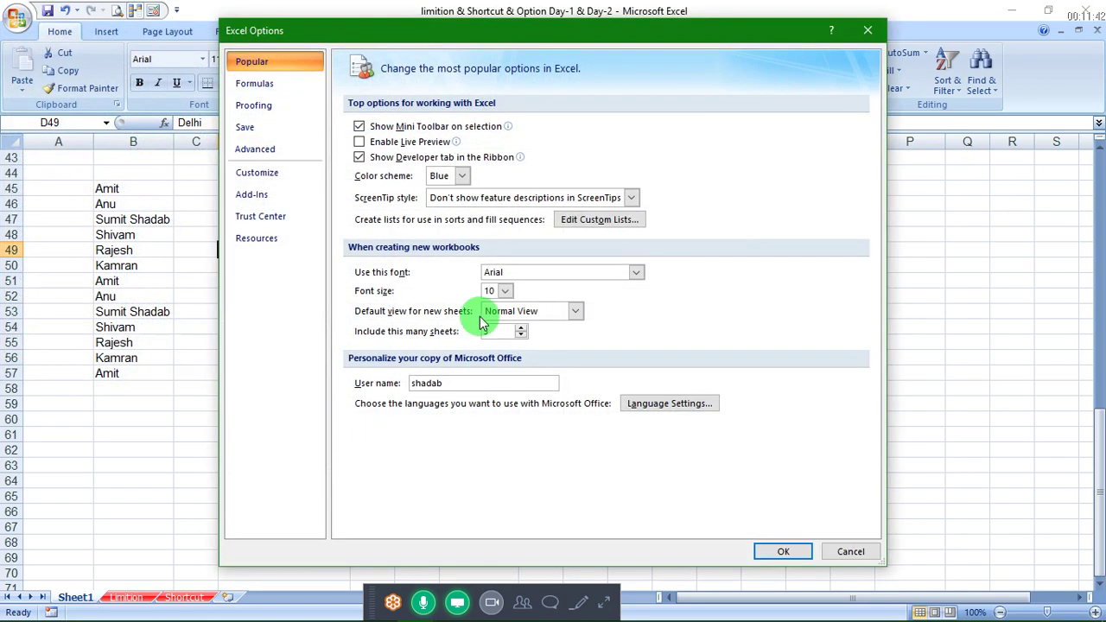
left_click(615, 220)
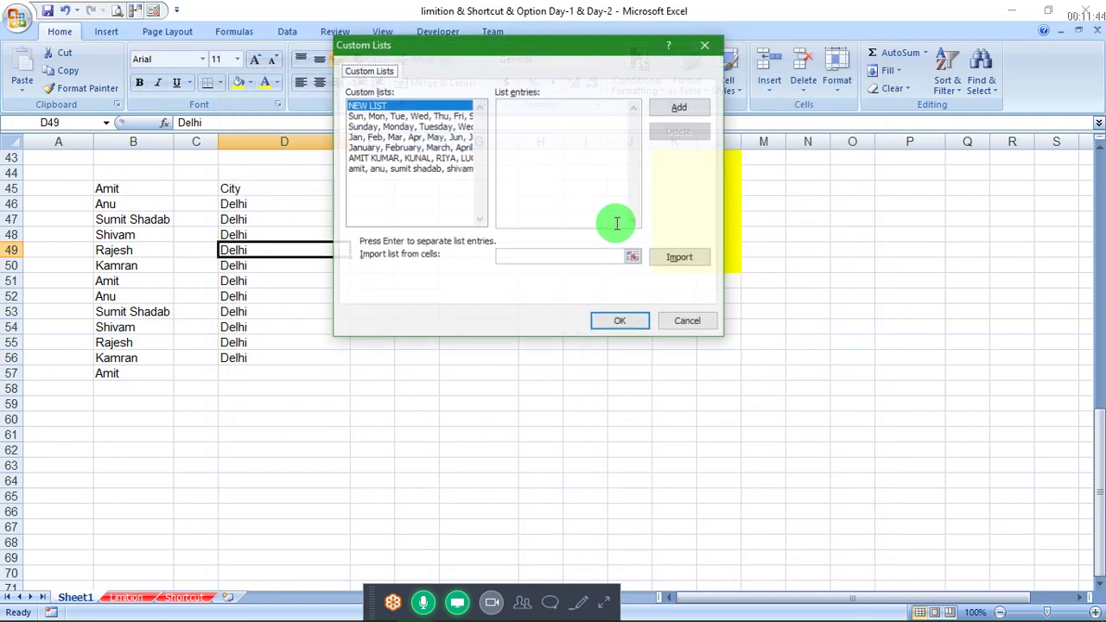
left_click(547, 129)
type("c")
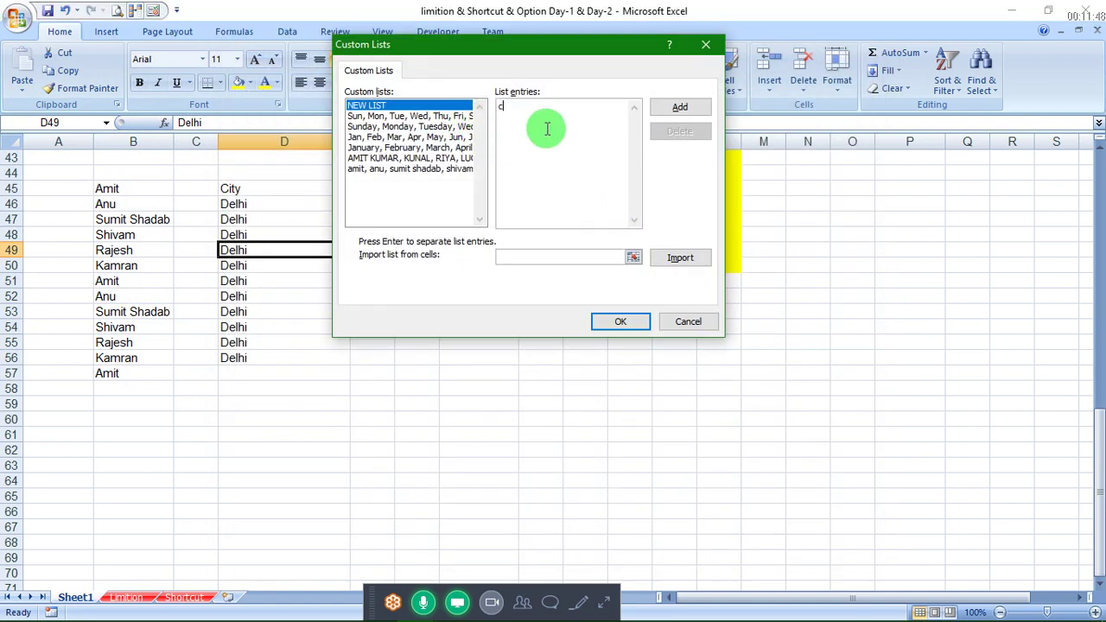
type("ity")
key("Return")
type("elhi")
key("Return")
type("lkatt")
type("cheena")
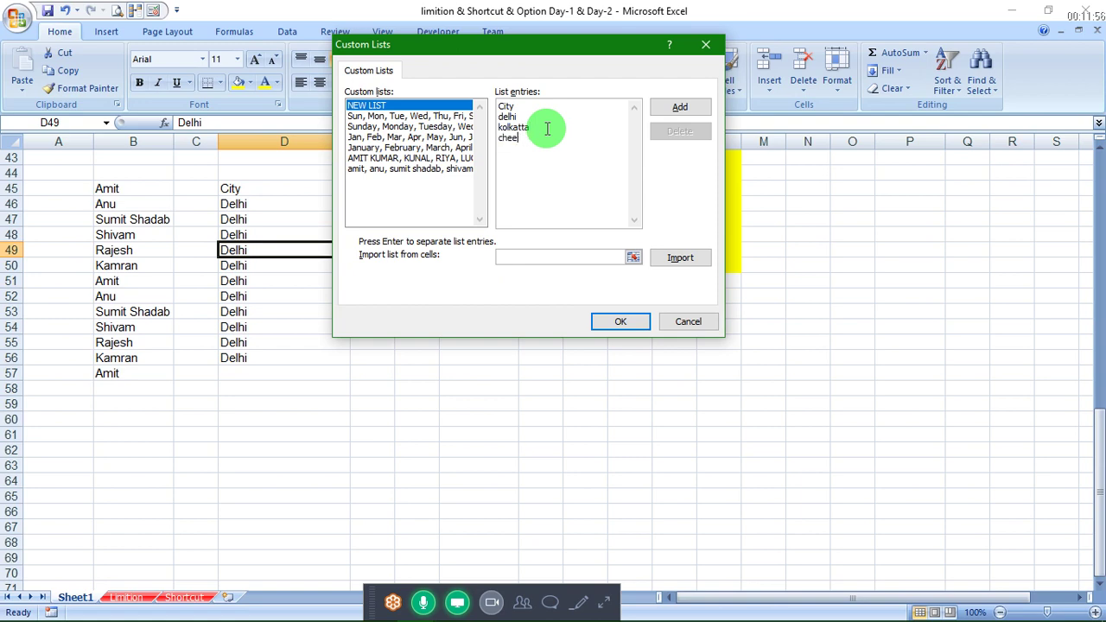
type("n")
type("nnnai")
type("jaipu")
type("ran")
type("ar")
Step: Fix the typos in bihar and chandigarh, then add the list and close Options
key("BackSpace")
type("h")
type("ar agar pu")
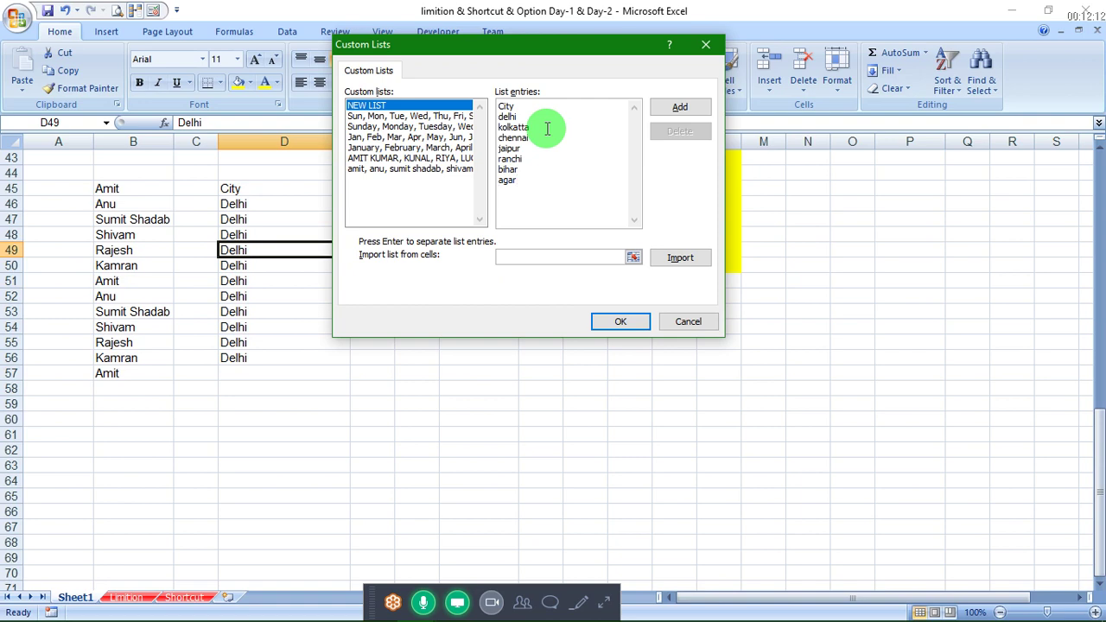
type("njab ")
type("ludh")
type("iana ")
type("chan")
type("di")
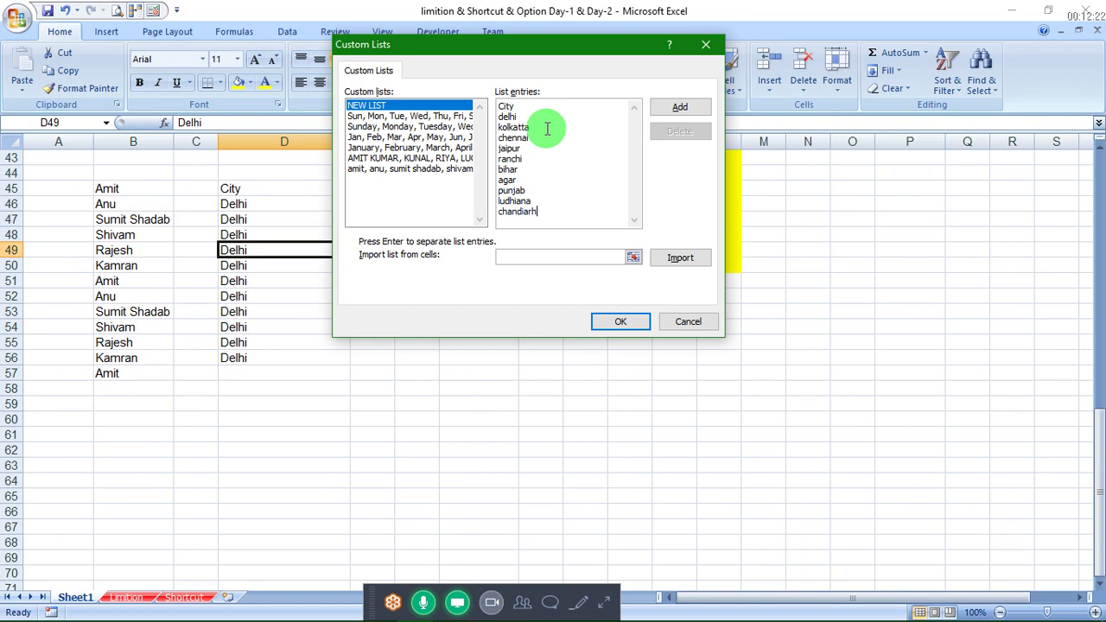
key("BackSpace")
key("BackSpace")
left_click(625, 328)
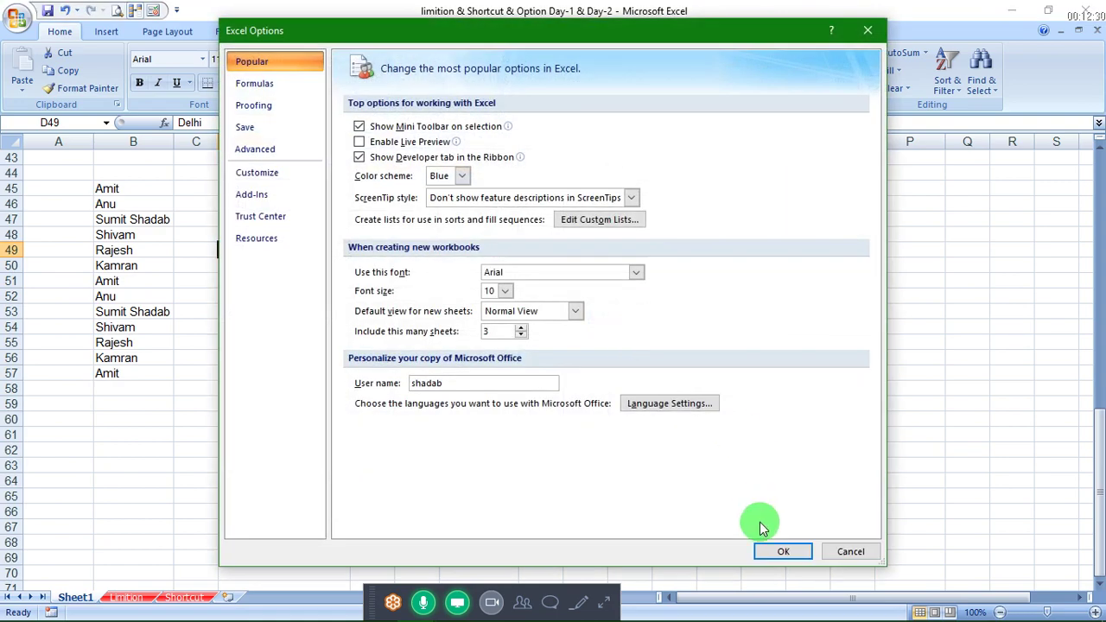
left_click(773, 551)
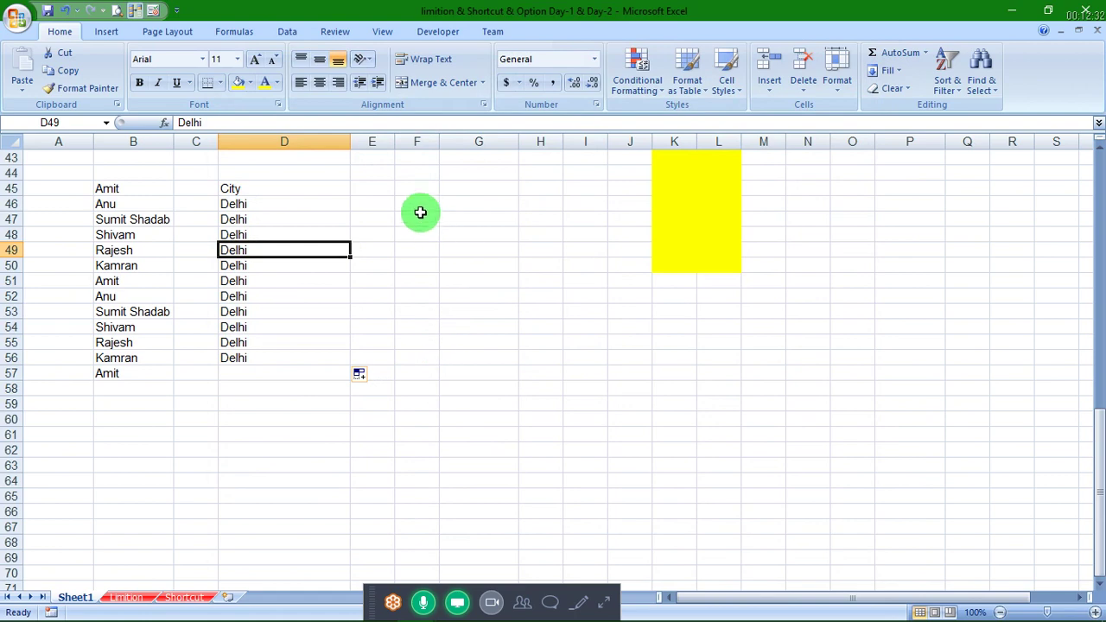
Step: Enter City in E45 and autofill column E down to row 64 with the city list
left_click(374, 173)
left_click(376, 190)
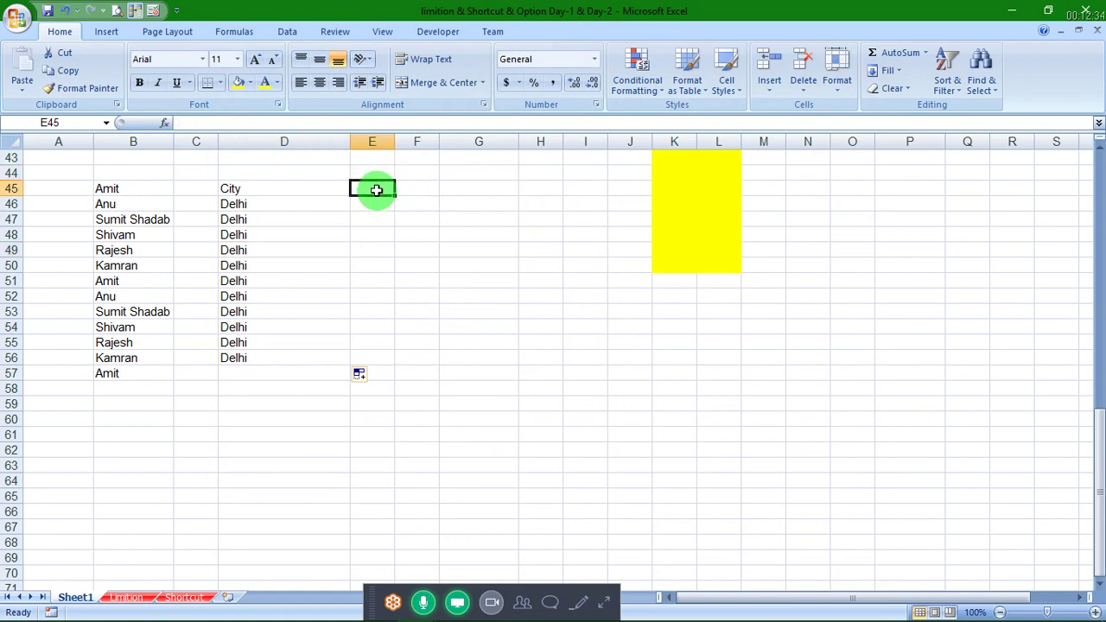
type("Cit")
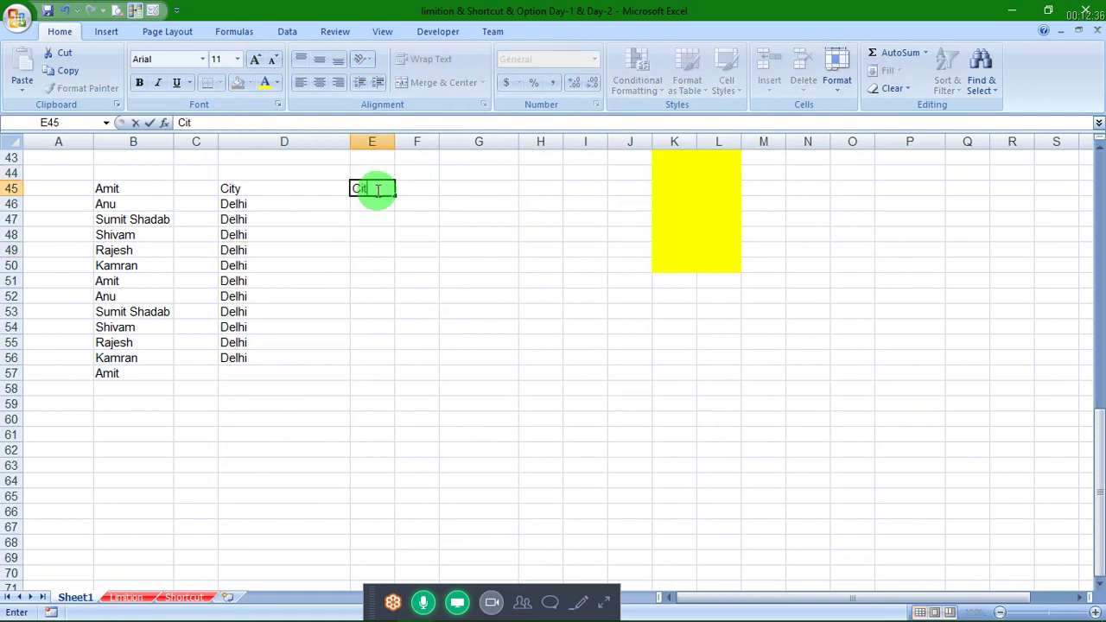
type("y")
key("Return")
left_click(376, 189)
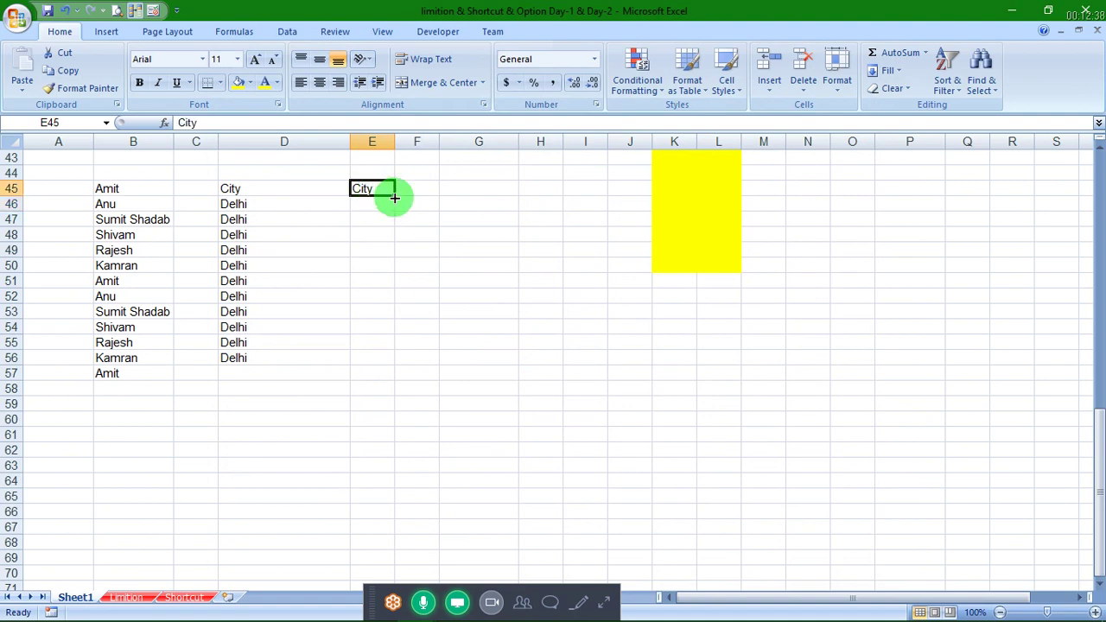
left_click_drag(395, 196, 386, 382)
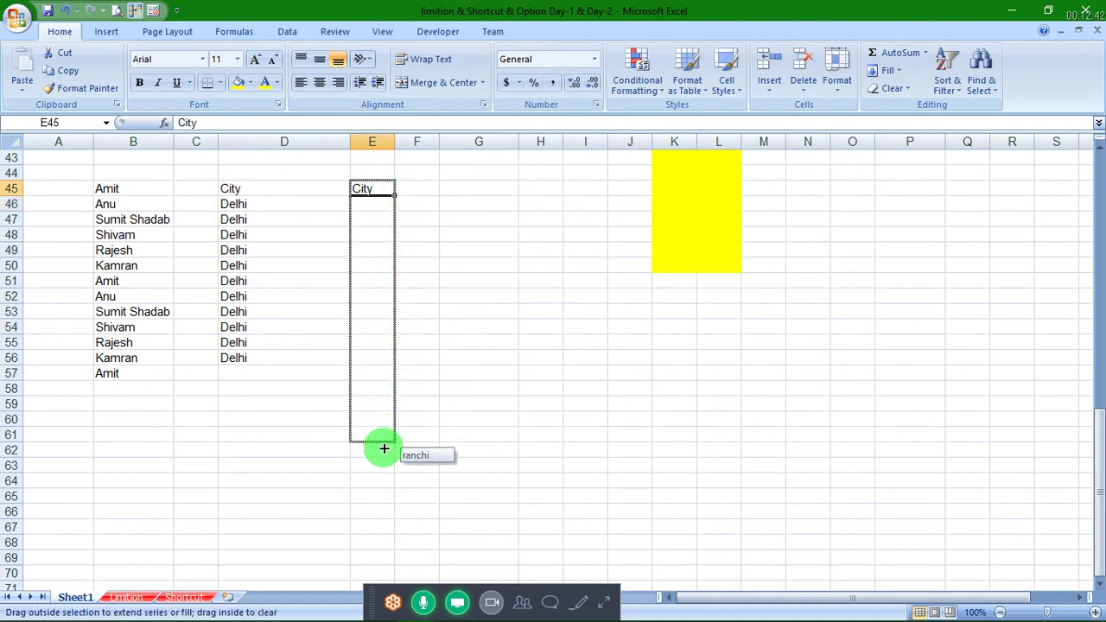
left_click_drag(386, 381, 386, 487)
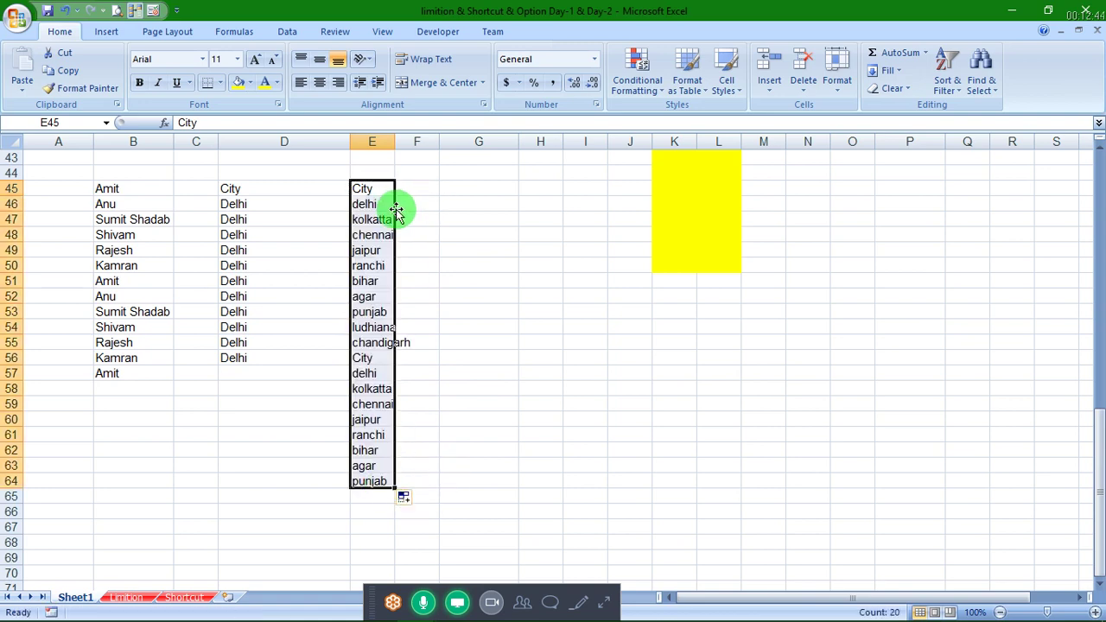
left_click(370, 284)
left_click(368, 311)
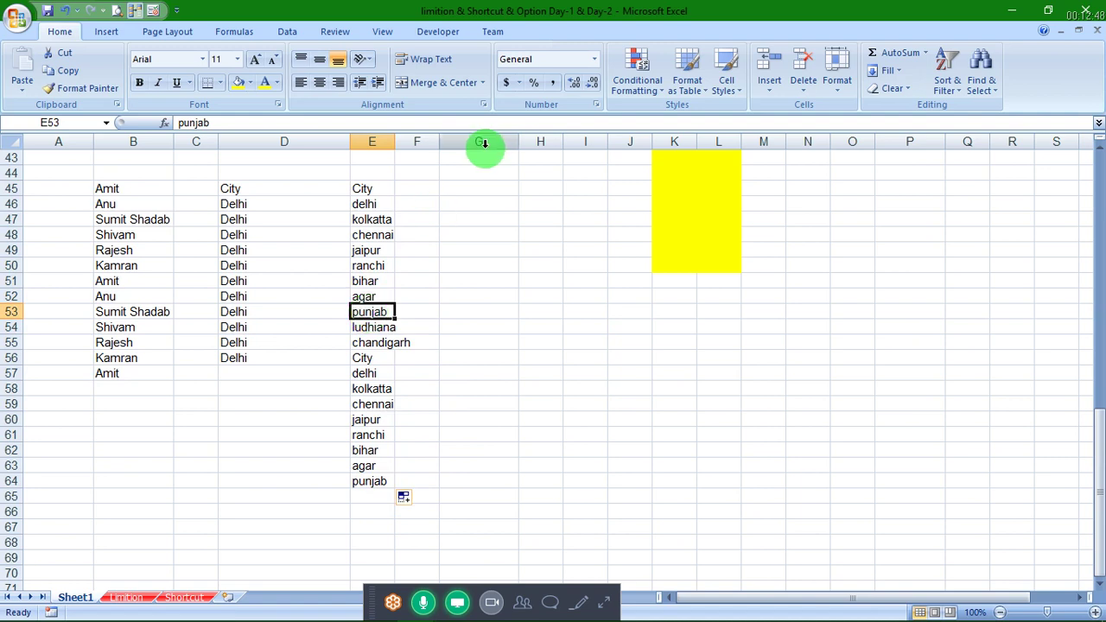
Step: Enter delhi in G45 and autofill column G with the following cities
left_click(476, 191)
type("del")
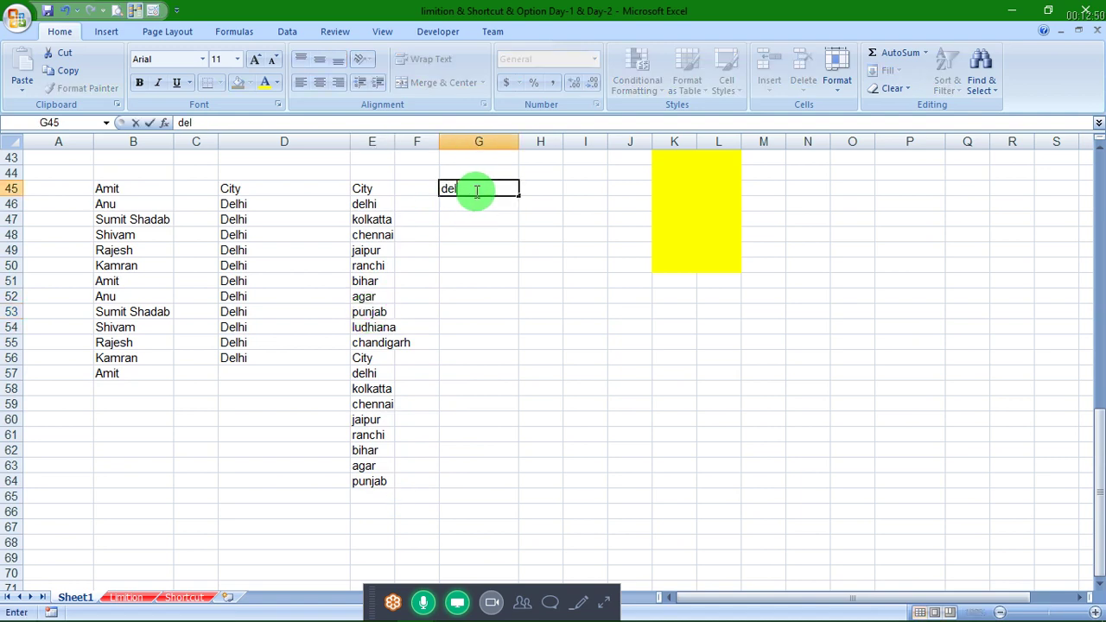
type("hi")
key("Return")
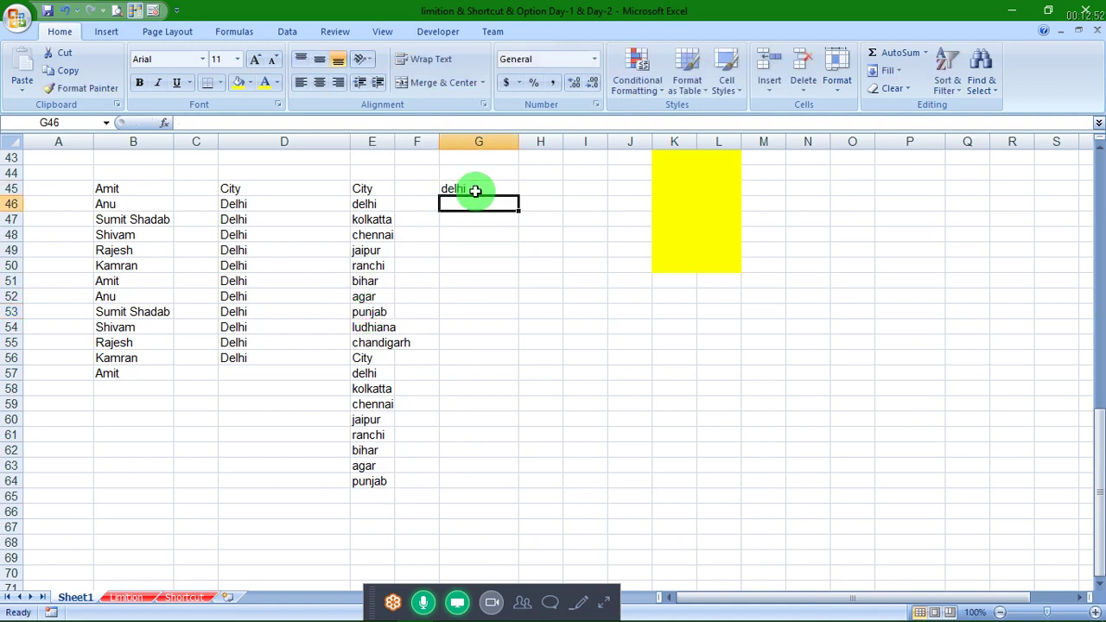
left_click(475, 191)
left_click_drag(519, 196, 516, 334)
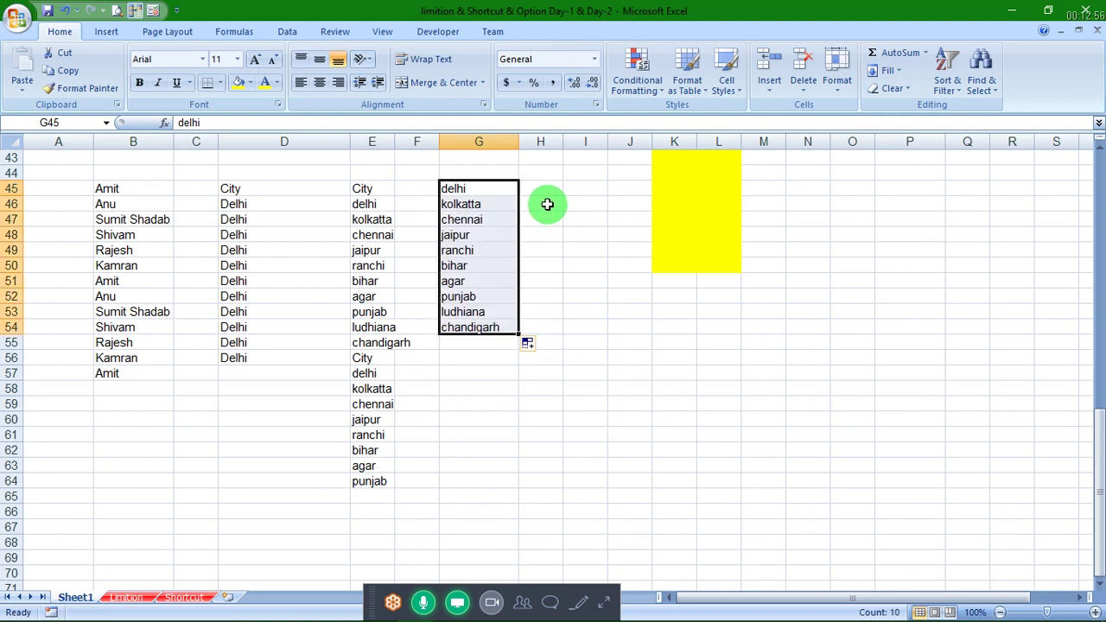
Step: Enter kolkatta in H45 and autofill column H with the following cities
left_click(543, 190)
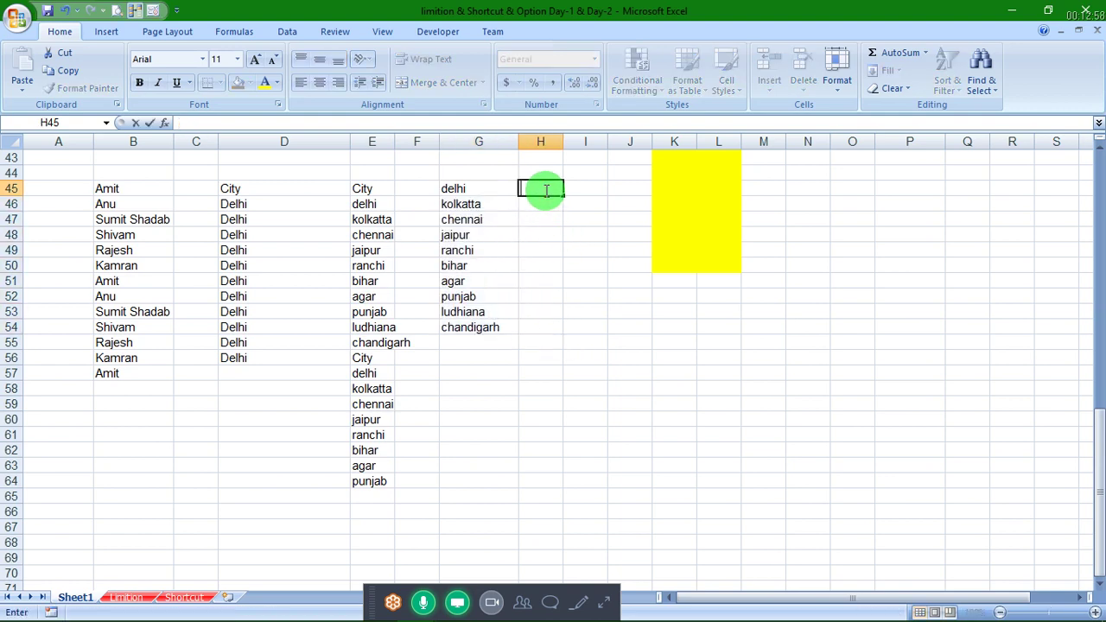
type("kolkatt")
type("a")
key("Return")
left_click(552, 189)
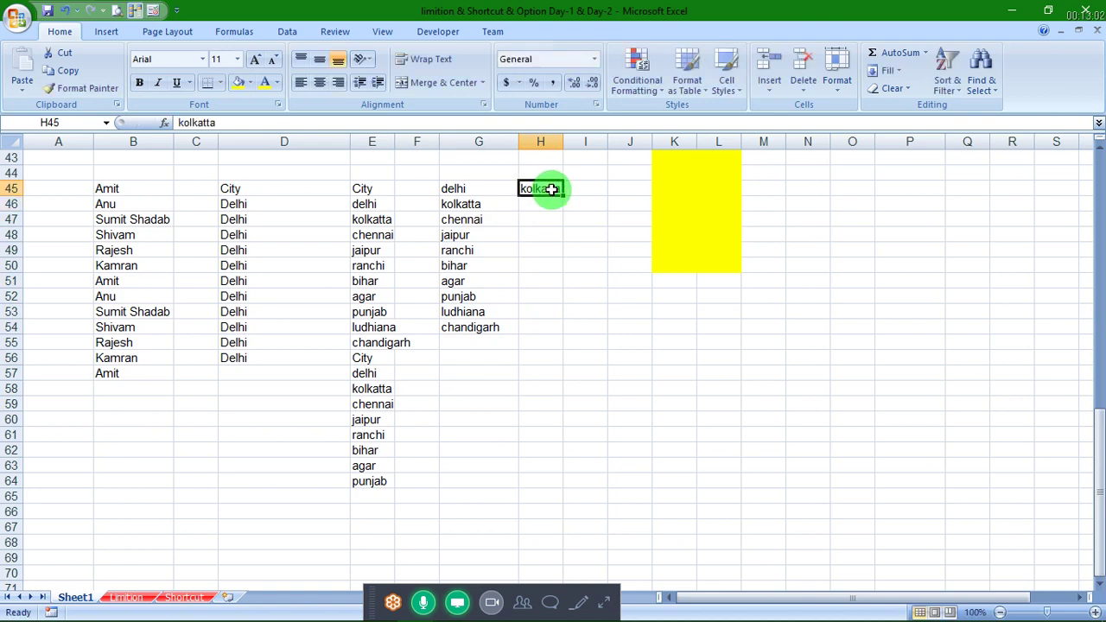
left_click_drag(563, 194, 551, 420)
left_click(607, 188)
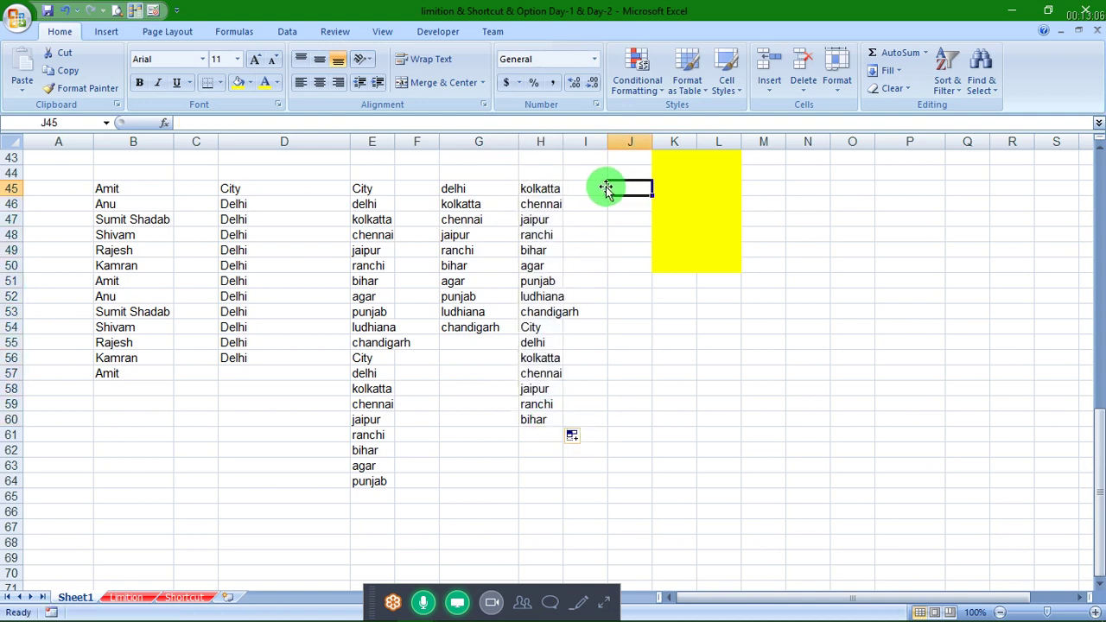
Step: Enter chennai in I45 and autofill column I down to row 68, ending at jaipur
left_click(594, 187)
type("che")
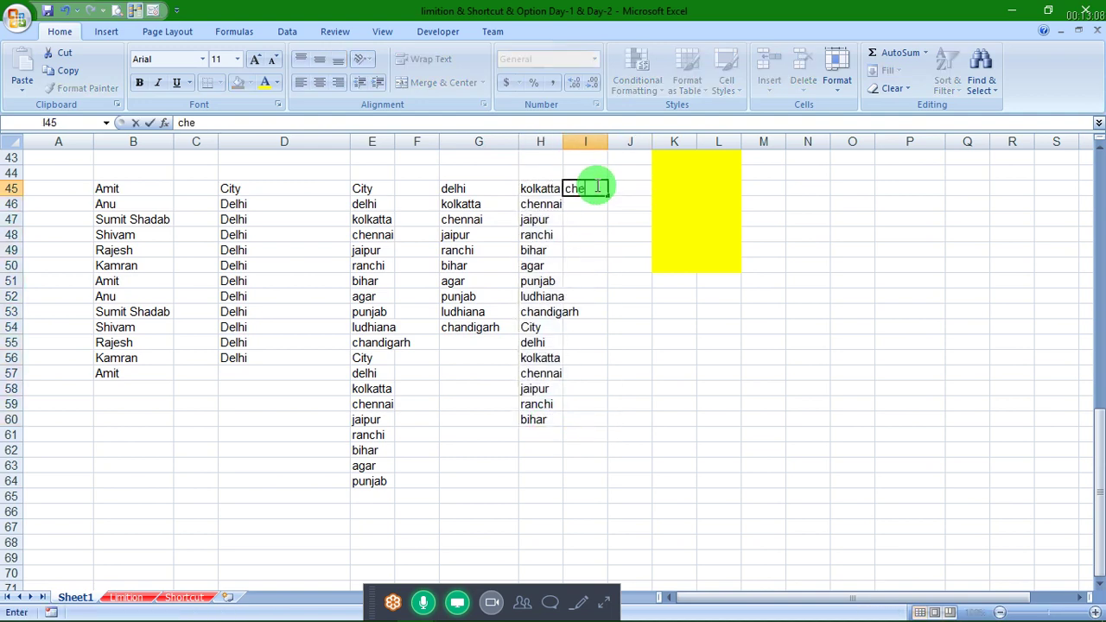
type("nnai")
key("Return")
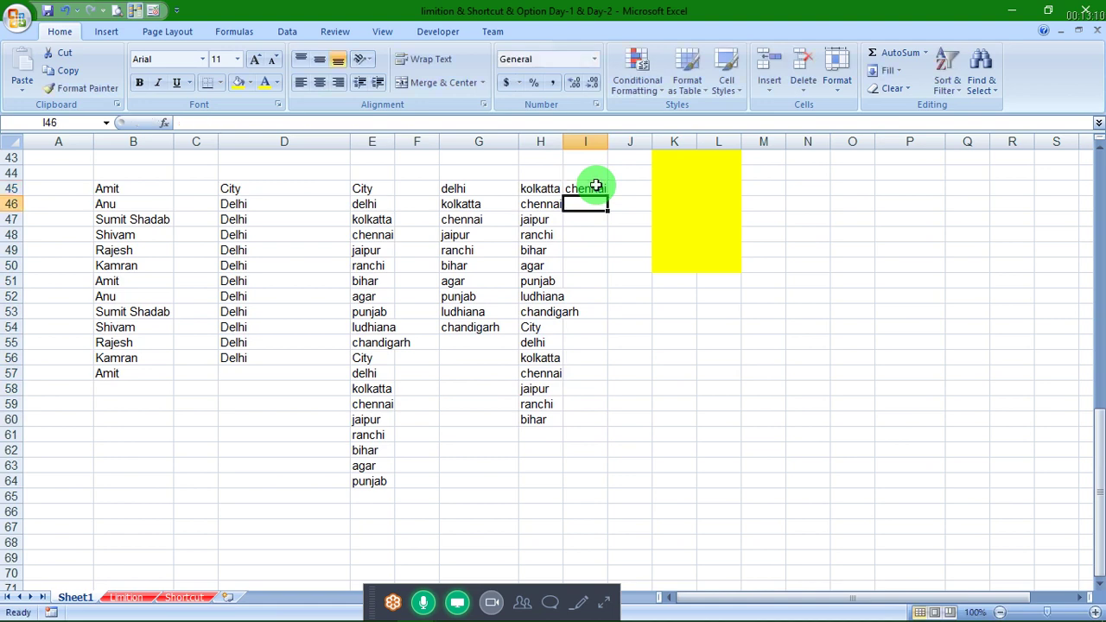
left_click(595, 187)
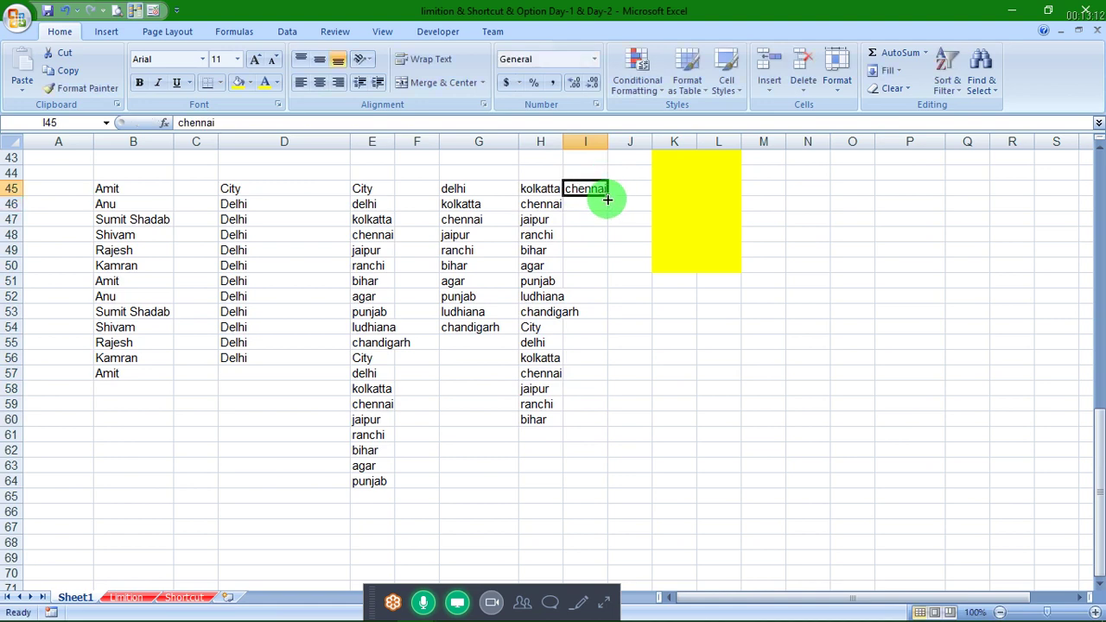
left_click_drag(607, 197, 569, 542)
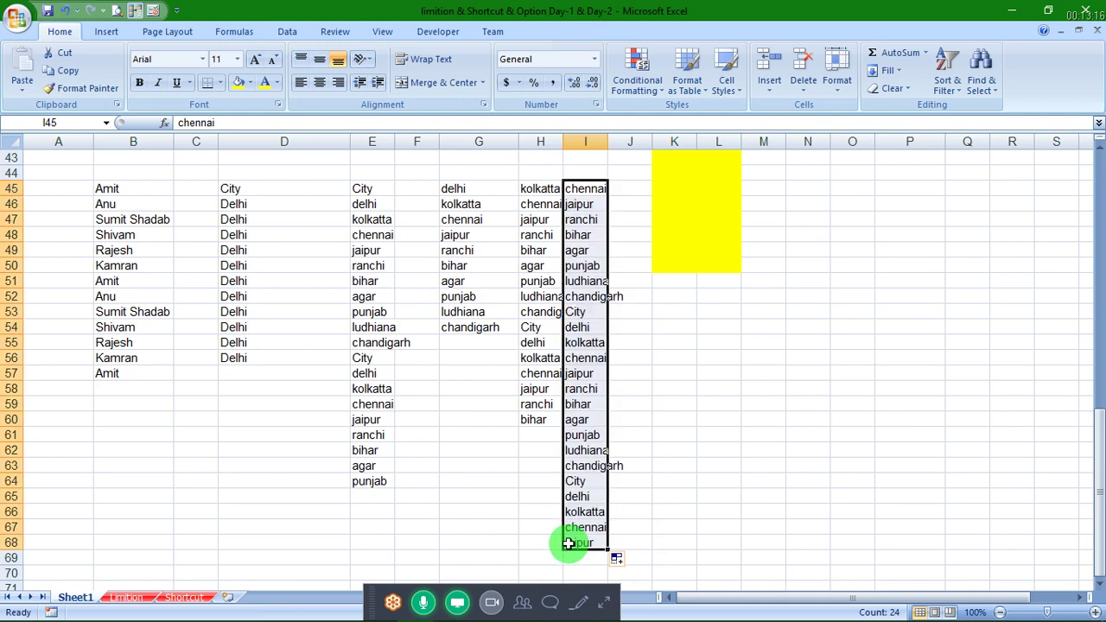
key("Down")
key("Down")
key("Down")
key("Down")
key("Down")
key("Down")
key("Down")
key("Down")
key("Down")
key("Down")
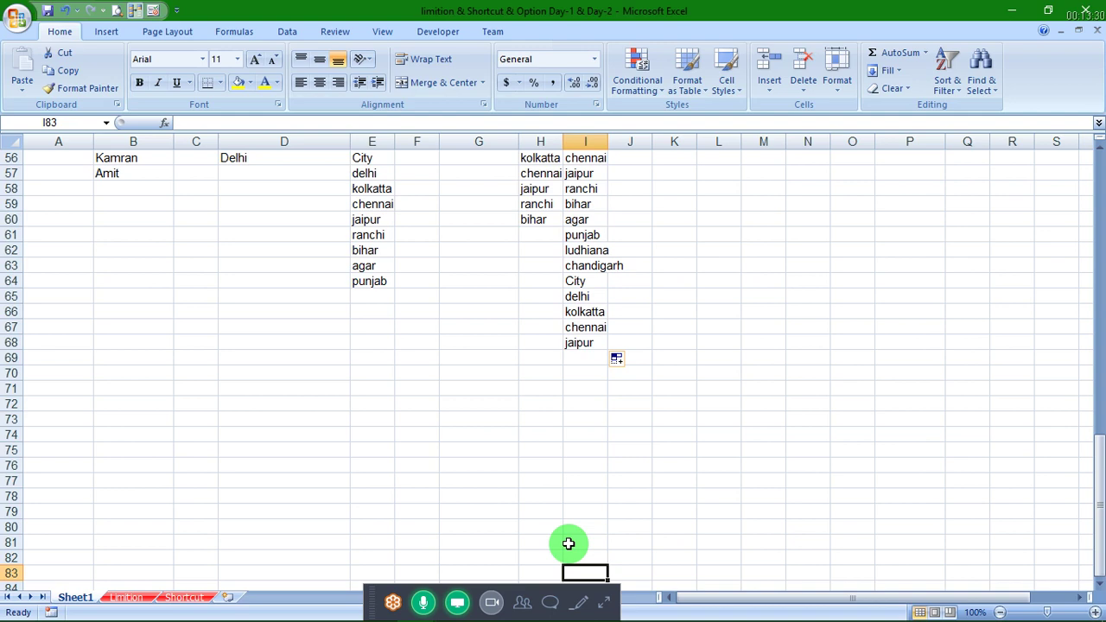
key("Up")
key("Up")
key("Up")
key("Up")
key("Left")
key("Left")
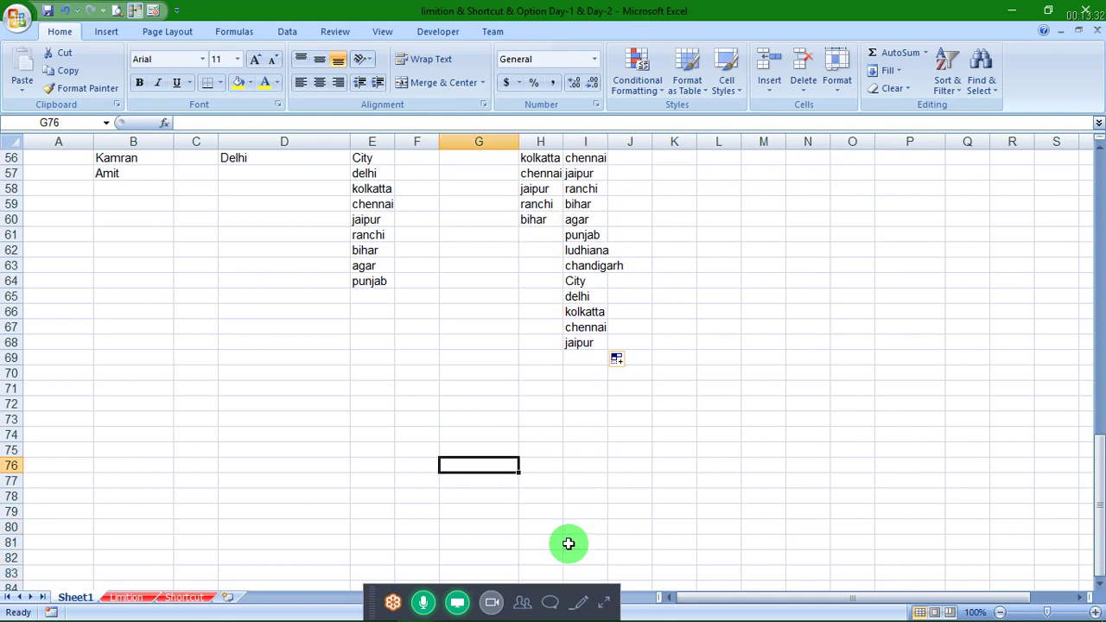
key("Left")
key("Left")
key("Left")
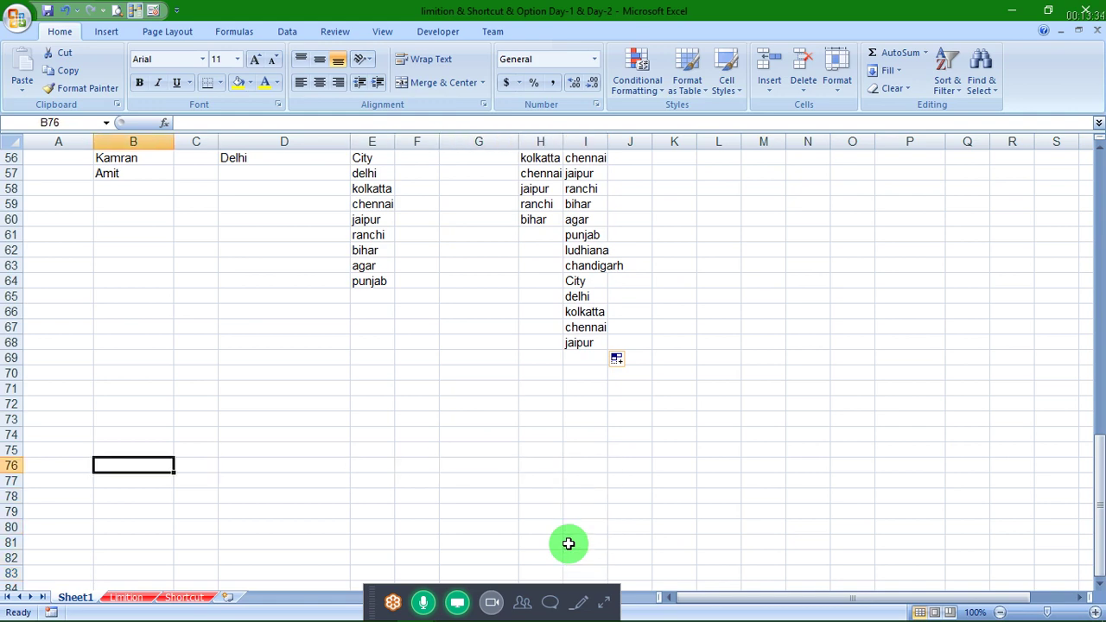
key("Up")
key("Up")
key("Up")
key("Up")
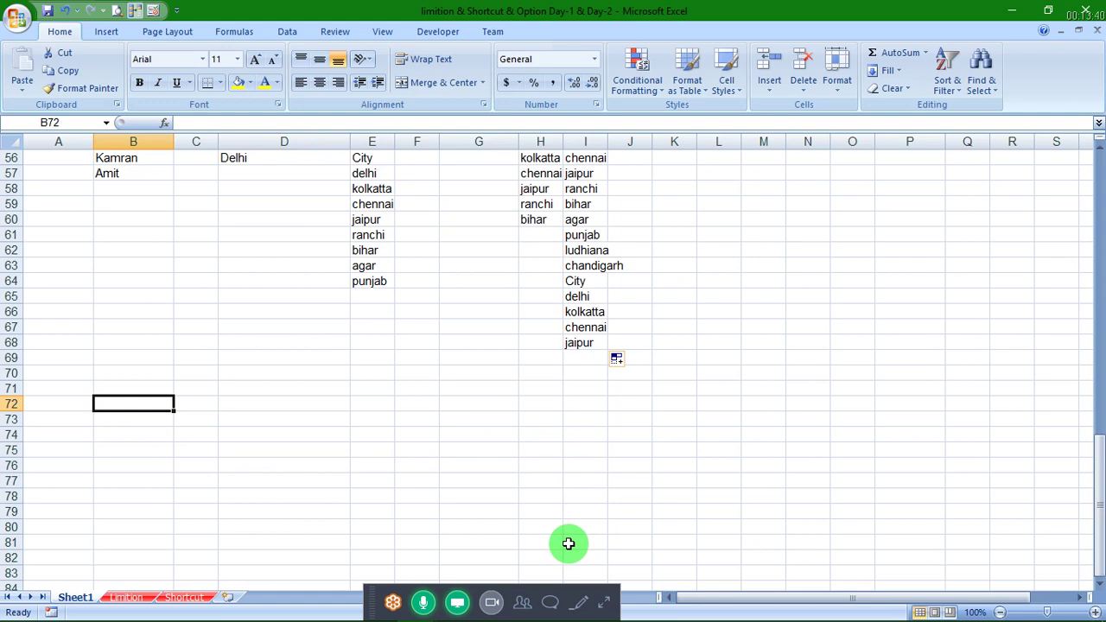
Step: Bring up the Home Manu folder and open the 'Conditional Formatting Day8 ,Day-9' workbook
mouse_move(371, 619)
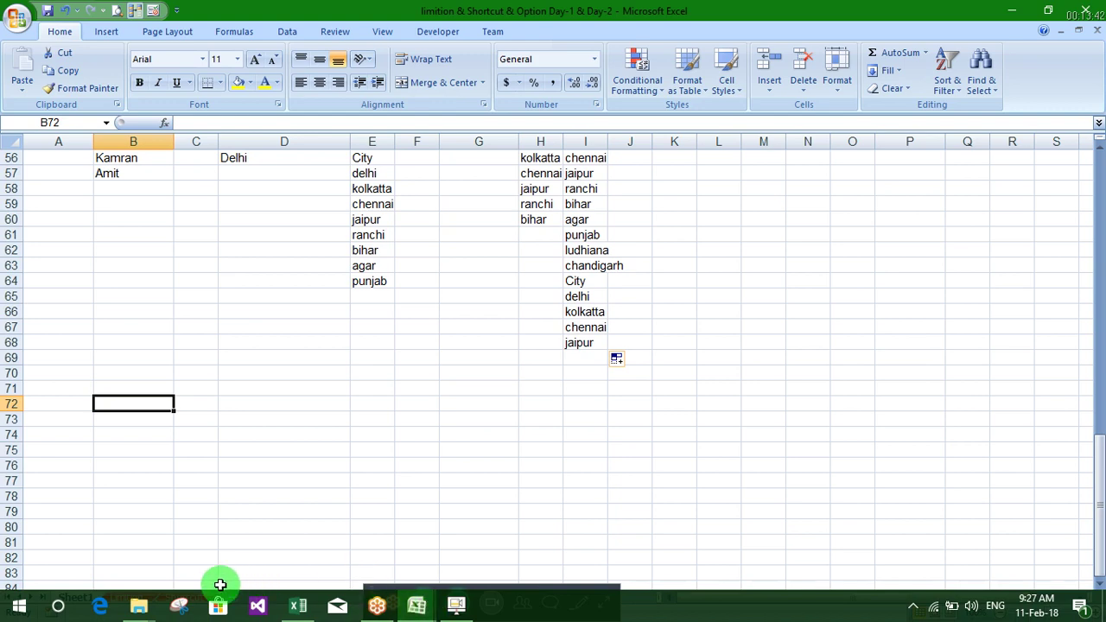
mouse_move(138, 606)
mouse_move(333, 550)
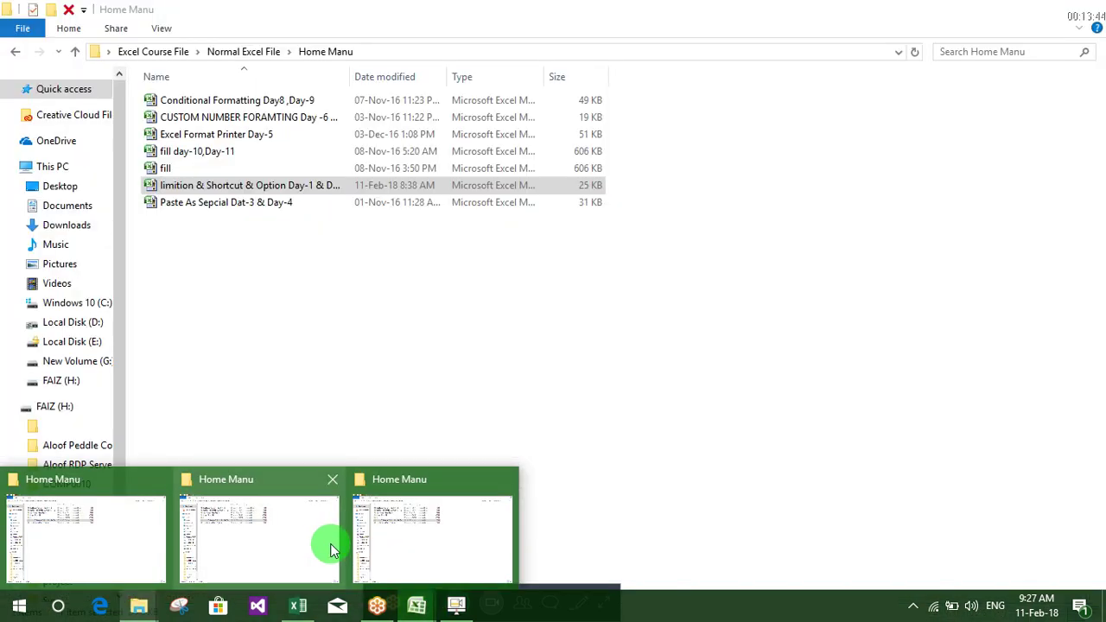
left_click(457, 509)
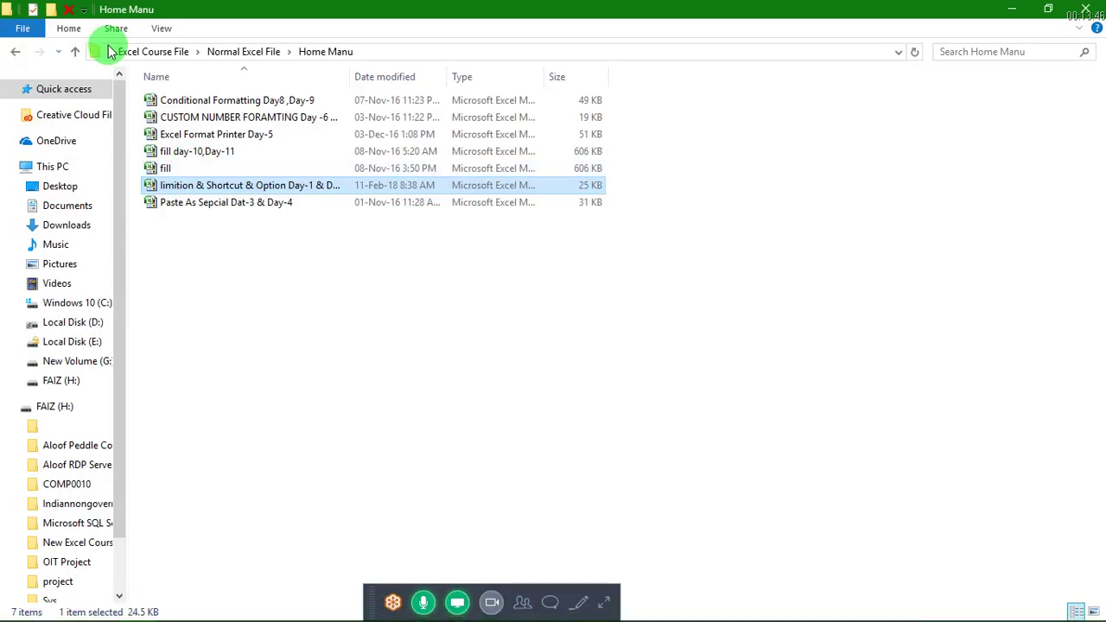
key("Return")
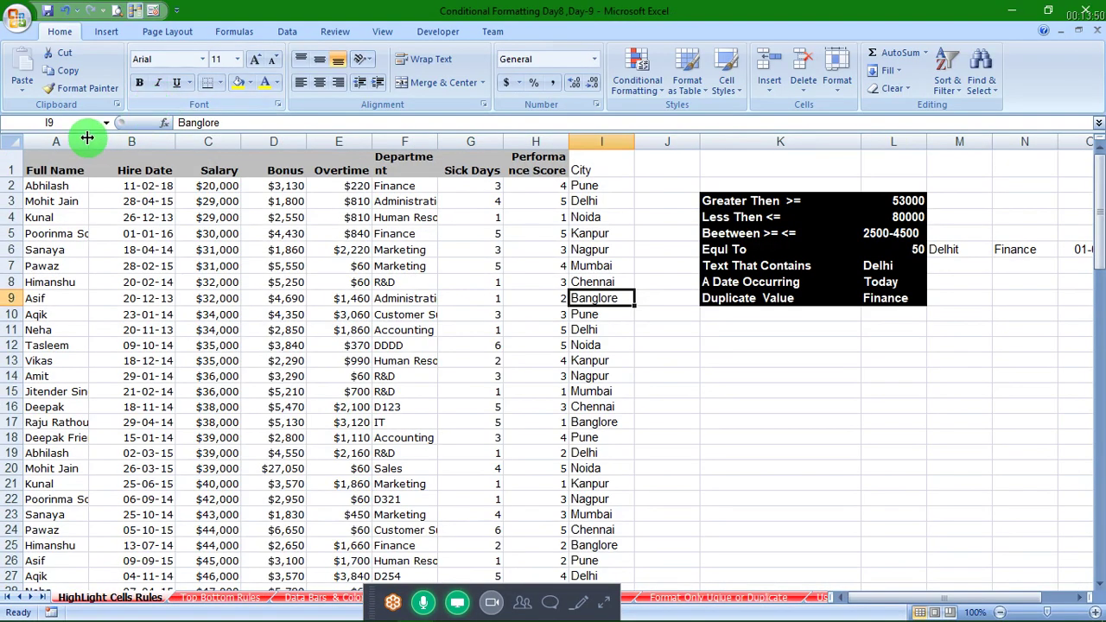
Step: Copy the Full Name column A and paste it into column M of the limition workbook
left_click(76, 138)
key("ctrl+c")
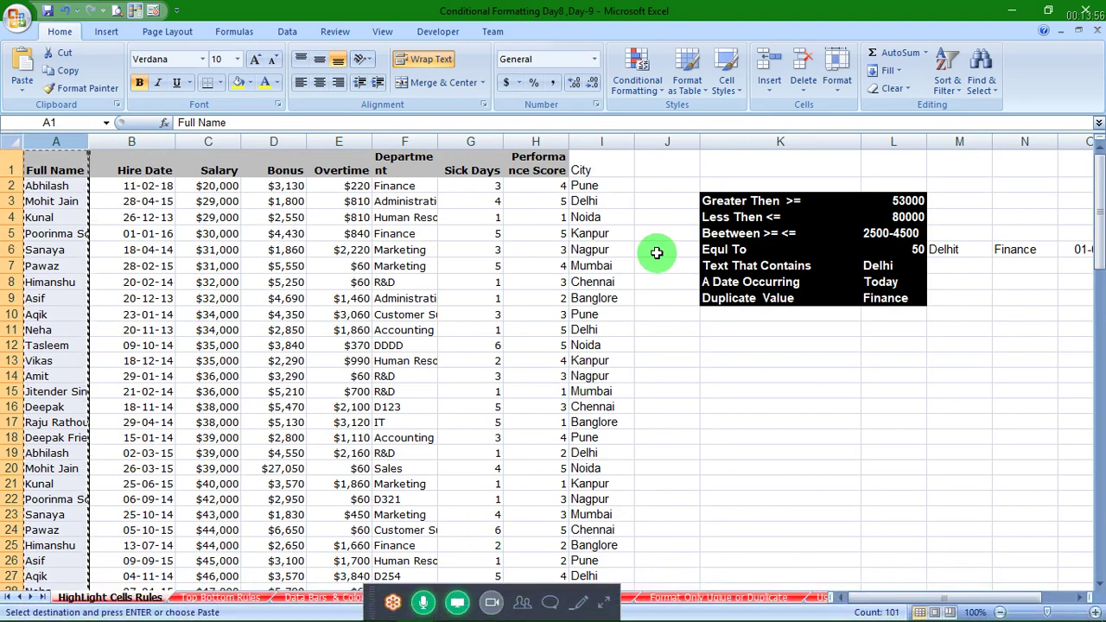
key("alt+Tab")
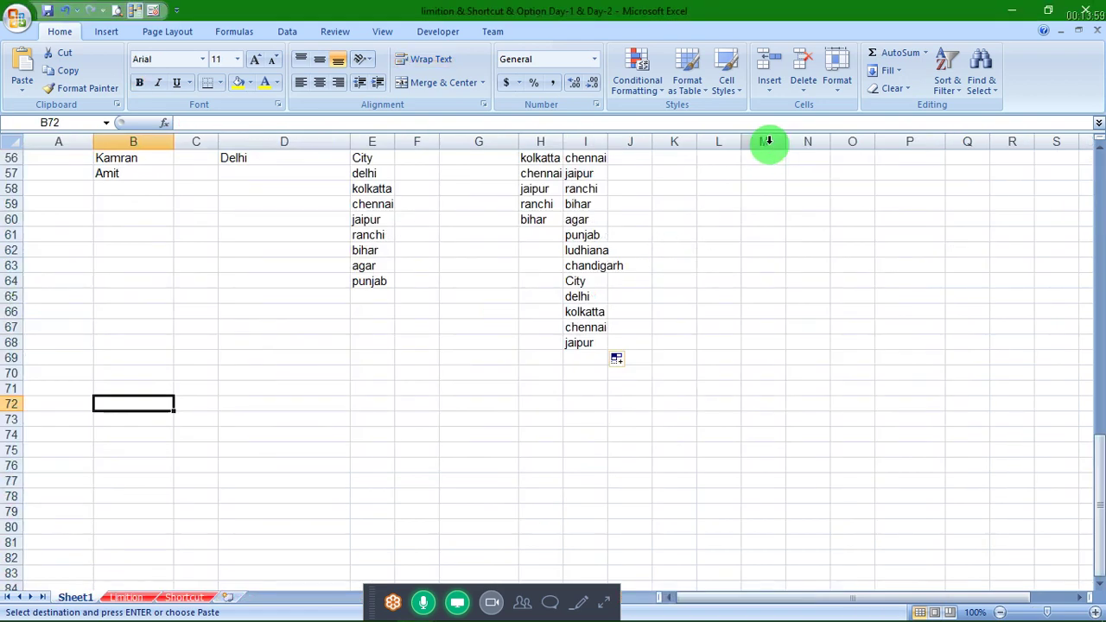
left_click(769, 141)
key("ctrl+v")
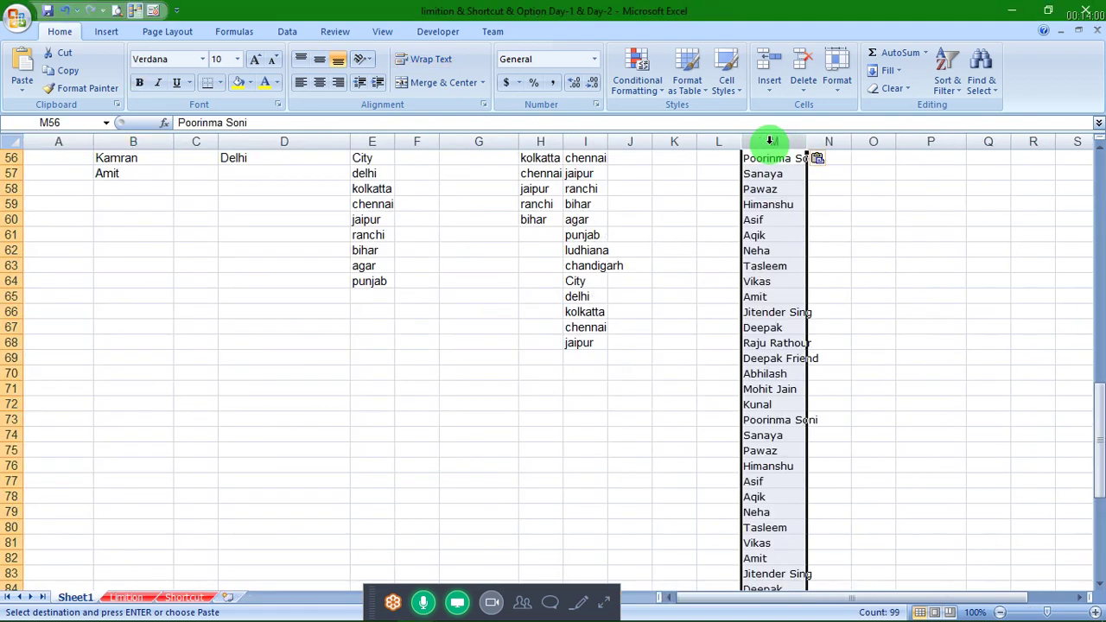
Step: Remove duplicate names from column M with Data > Remove Duplicates
left_click(289, 32)
left_click(588, 93)
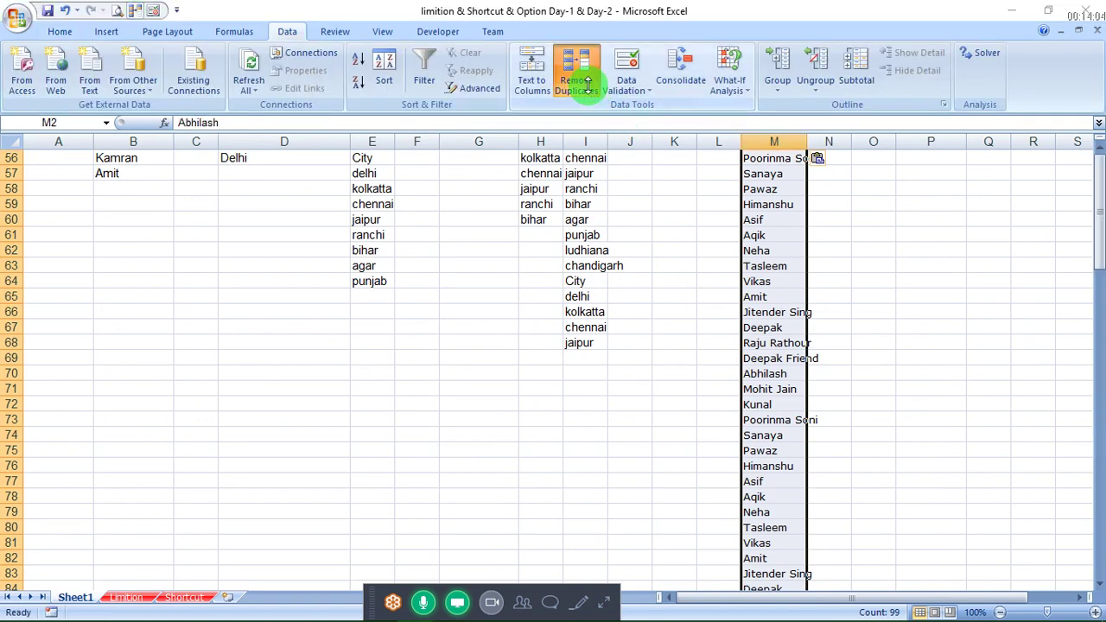
left_click(602, 289)
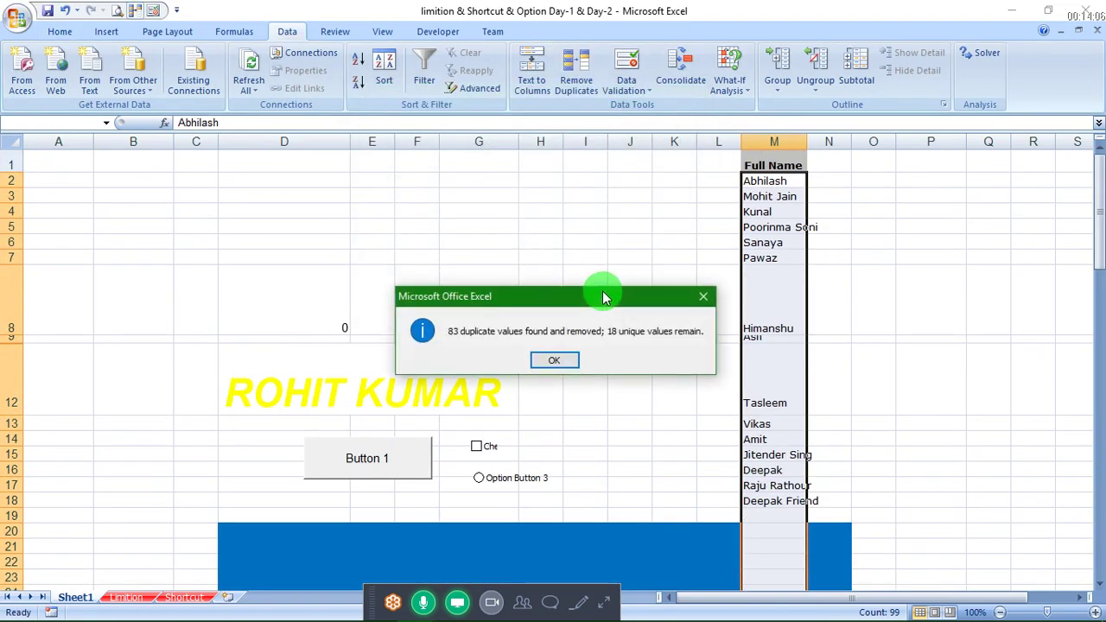
left_click(552, 363)
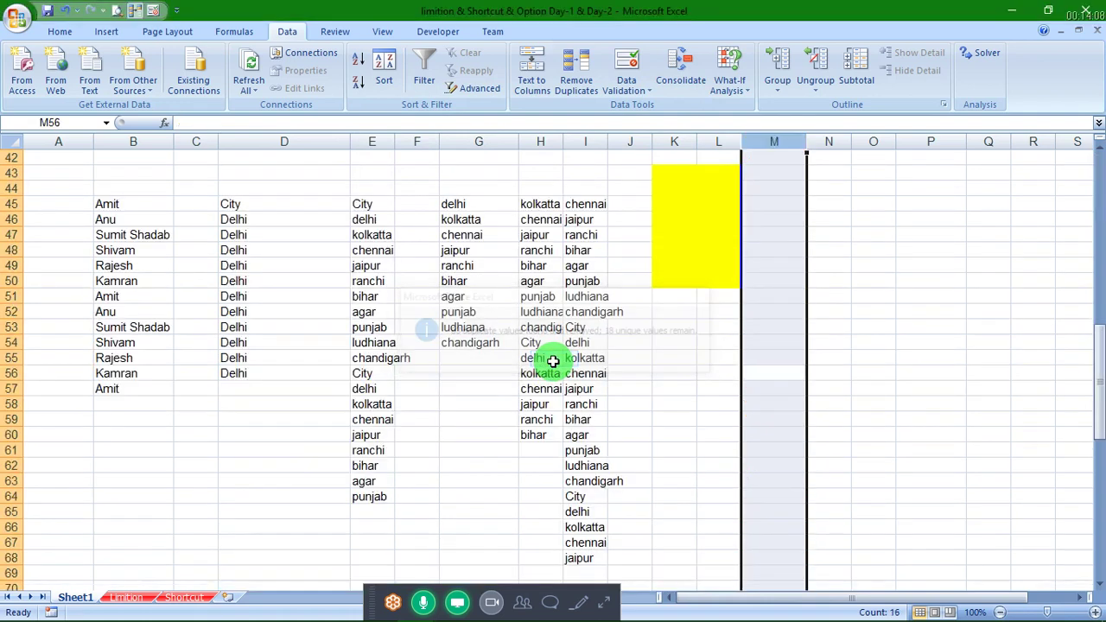
left_click(755, 255)
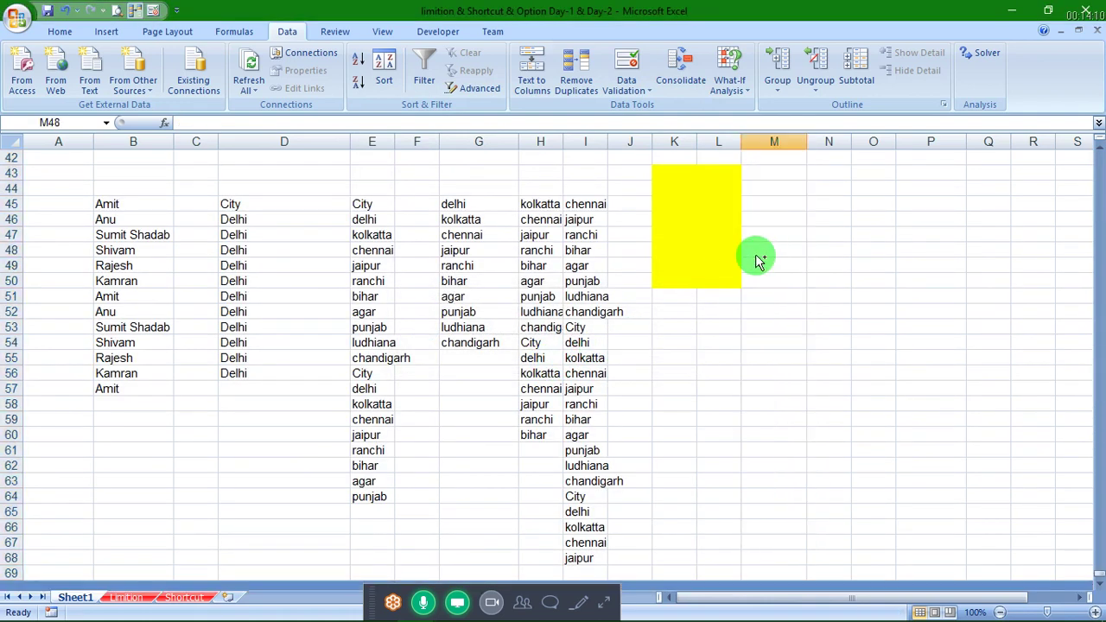
Step: Copy the unique names M2:M18 and paste them starting at D36
key("ctrl+Up")
key("ctrl+Up")
key("Down")
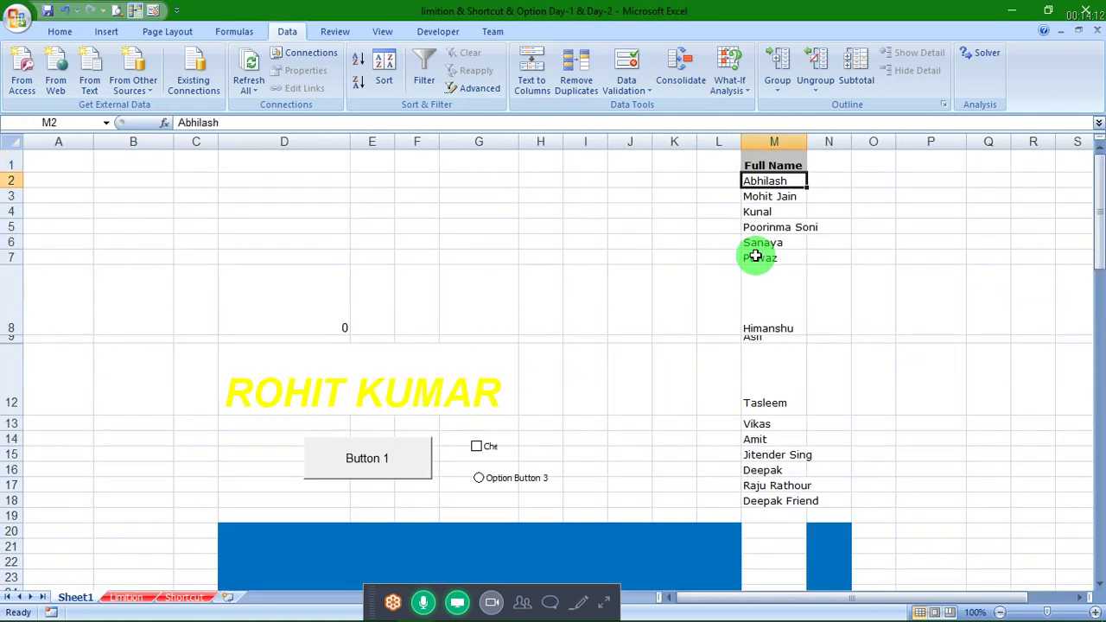
key("Down")
key("Down")
key("Up")
key("Up")
key("ctrl+shift+Down")
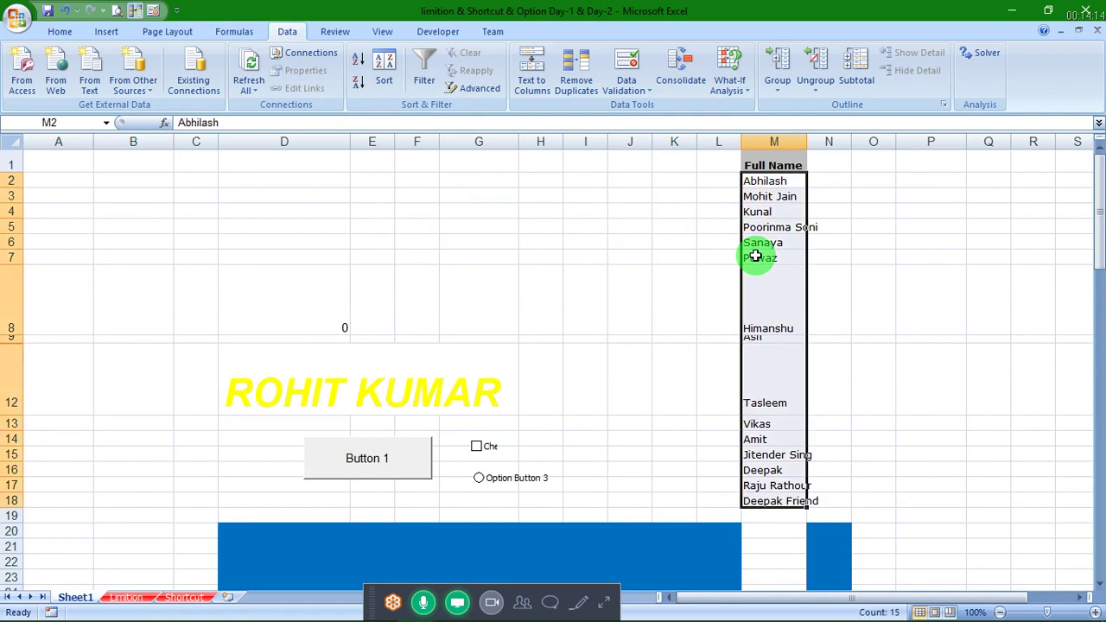
key("ctrl+c")
key("ctrl+Down")
key("ctrl+Down")
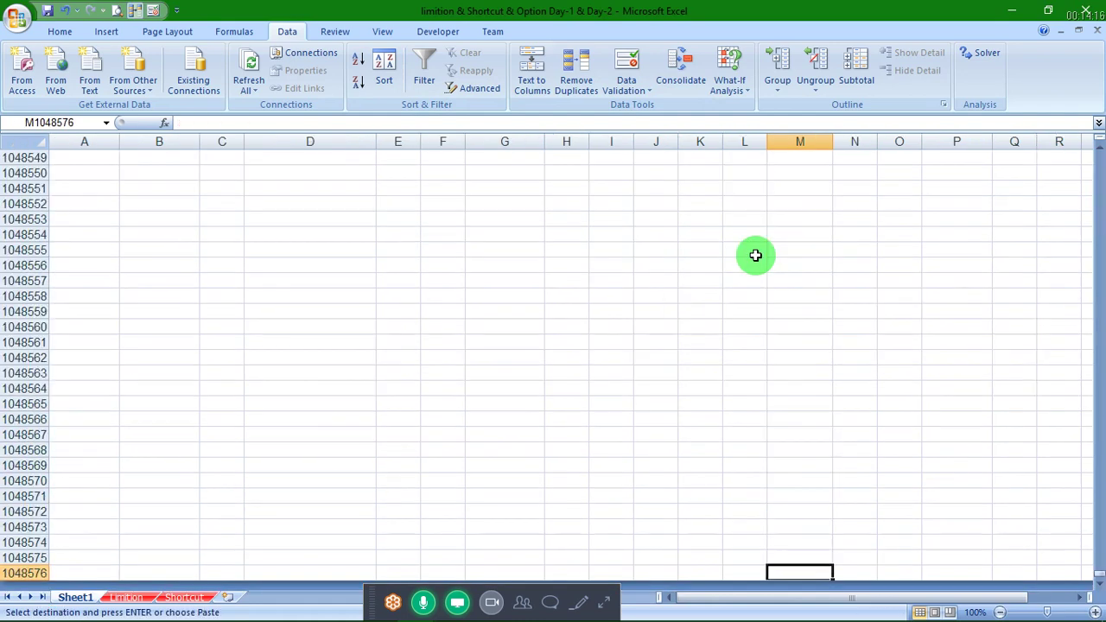
key("ctrl+Left")
key("ctrl+Up")
key("Down")
key("Down")
key("Down")
key("Down")
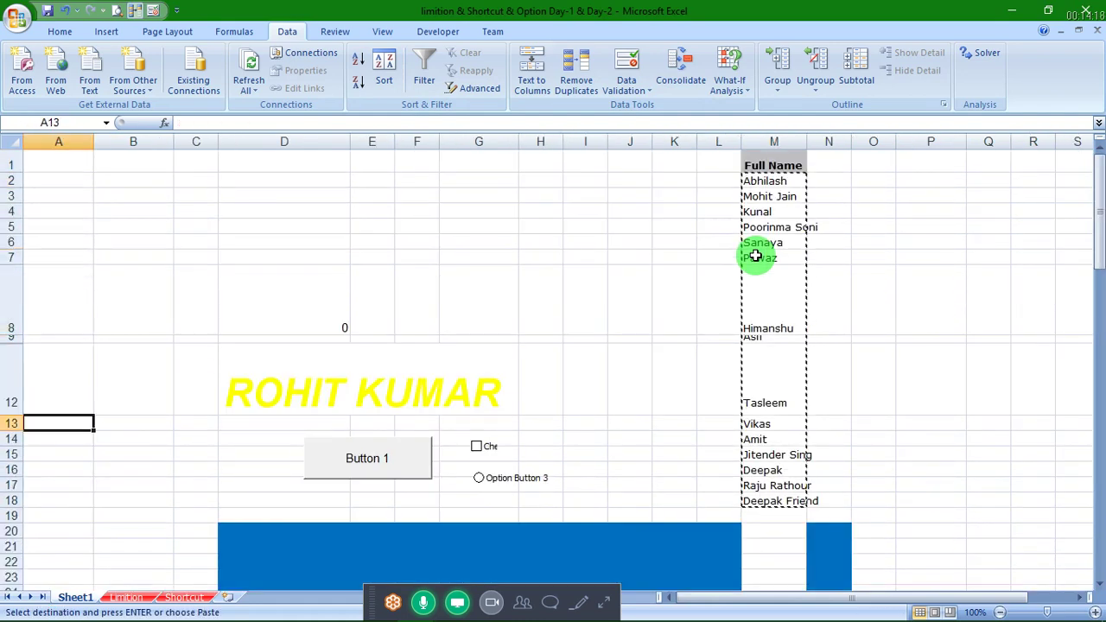
key("Down")
key("Down")
key("Down")
Step: Clear the four leftover Delhi entries in D53:D56
key("Down")
key("Down")
key("Down")
key("Down")
key("Right")
key("Right")
key("Right")
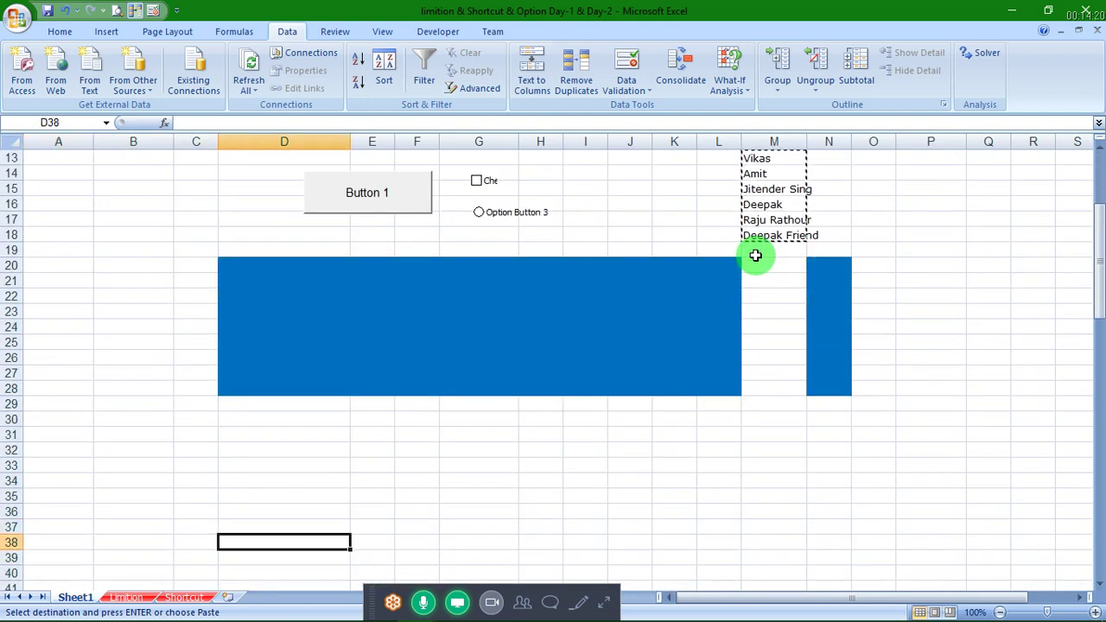
key("Return")
key("Down")
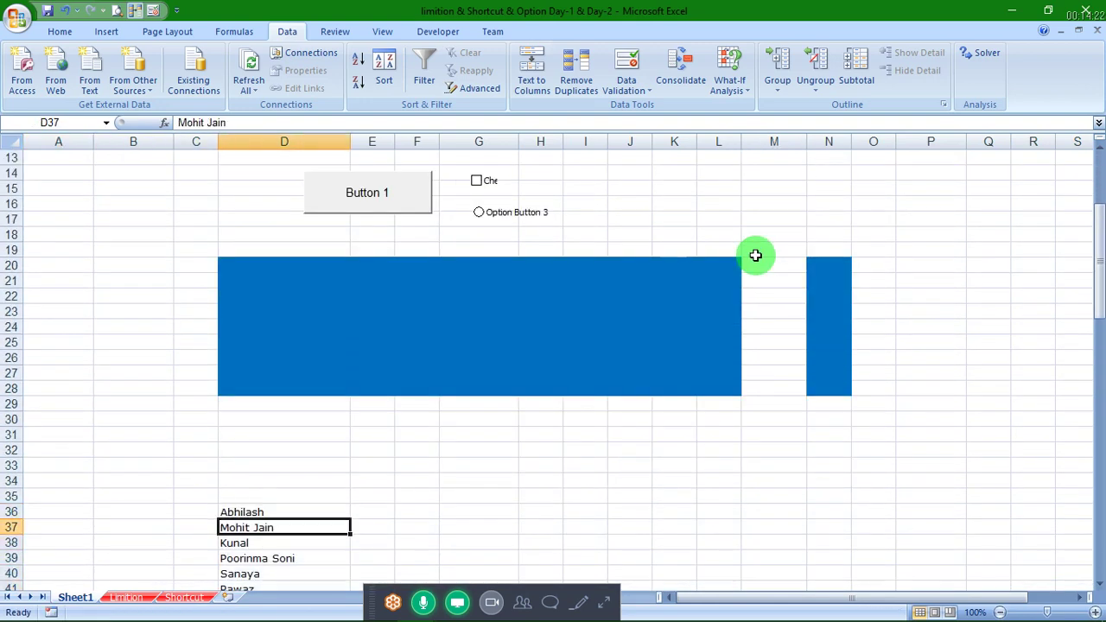
key("Down")
key("Down")
key("Down")
key("Down")
key("Down")
key("Down")
key("Down")
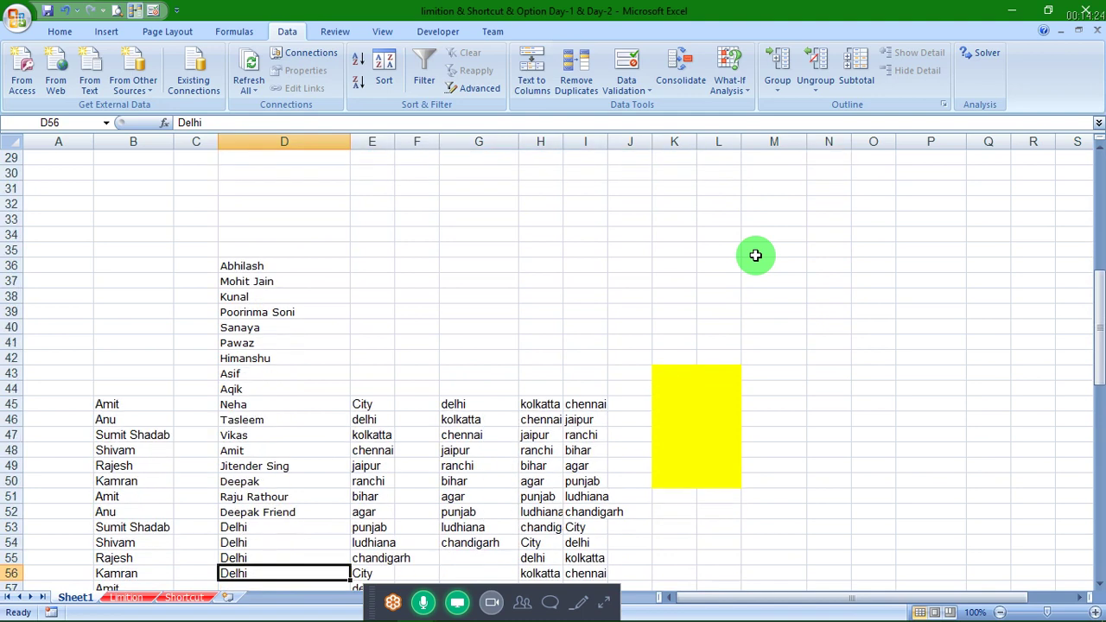
key("Down")
key("Down")
key("Up")
key("Up")
key("Up")
key("Up")
key("Up")
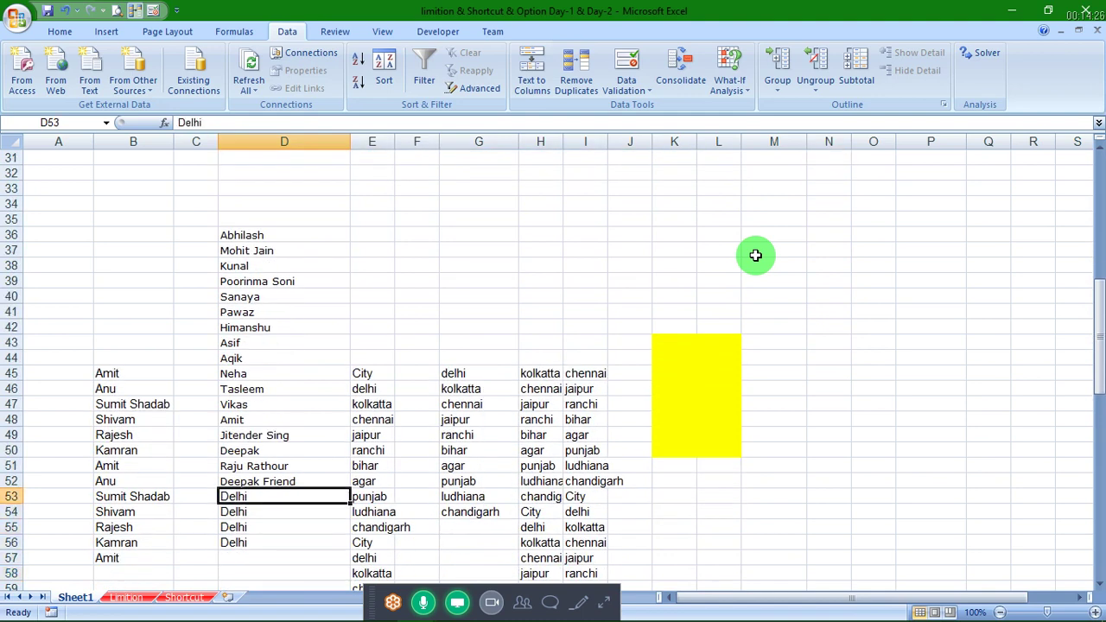
key("shift+Down")
key("shift+Down")
key("shift+Down")
key("Delete")
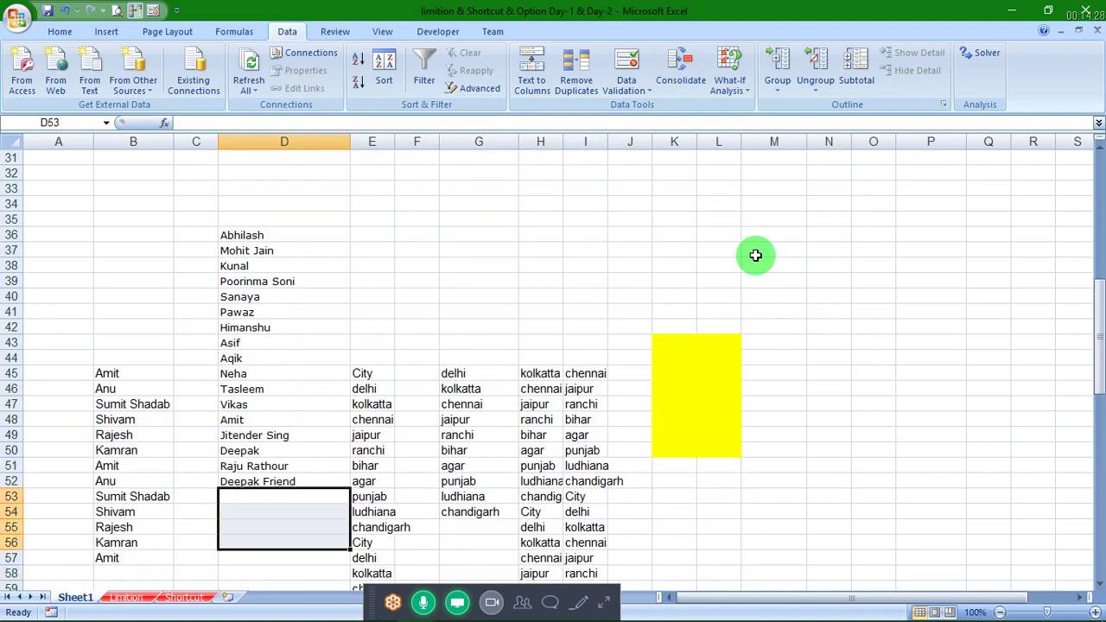
Step: Select the old names in B45:B57
key("Left")
key("Up")
key("Up")
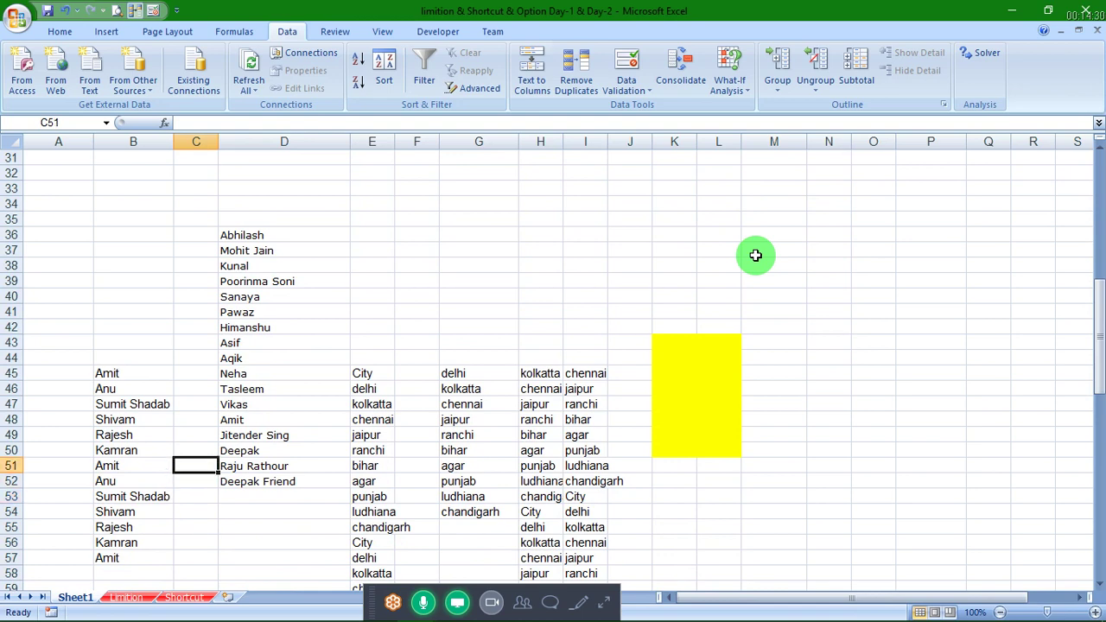
key("Up")
key("Up")
key("Up")
key("Up")
key("Up")
key("Up")
key("Left")
key("ctrl+shift+Down")
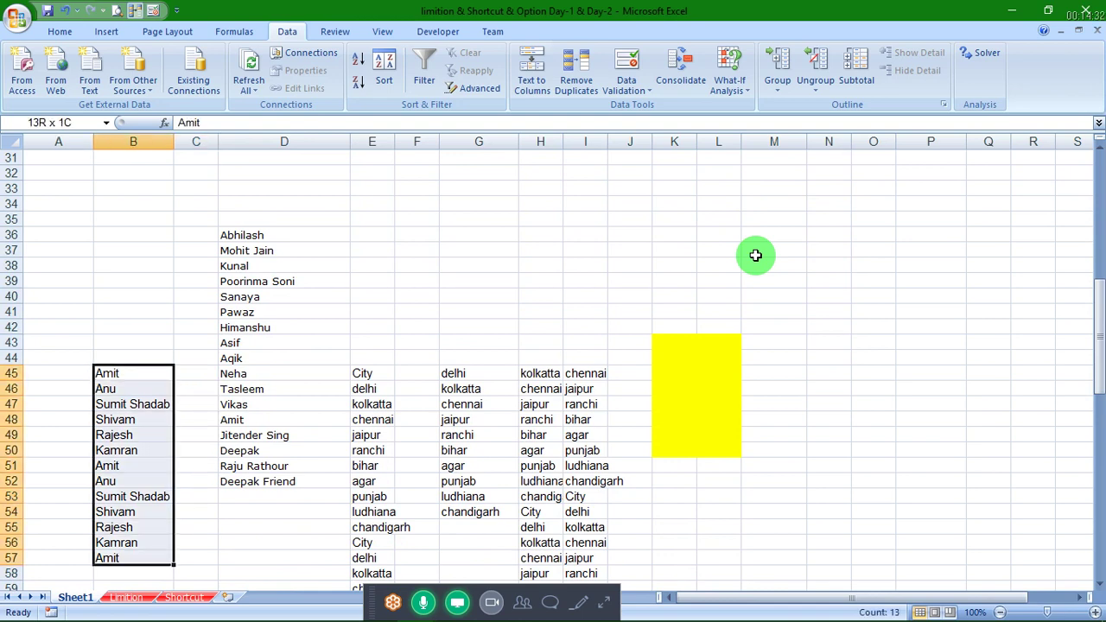
key("Left")
Step: Delete the old names in B45:B57
key("Right")
key("ctrl+shift+Down")
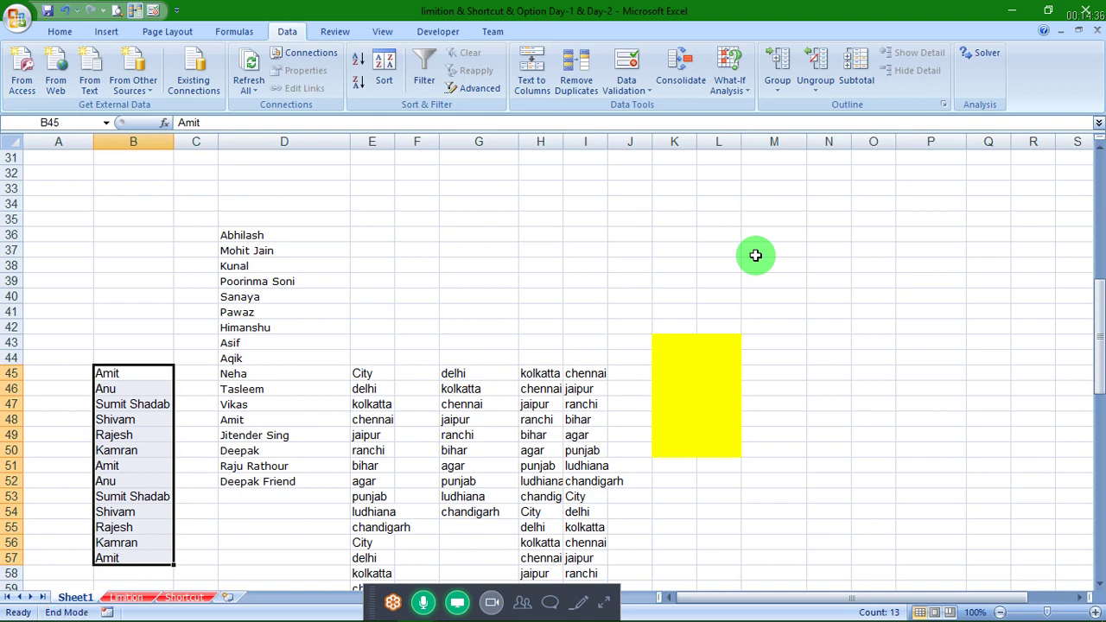
key("Delete")
Step: Import the names in D36:D52 as a new custom list via Excel Options
key("Right")
key("Right")
key("ctrl+Up")
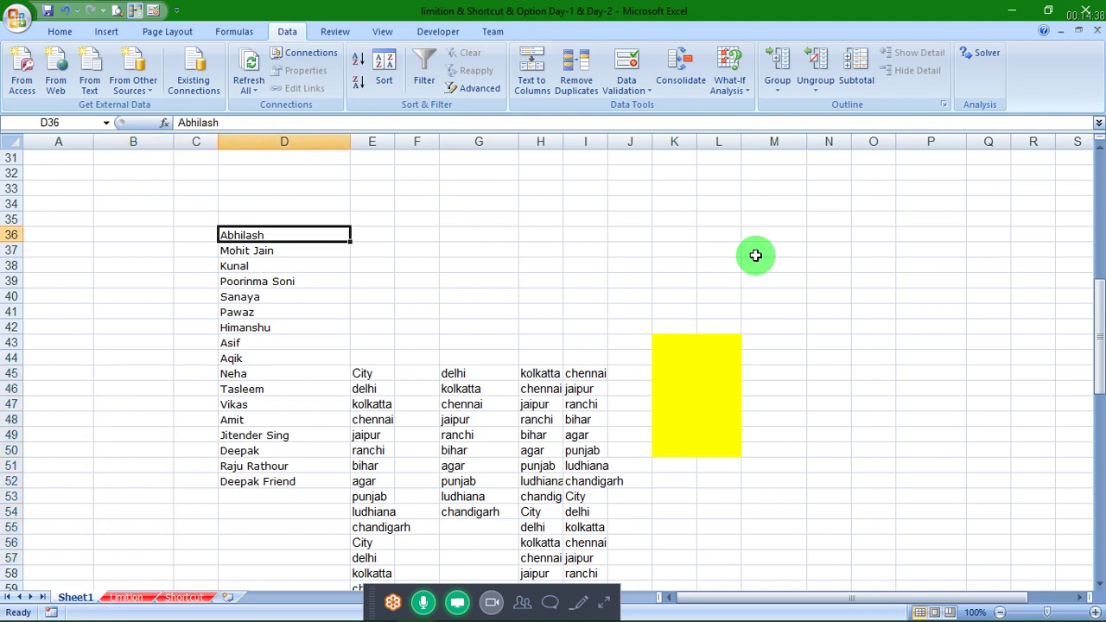
key("ctrl+shift+Down")
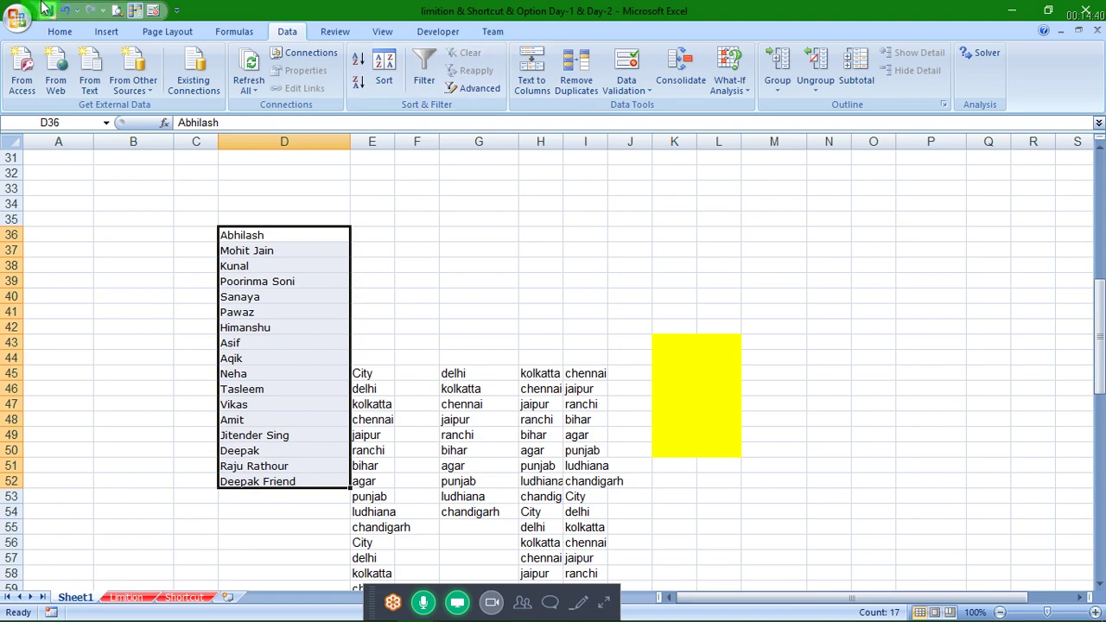
left_click(21, 16)
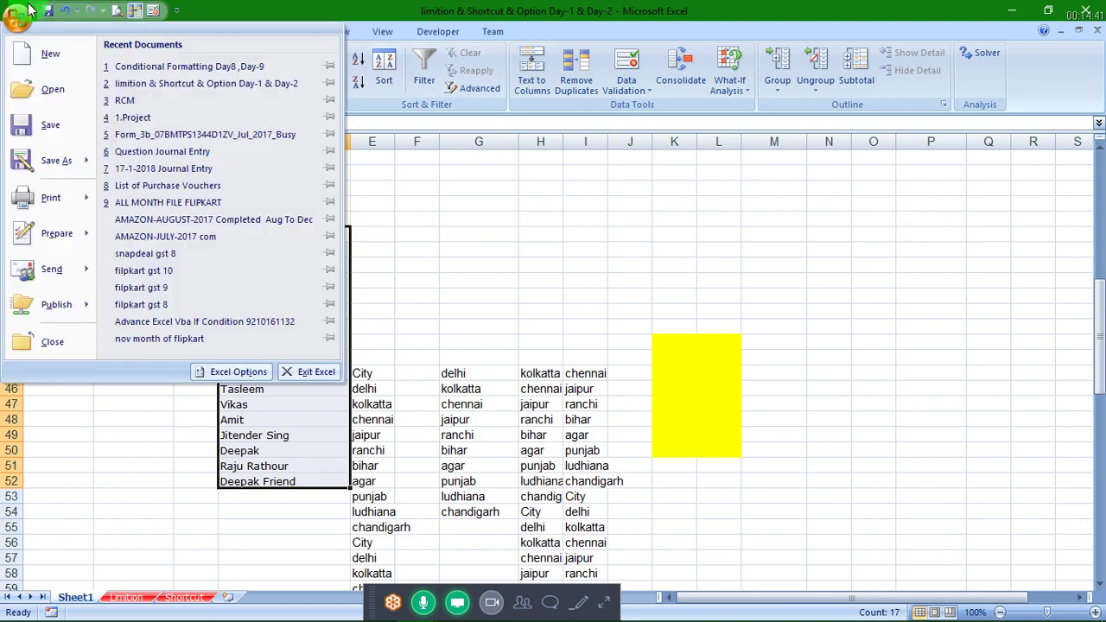
left_click(232, 373)
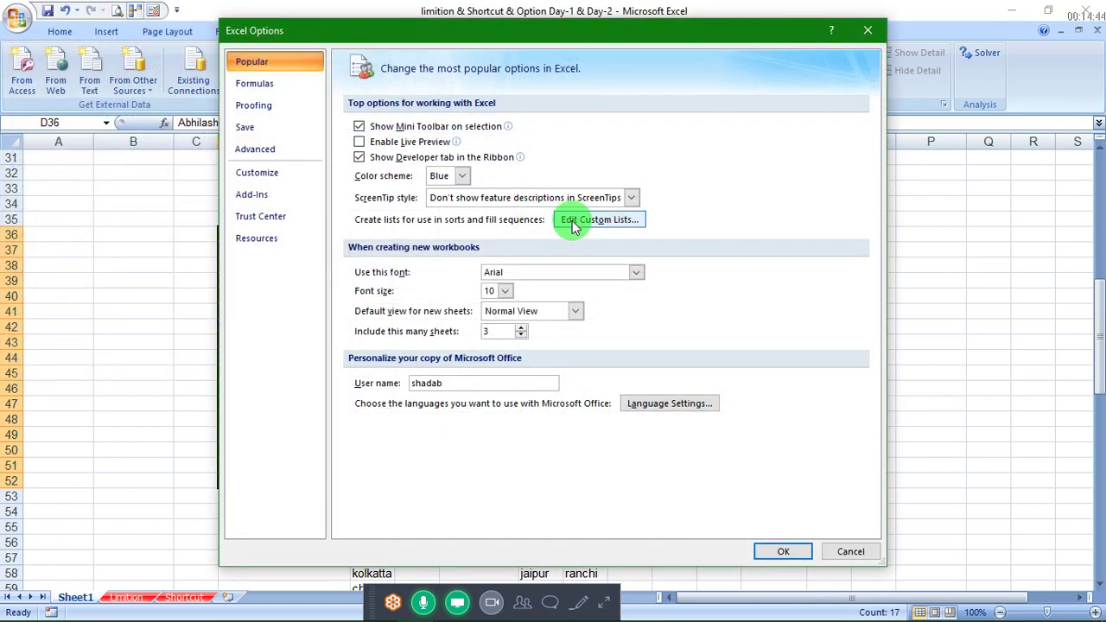
left_click(576, 224)
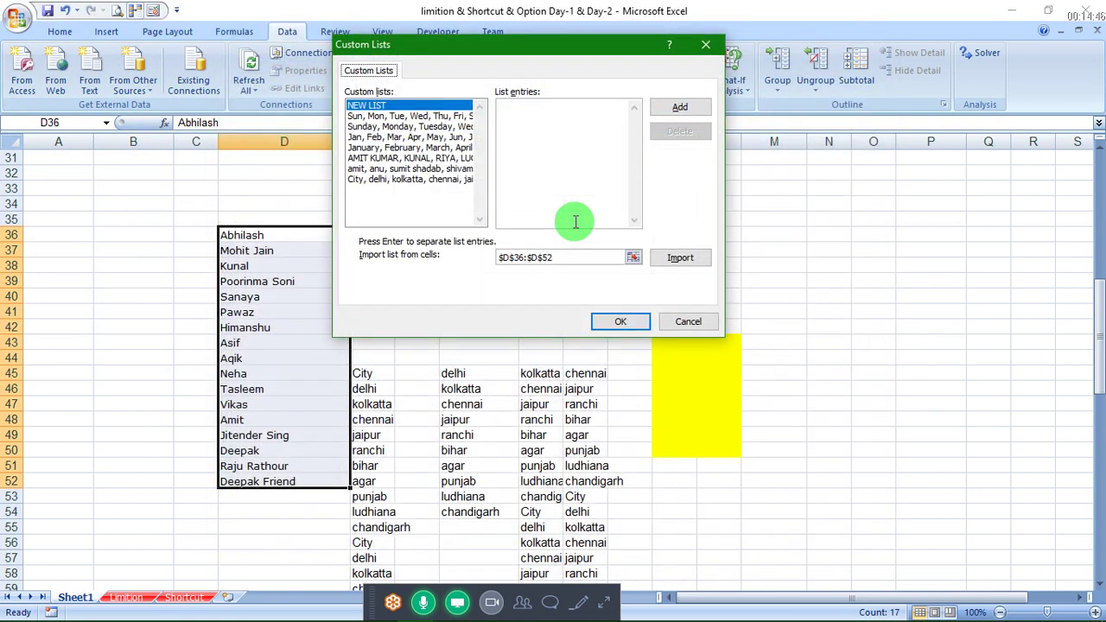
left_click(632, 260)
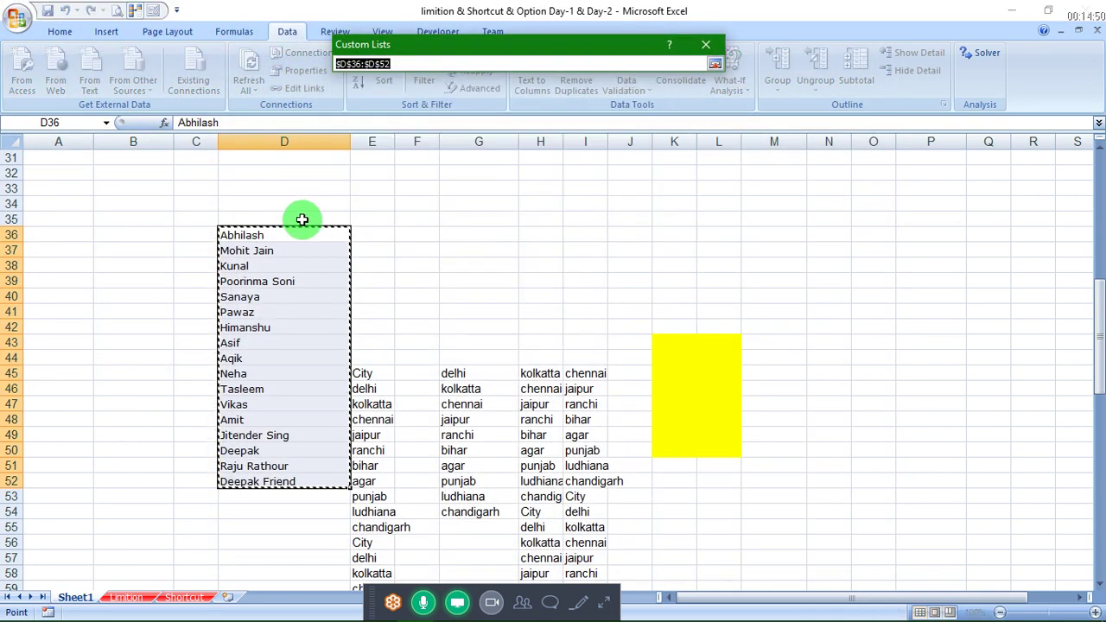
left_click(714, 64)
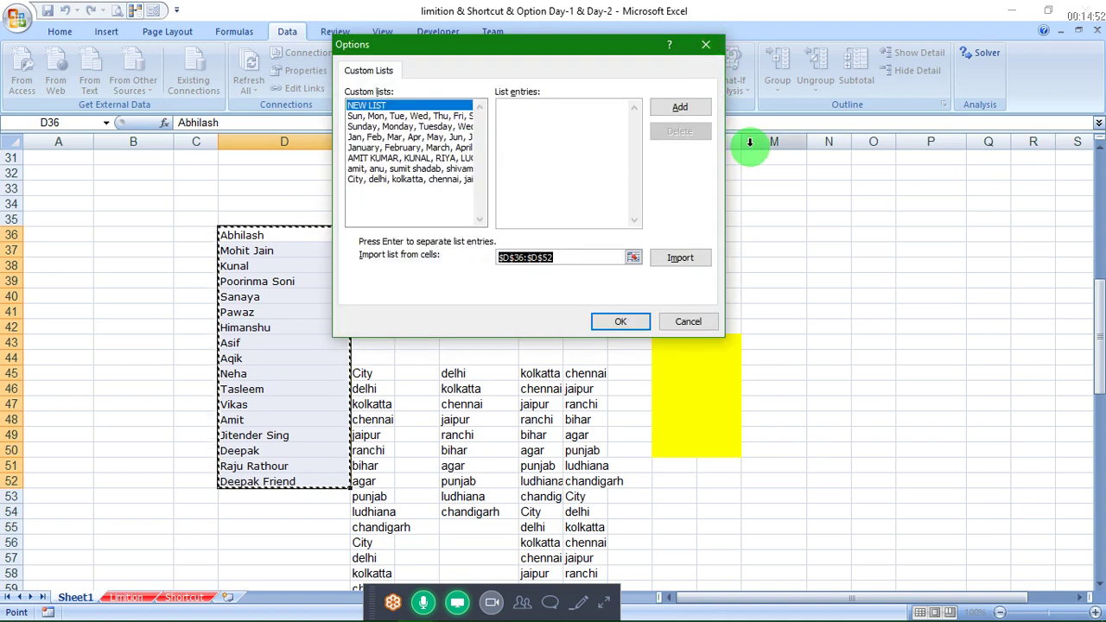
left_click(697, 261)
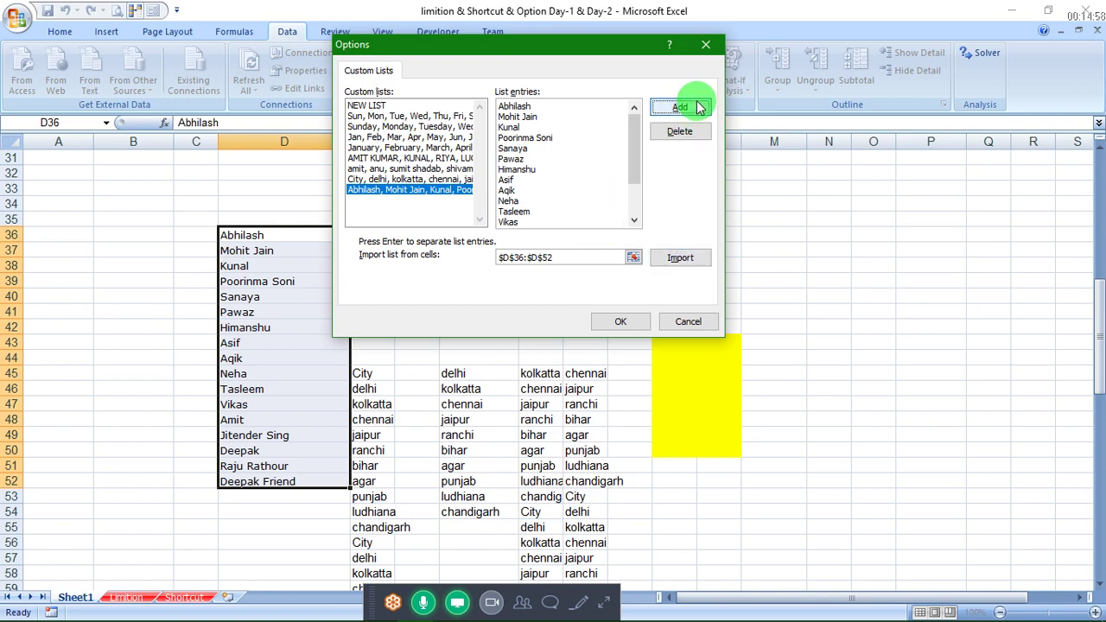
left_click(601, 319)
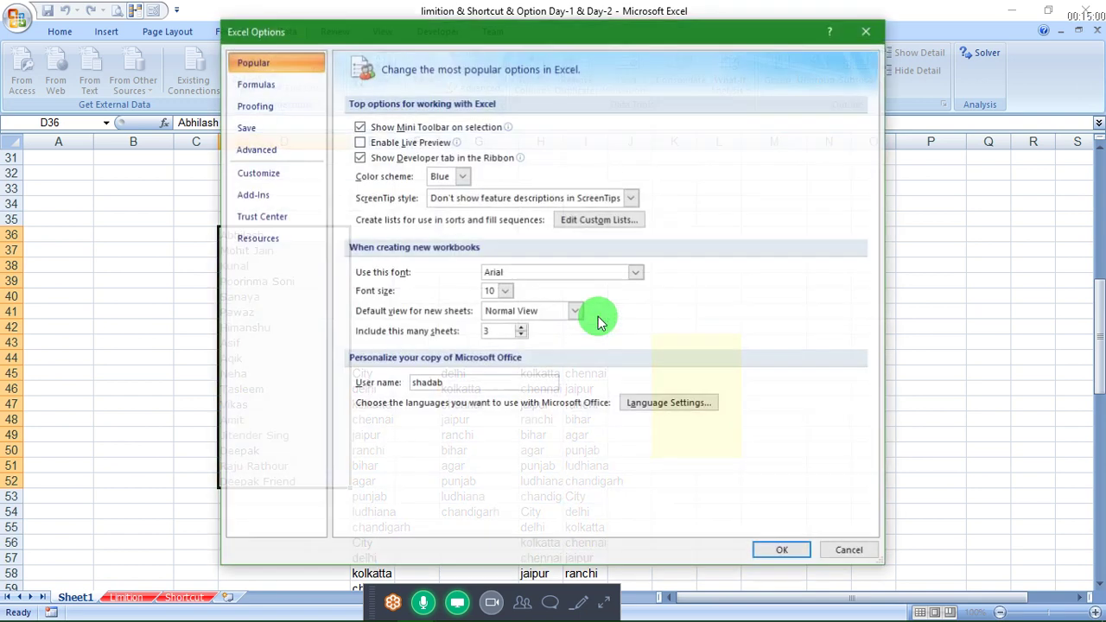
Step: Enter abhilash in B36 and autofill column B down to B49 with the names list
left_click(781, 550)
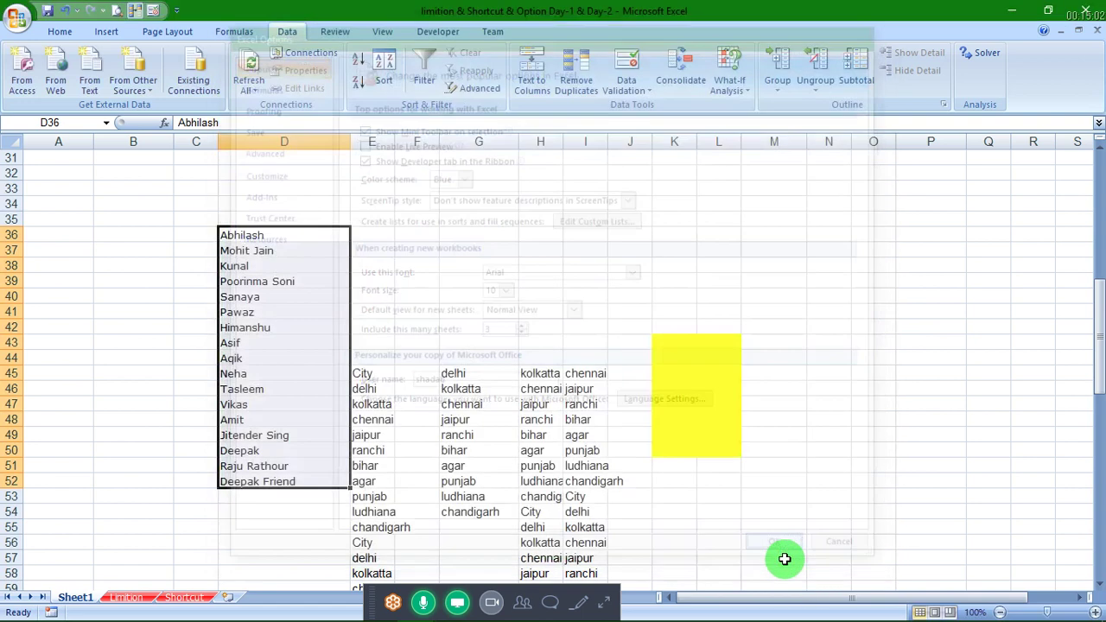
left_click(143, 232)
type("a")
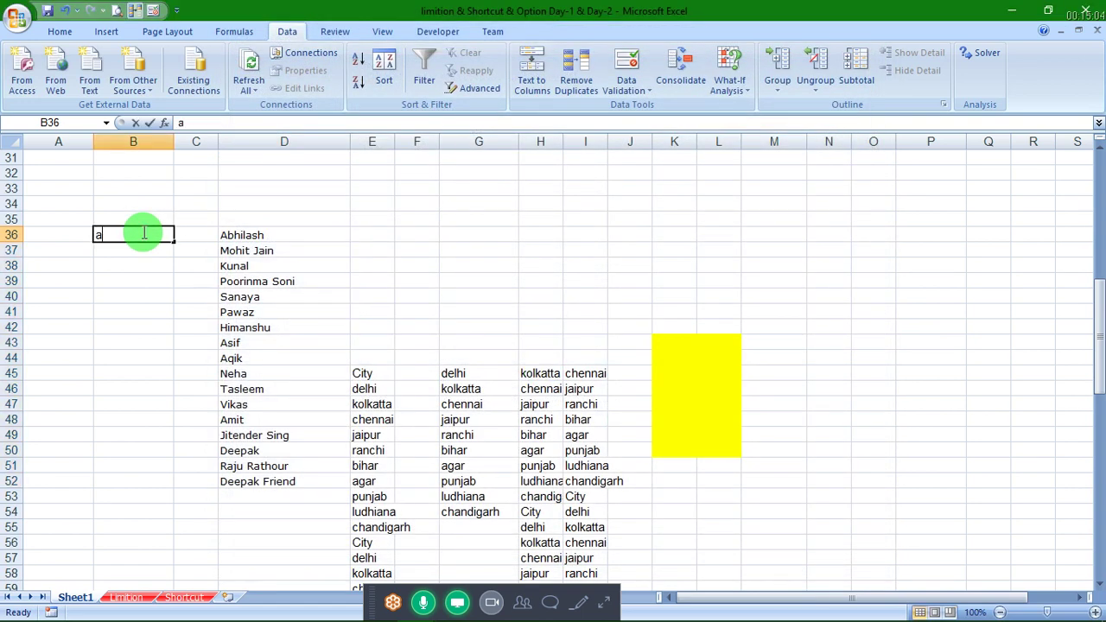
type("bhilash")
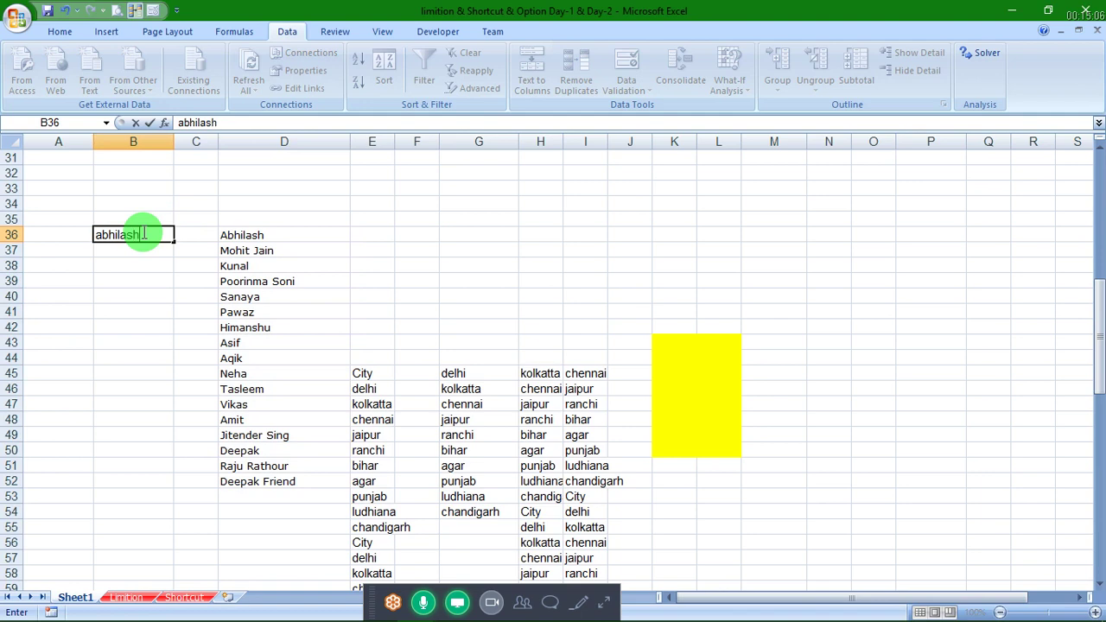
key("Return")
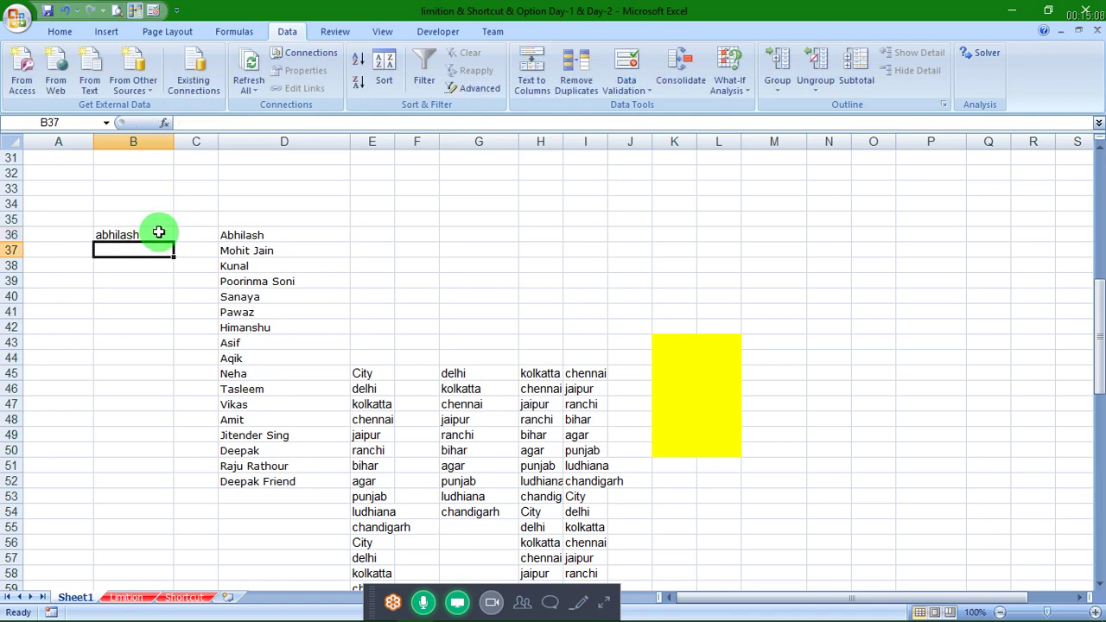
left_click(157, 231)
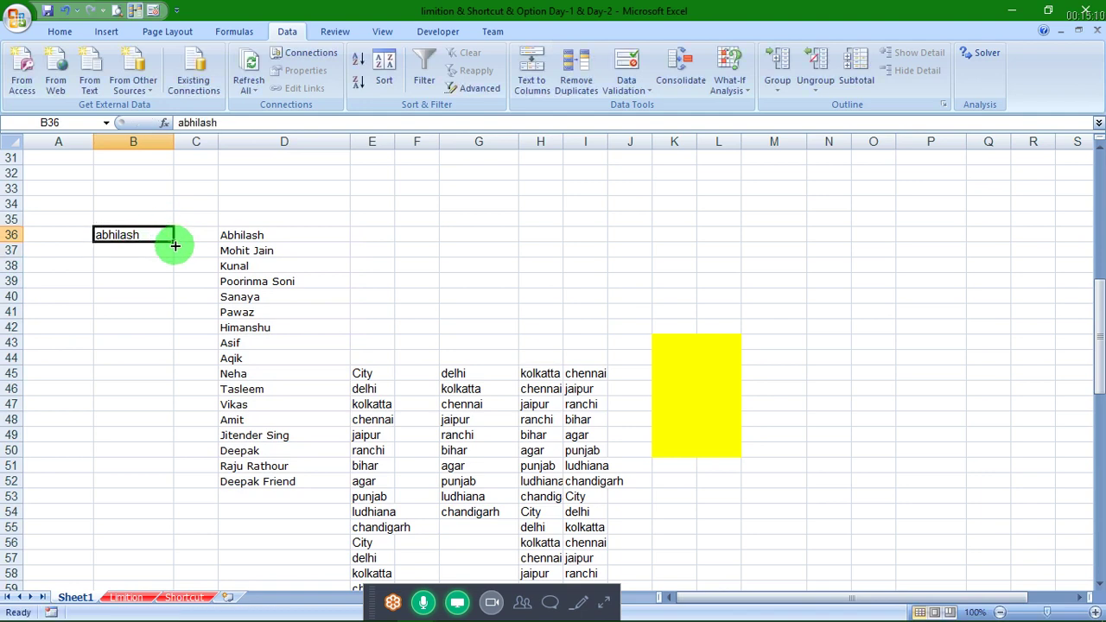
left_click_drag(175, 246, 174, 246)
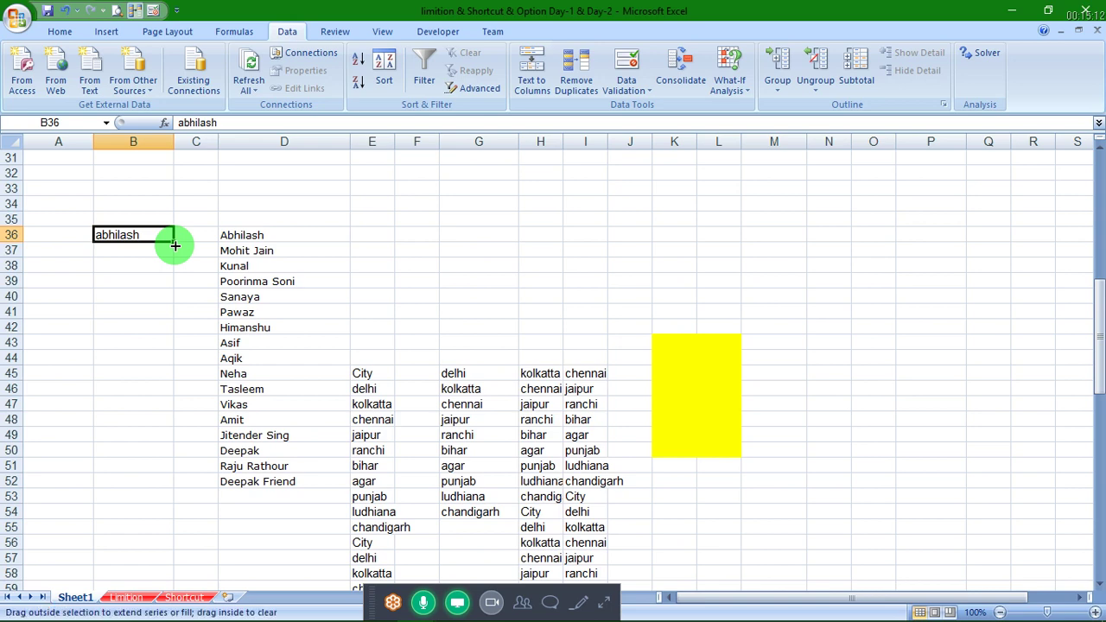
left_click(177, 328)
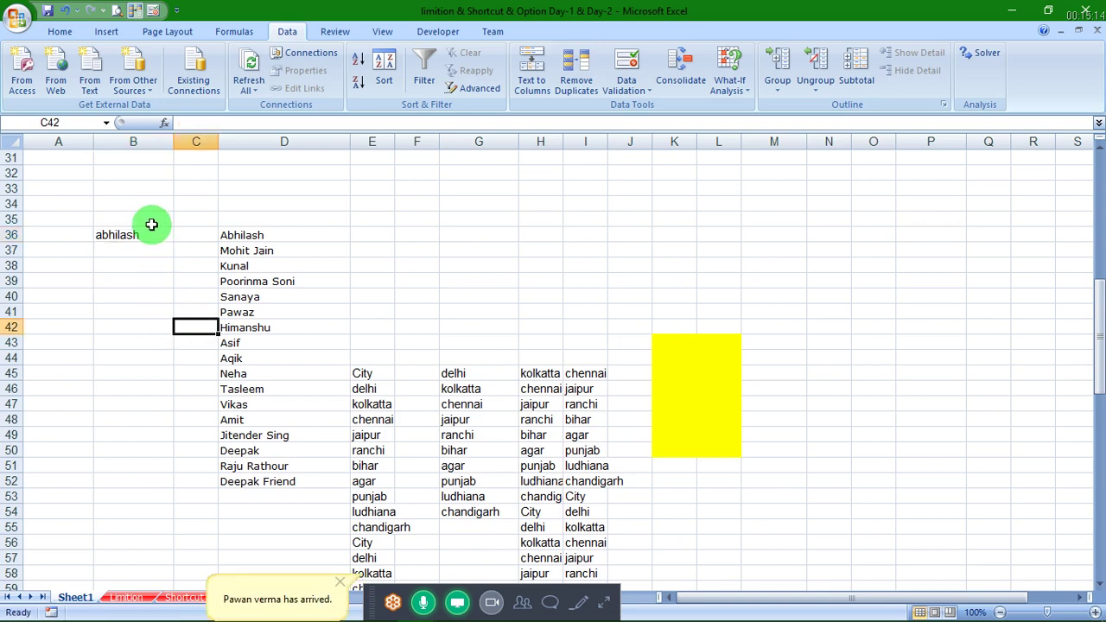
left_click(151, 226)
left_click_drag(174, 242, 172, 445)
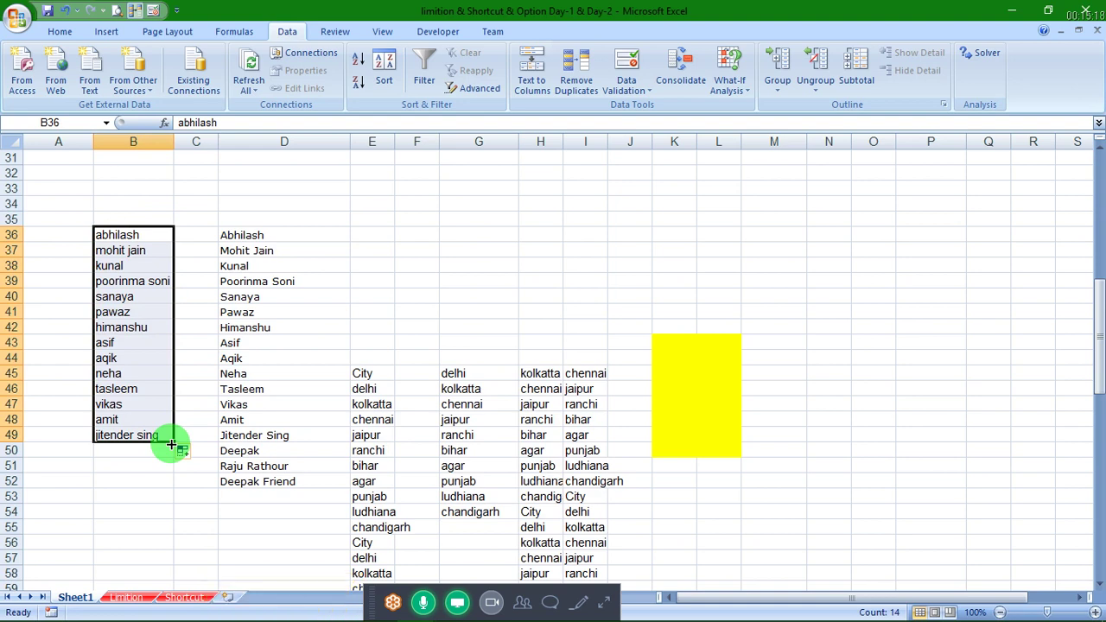
left_click(282, 387)
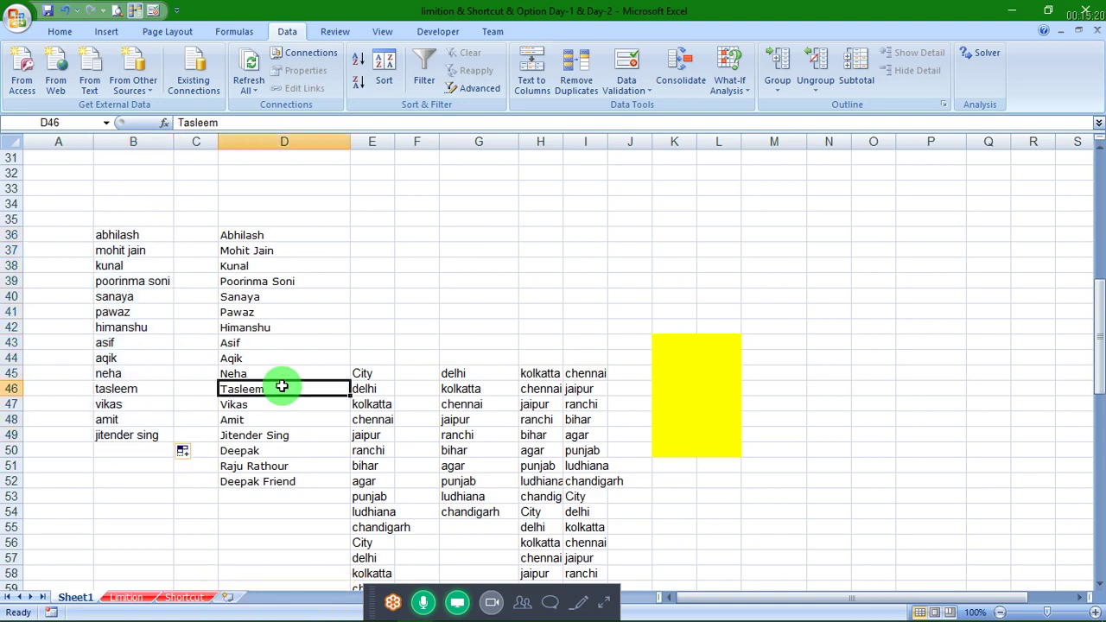
key("alt+Tab")
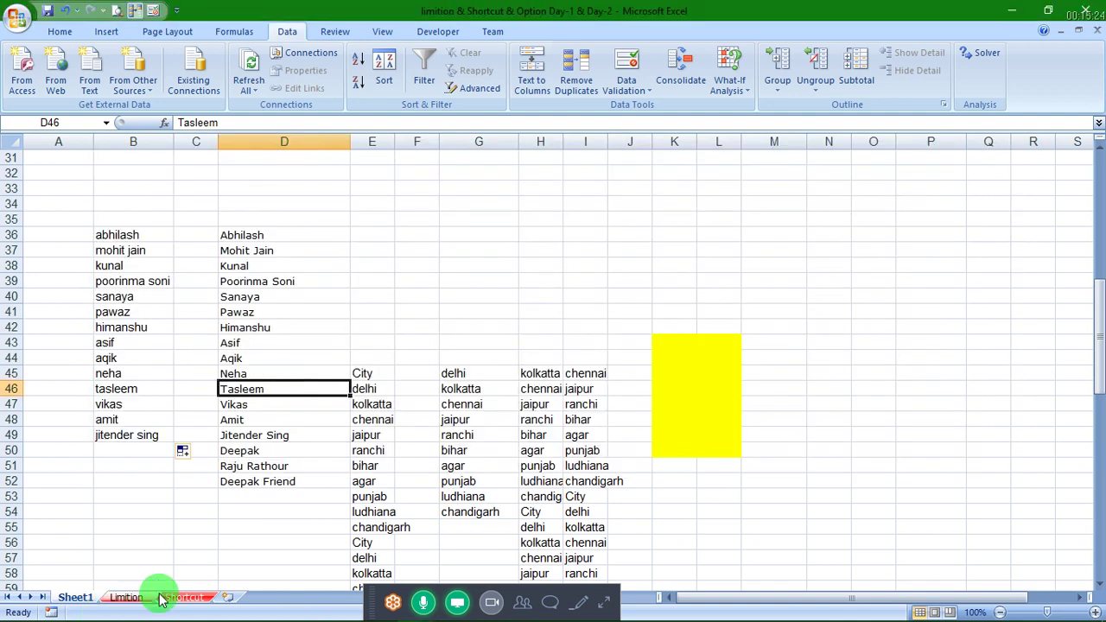
Step: Insert a new blank worksheet, Sheet2, after the Shortcut sheet
left_click(228, 598)
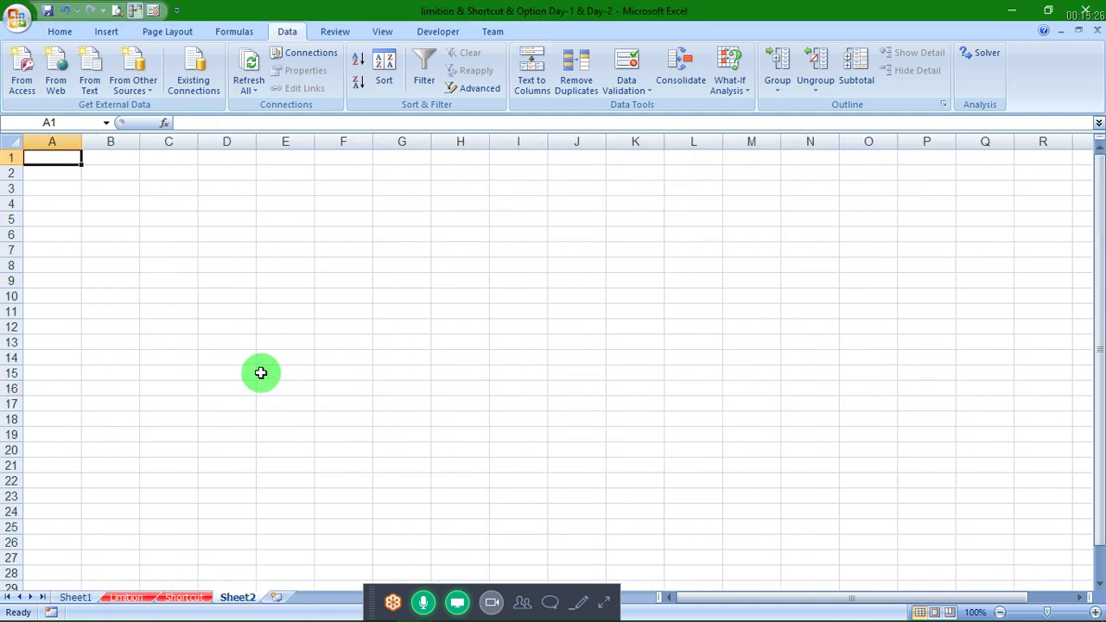
left_click(11, 10)
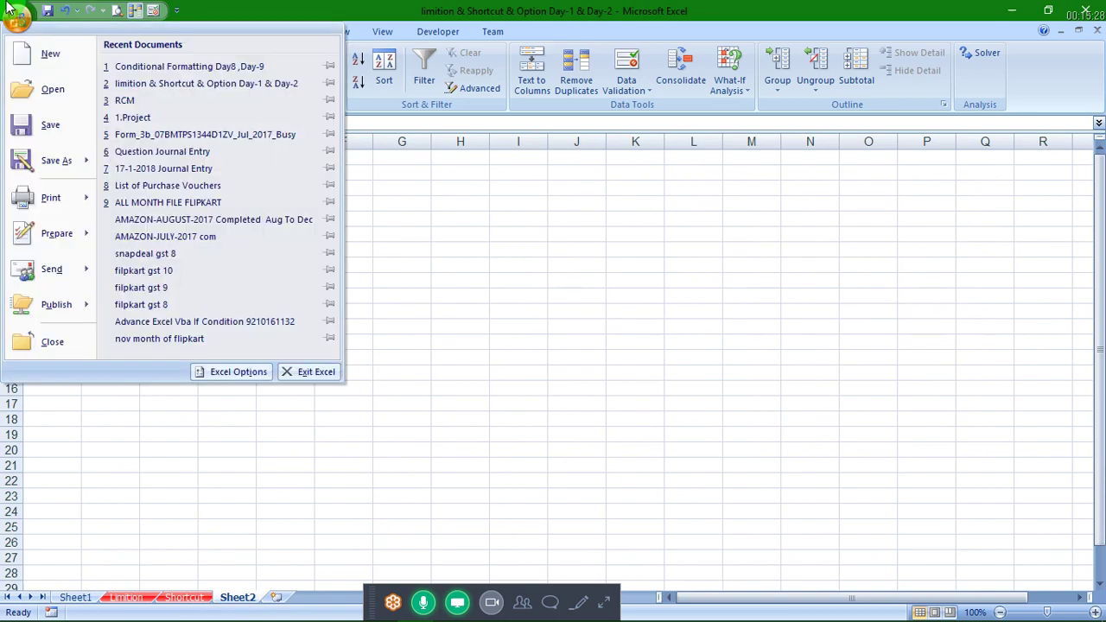
left_click(622, 206)
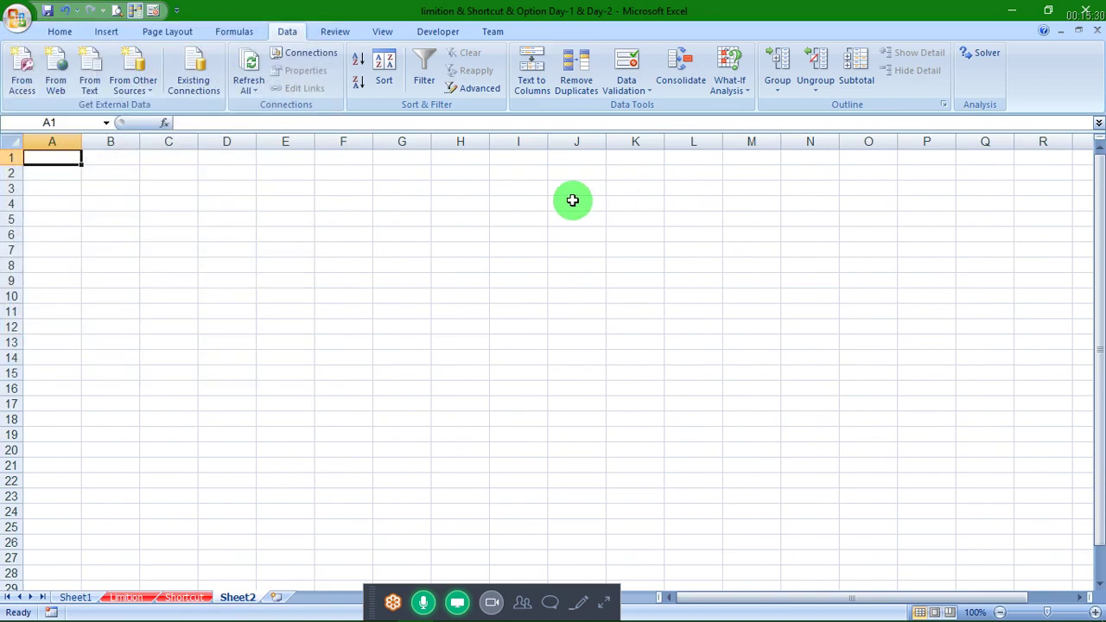
Step: In Book1, view the Advanced Excel Options and leave without changes
key("alt+Tab")
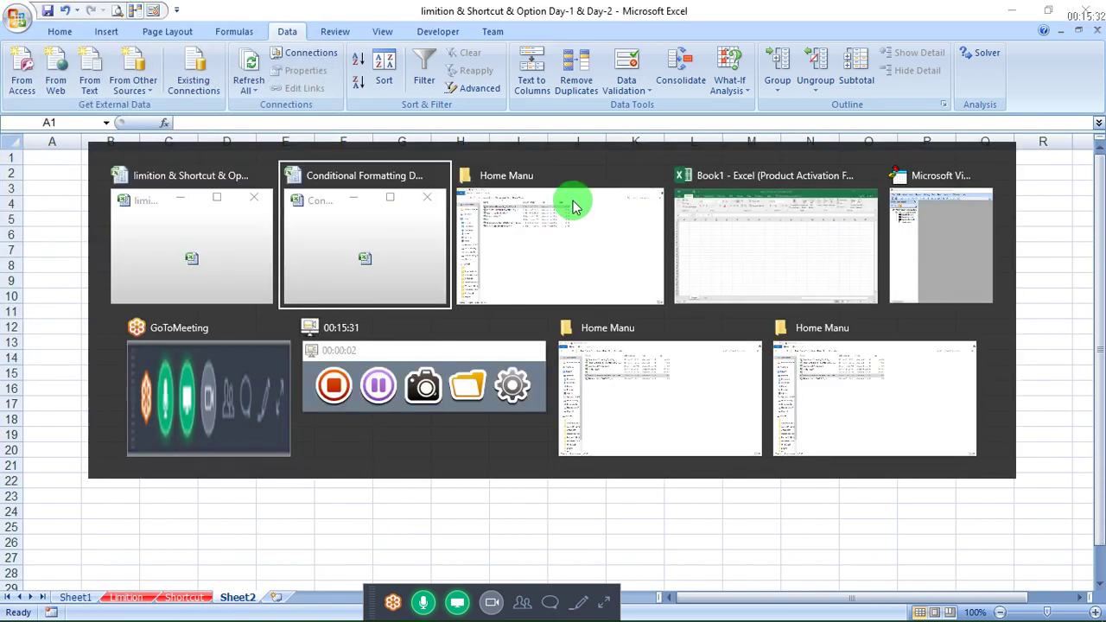
key("alt+Tab")
key("Tab")
key("Tab")
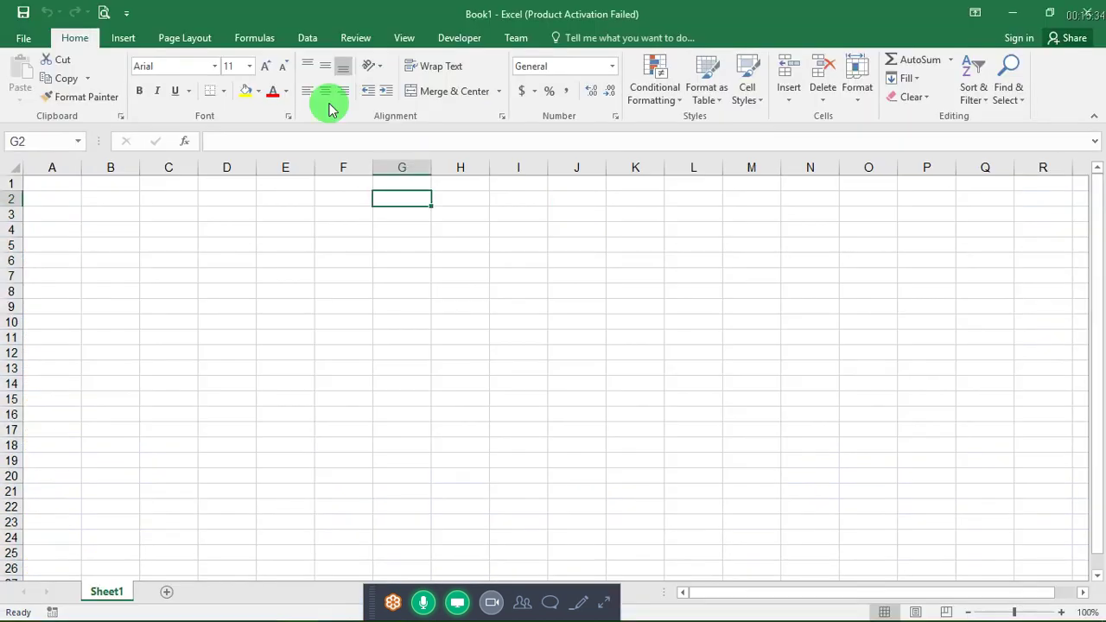
left_click(10, 43)
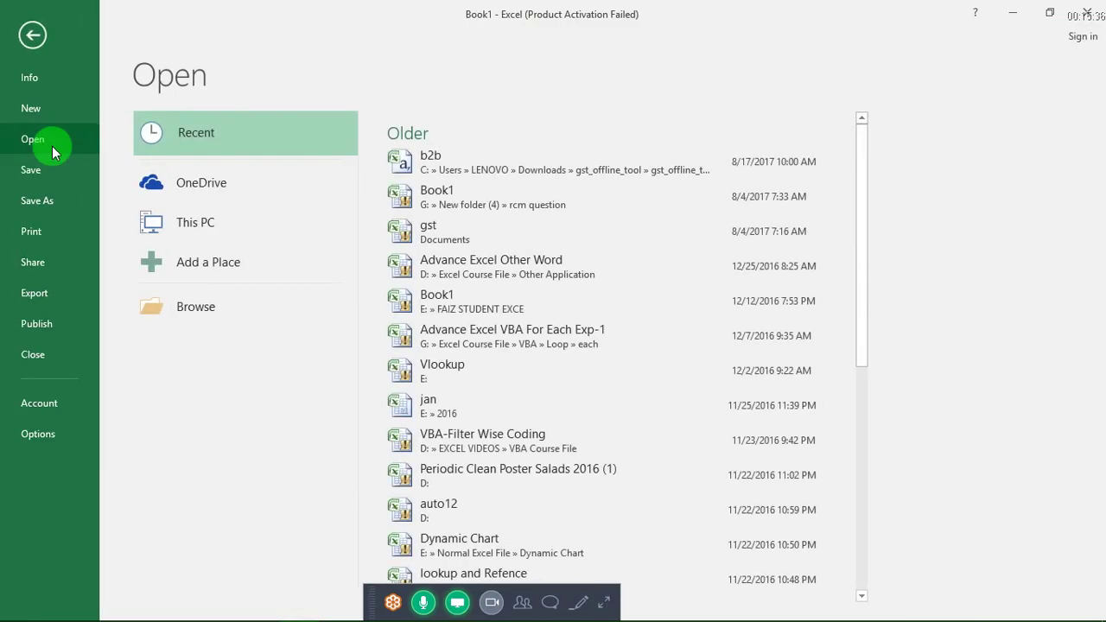
left_click(75, 430)
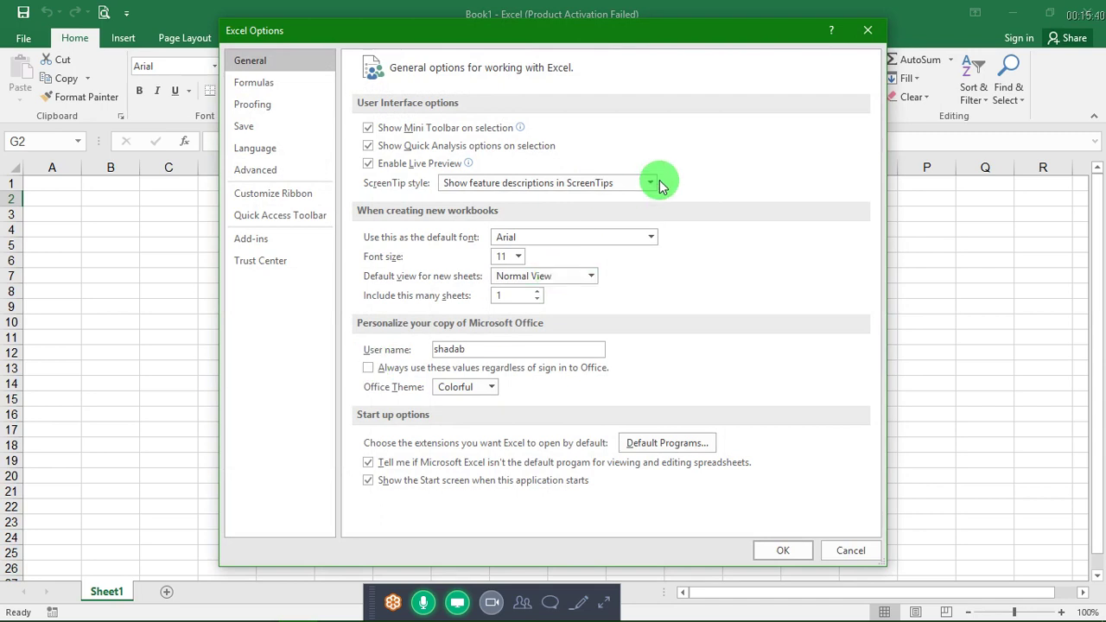
left_click(287, 177)
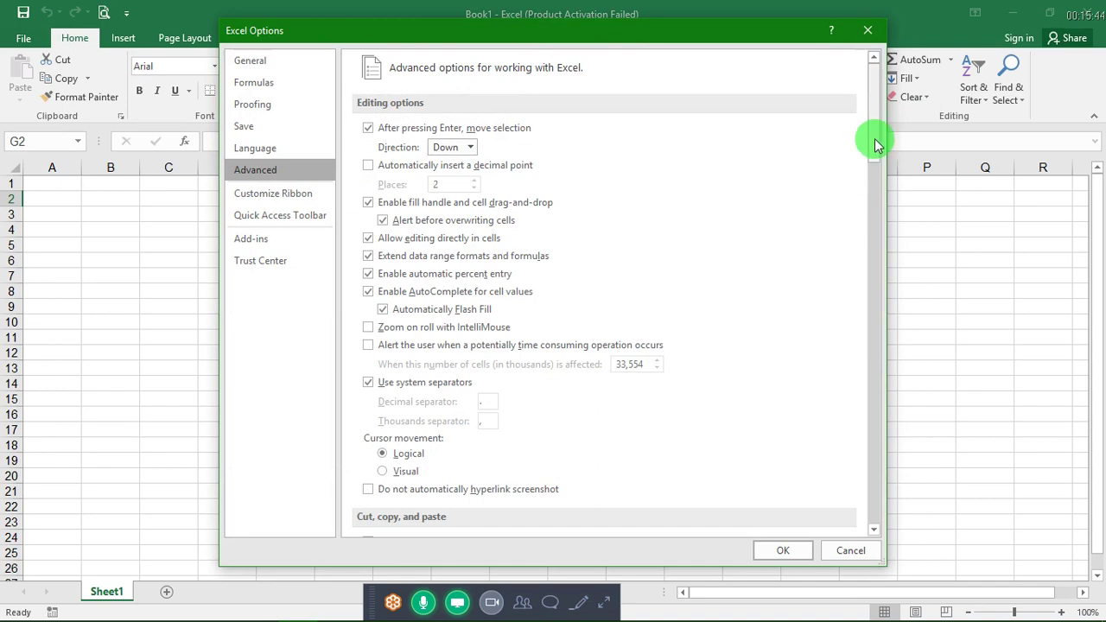
mouse_move(877, 134)
left_mouse_down()
mouse_move(913, 308)
mouse_move(921, 461)
left_mouse_up()
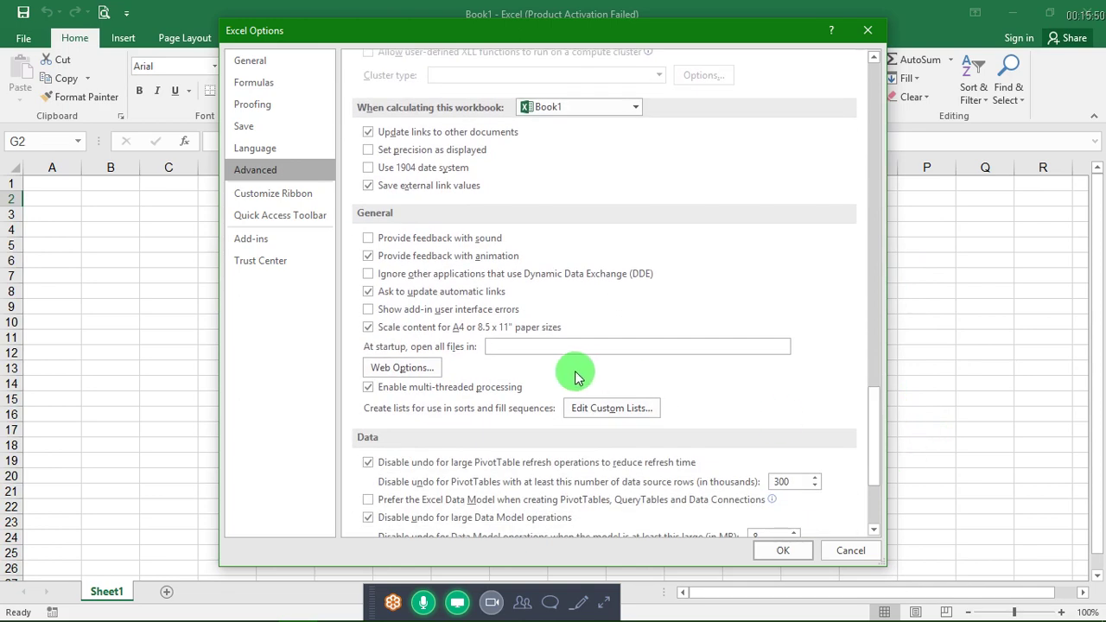
left_click(623, 419)
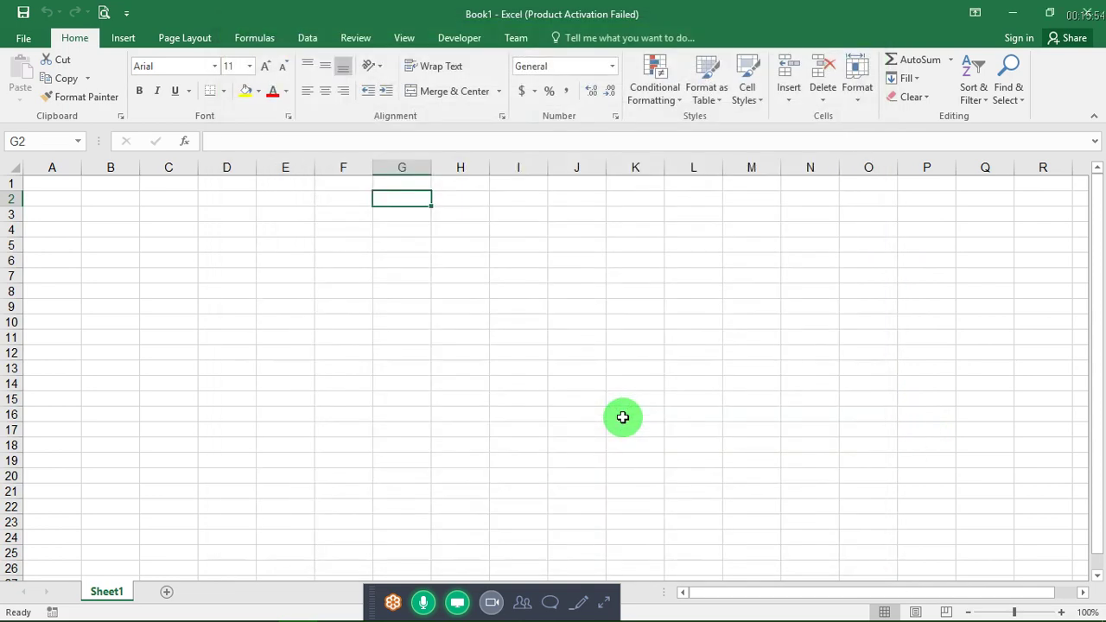
Step: Try sorting Book1's empty sheet, dismiss the warning, and return to the limition workbook
left_click(976, 102)
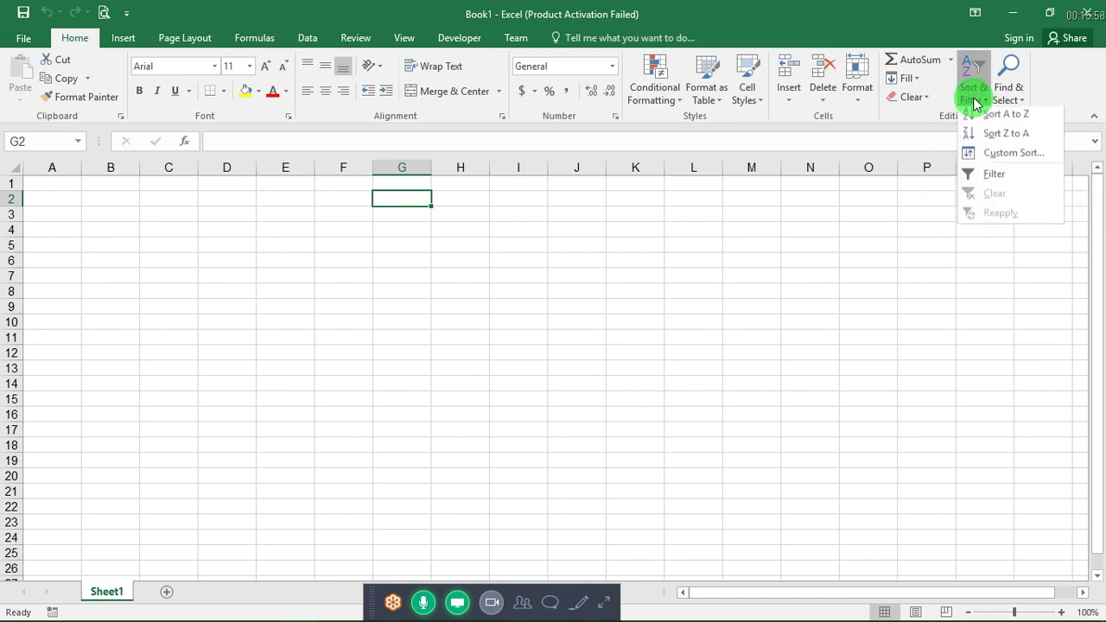
left_click(978, 156)
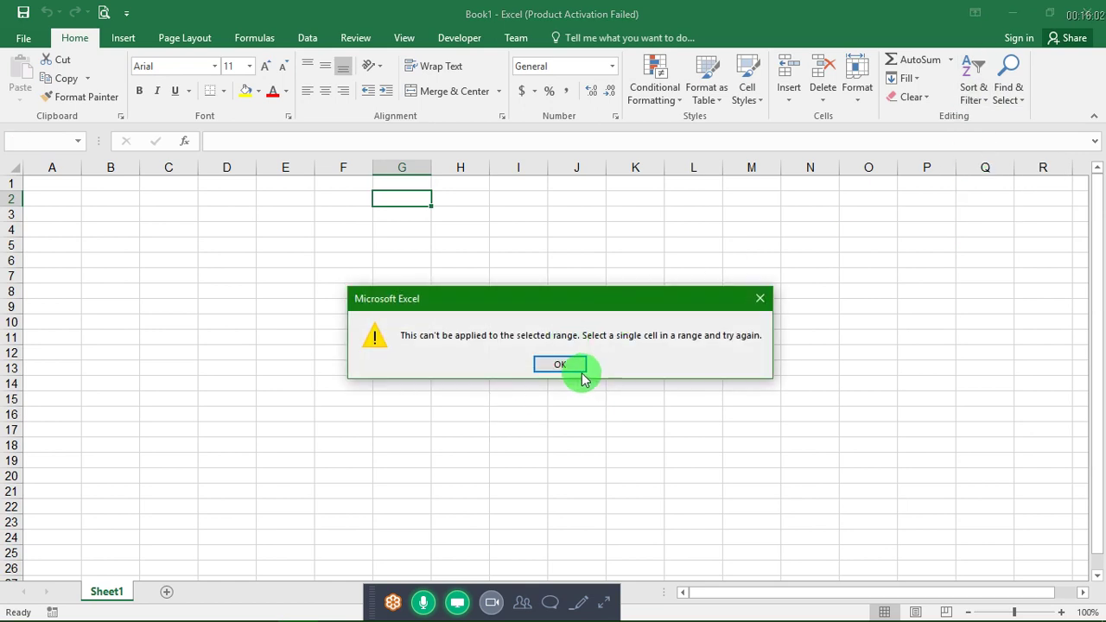
left_click(570, 365)
key("alt+Tab")
key("Escape")
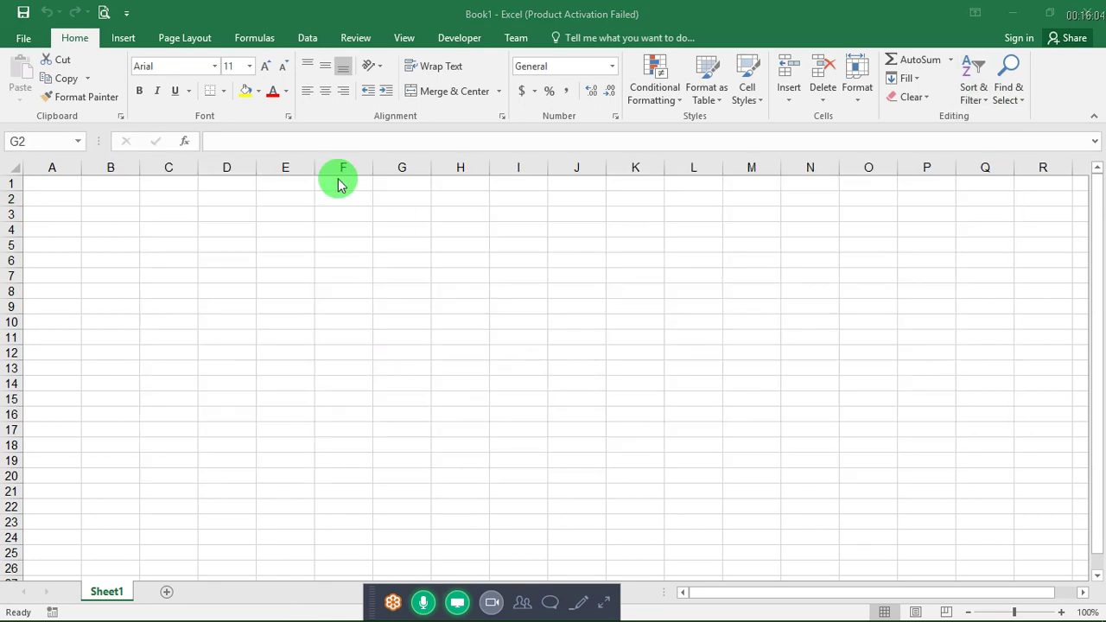
key("Up")
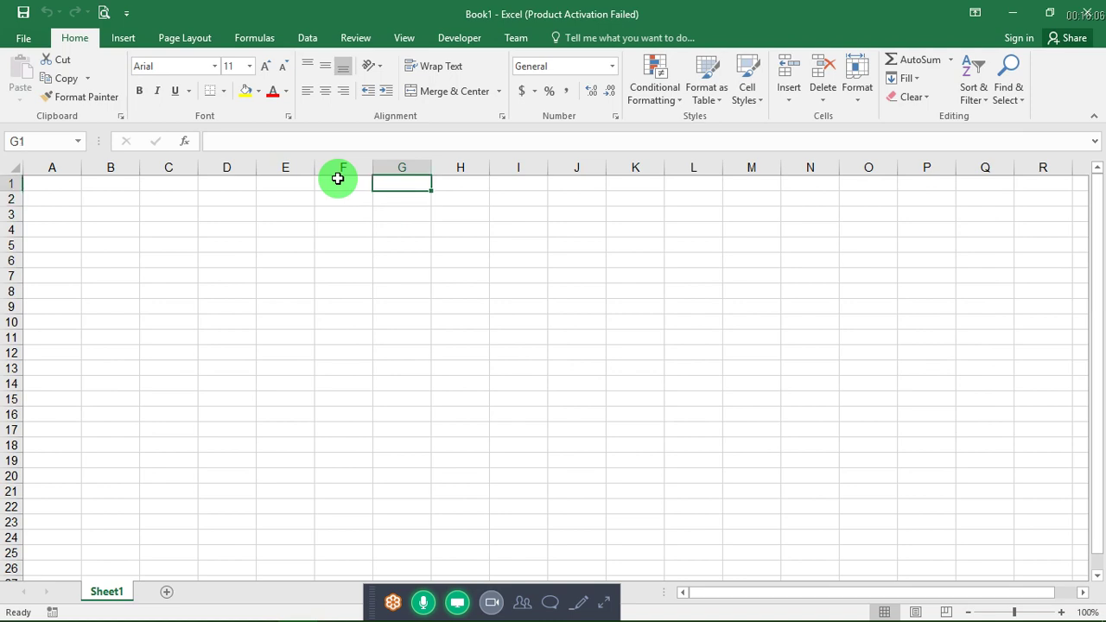
key("alt+Tab")
key("alt+Tab")
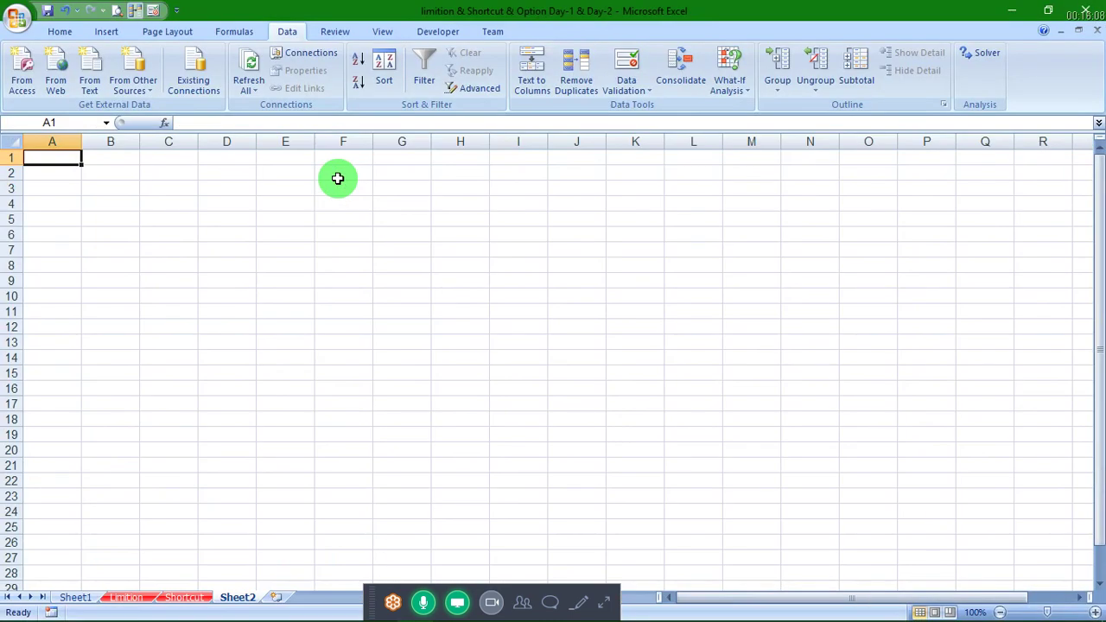
Step: On the Limition sheet, Custom Sort column B with expanded selection and choose Custom List order
left_click(127, 598)
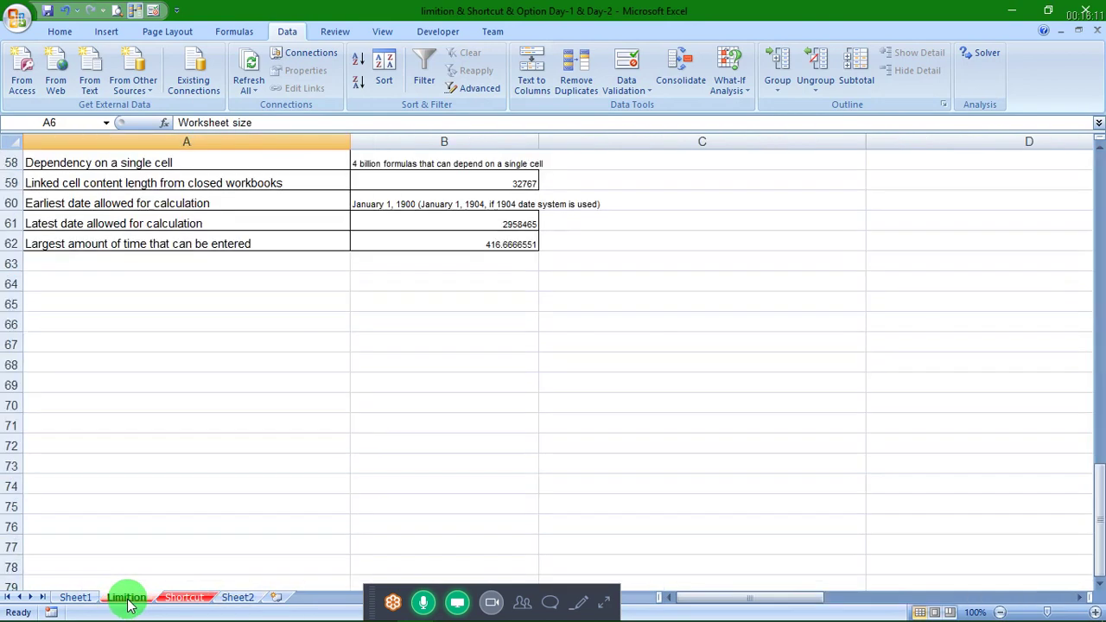
left_click(419, 143)
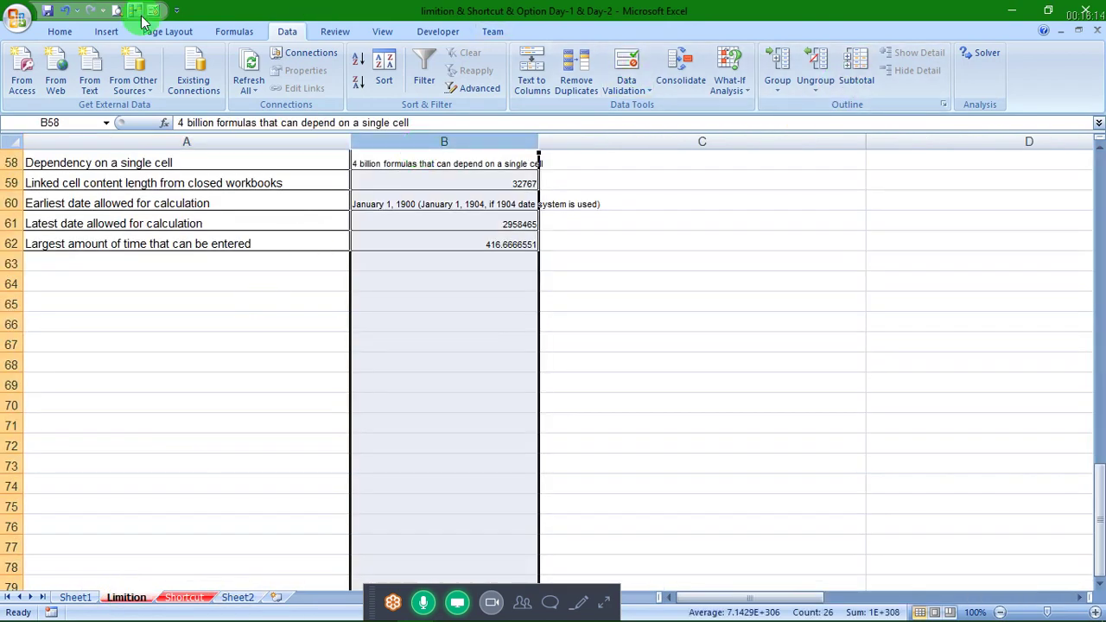
left_click(62, 30)
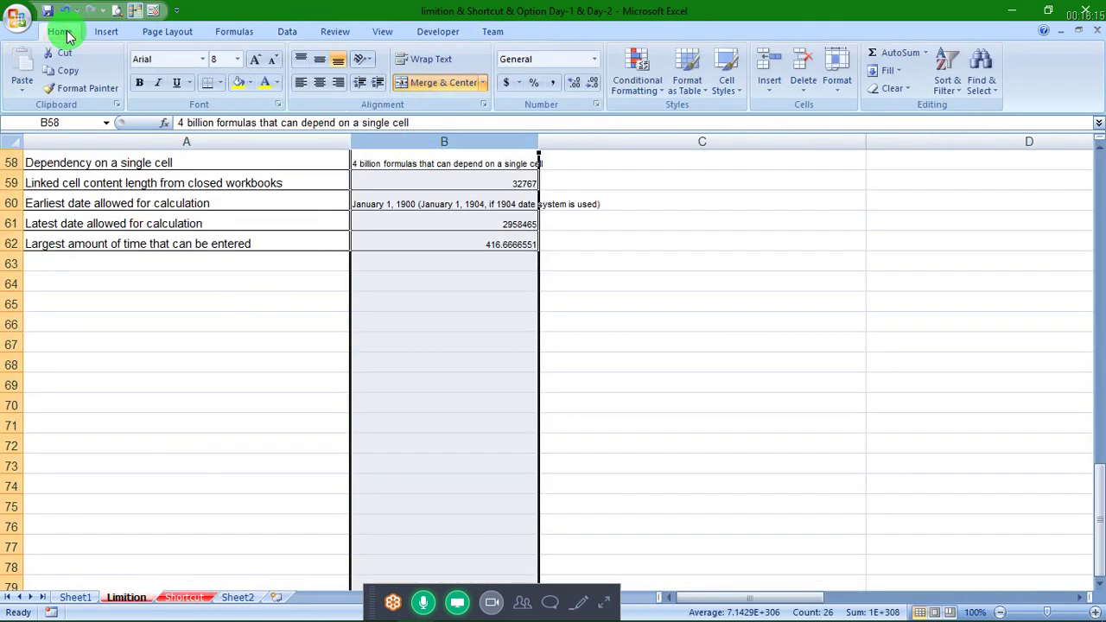
left_click(944, 84)
left_click(948, 142)
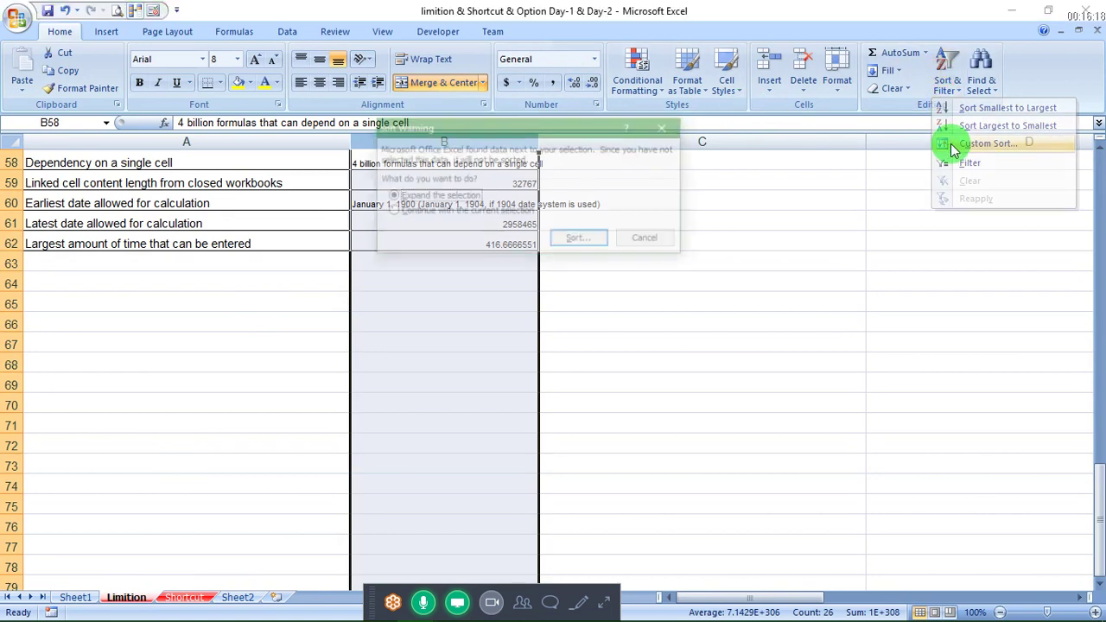
key("Escape")
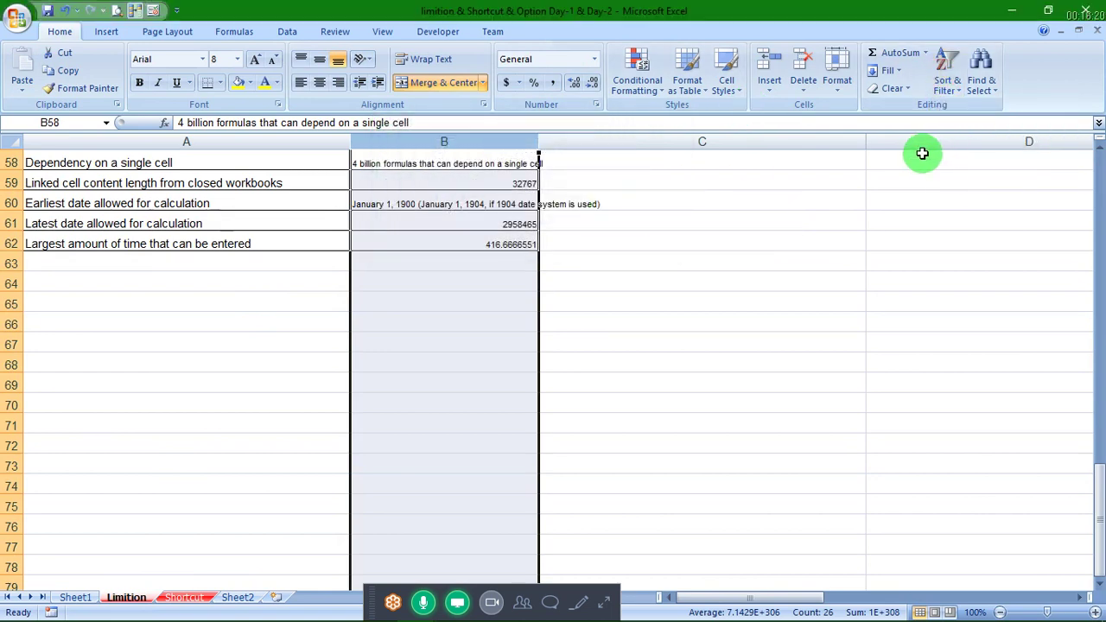
left_click(947, 82)
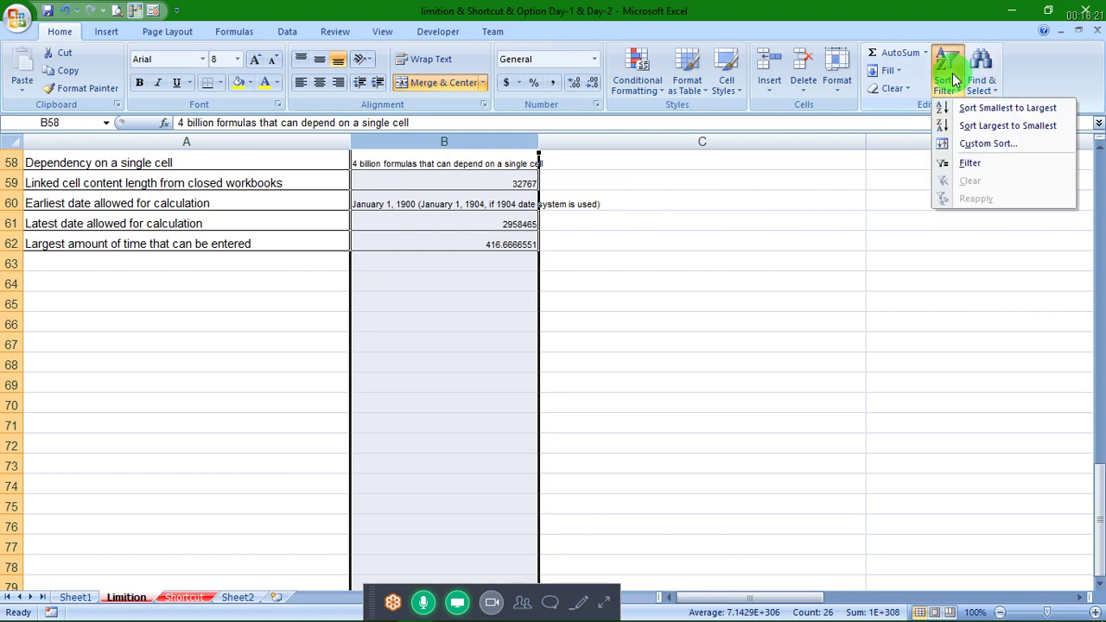
left_click(950, 144)
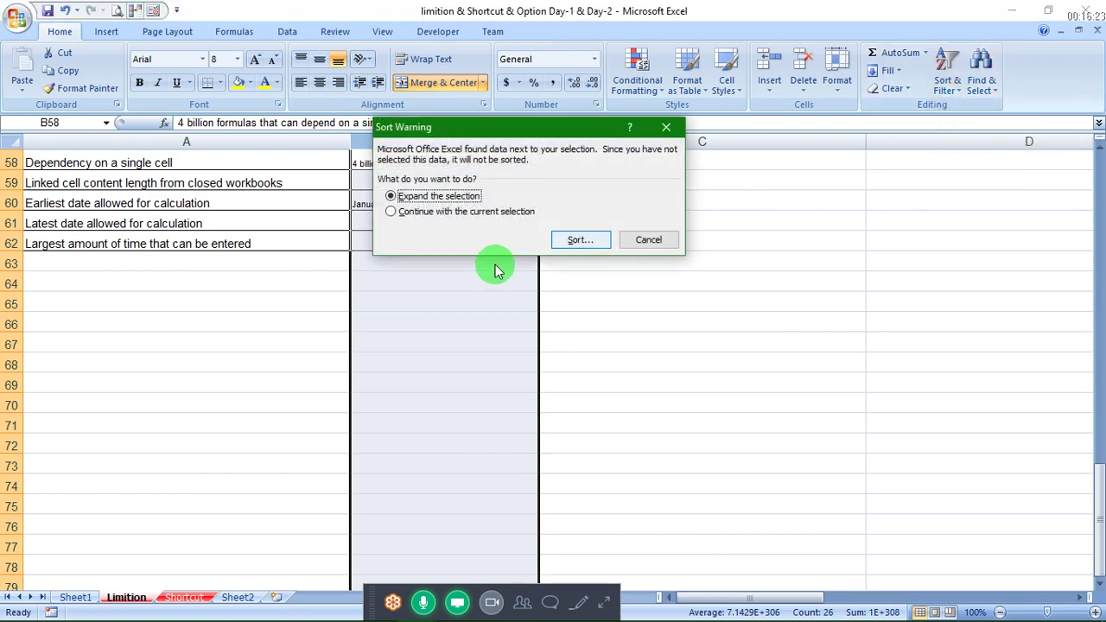
left_click(591, 241)
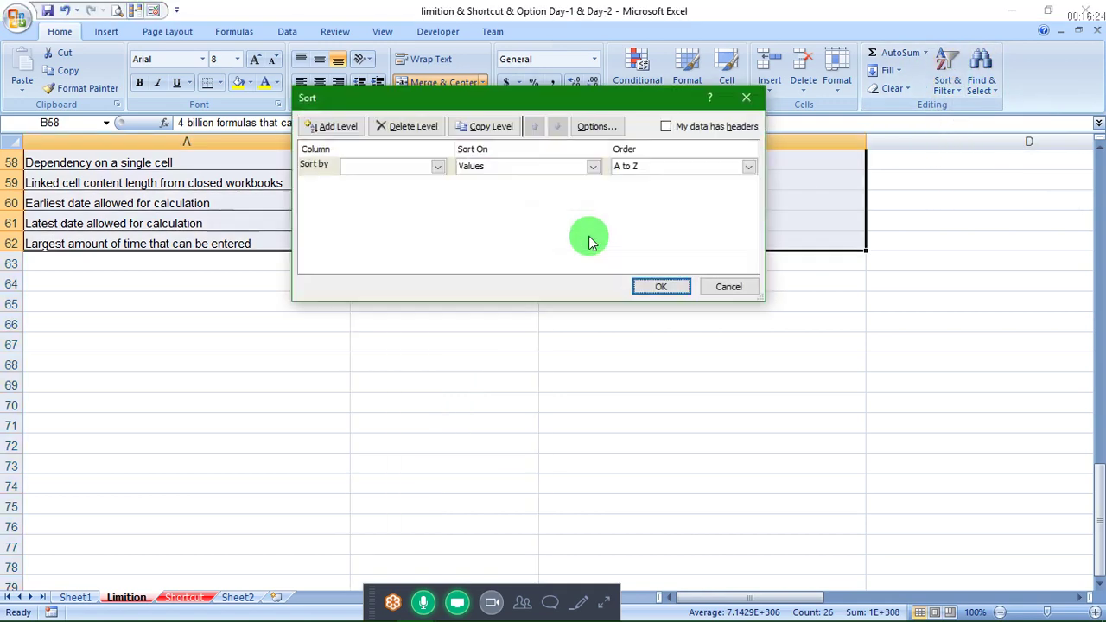
left_click(651, 168)
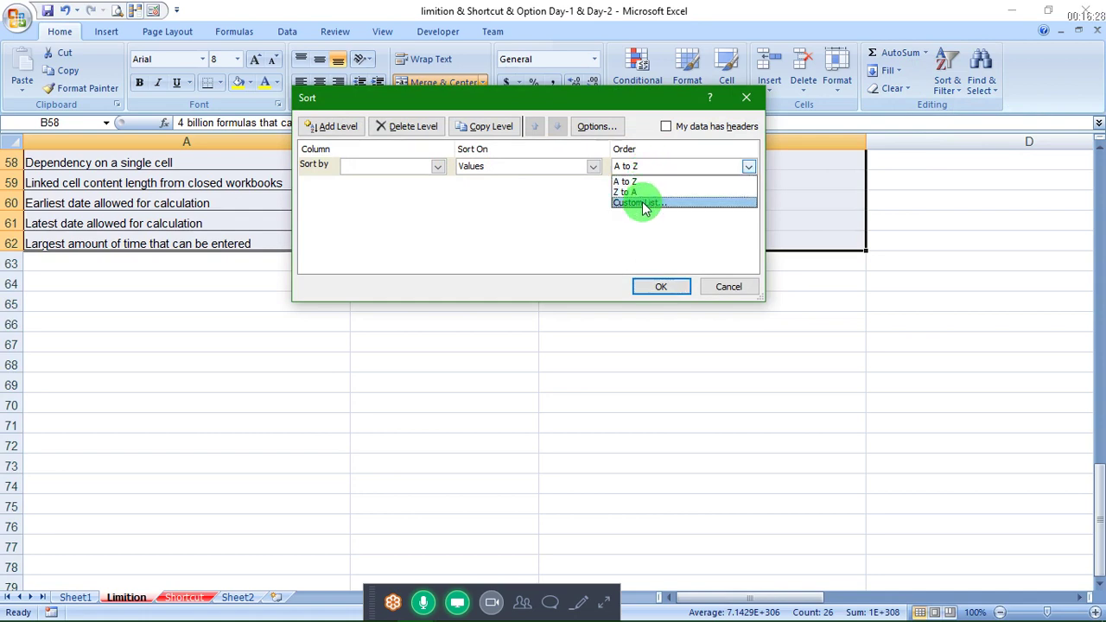
left_click(642, 202)
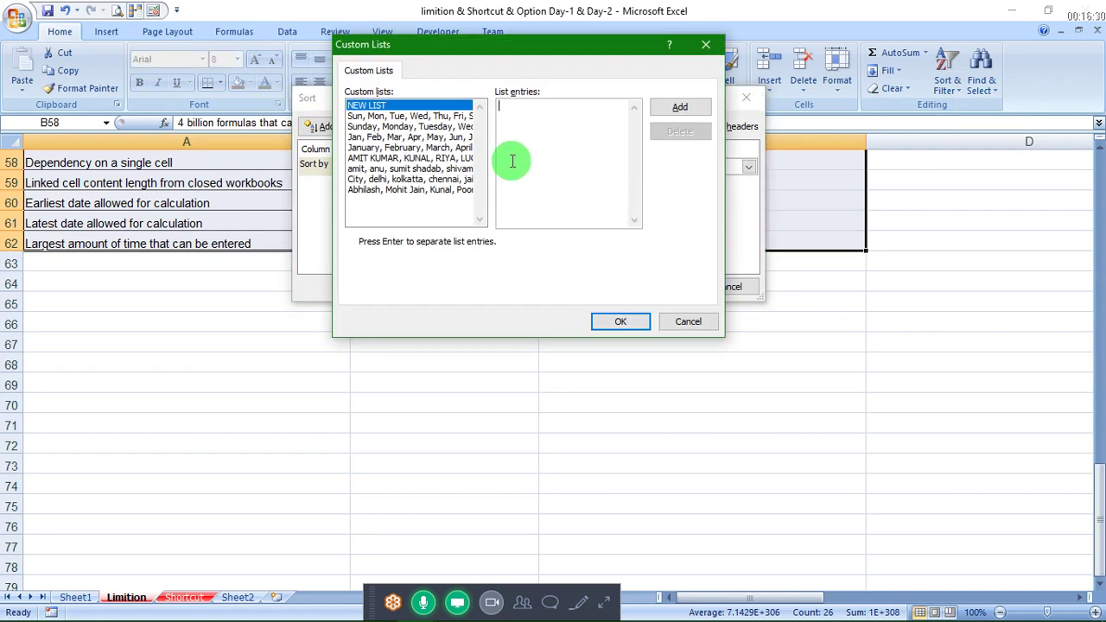
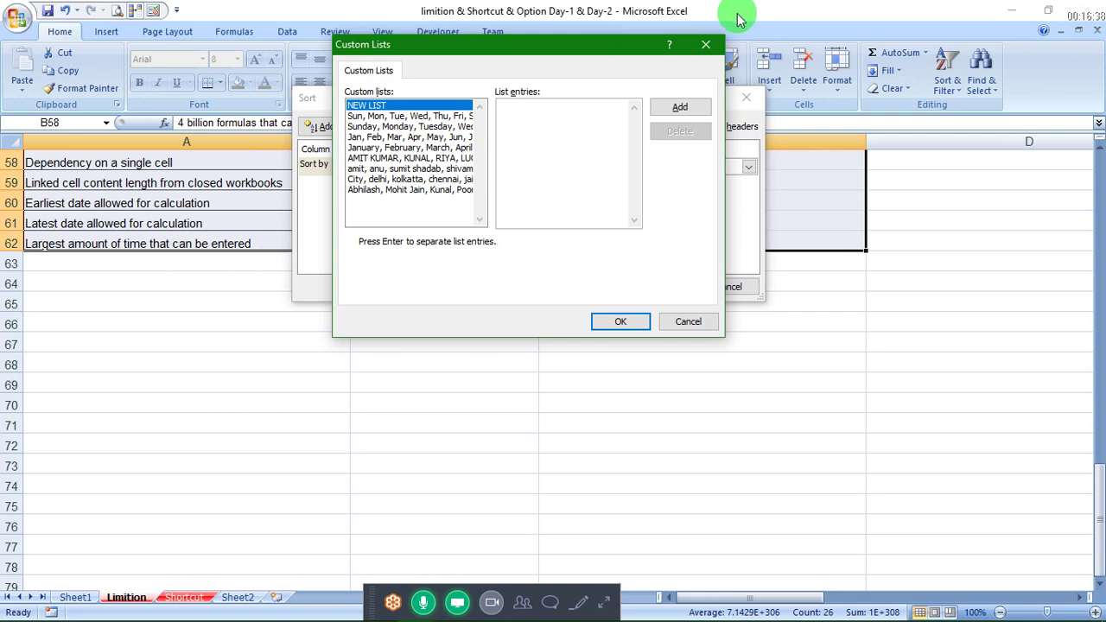
Step: Dismiss the Custom Lists and Sort dialogs without sorting and select cell C62
left_click(705, 46)
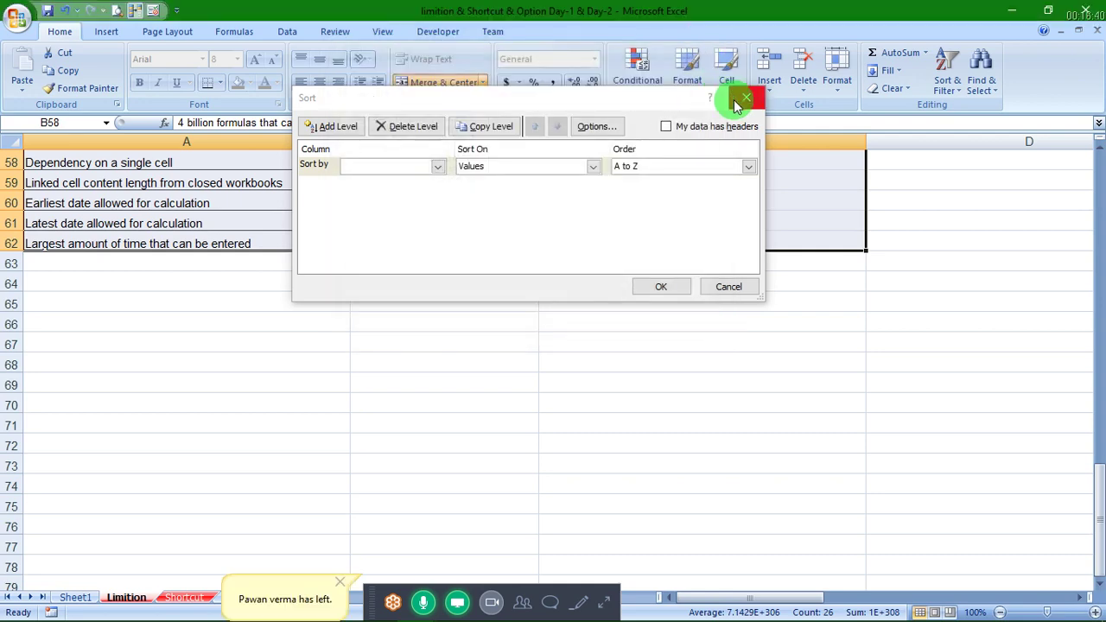
left_click(743, 96)
left_click(591, 237)
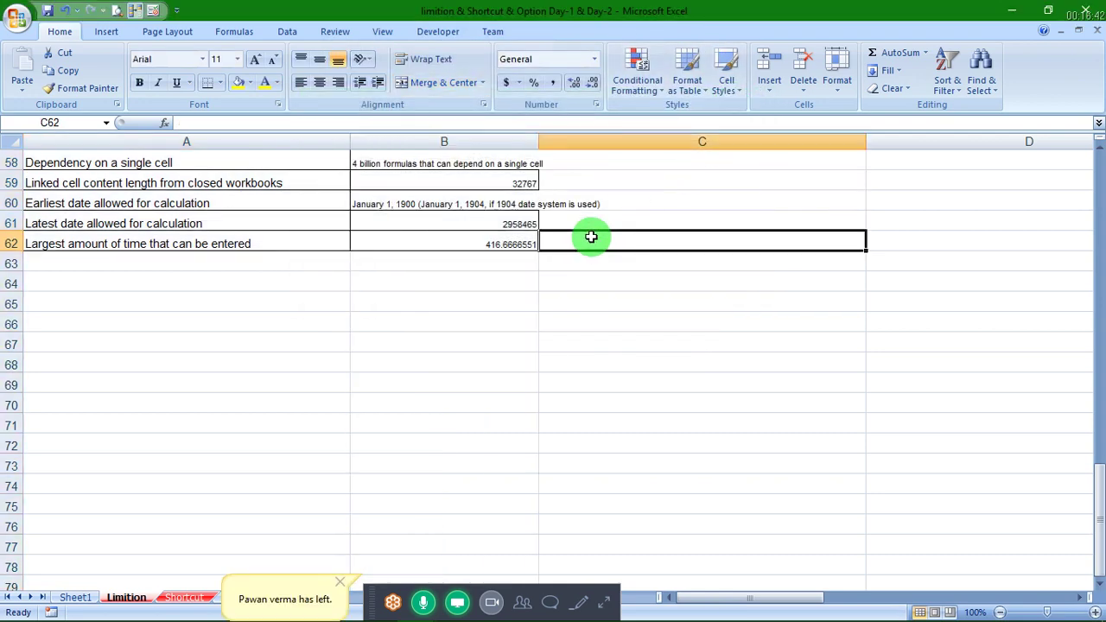
Step: Go from the Shortcut sheet to blank Sheet2, then open and cancel Excel Options
left_click(185, 598)
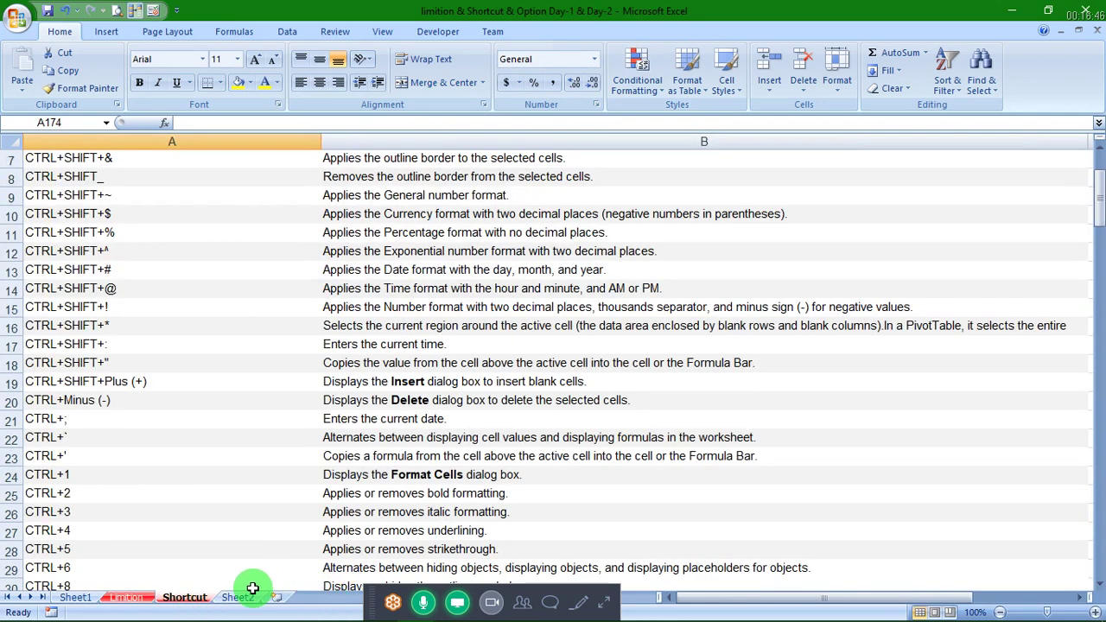
left_click(247, 599)
left_click(17, 15)
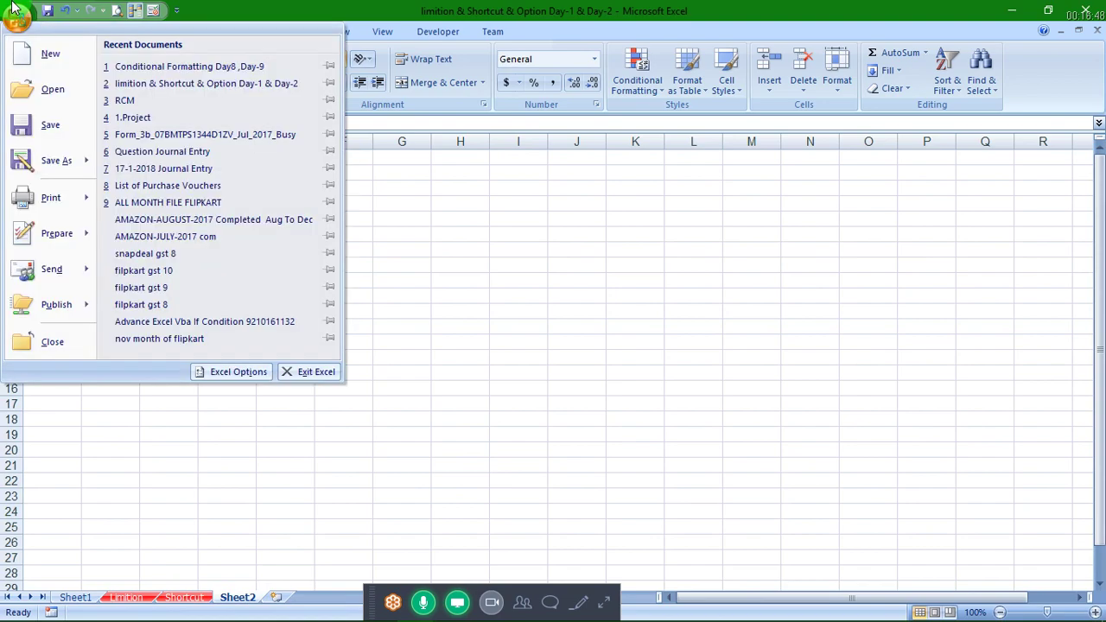
left_click(217, 370)
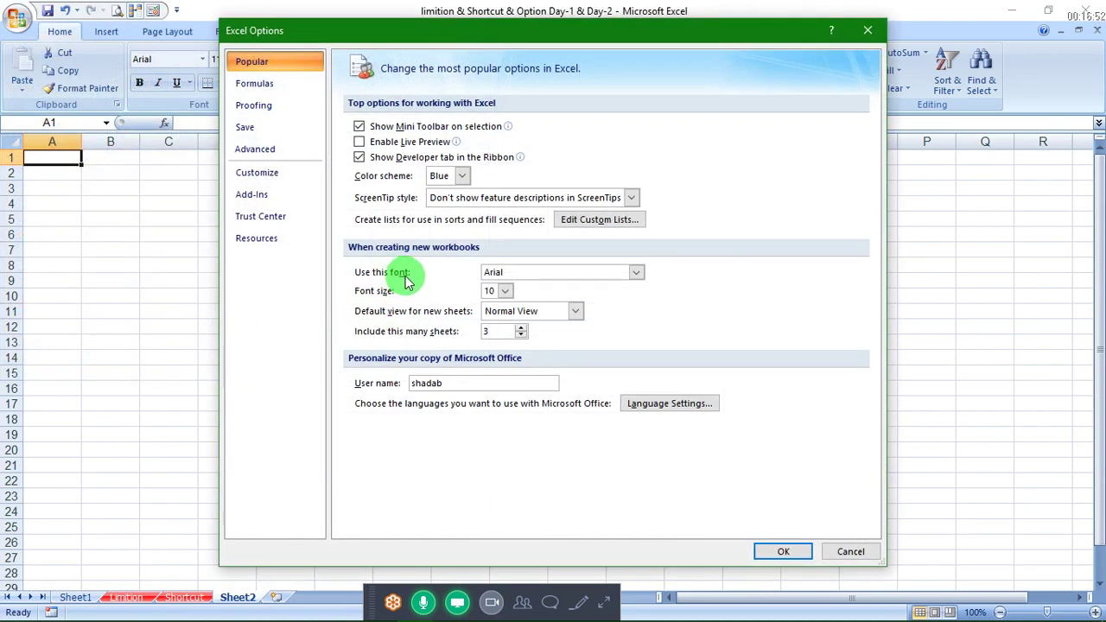
key("Escape")
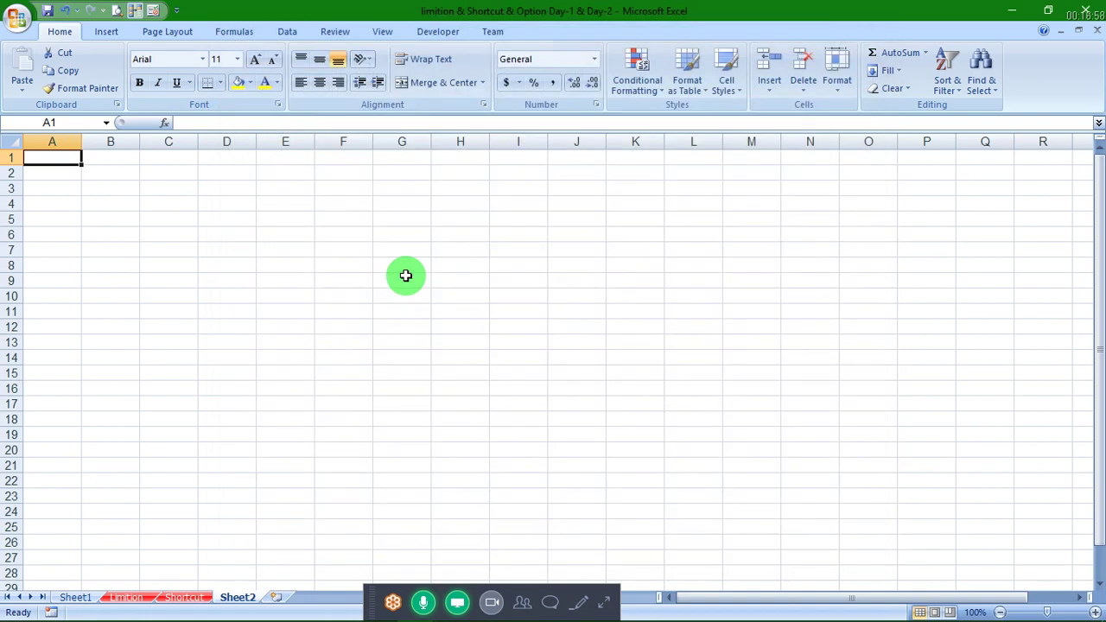
Step: Select cell D7 and browse the font list, leaving the font as Arial
left_click(217, 244)
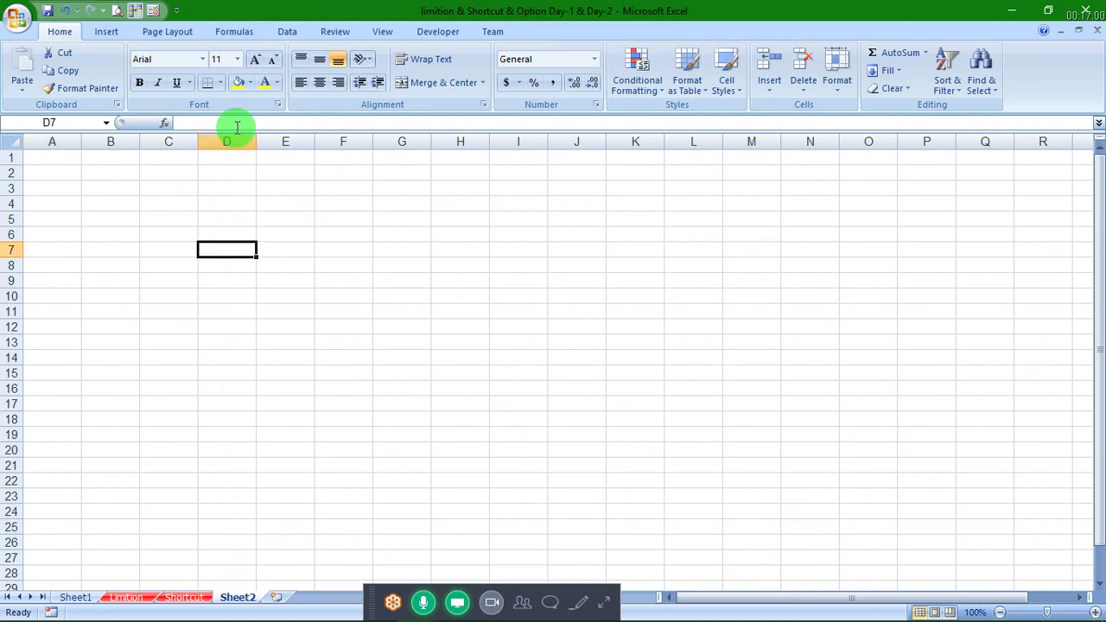
left_click(202, 59)
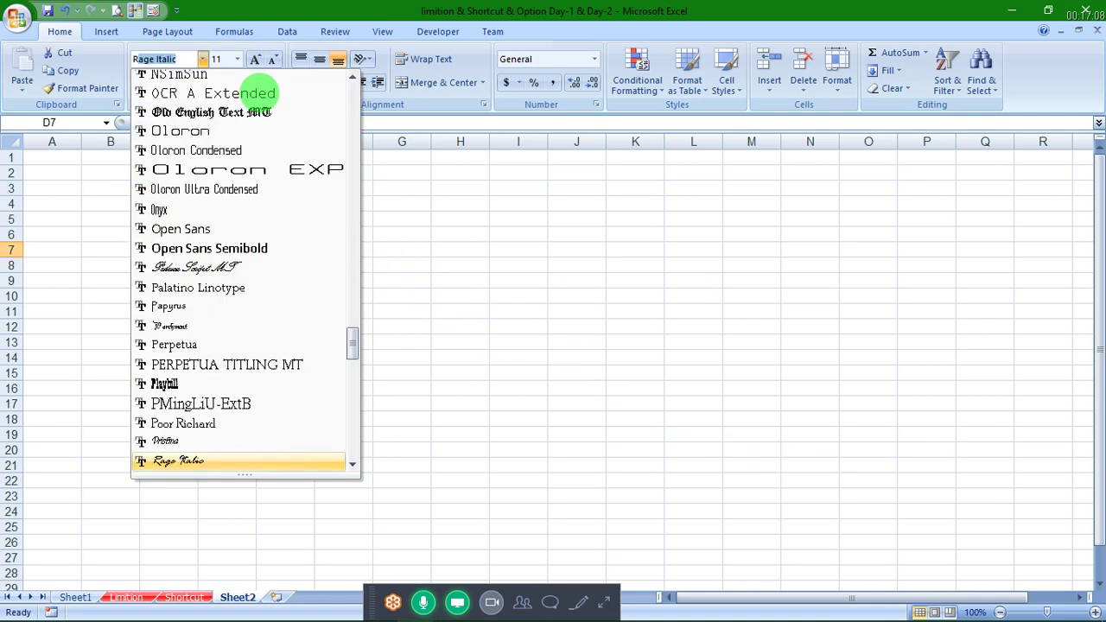
key("Escape")
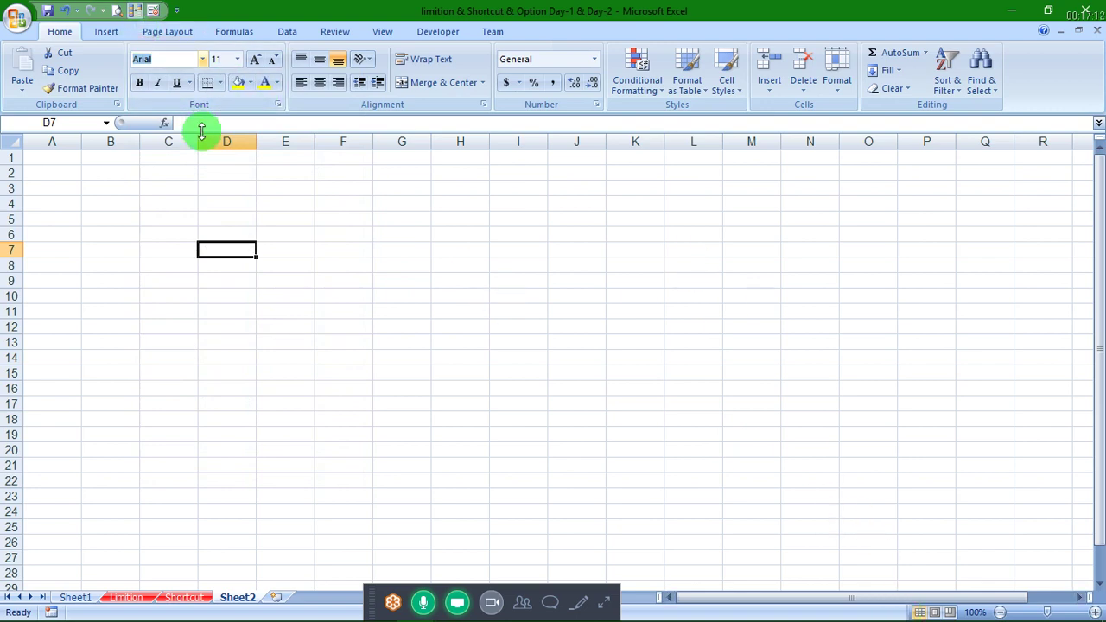
type("A")
key("Escape")
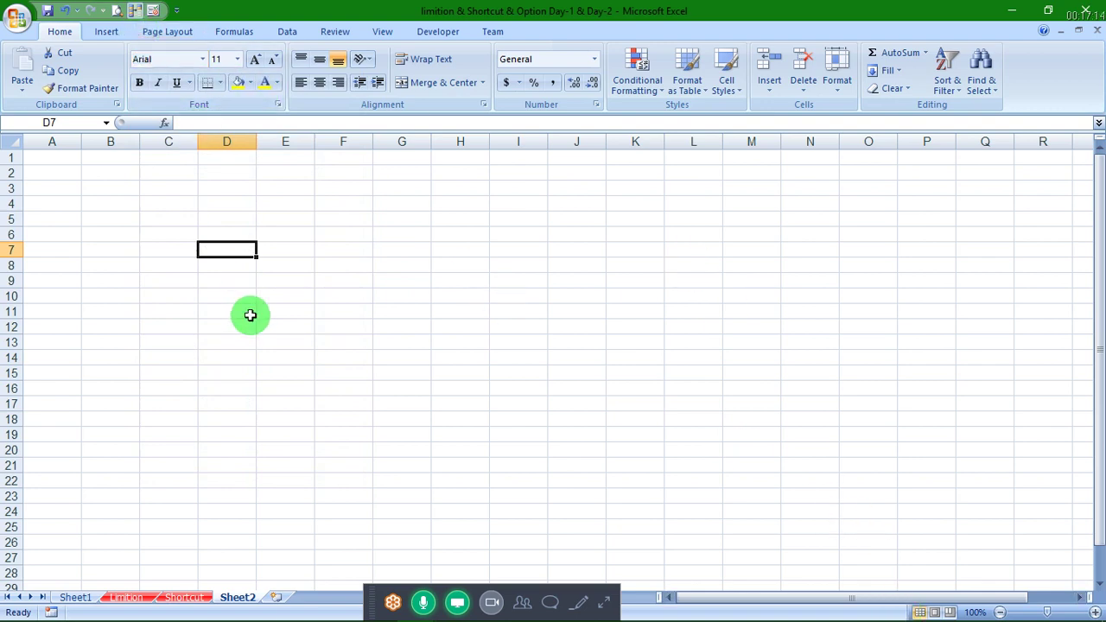
Step: Set D7 to Wingdings 2 and enter 'p' so it shows a check mark
left_click(203, 59)
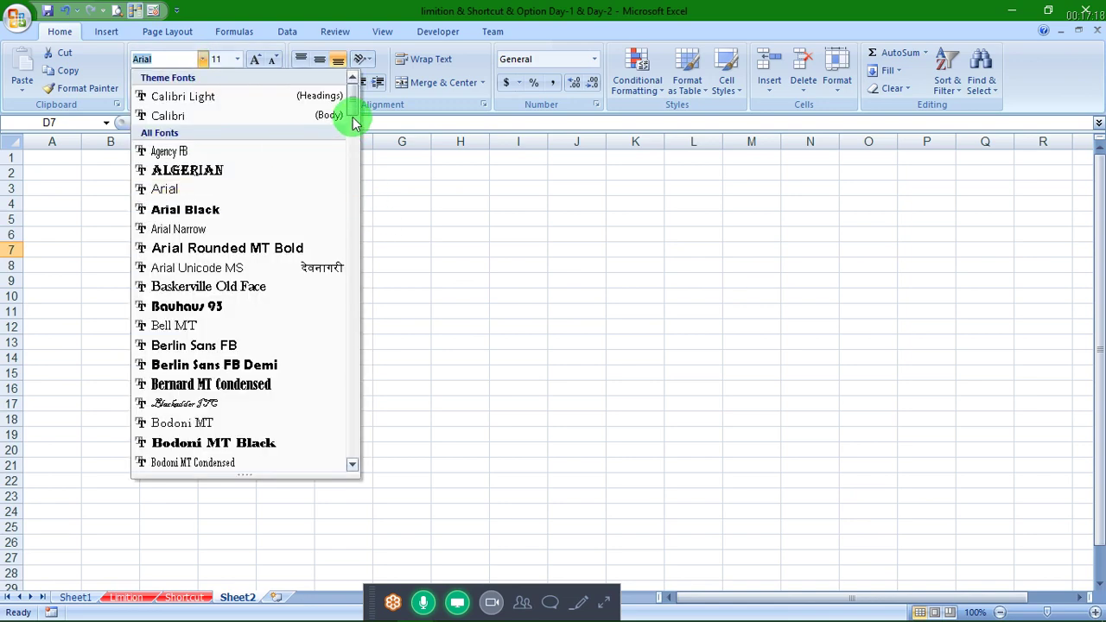
left_click_drag(354, 115, 366, 464)
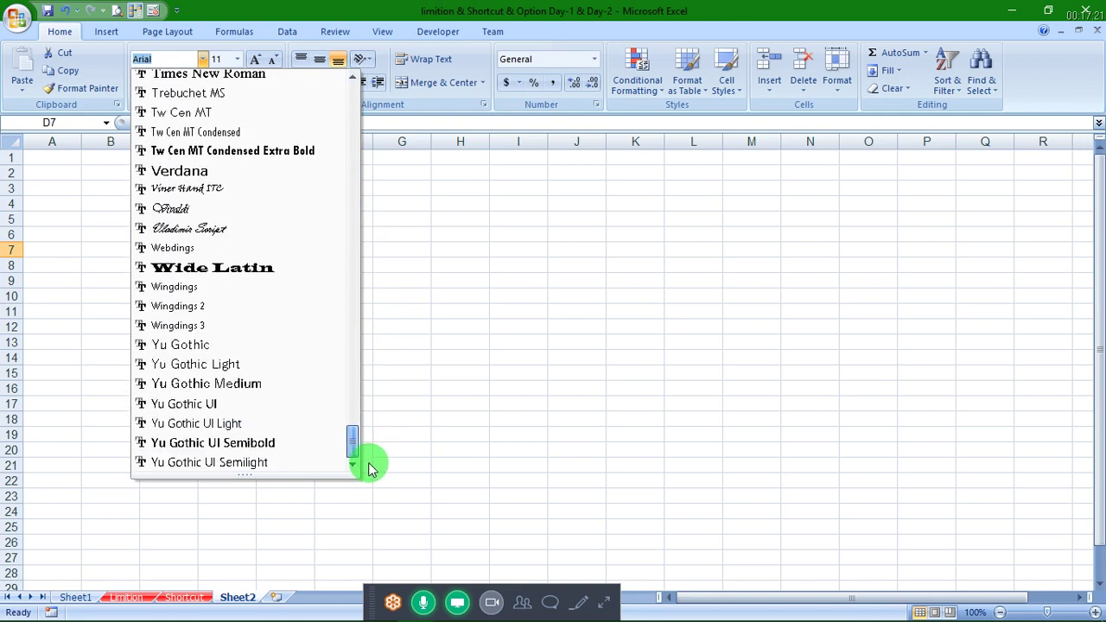
left_click(194, 308)
type("p")
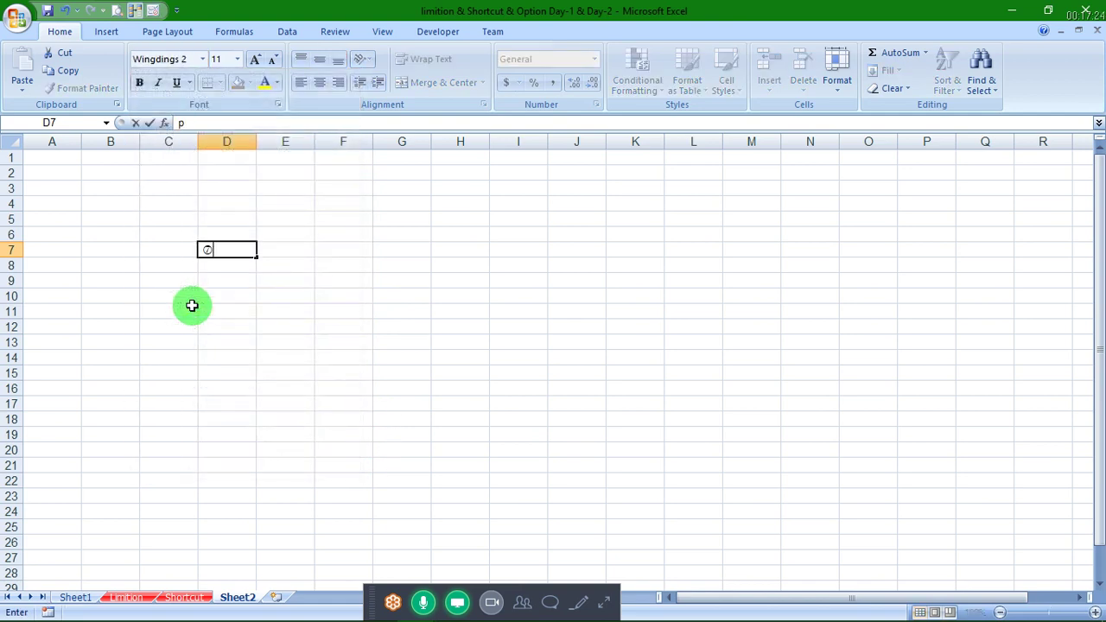
key("Return")
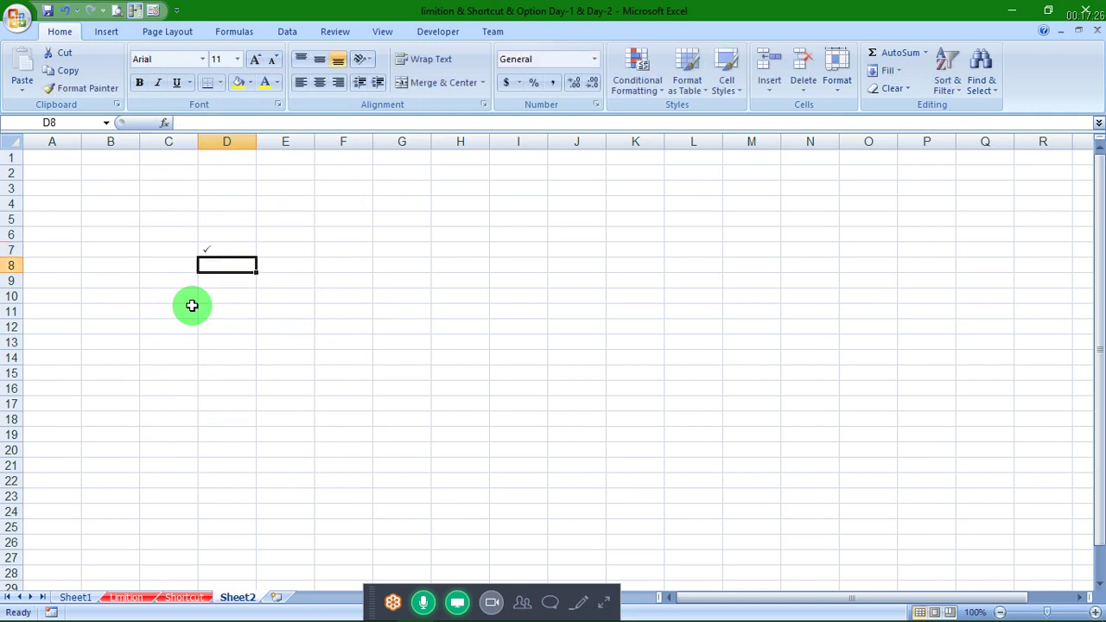
left_click(226, 250)
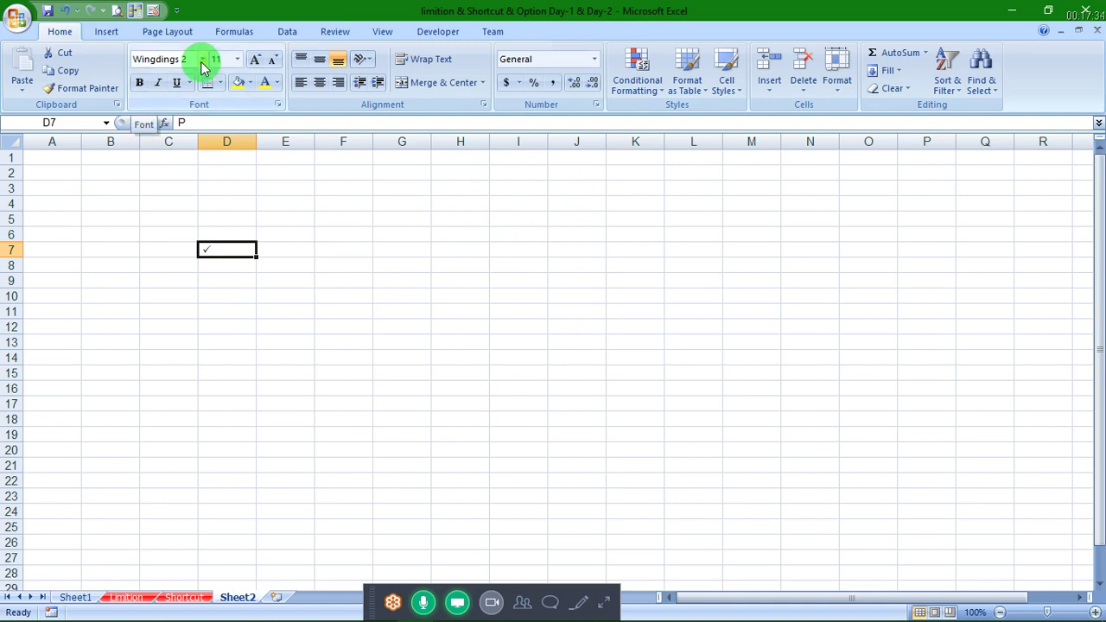
left_click(281, 254)
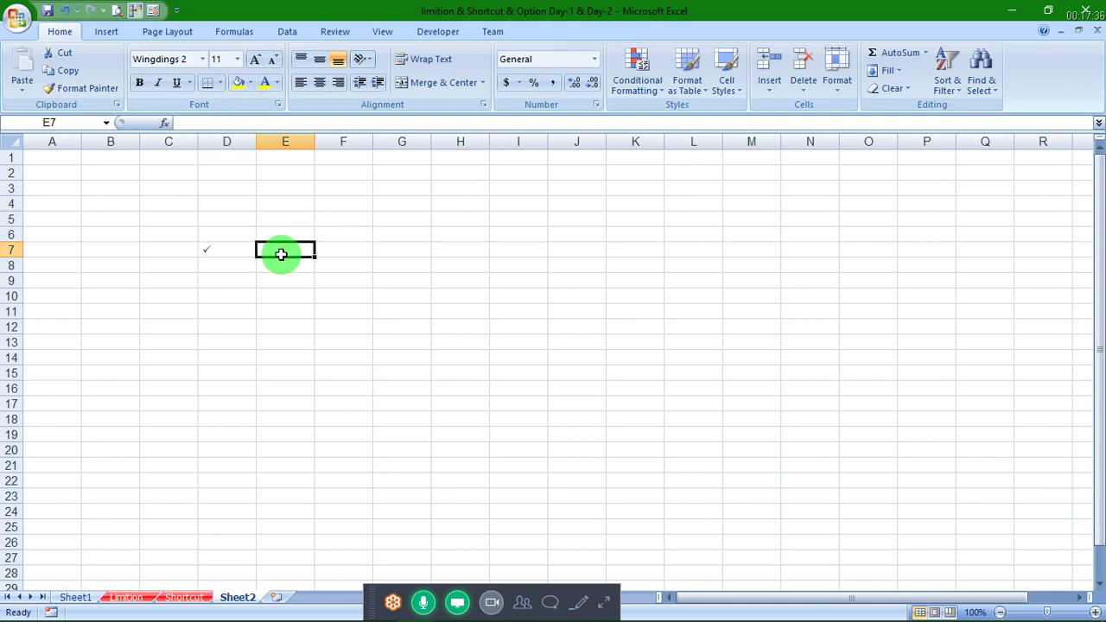
left_click(404, 279)
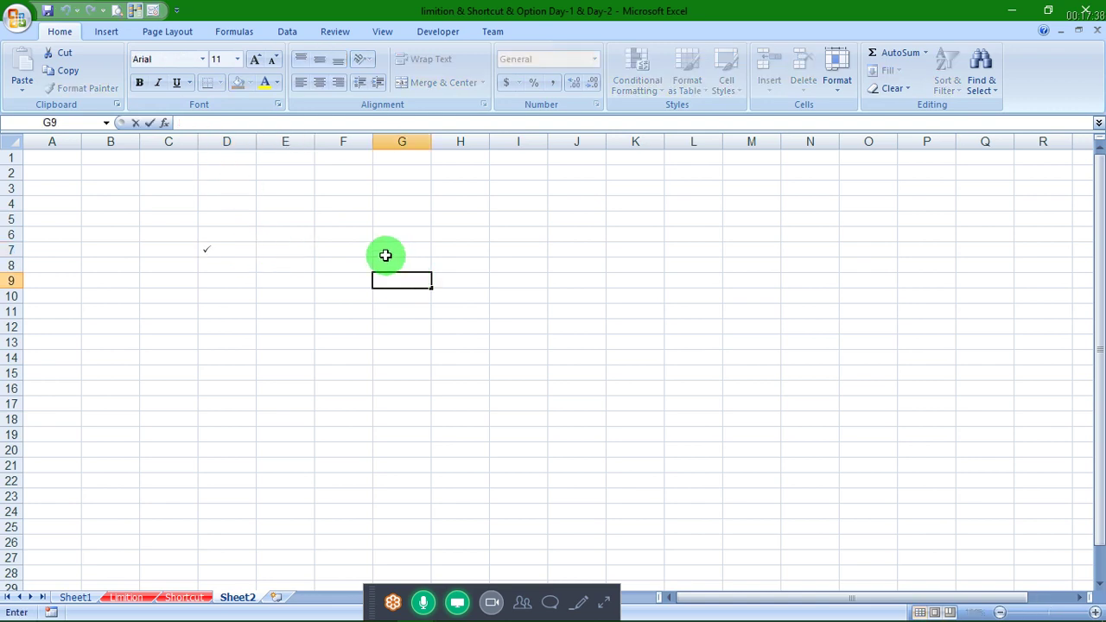
Step: Enter HINDI into cell G7, keeping its font as Arial
left_click(386, 257)
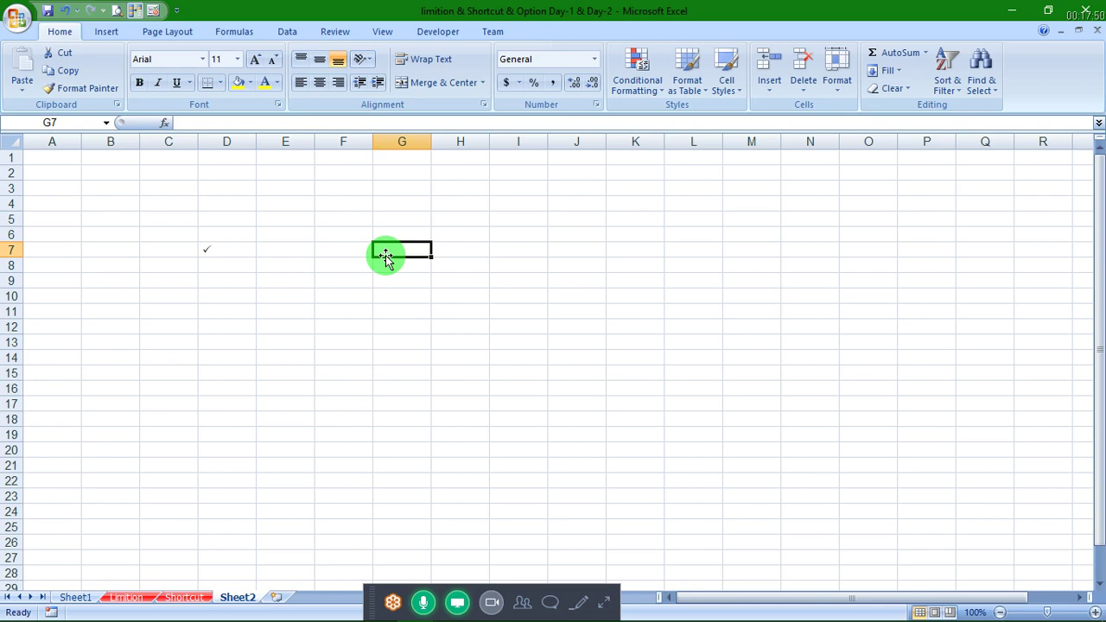
key("Up")
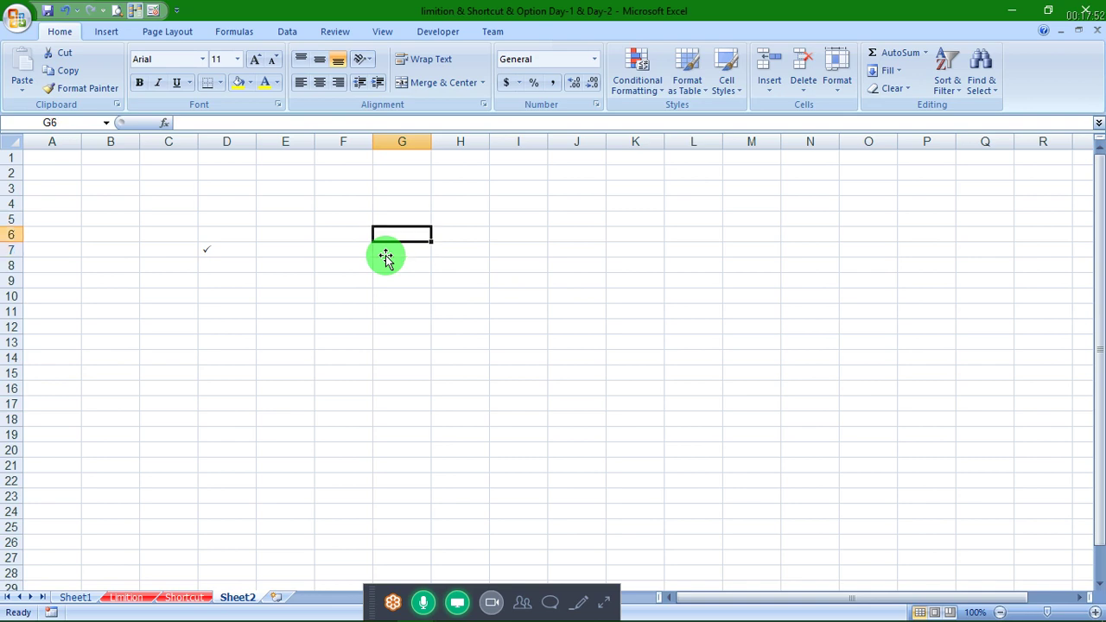
key("Up")
key("Down")
key("Down")
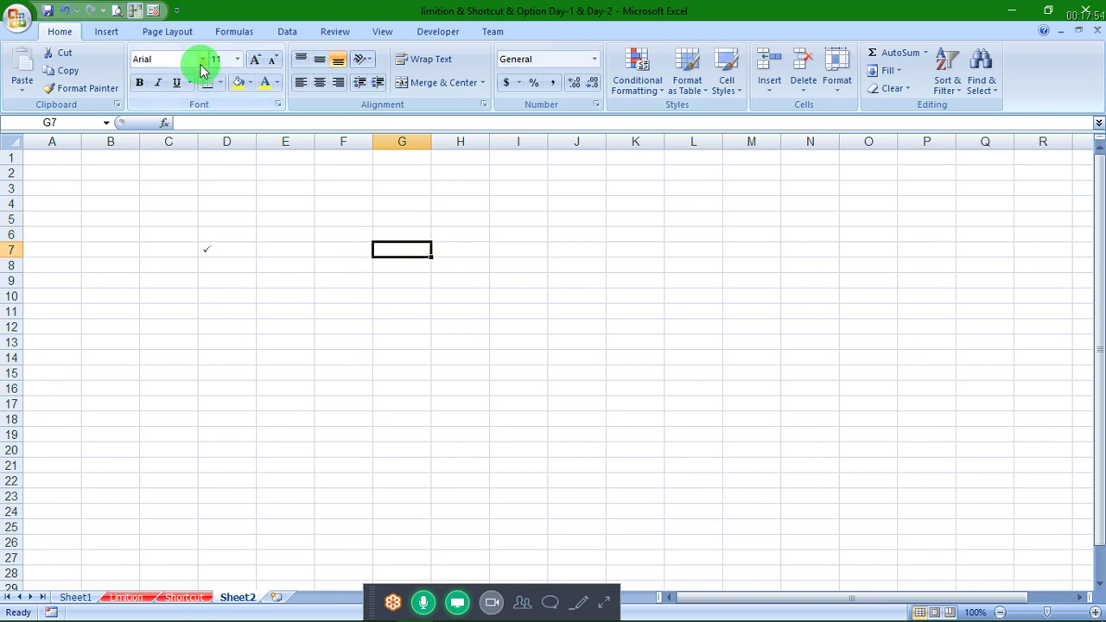
left_click(201, 60)
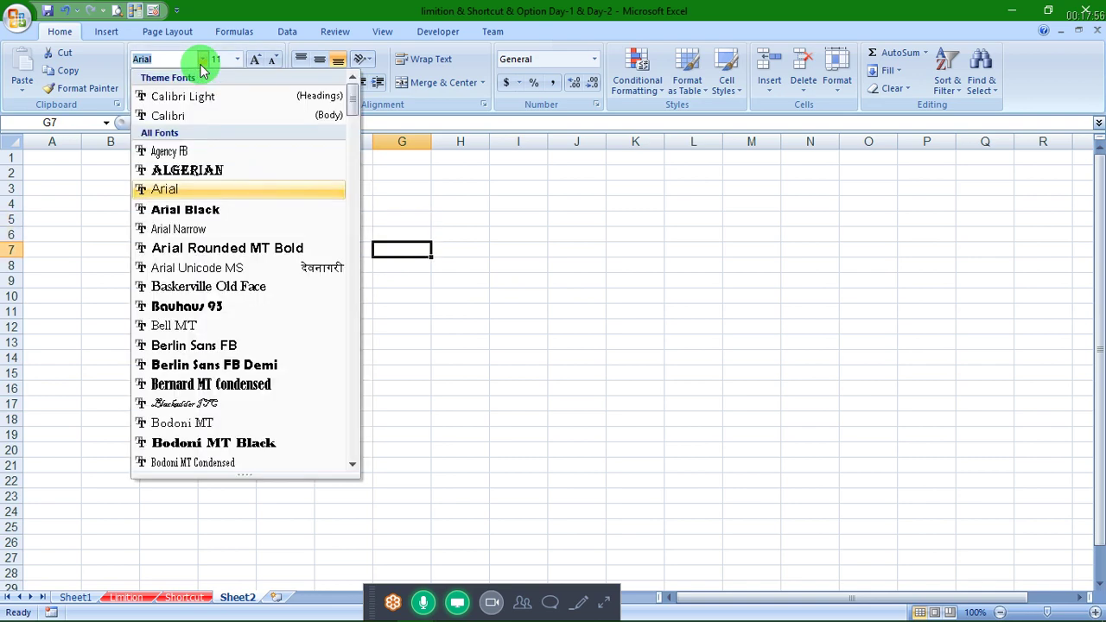
left_click(201, 66)
type("A")
key("Tab")
type("HINDI")
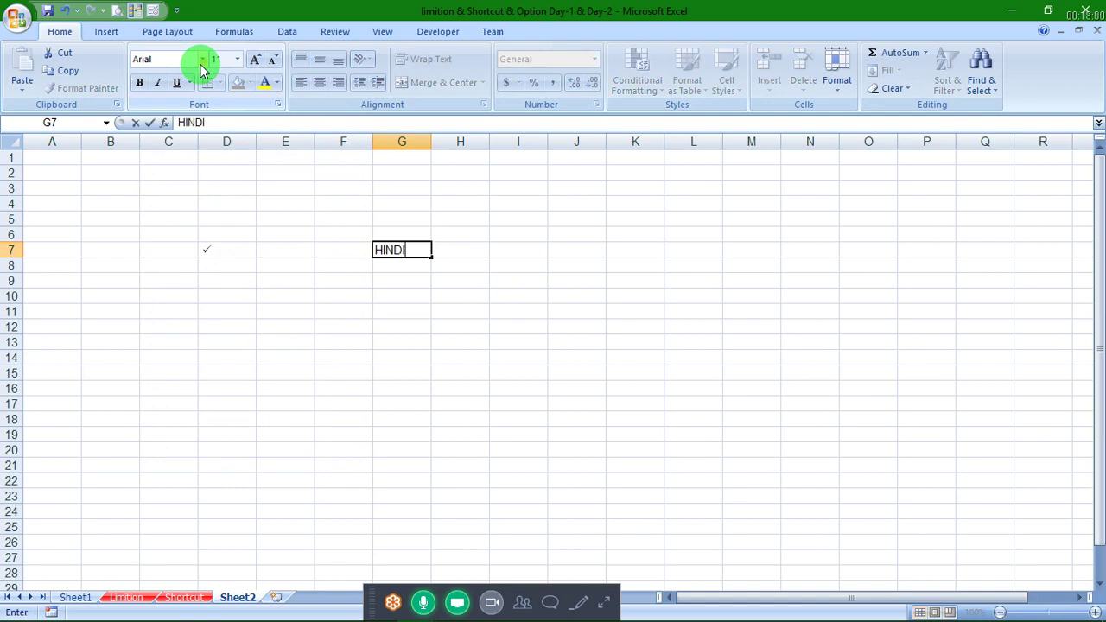
key("Return")
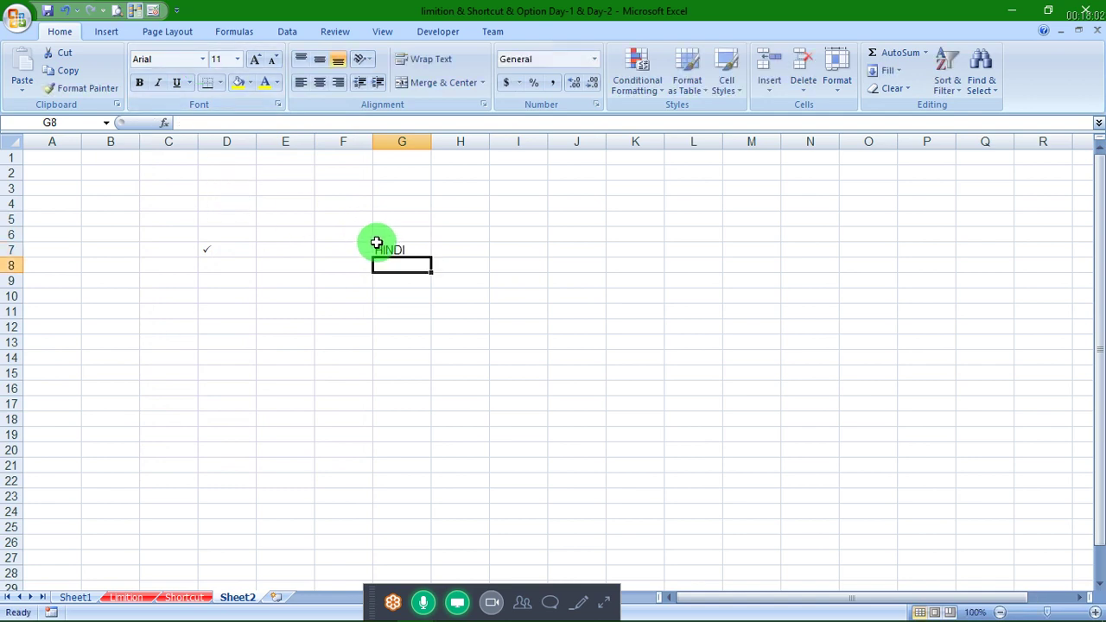
left_click(378, 248)
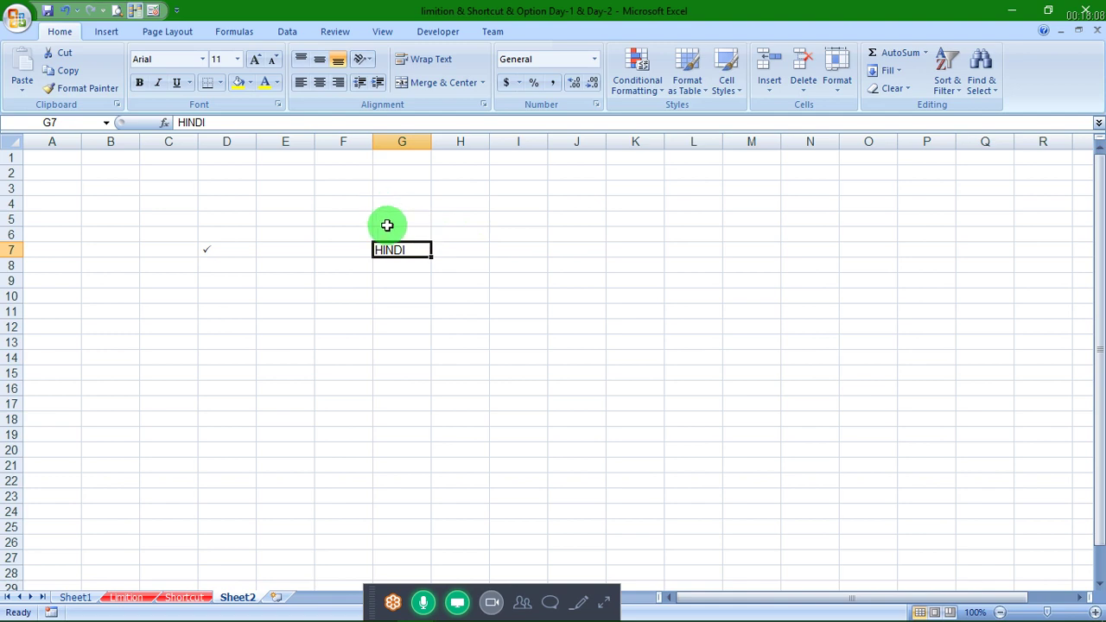
left_click(389, 234)
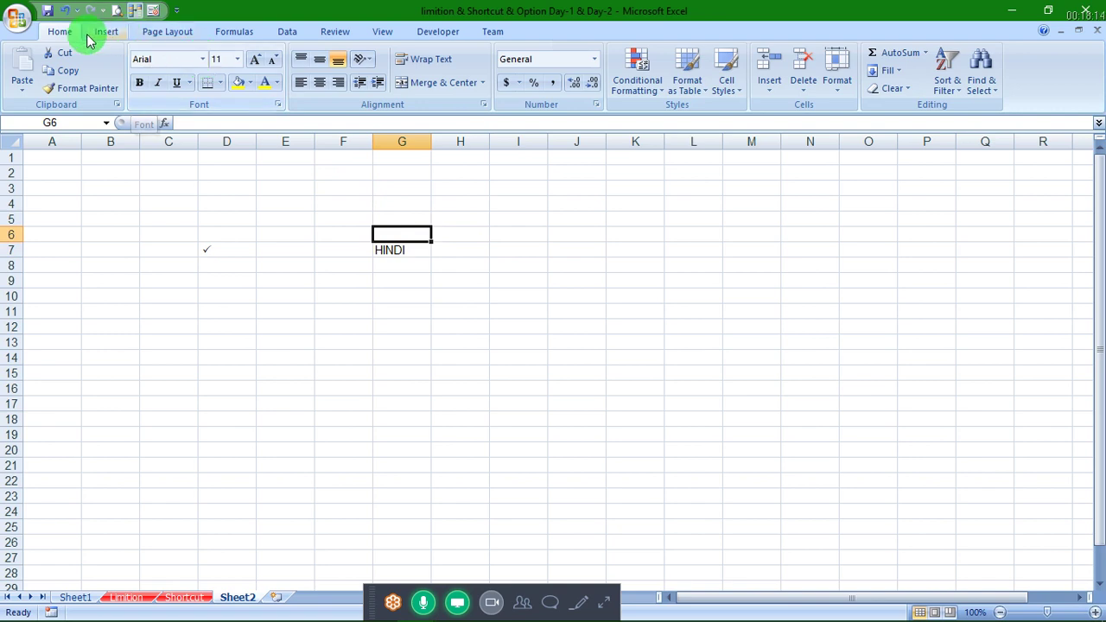
Step: Set Wingdings 2 as the default font for new workbooks, then close the current workbook
left_click(26, 19)
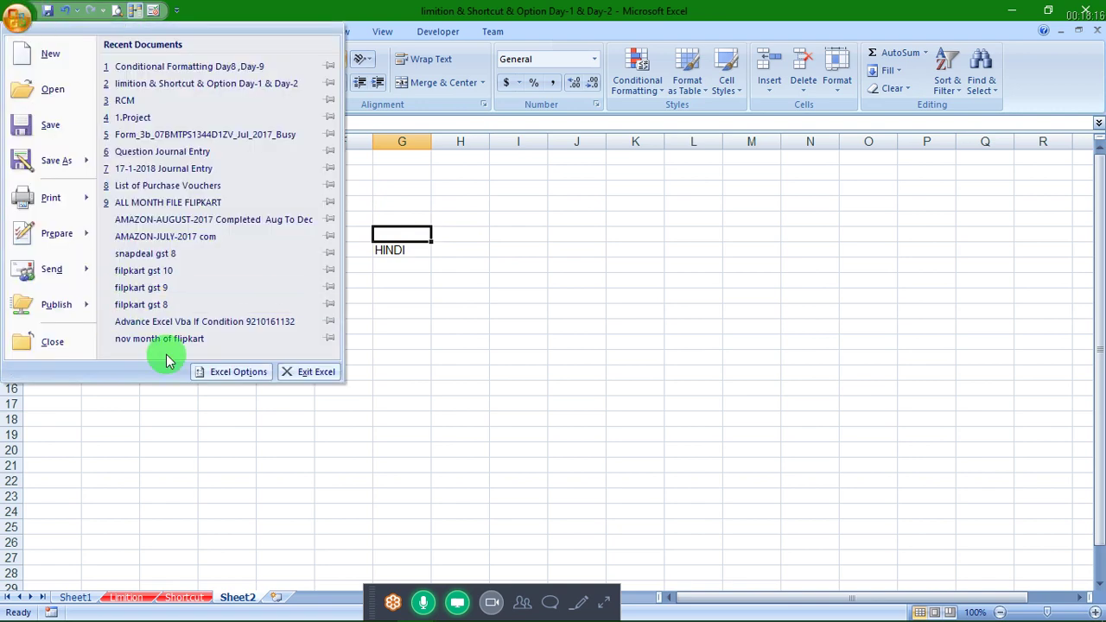
left_click(216, 374)
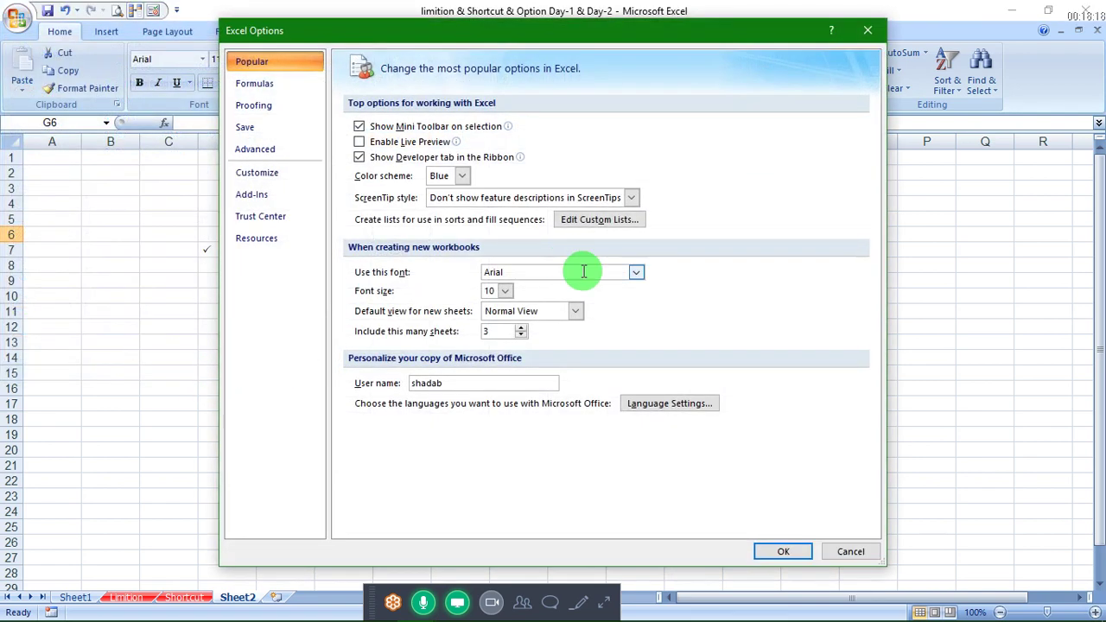
left_click(585, 275)
left_click(635, 273)
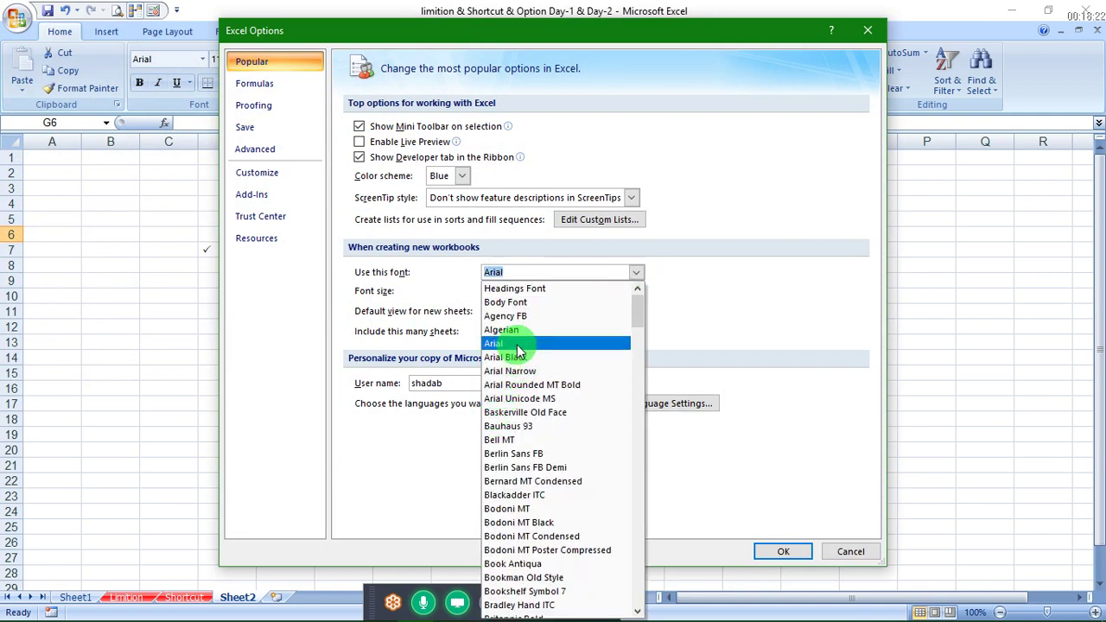
left_click_drag(636, 318, 631, 605)
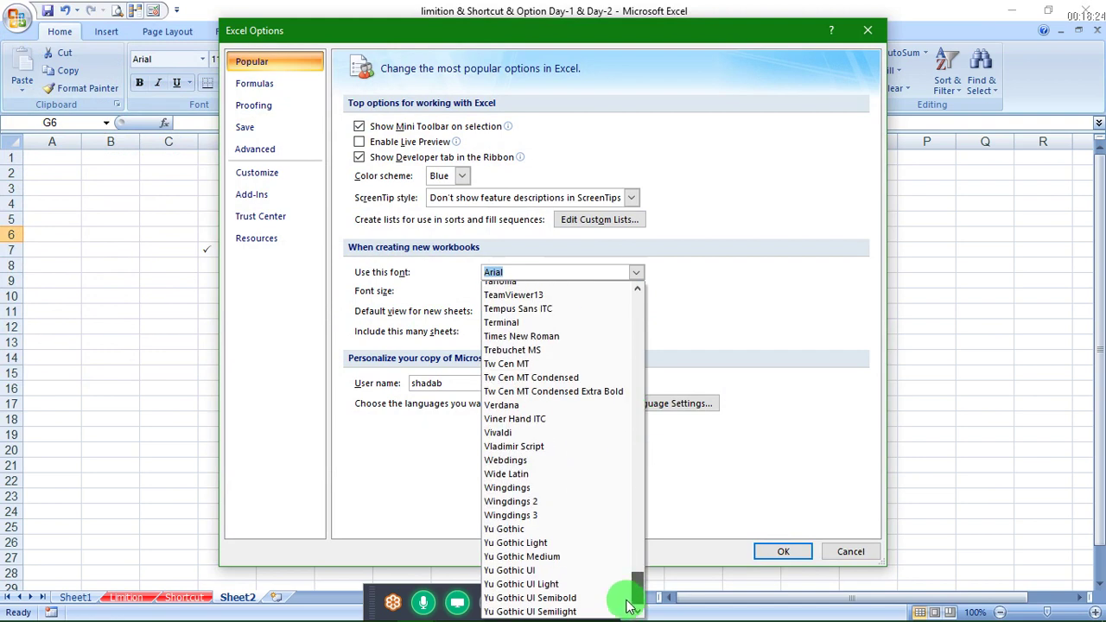
left_click(604, 501)
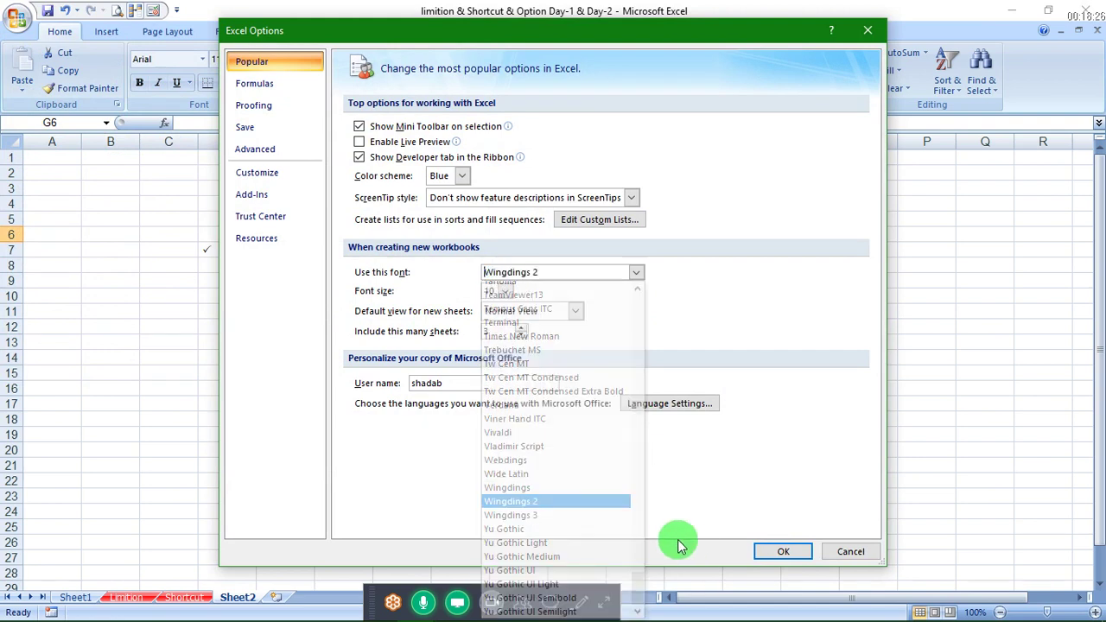
left_click(769, 552)
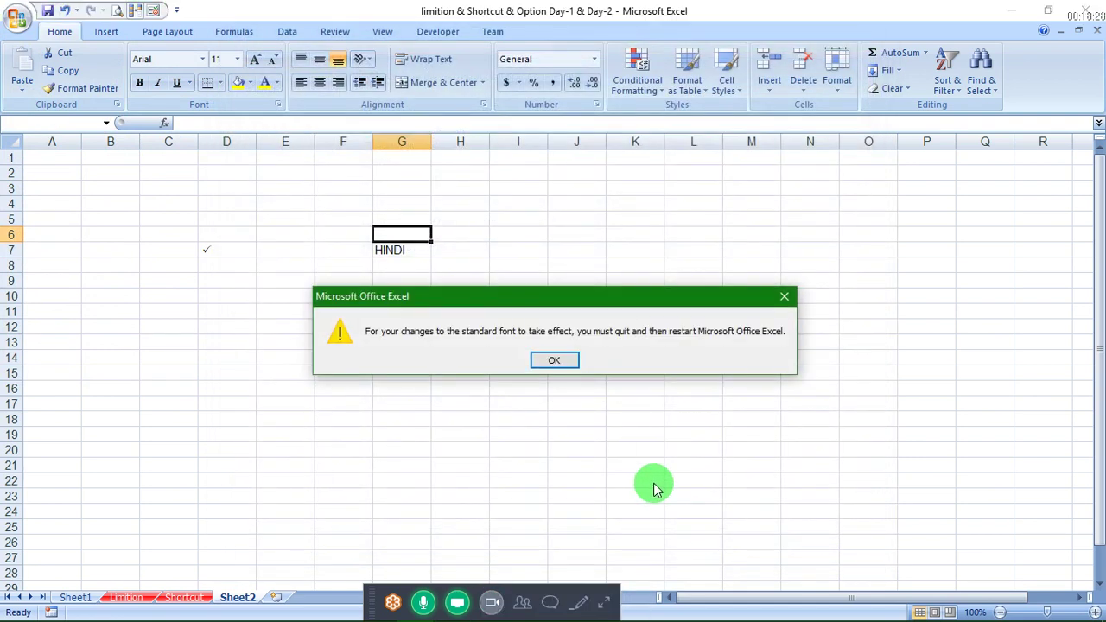
left_click(557, 362)
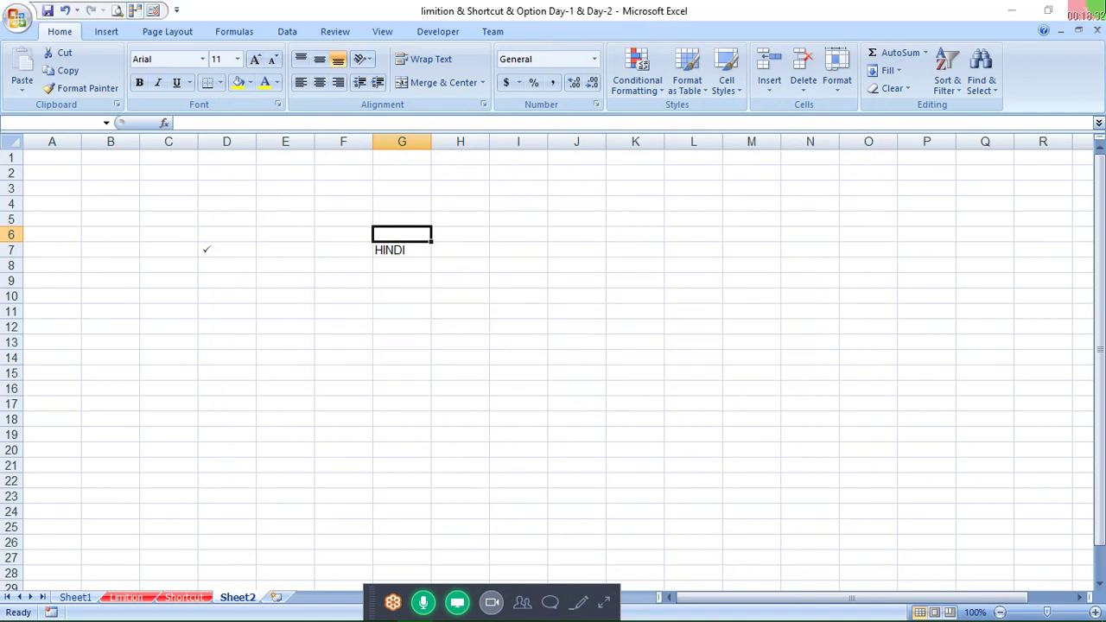
key("ctrl+w")
Step: Close the Conditional Formatting workbook without saving, then Alt+Tab to another window
left_click(535, 361)
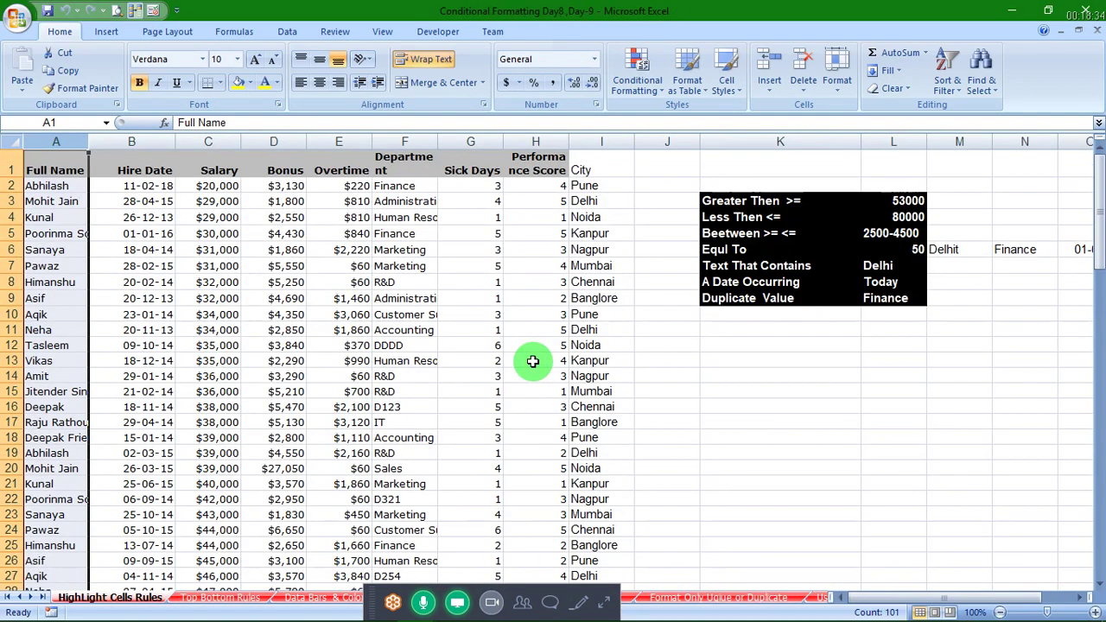
left_click(1085, 9)
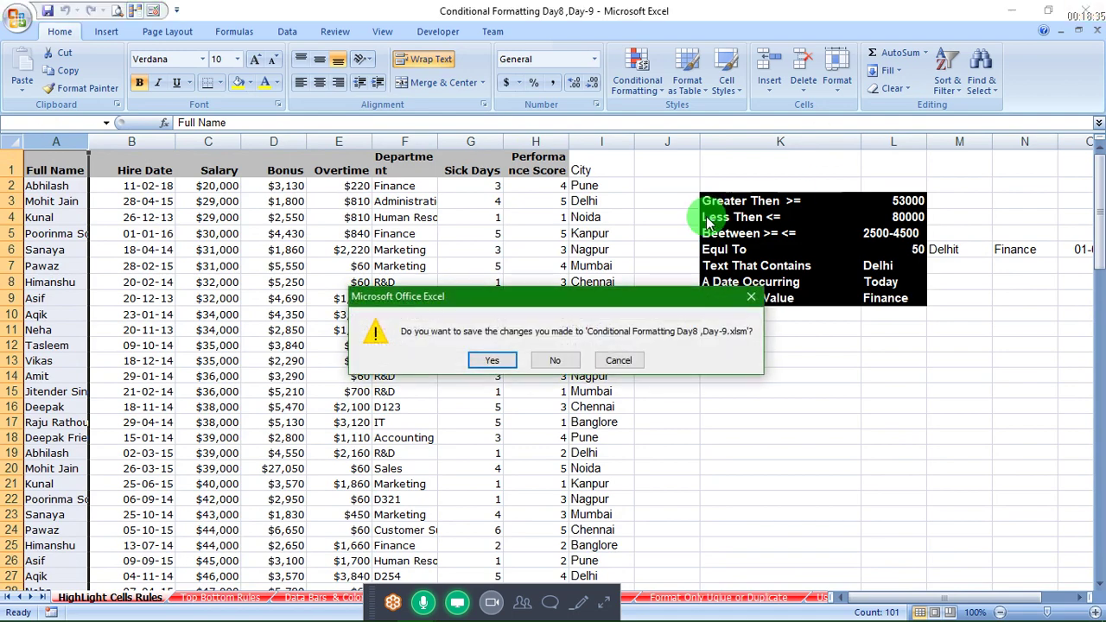
left_click(560, 359)
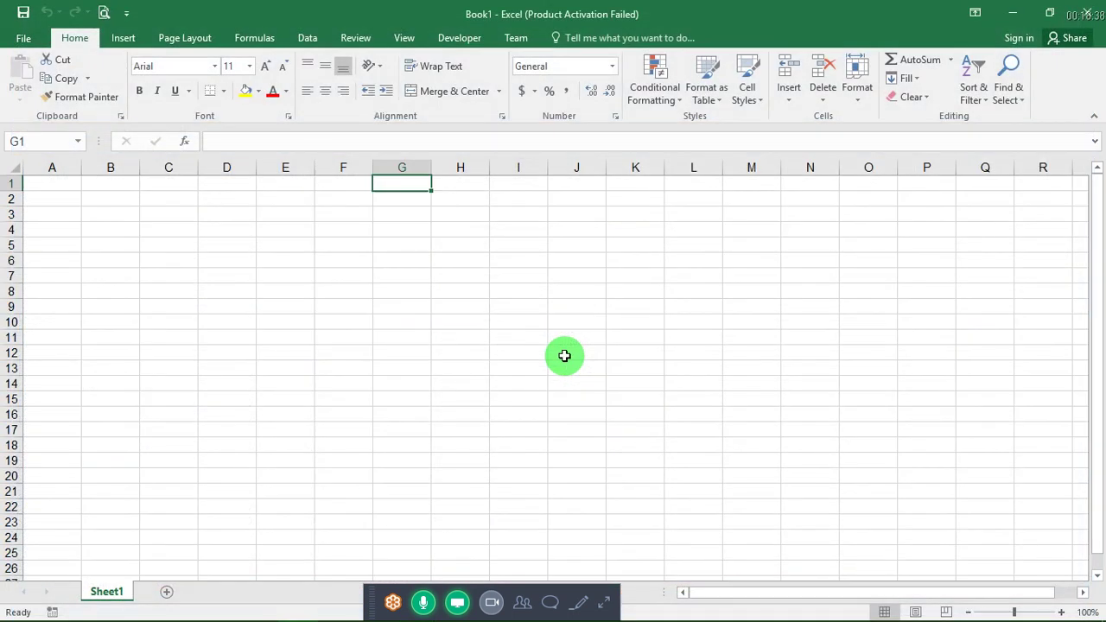
key("alt+Tab")
key("Tab")
key("Tab")
key("Tab")
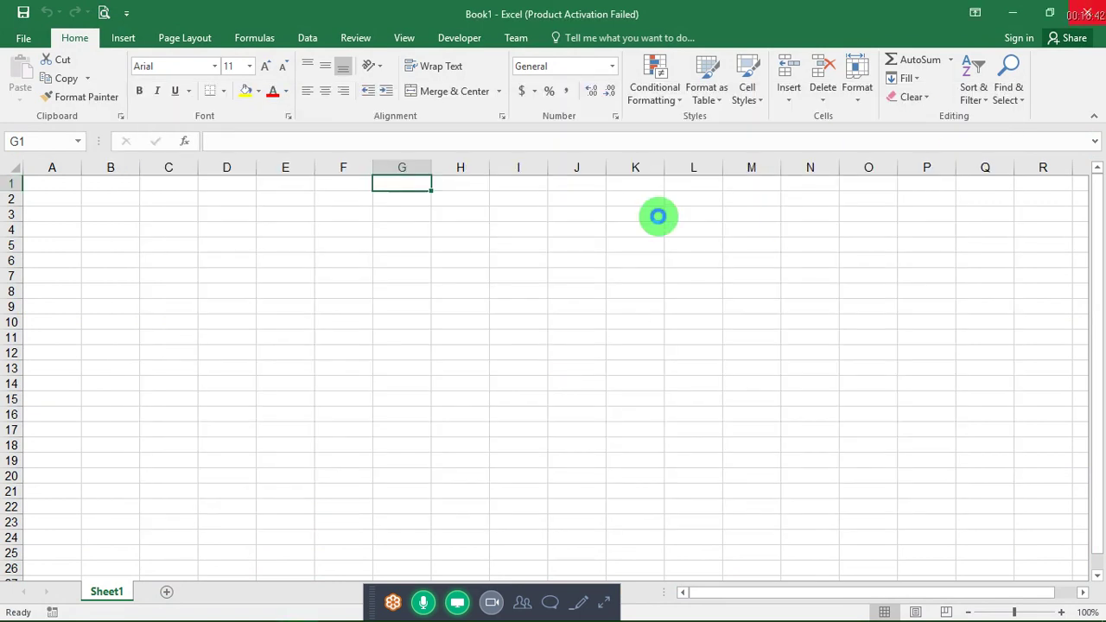
Step: Return to the Home Manu folder and launch Microsoft Office Excel 2007 from Start search
key("alt+Tab")
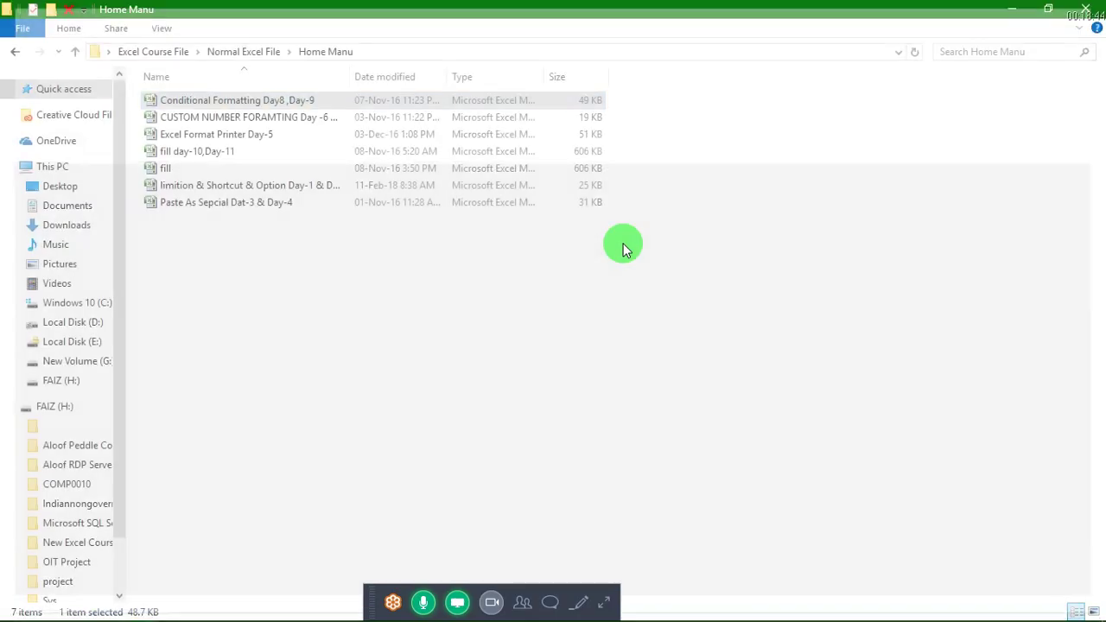
key("alt+Tab")
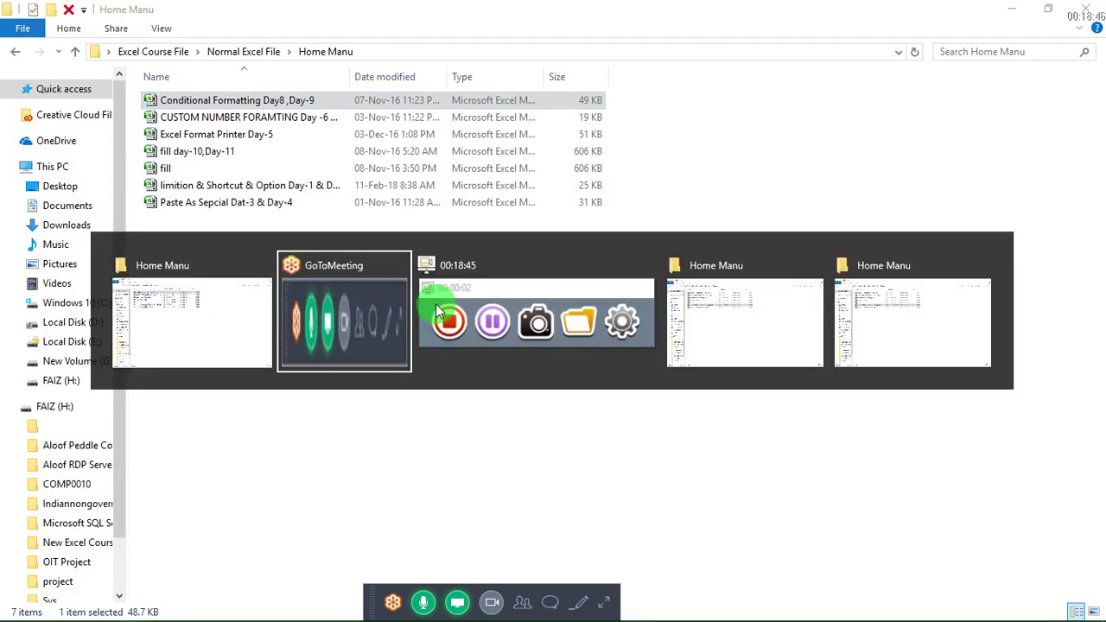
key("Tab")
key("Tab")
key("Tab")
key("Tab")
key("super")
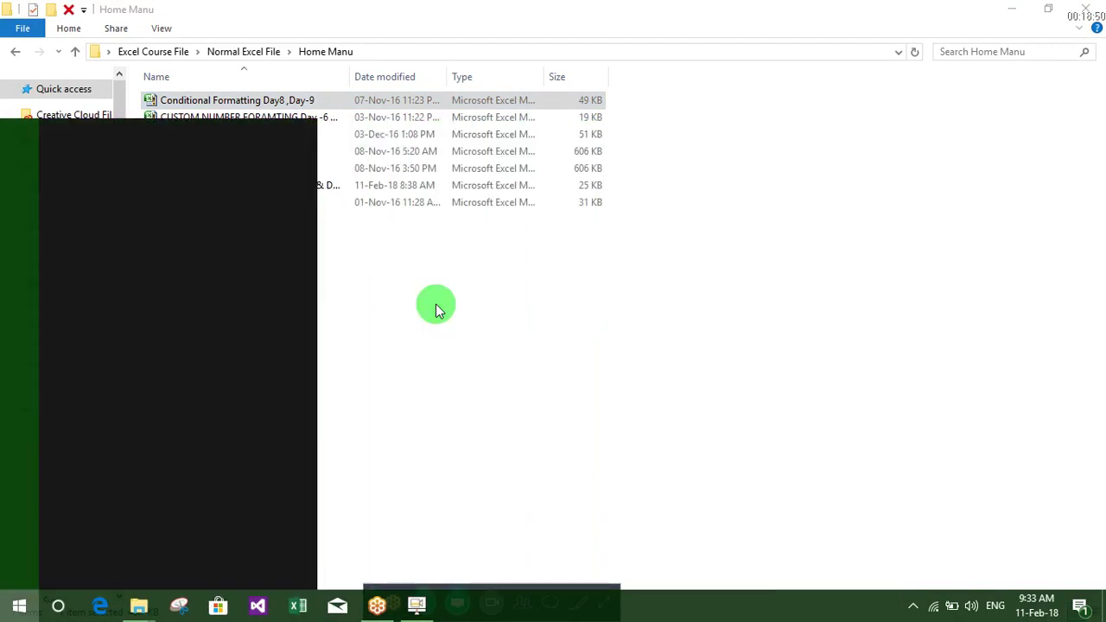
type("EXCE")
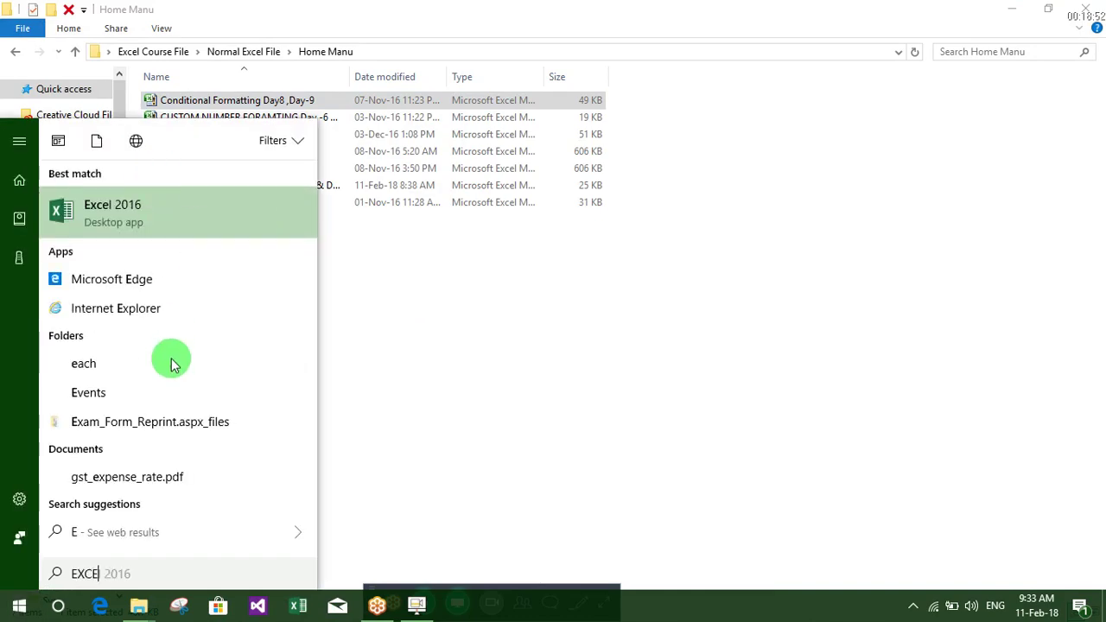
left_click(181, 279)
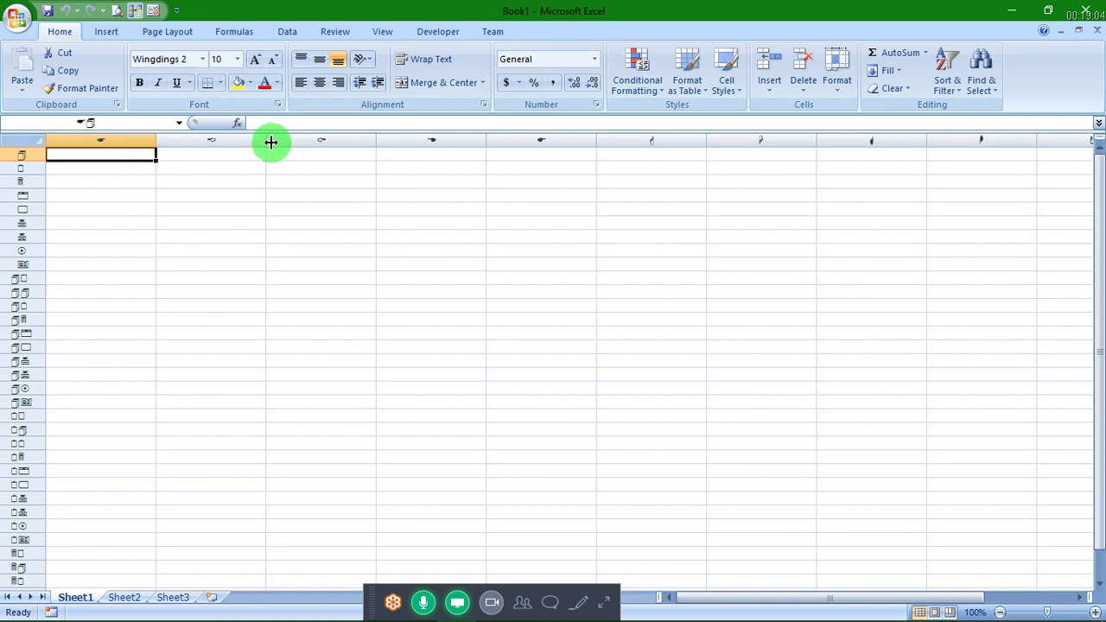
Step: In Excel Options, choose Arial as the default font for new workbooks
left_click(17, 18)
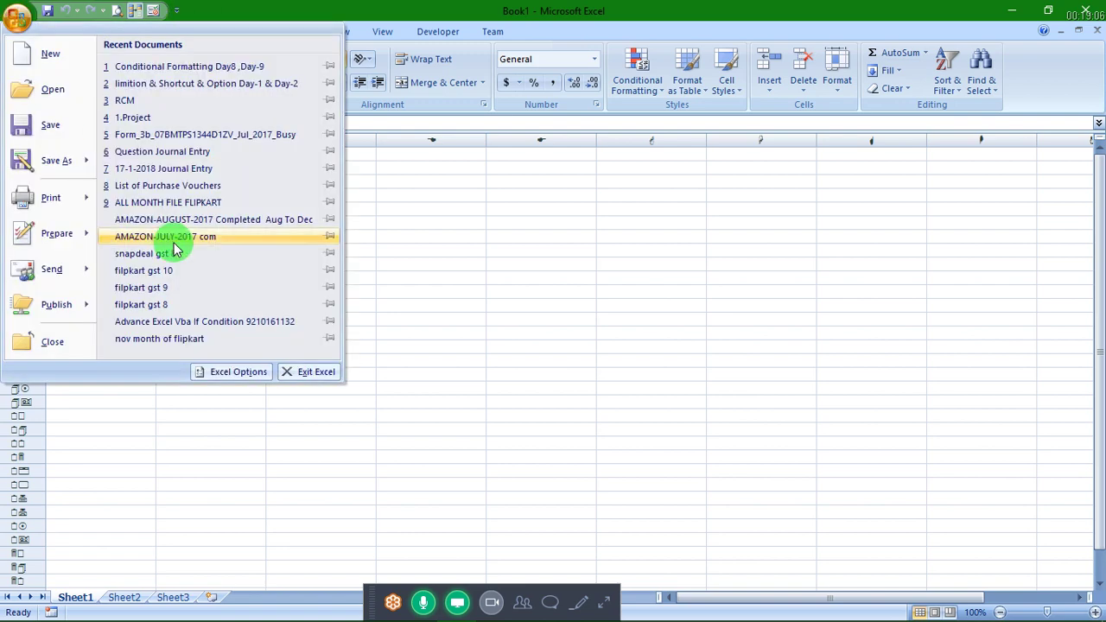
left_click(241, 374)
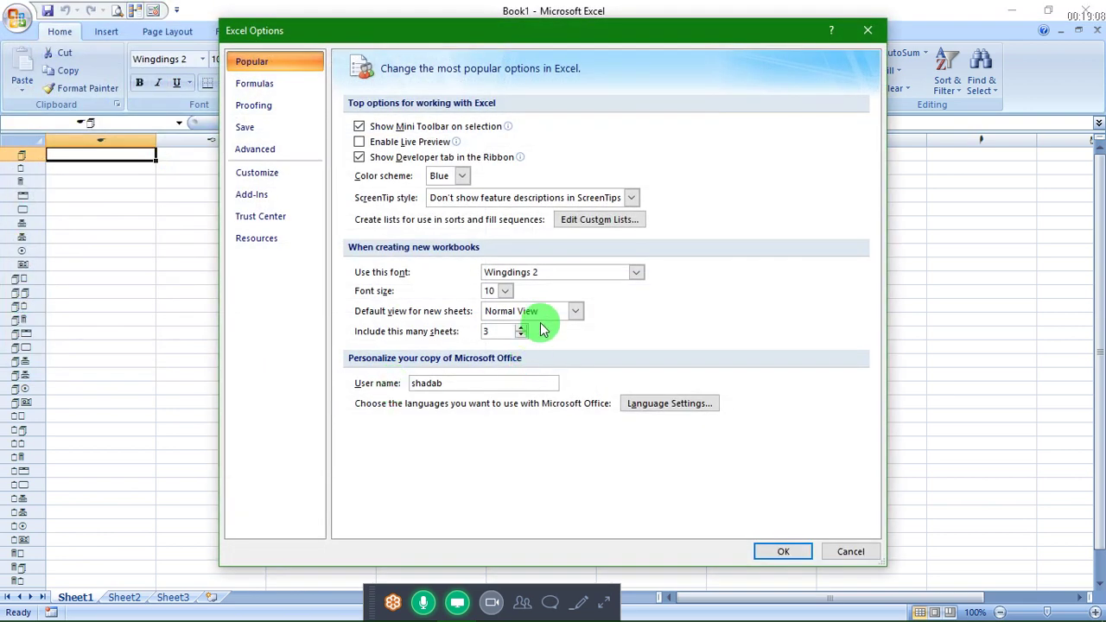
left_click(552, 276)
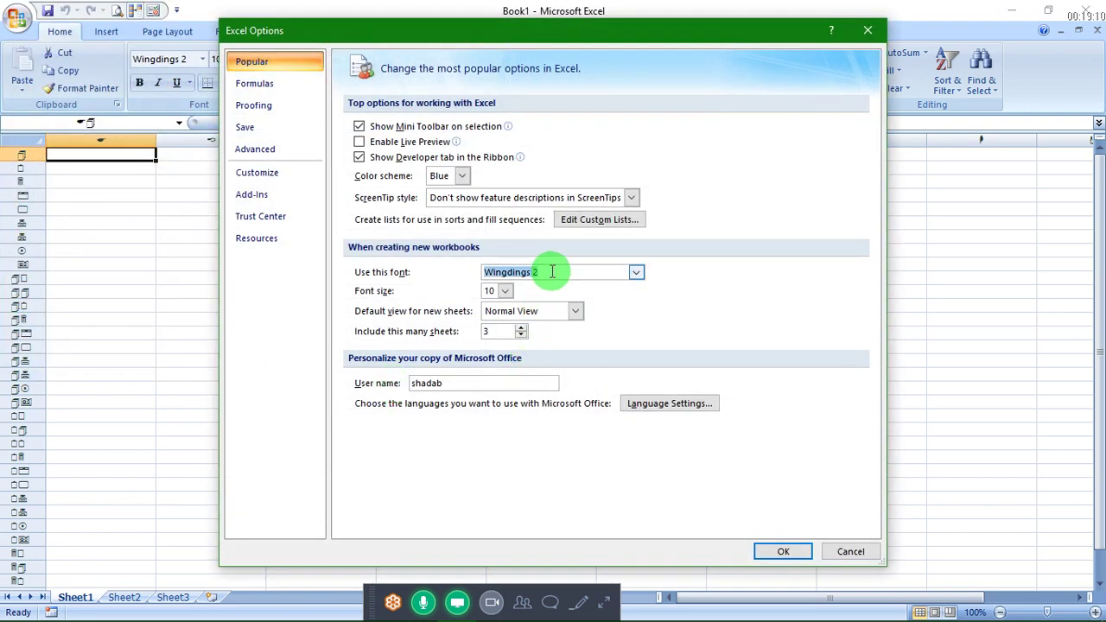
left_click(635, 273)
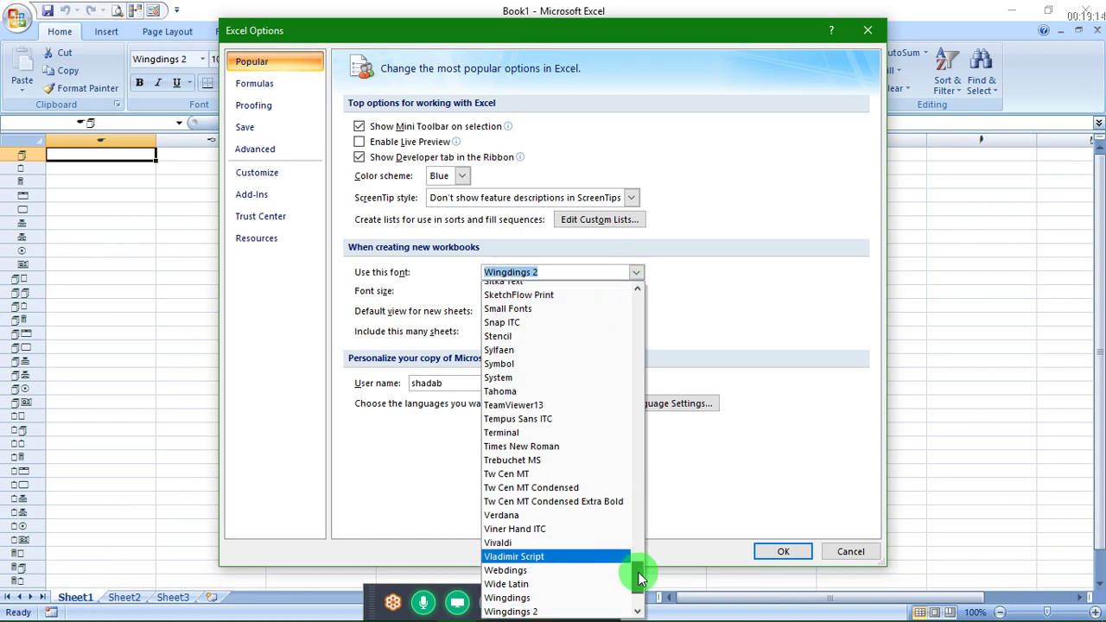
left_click_drag(638, 576, 601, 410)
scroll(596, 362, "up", 15)
scroll(593, 308, "up", 1)
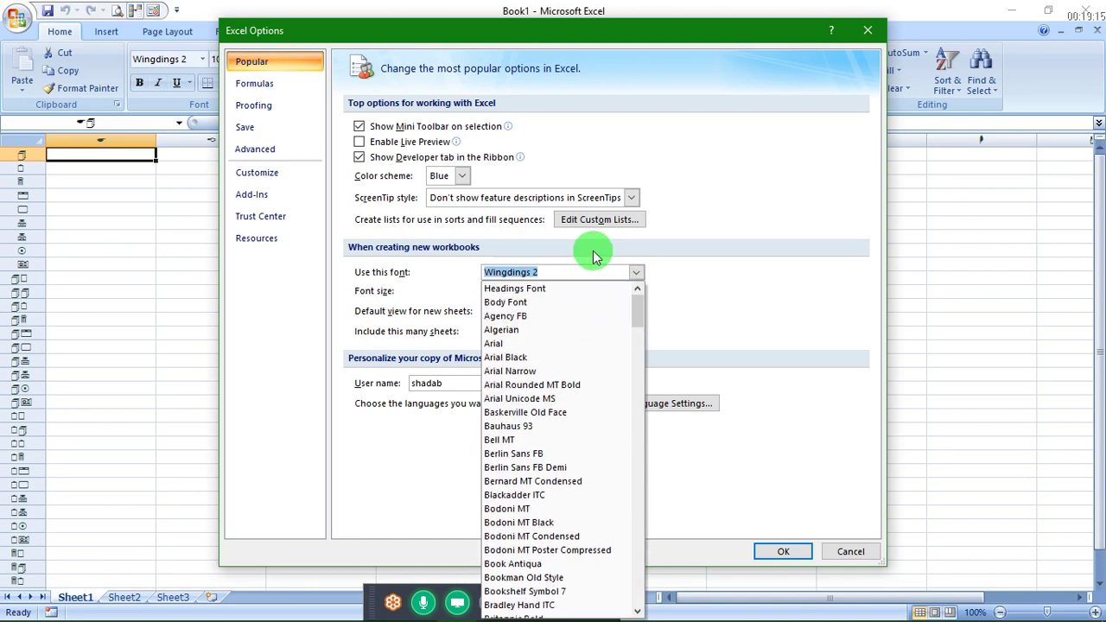
left_click(518, 345)
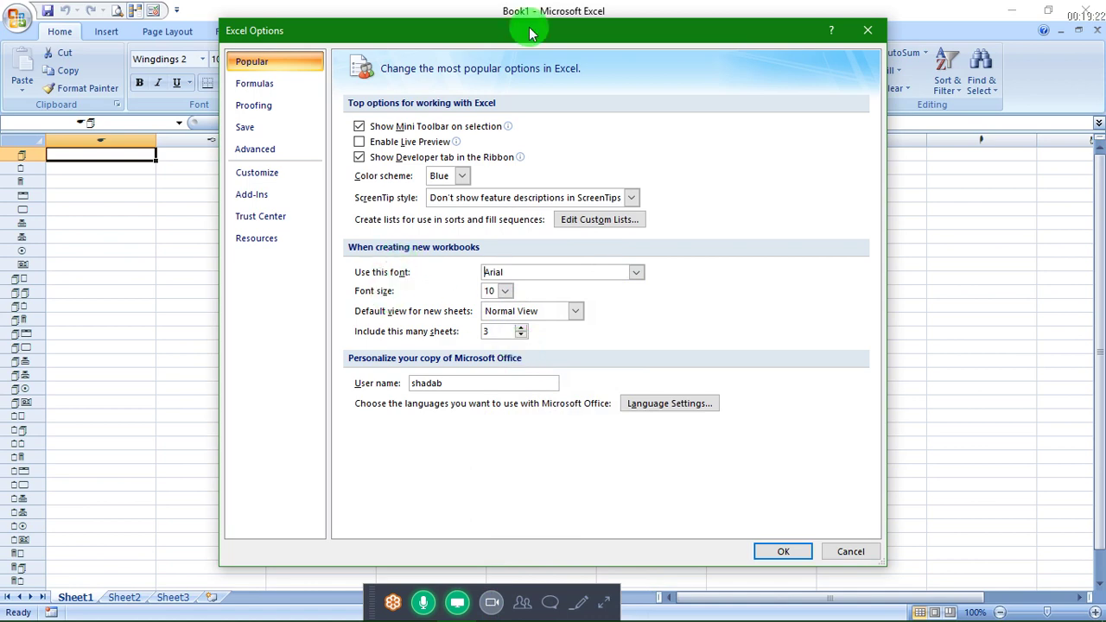
Step: Set the default font size to 12, confirm, and dismiss the restart warning
left_click_drag(530, 33, 693, 49)
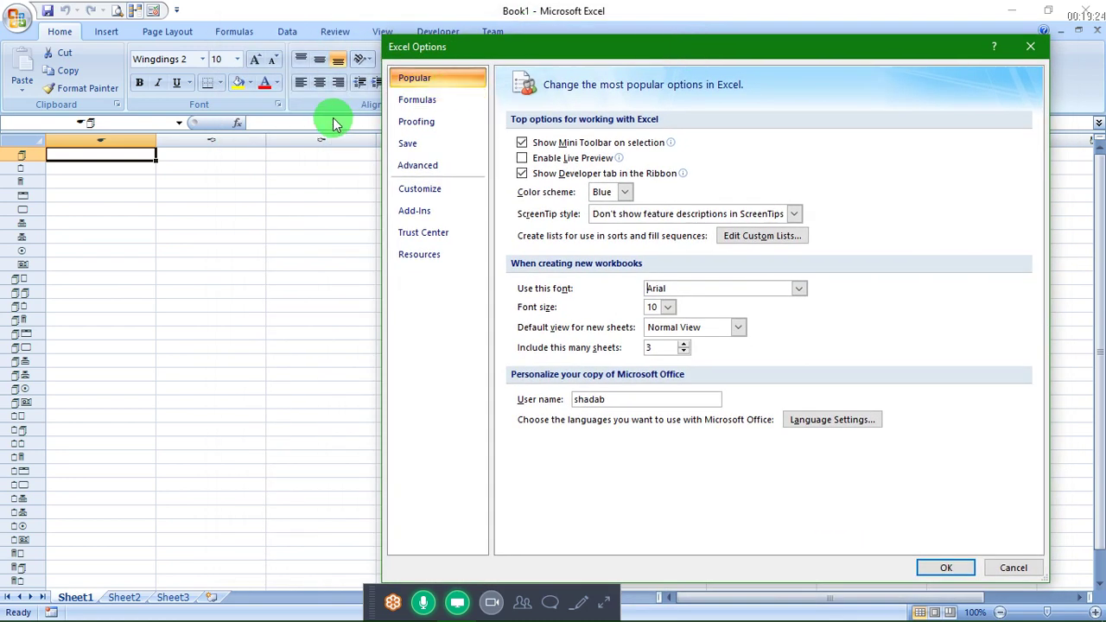
left_click(672, 309)
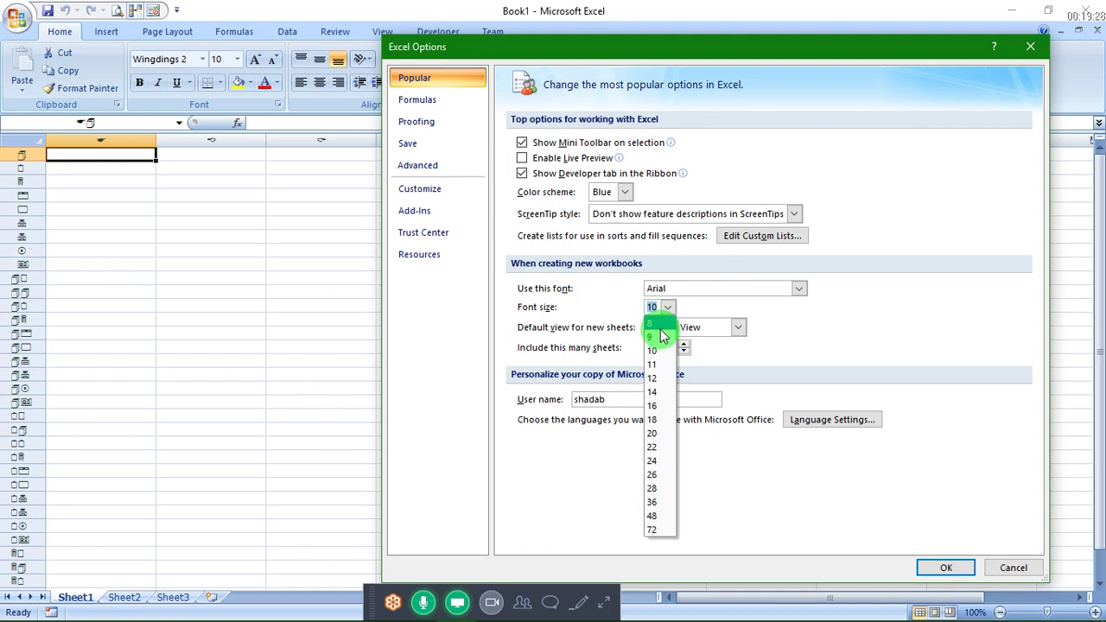
left_click(655, 377)
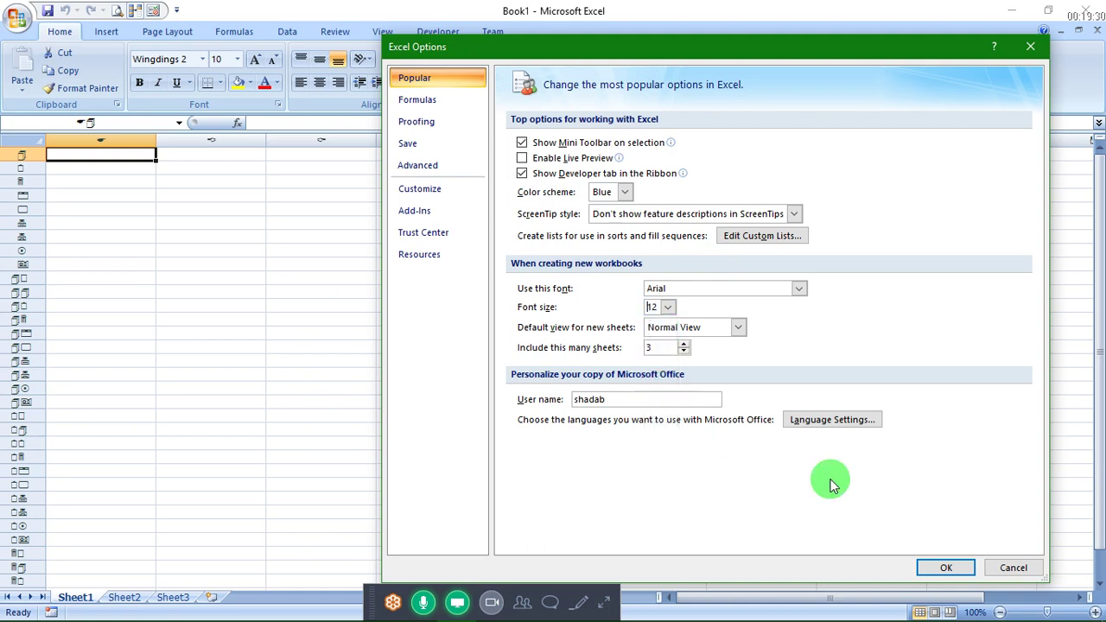
left_click(947, 569)
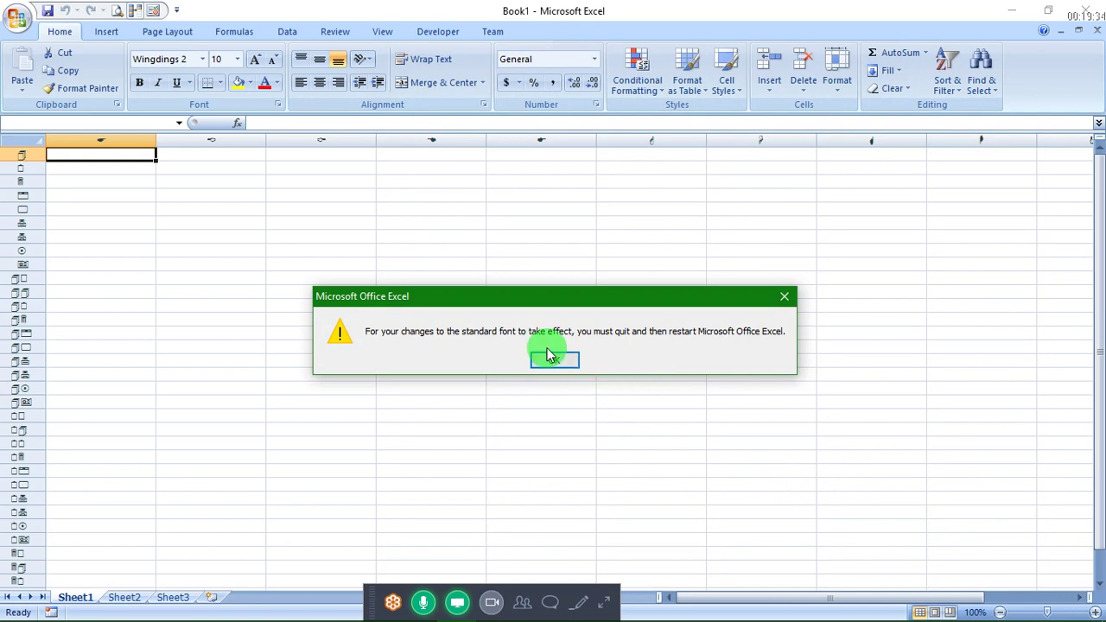
left_click(562, 362)
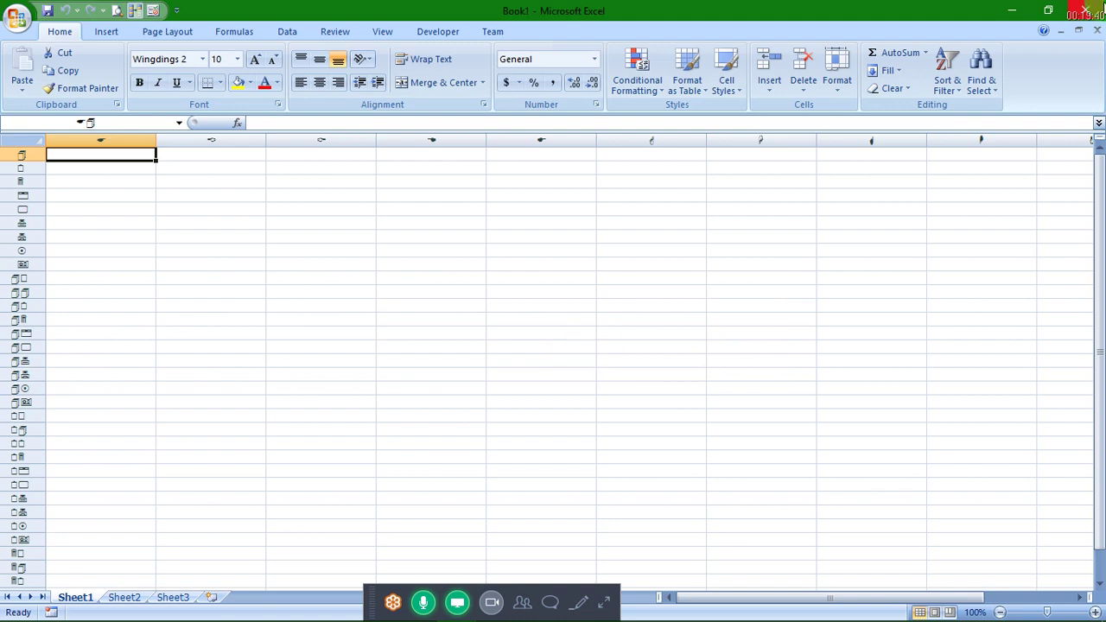
Step: Quit Excel and relaunch Excel 2007 through a Start search for 'EXC'
left_click(1086, 9)
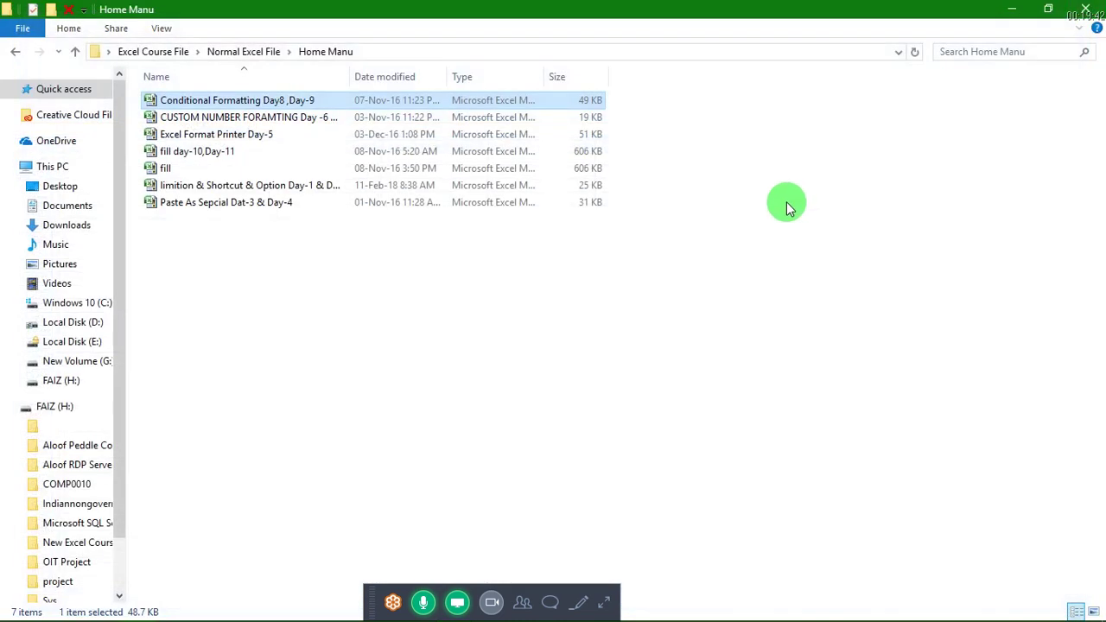
key("super")
type("EX")
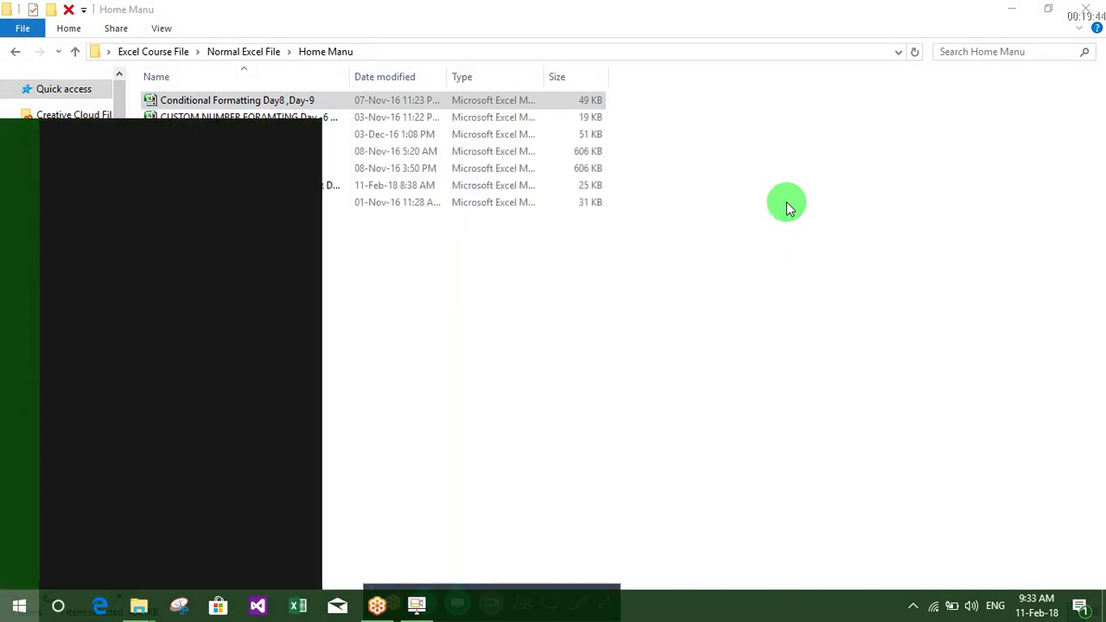
type("C")
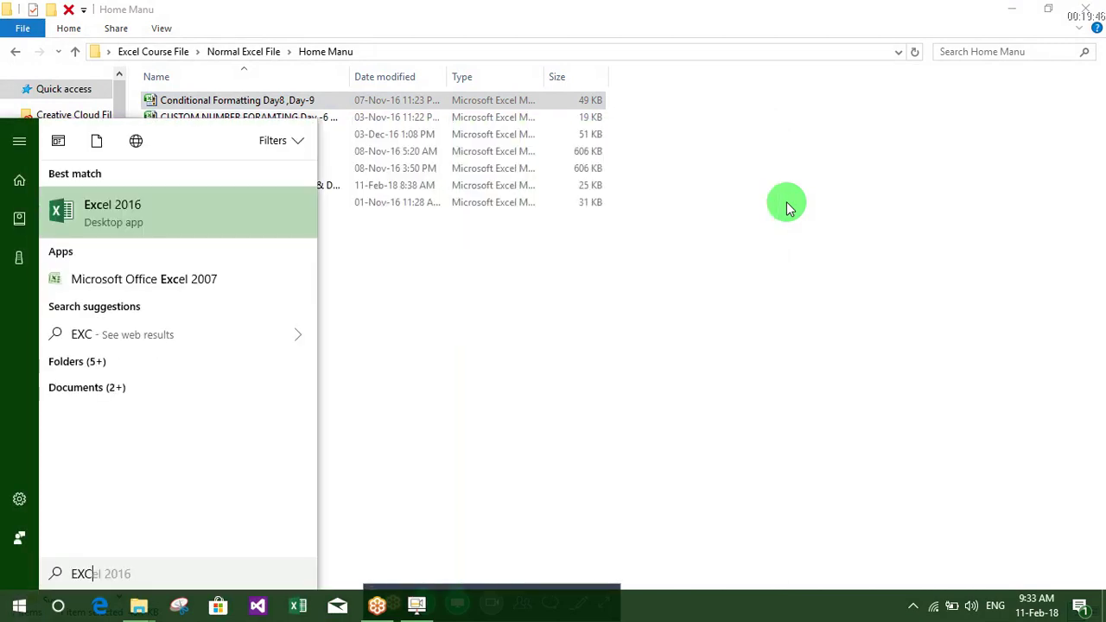
key("Down")
key("Return")
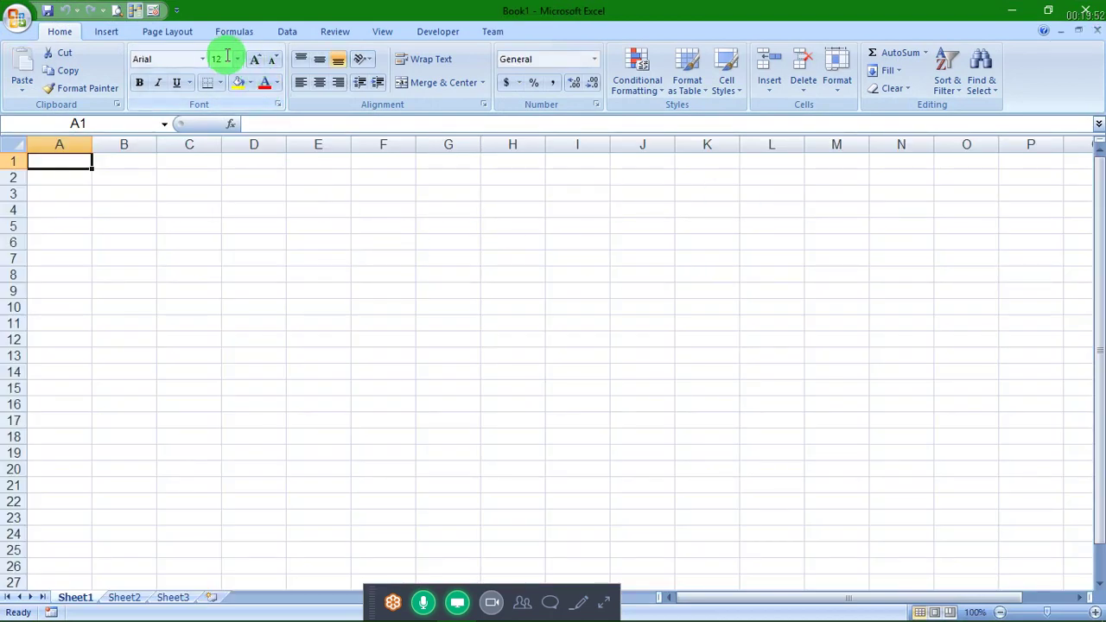
Step: Open Excel Options and leave the default view for new sheets as Normal View
left_click(17, 17)
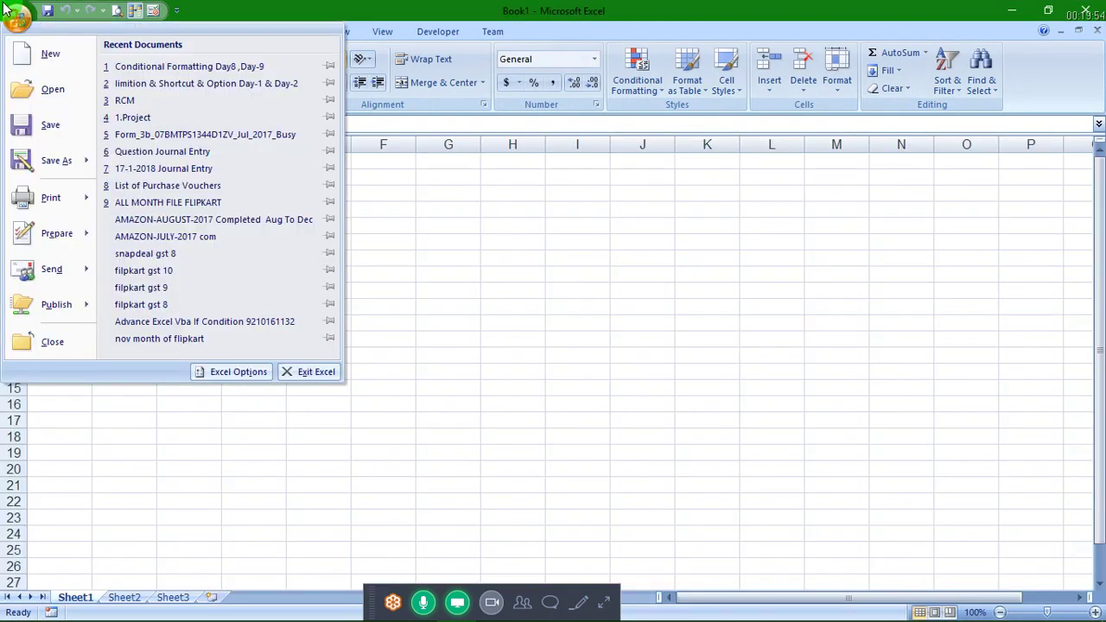
left_click(211, 374)
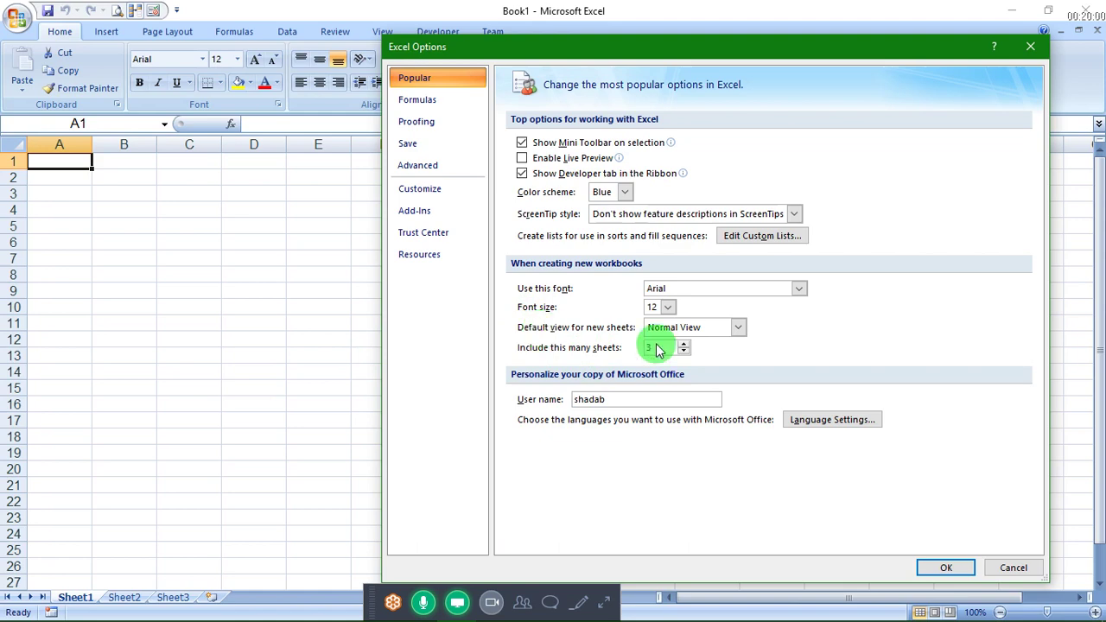
left_click(704, 329)
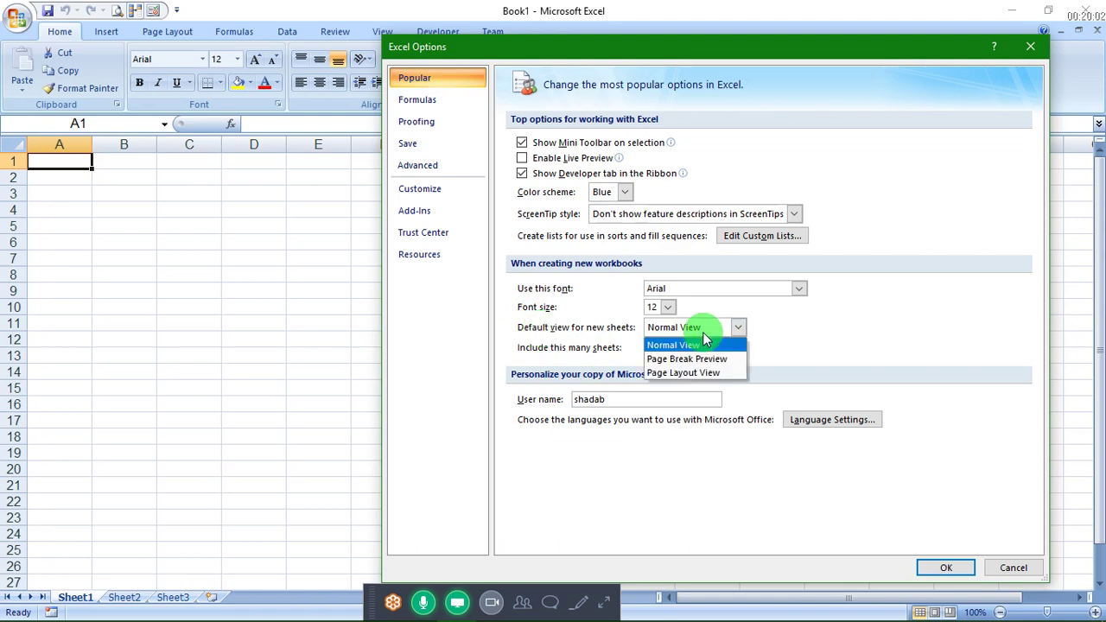
left_click(703, 335)
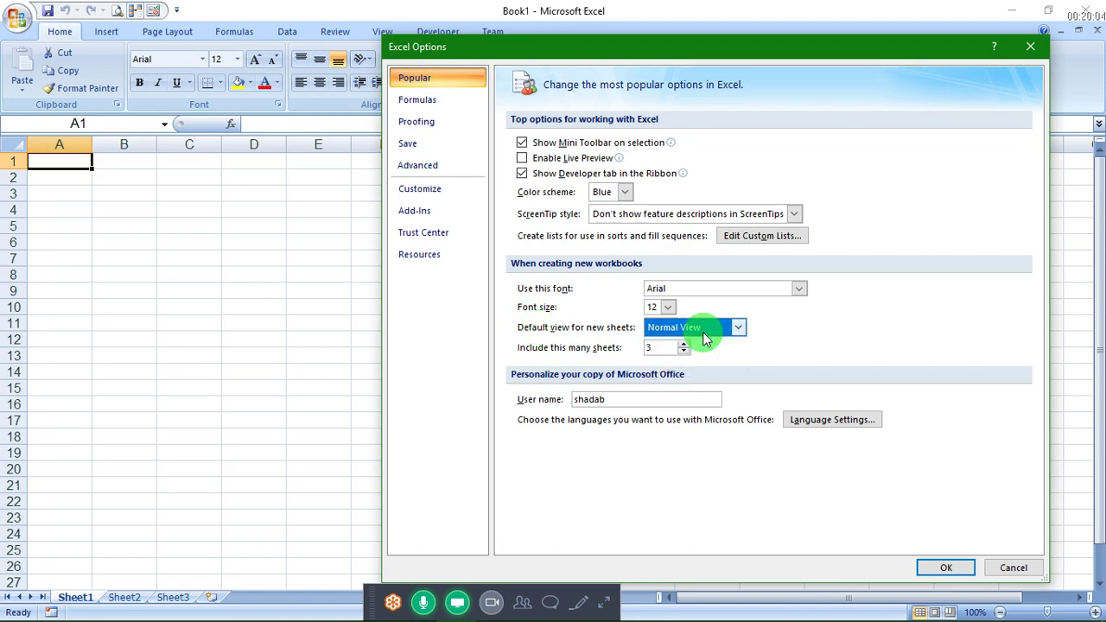
key("Return")
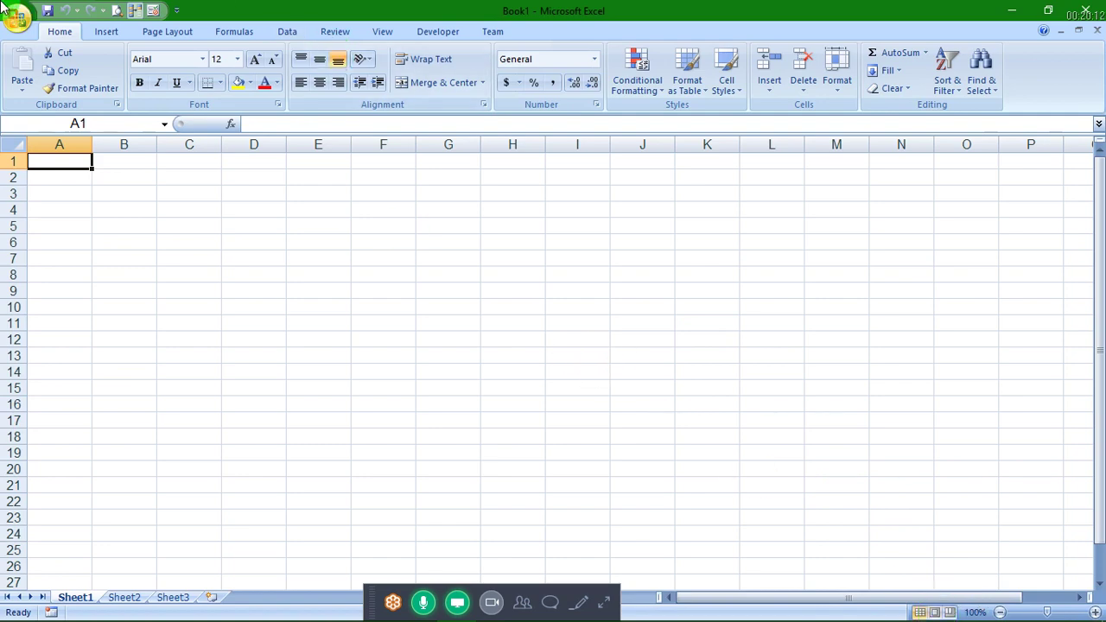
Step: Change the default view for new sheets to Page Break Preview and apply it
left_click(17, 17)
left_click(212, 371)
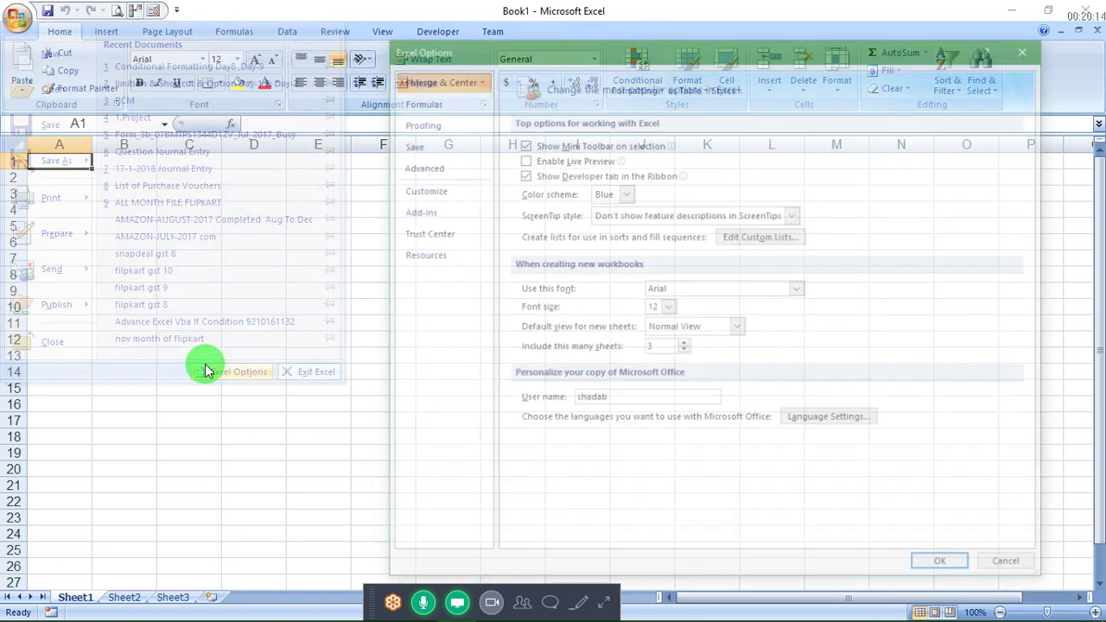
left_click(709, 327)
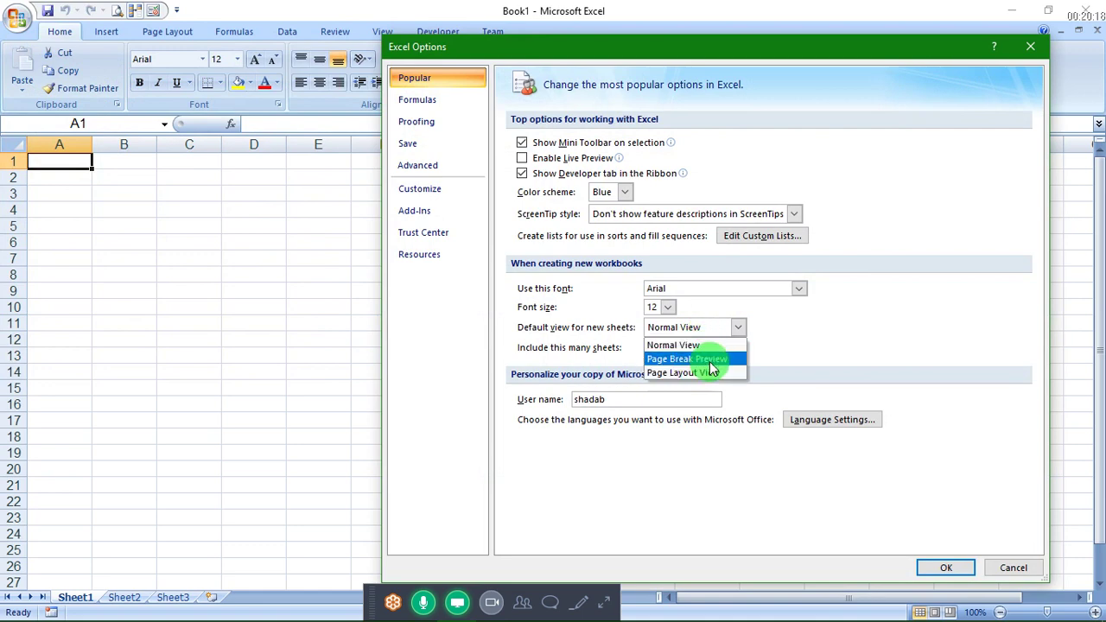
left_click(704, 359)
left_click(945, 569)
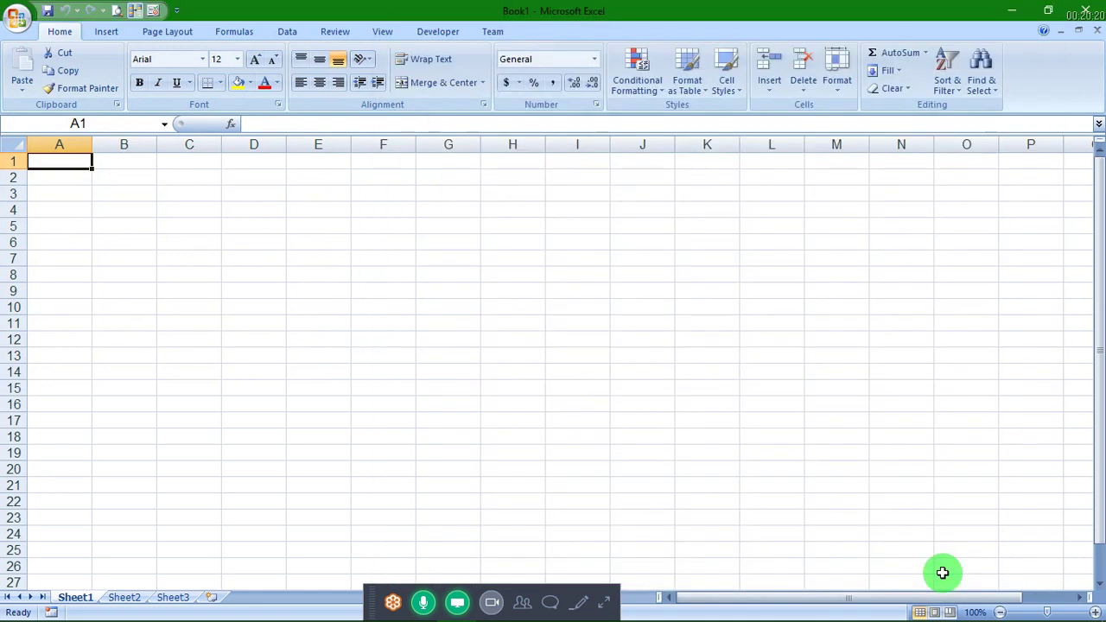
Step: Close Excel and relaunch Microsoft Office Excel 2007 via a Start search for 'EXCE'
left_click(1086, 9)
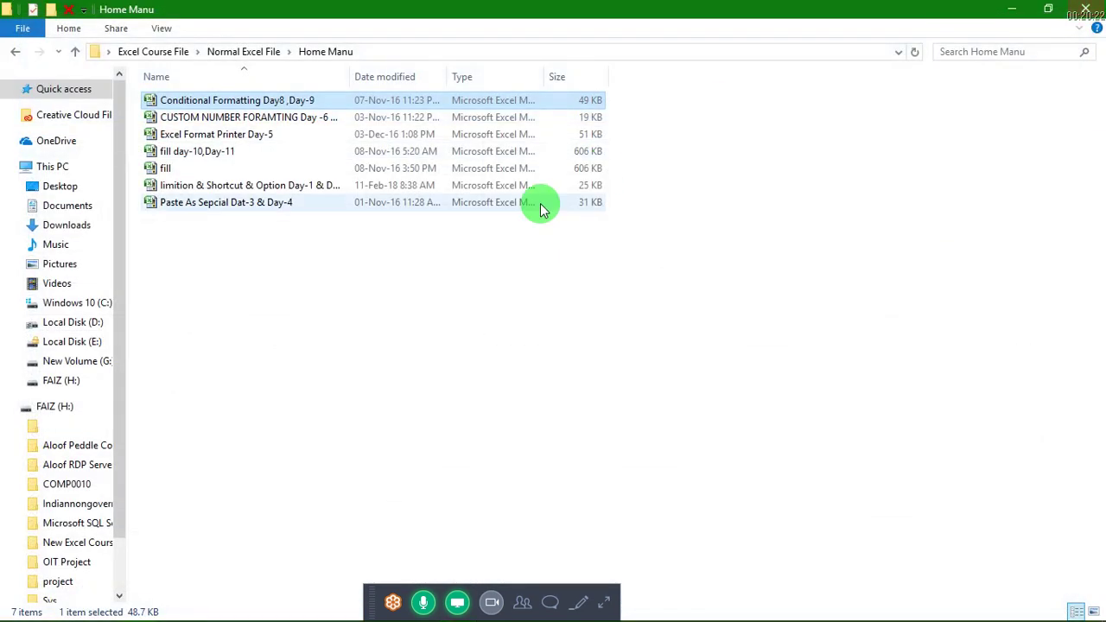
key("super")
type("EX")
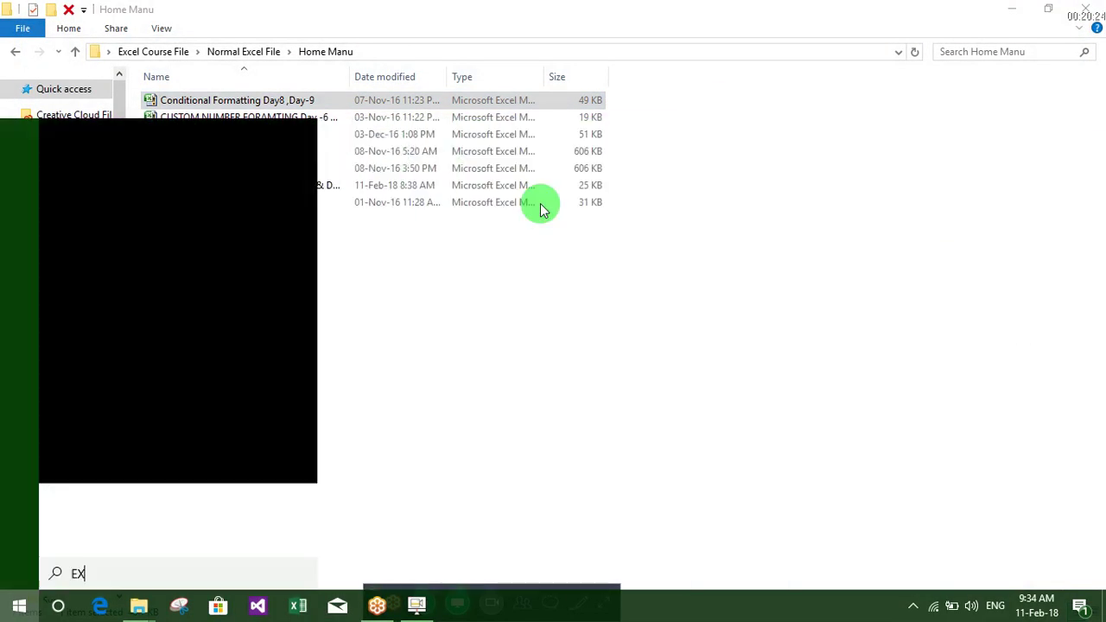
type("CE")
key("Down")
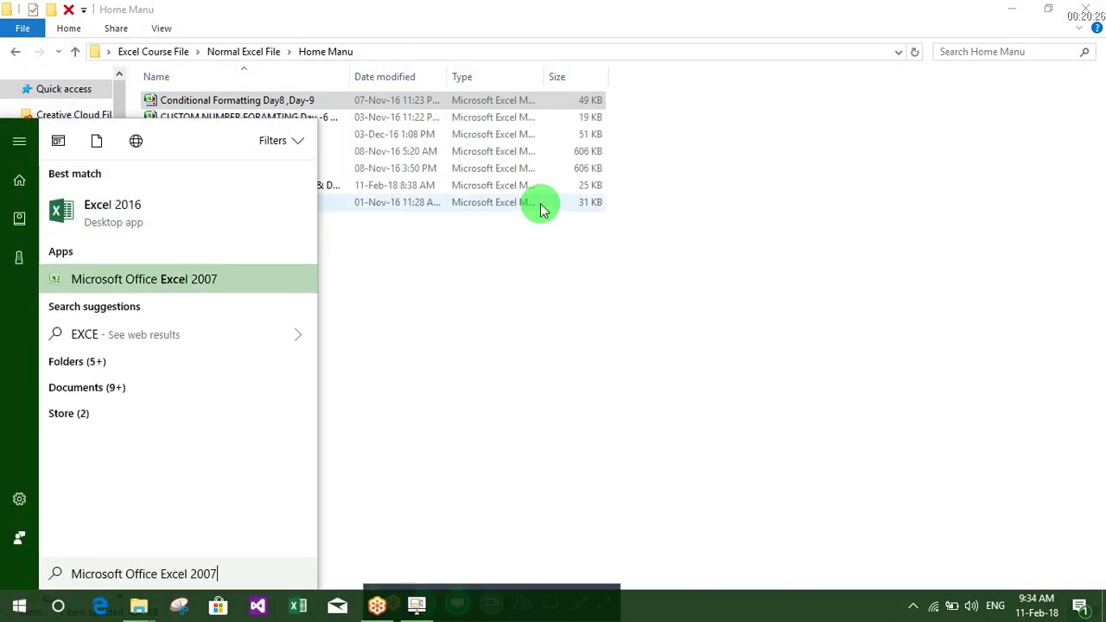
key("Return")
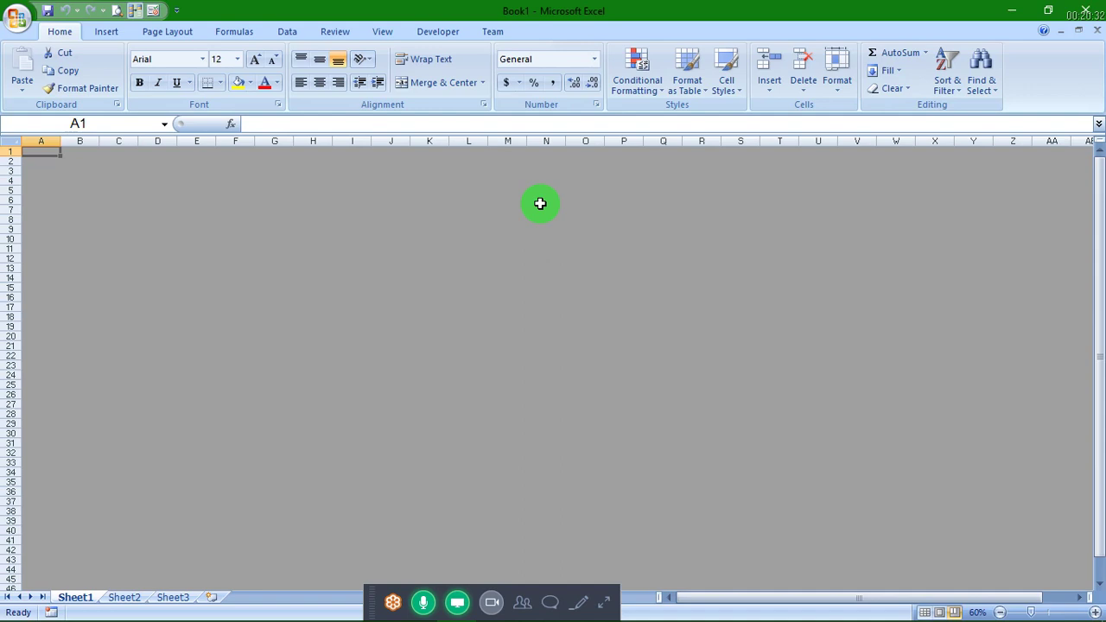
Step: Switch to Page Layout view, then set the new-sheet default to Normal View with 7 sheets per workbook
left_click(939, 613)
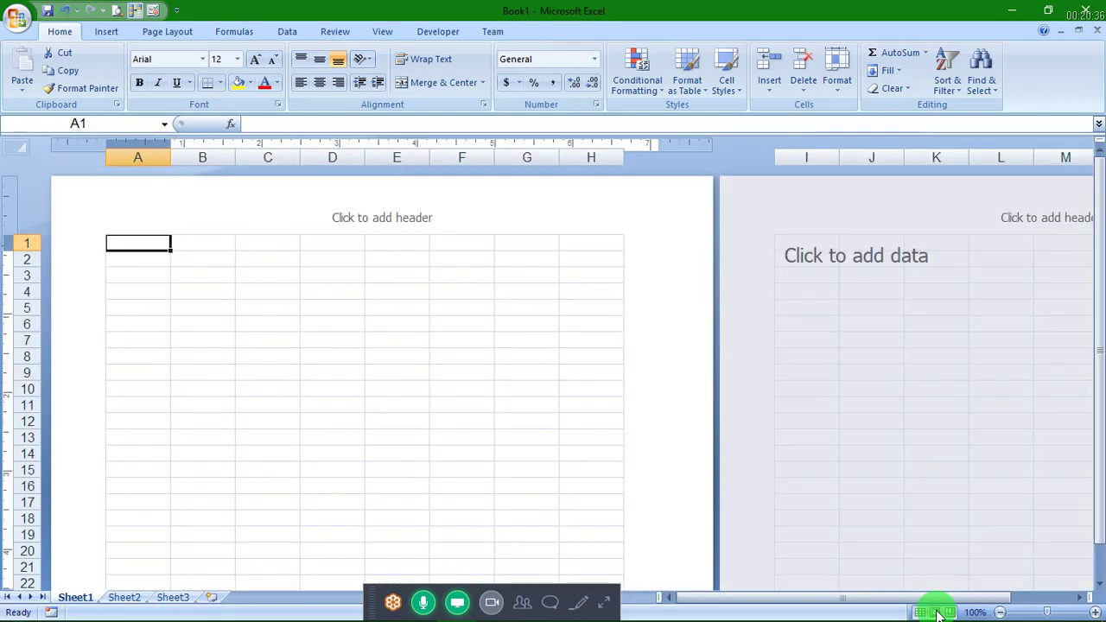
left_click(17, 17)
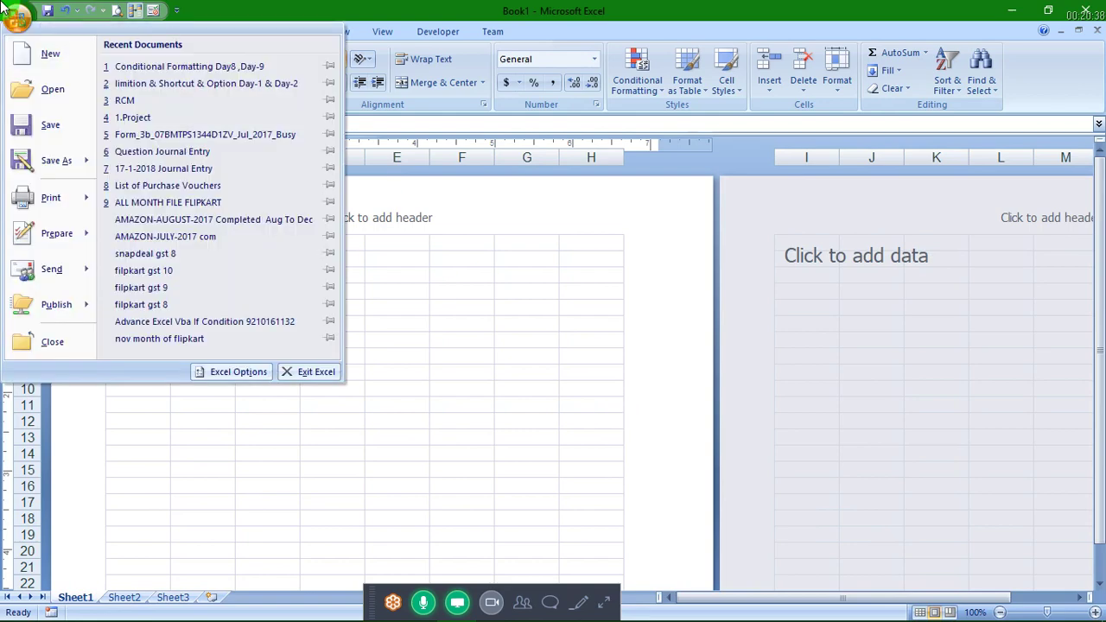
left_click(223, 376)
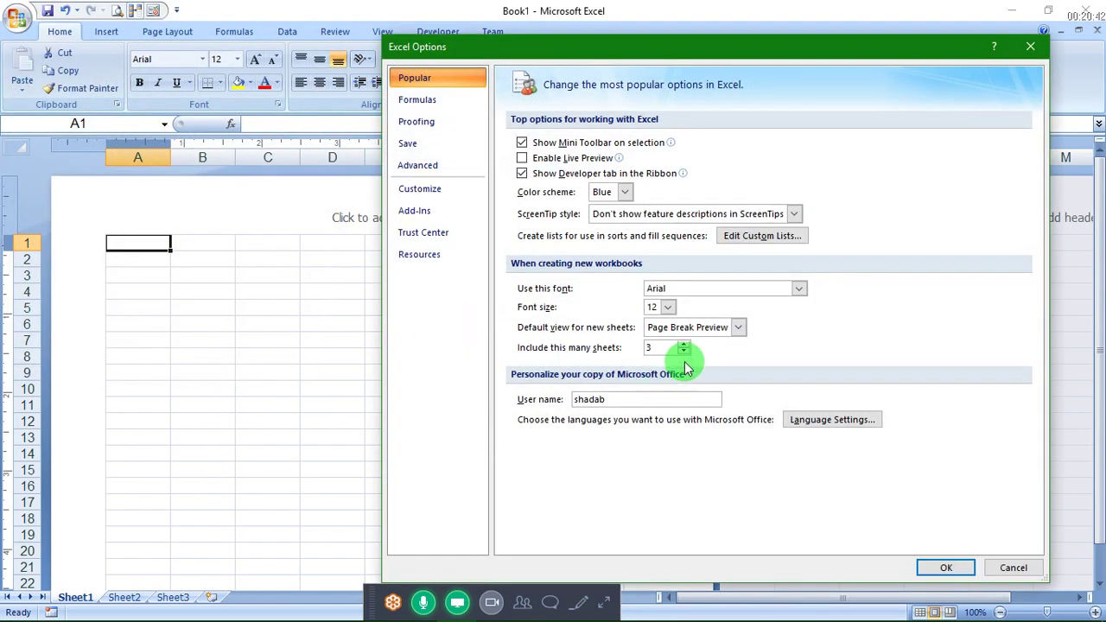
left_click(683, 328)
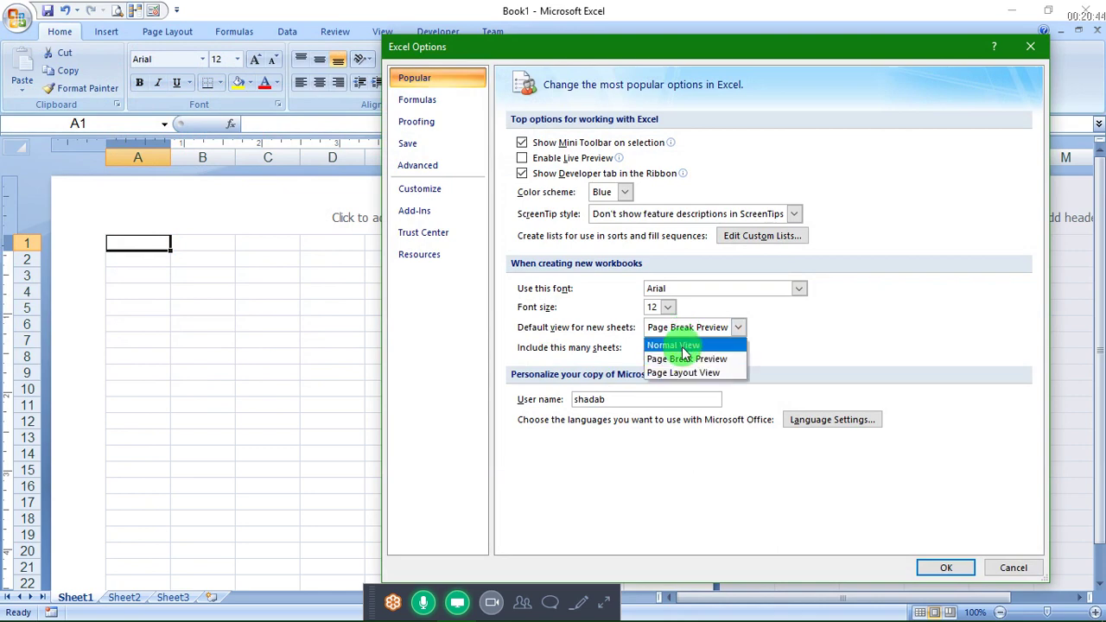
left_click(679, 343)
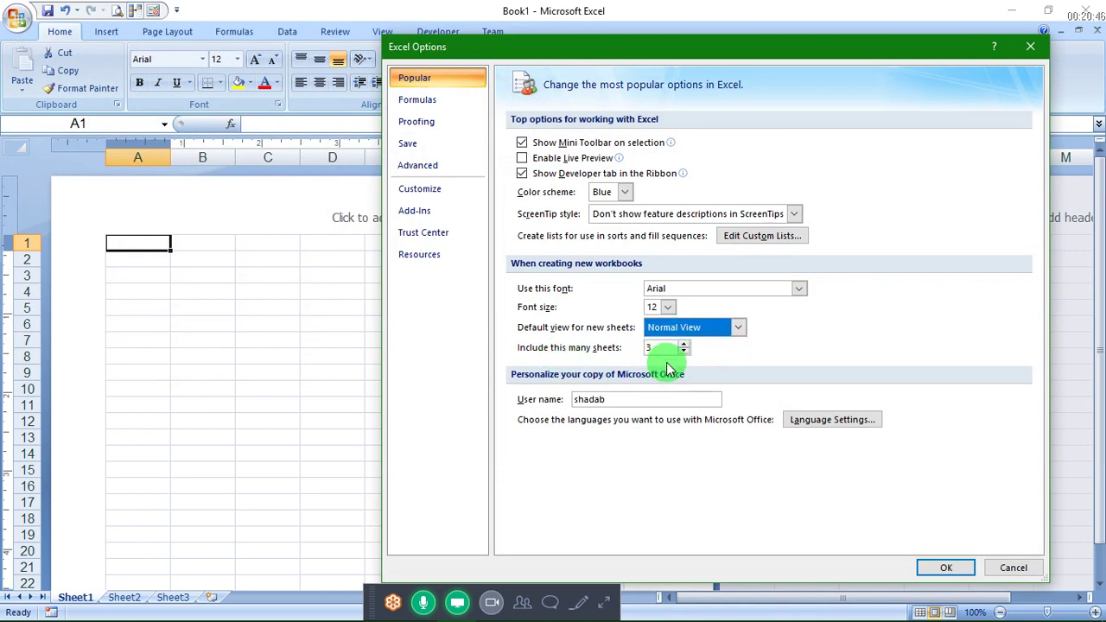
left_click(668, 353)
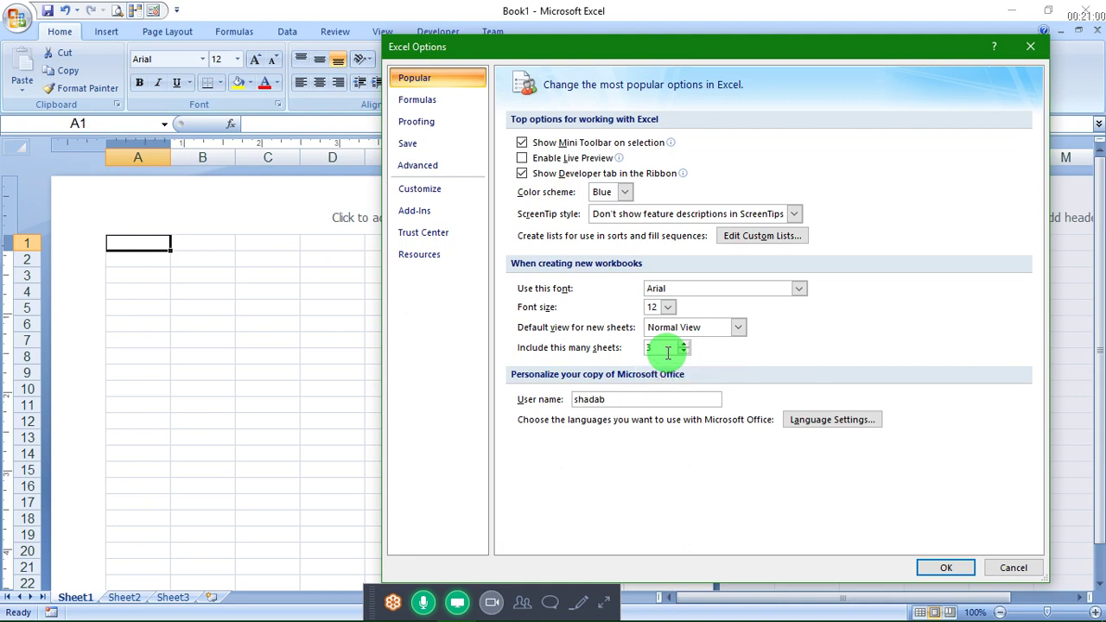
key("BackSpace")
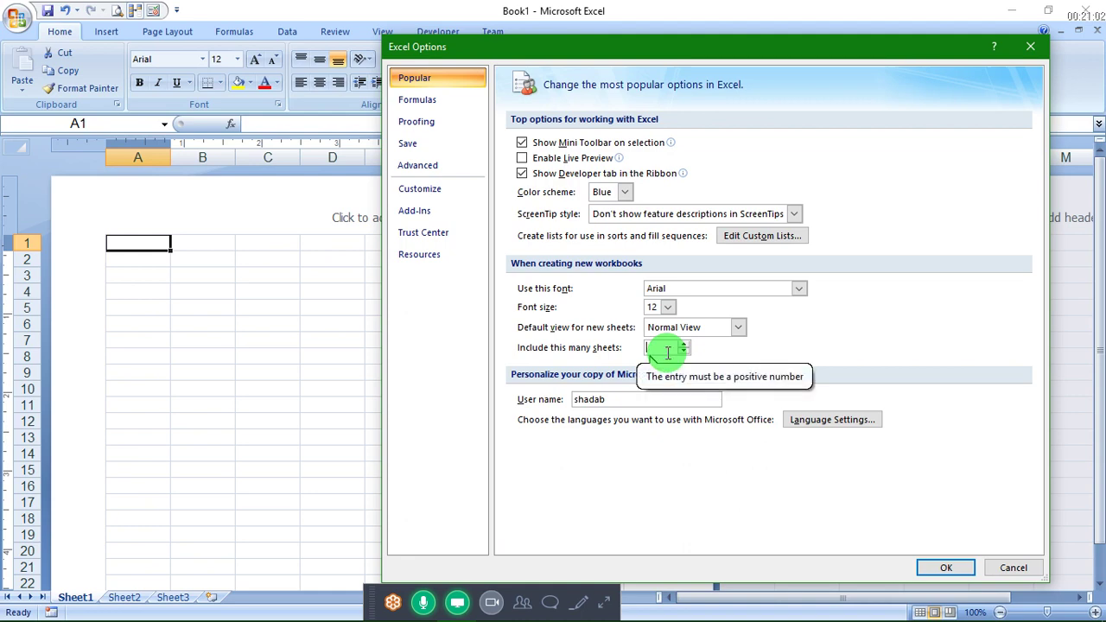
type("7")
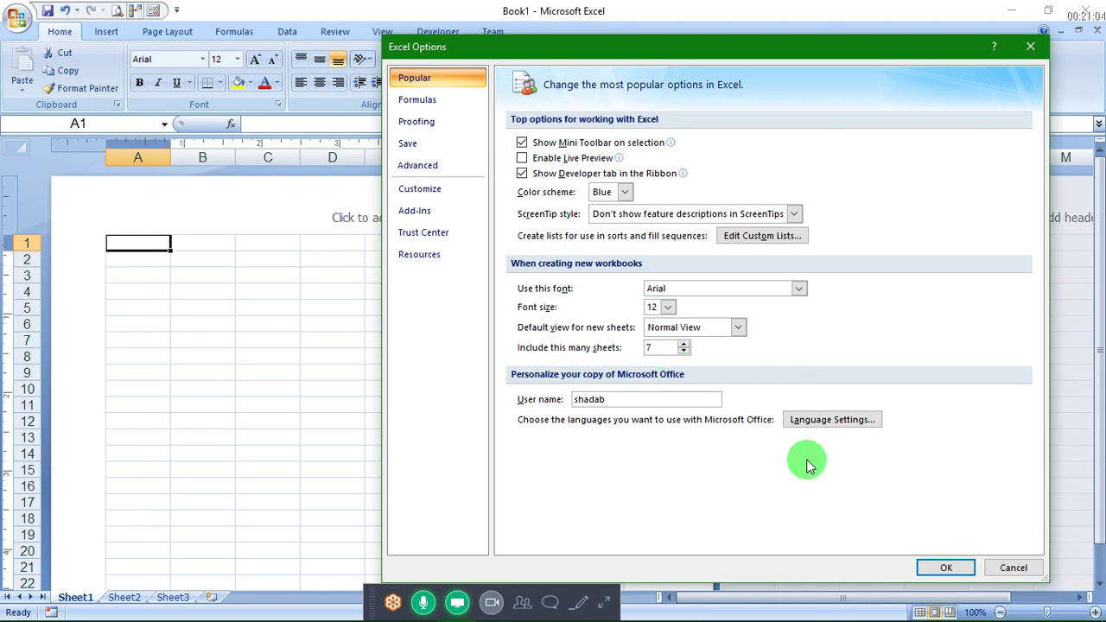
left_click(948, 568)
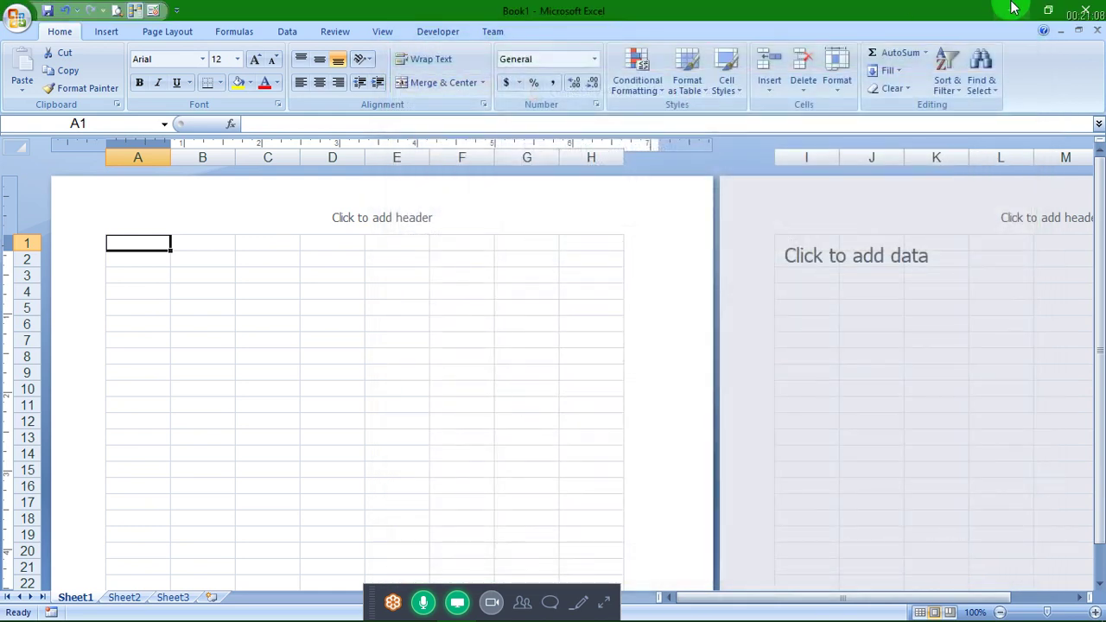
Step: Close Excel and relaunch Microsoft Office Excel 2007 from a Start menu search for 'EXCE'
left_click(1086, 10)
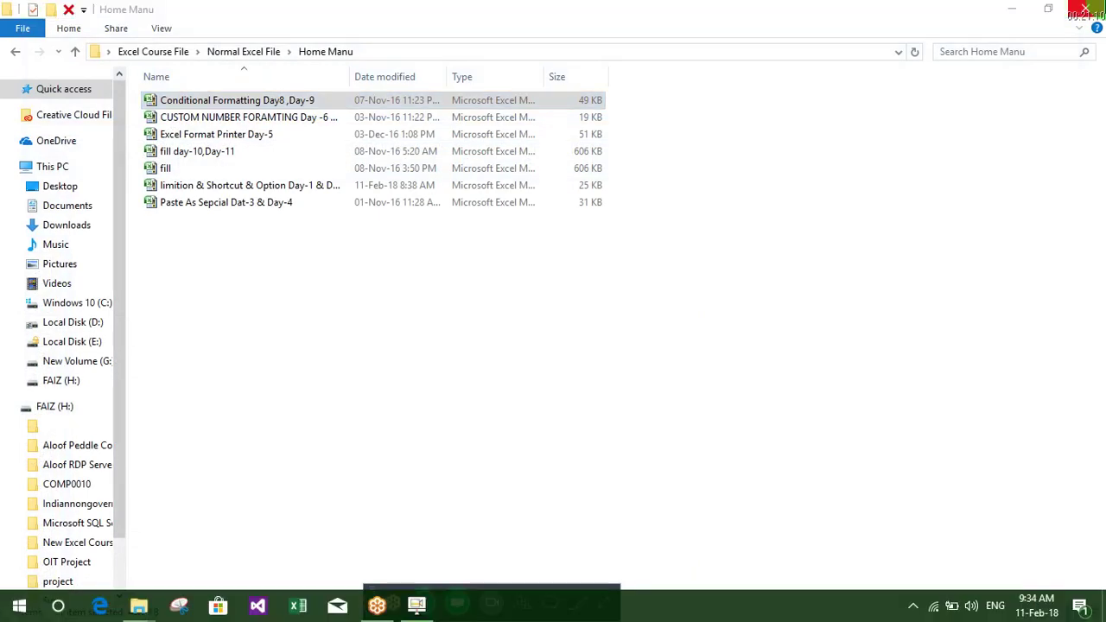
key("super")
type("EXCE")
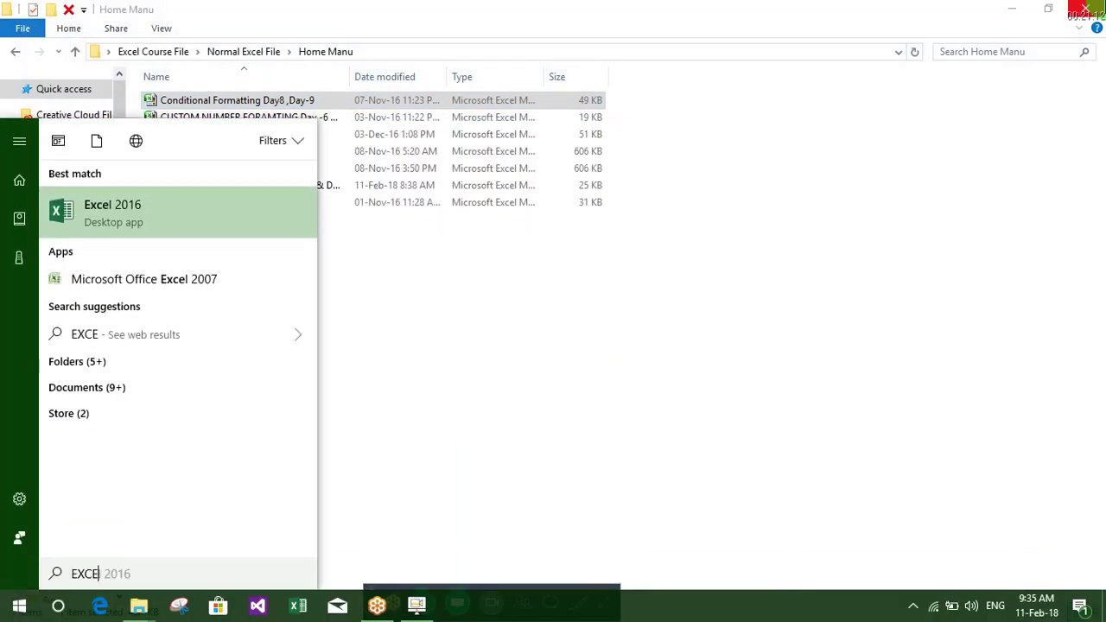
key("Down")
key("Return")
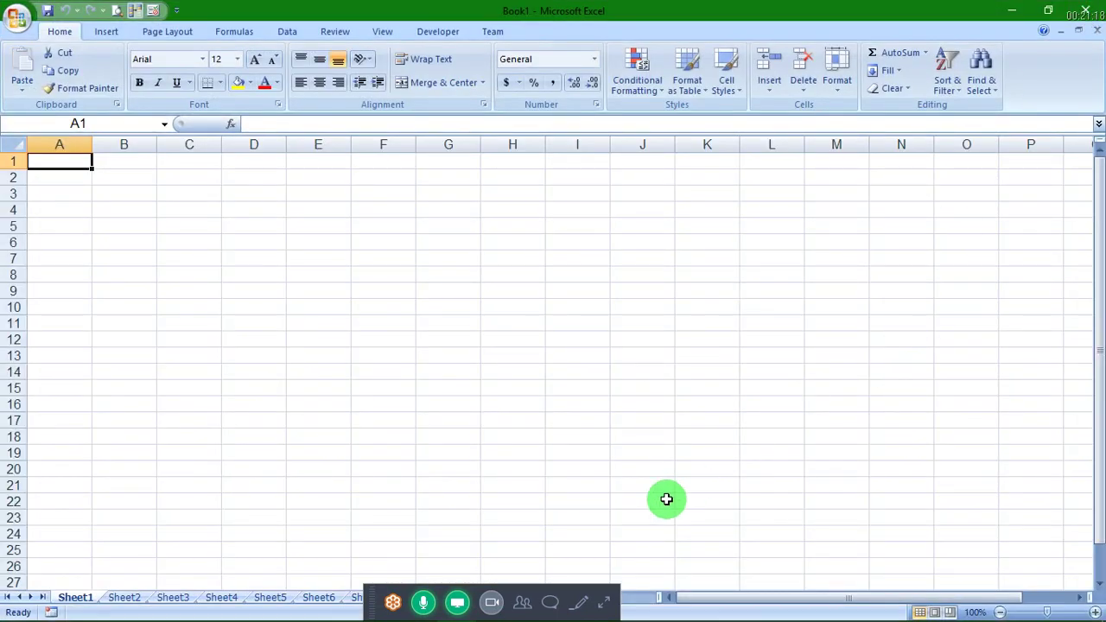
left_click_drag(604, 602, 965, 602)
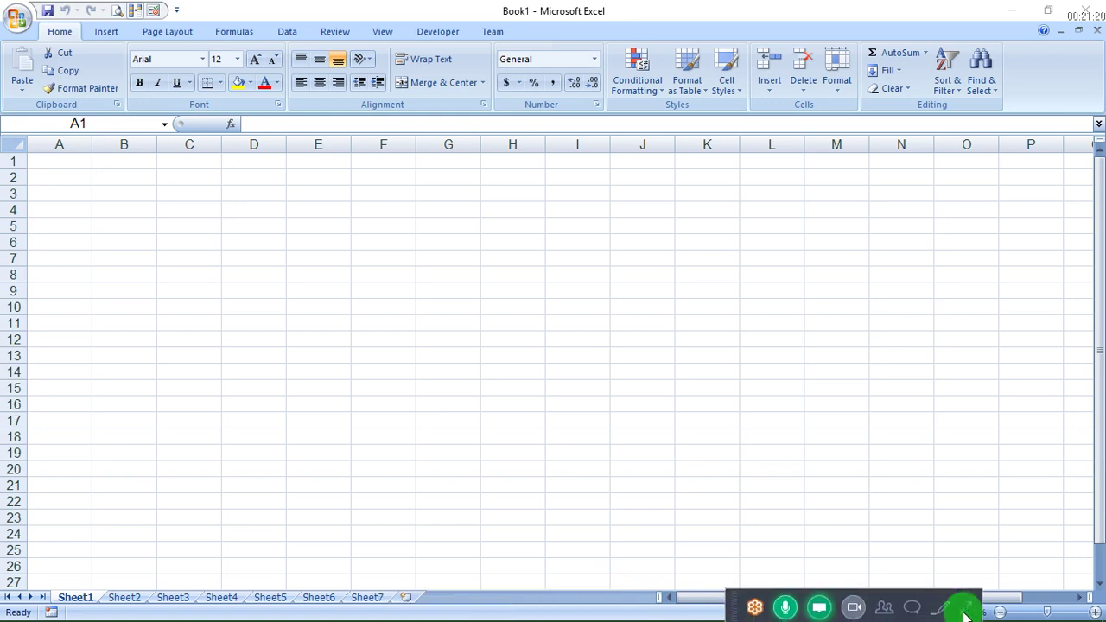
left_click(375, 600)
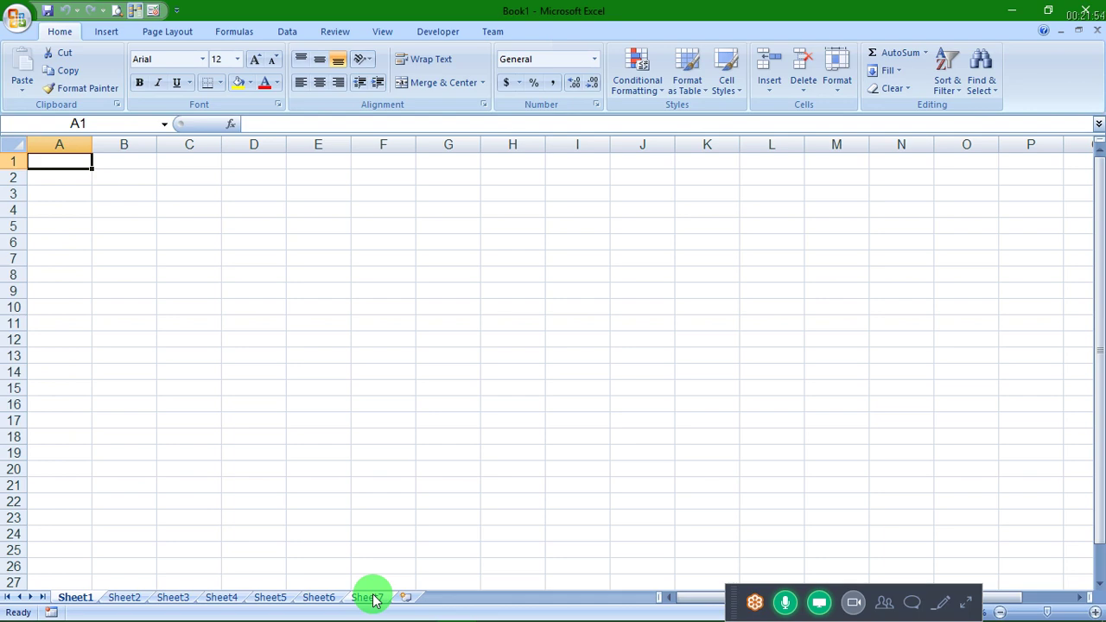
Step: In Excel Options > Popular, replace the User name with a new name and confirm
left_click(7, 10)
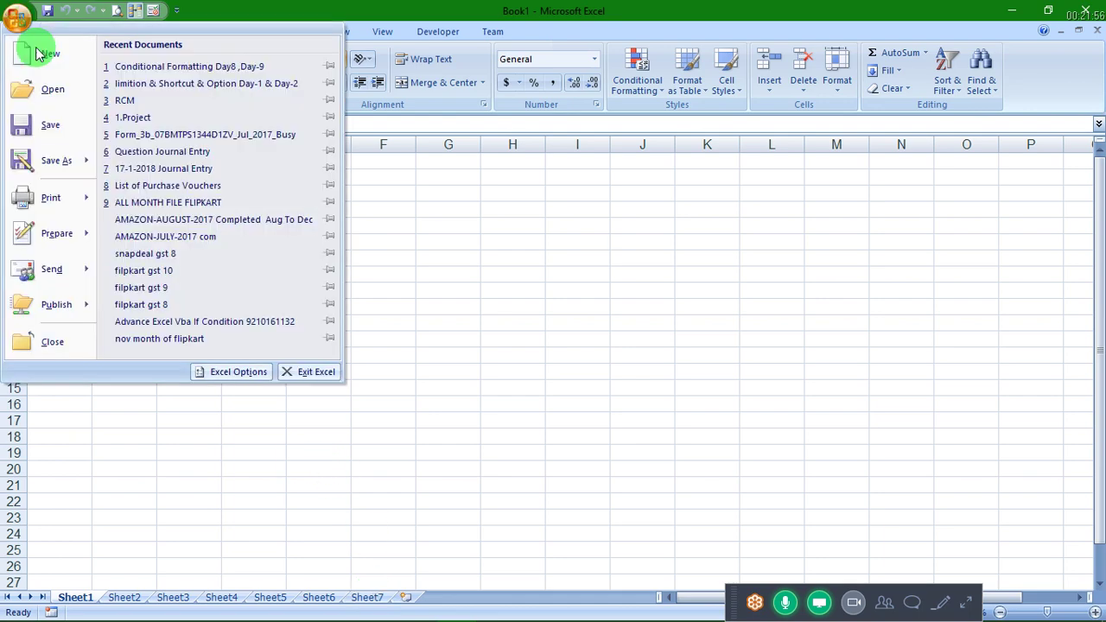
left_click(221, 373)
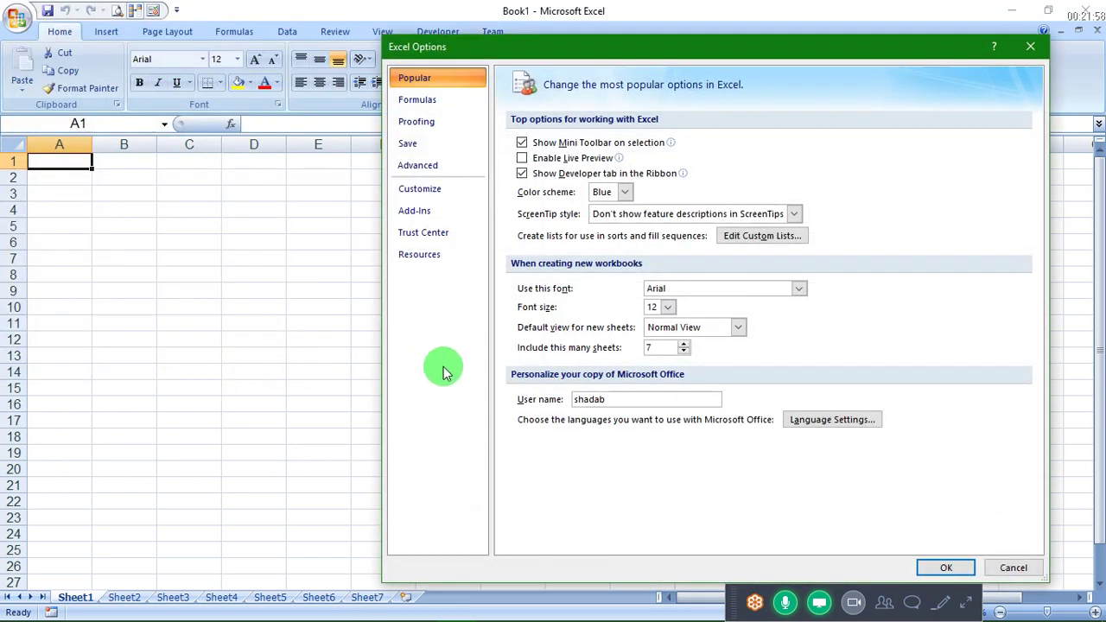
left_click(588, 398)
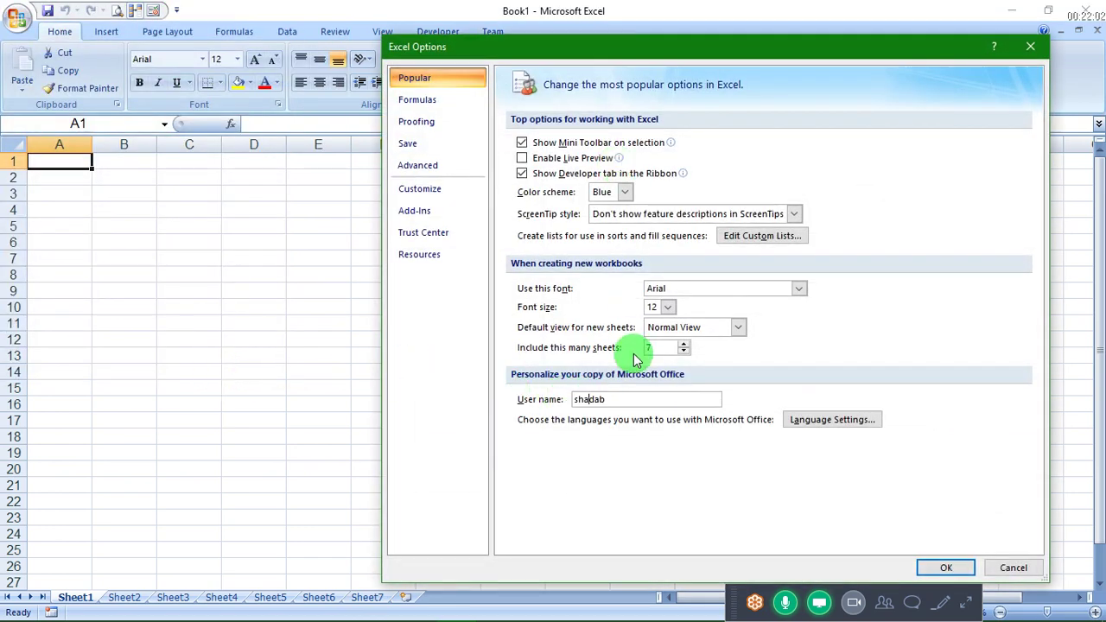
key("BackSpace")
key("BackSpace")
key("BackSpace")
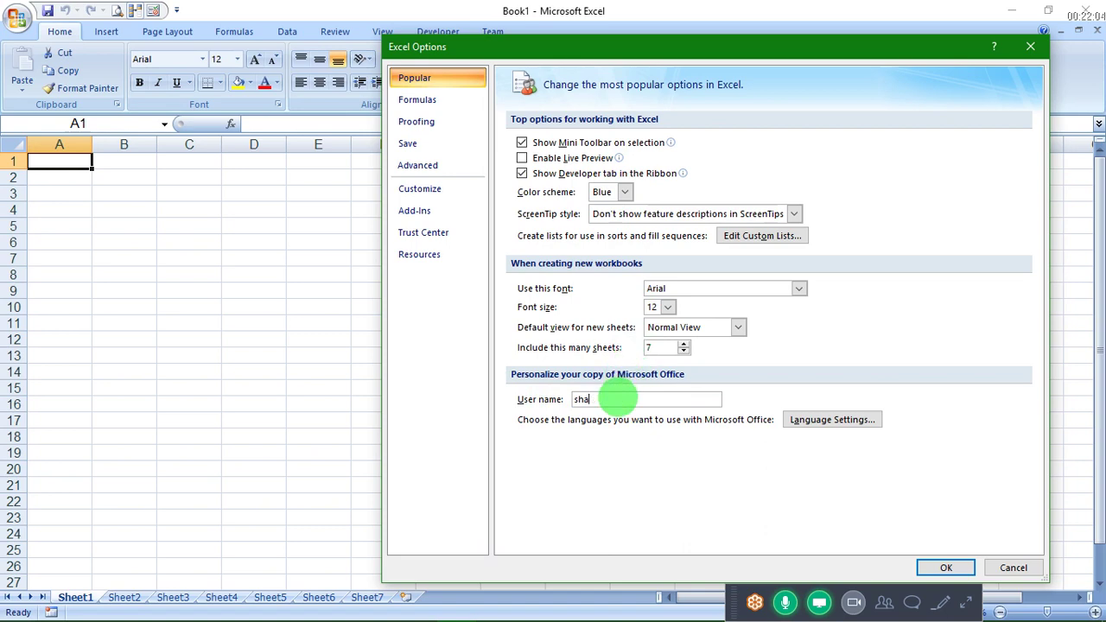
key("BackSpace")
key("BackSpace")
type("Ak")
key("BackSpace")
key("BackSpace")
key("BackSpace")
type("Akss")
key("Tab")
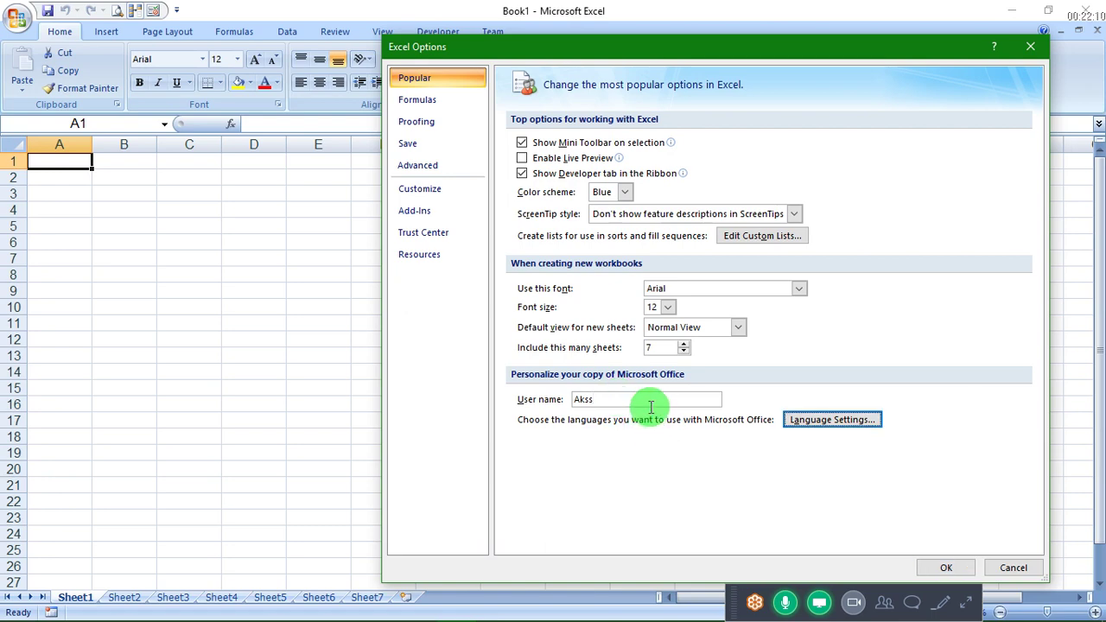
left_click(647, 399)
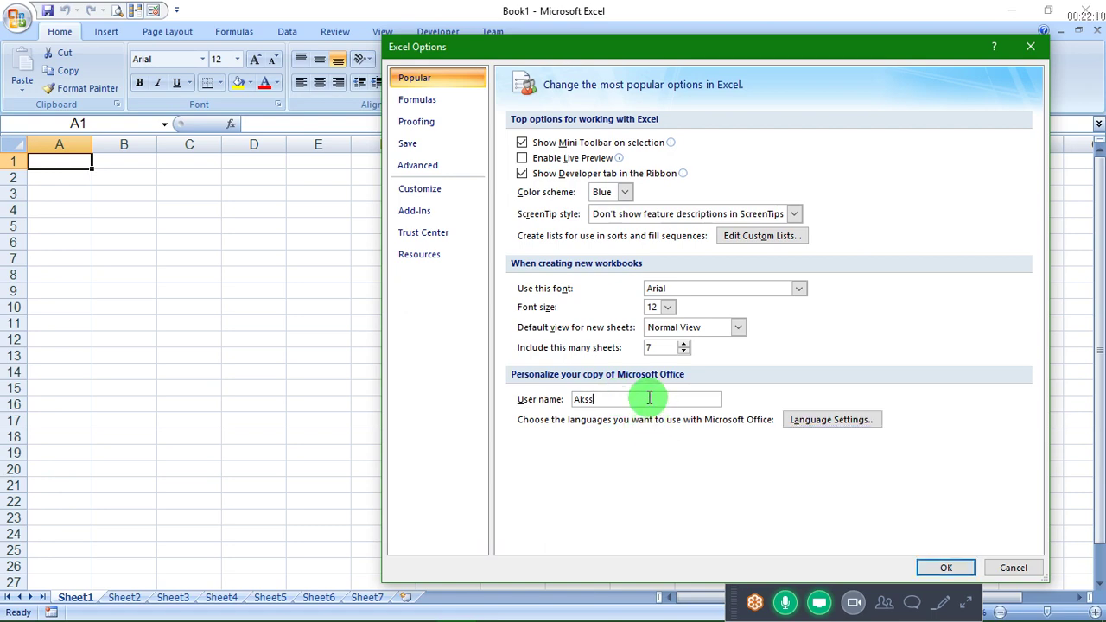
left_click(931, 567)
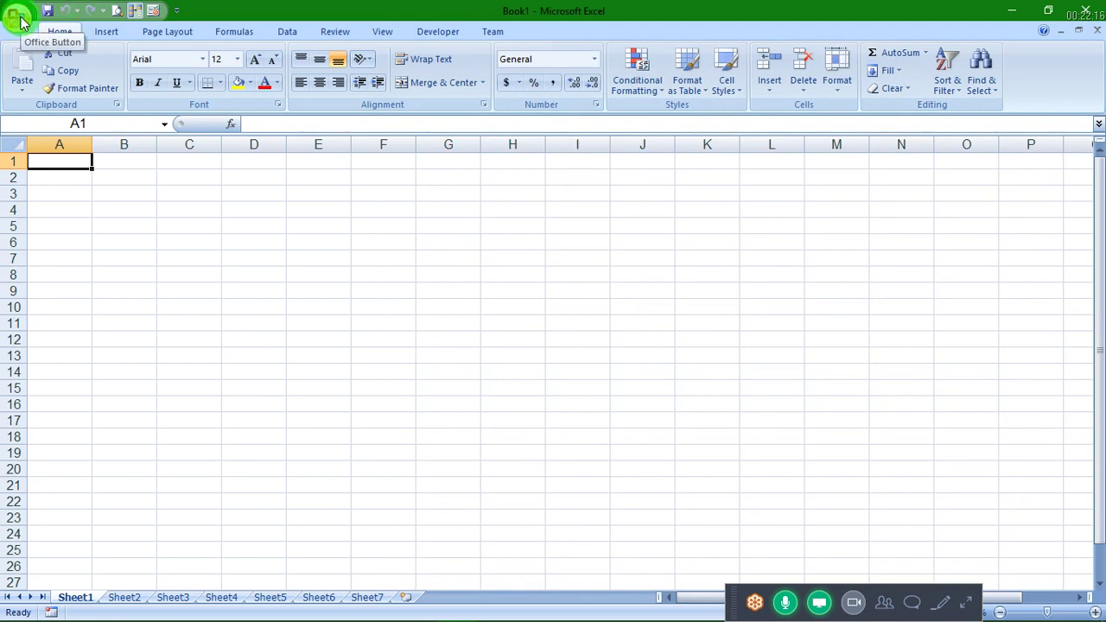
Step: Browse to Excel Course File > Normal Excel File > Home Manu and select the shortcut-and-options workbook
double_click(22, 19)
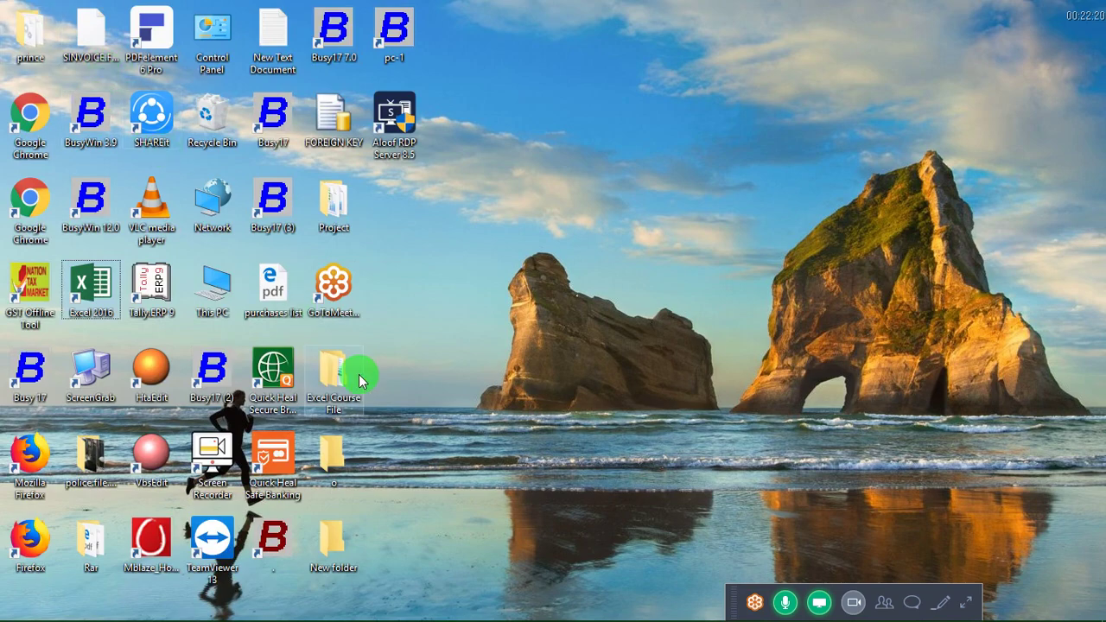
double_click(359, 374)
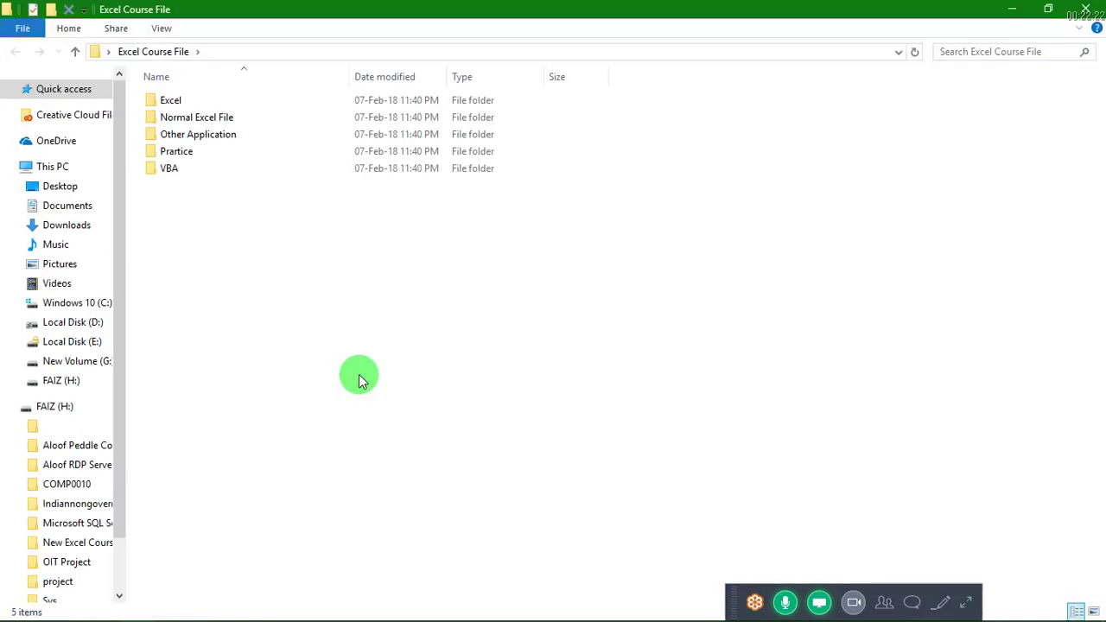
left_click(335, 120)
double_click(336, 121)
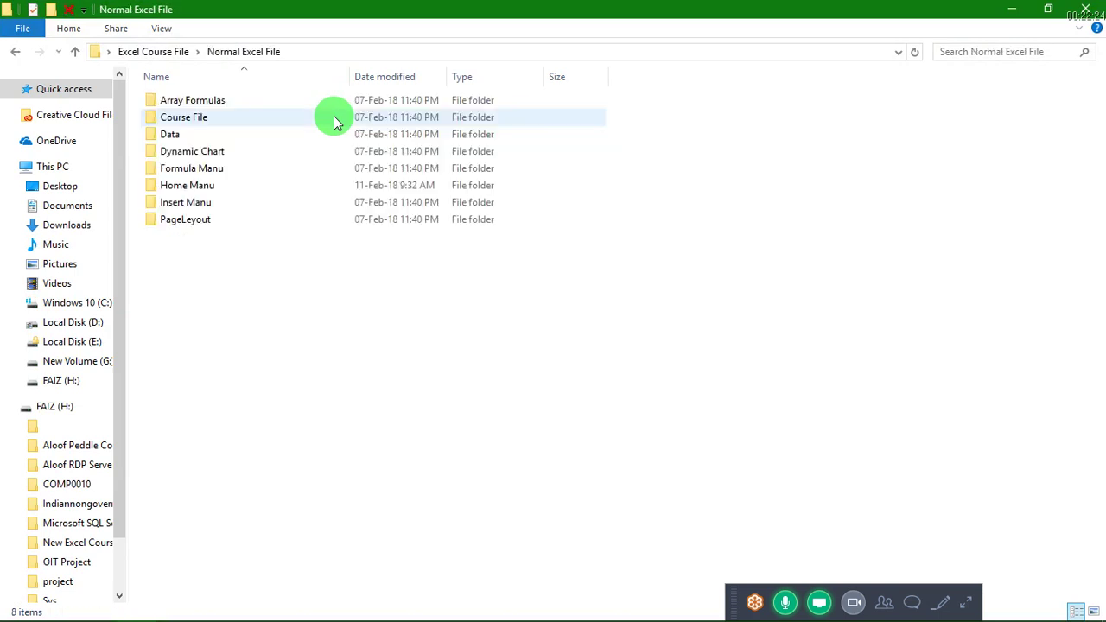
double_click(318, 188)
left_click(305, 190)
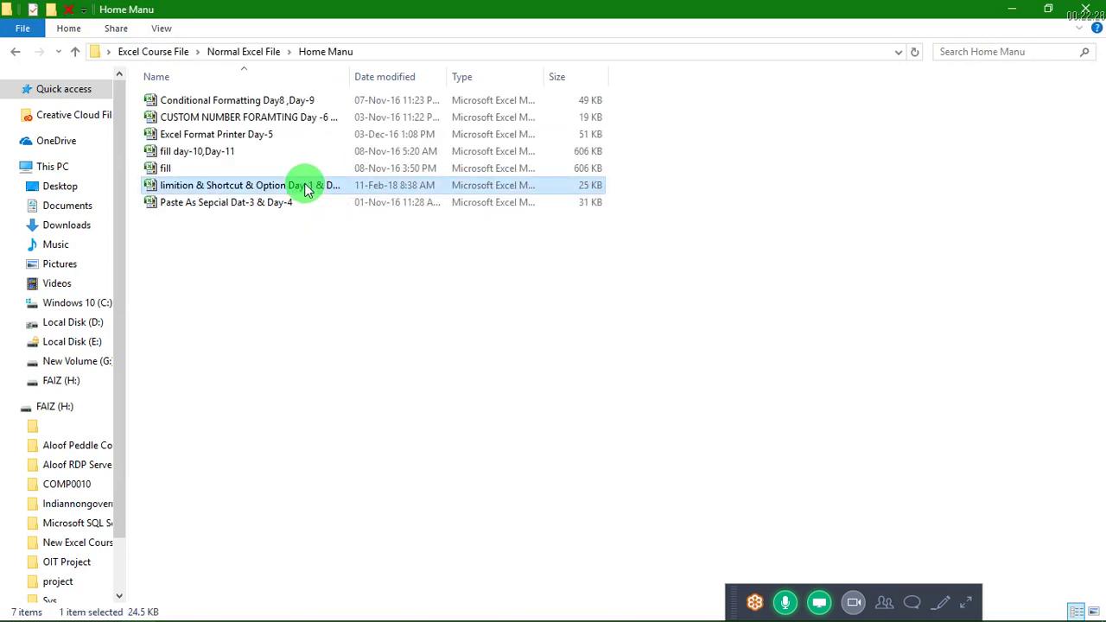
Step: Paste the workbook onto the desktop, keeping its original name
key("super+d")
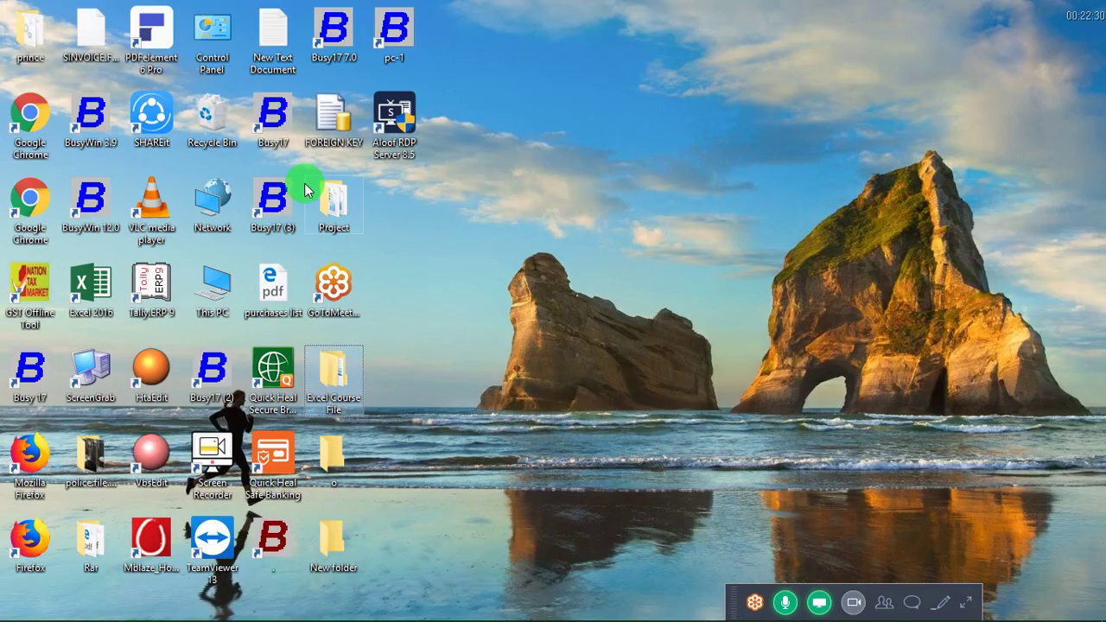
key("ctrl+v")
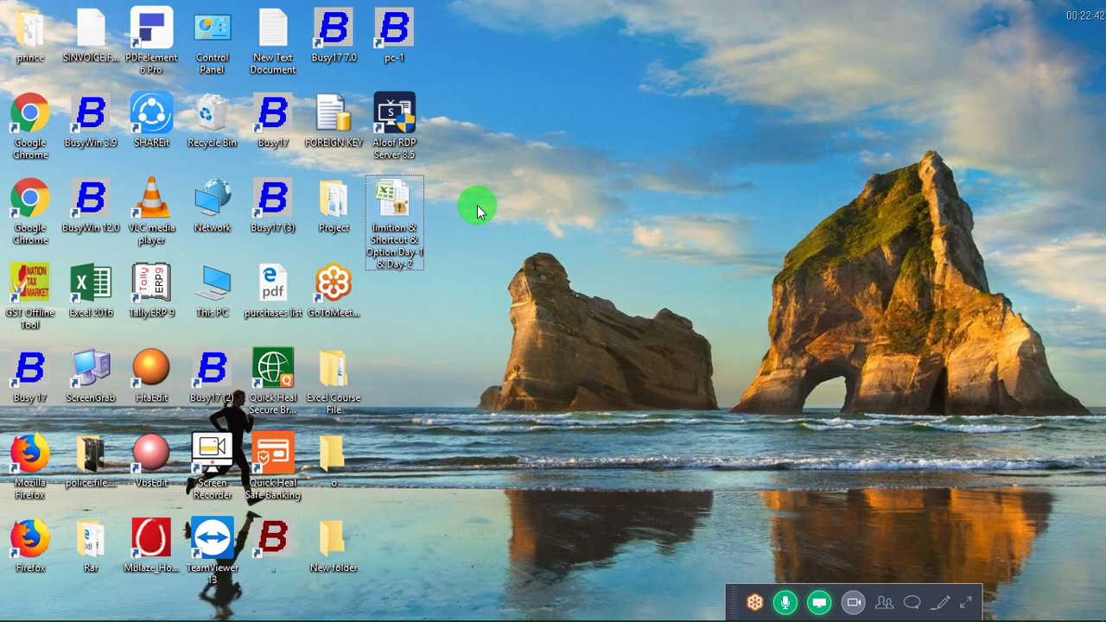
left_click(403, 209)
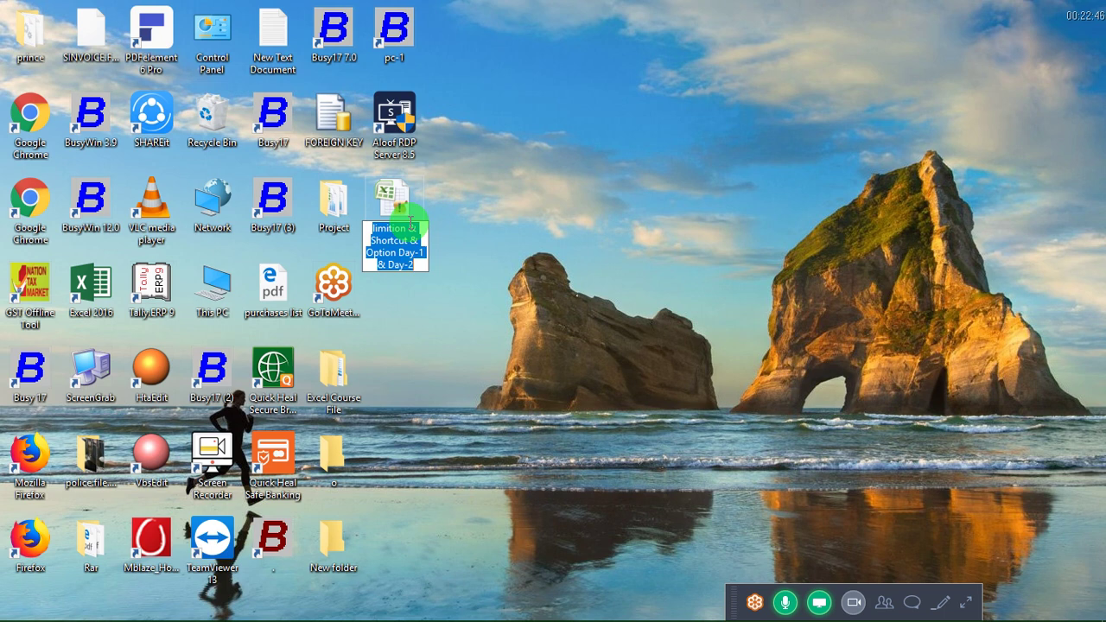
left_click(532, 196)
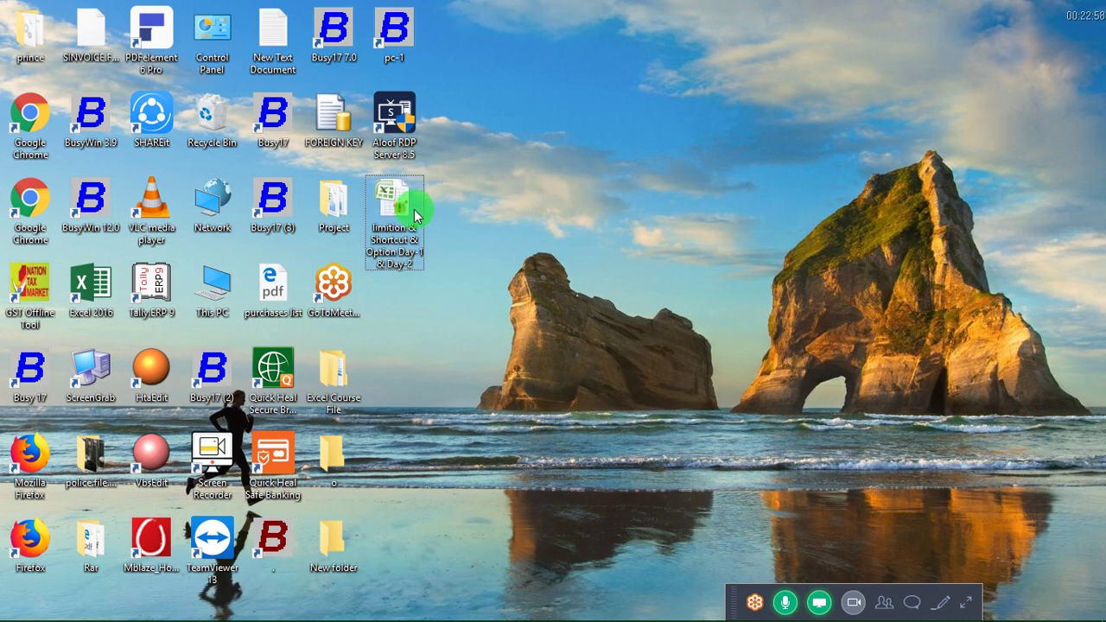
mouse_move(416, 216)
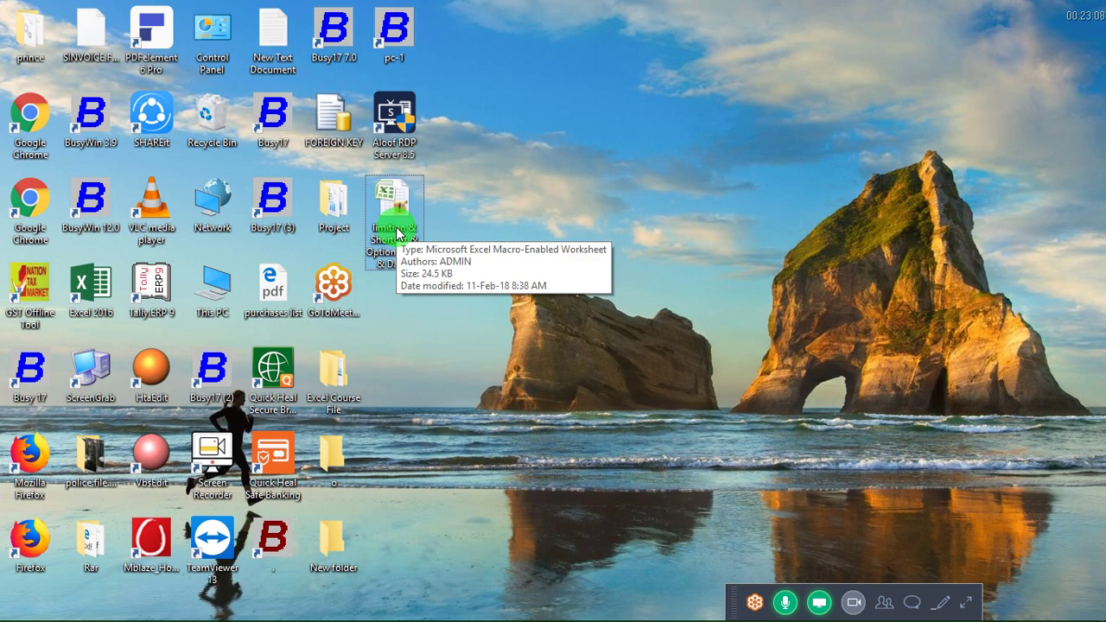
Step: Save Book1 to the Desktop as a macro-enabled workbook and exit Excel
key("alt+Tab")
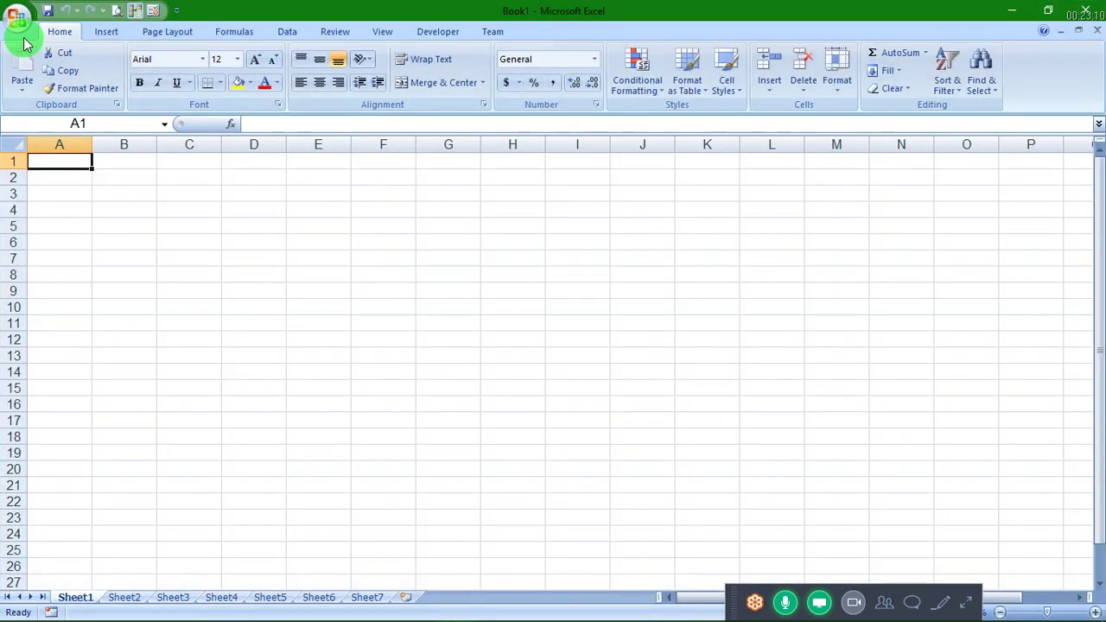
left_click(17, 17)
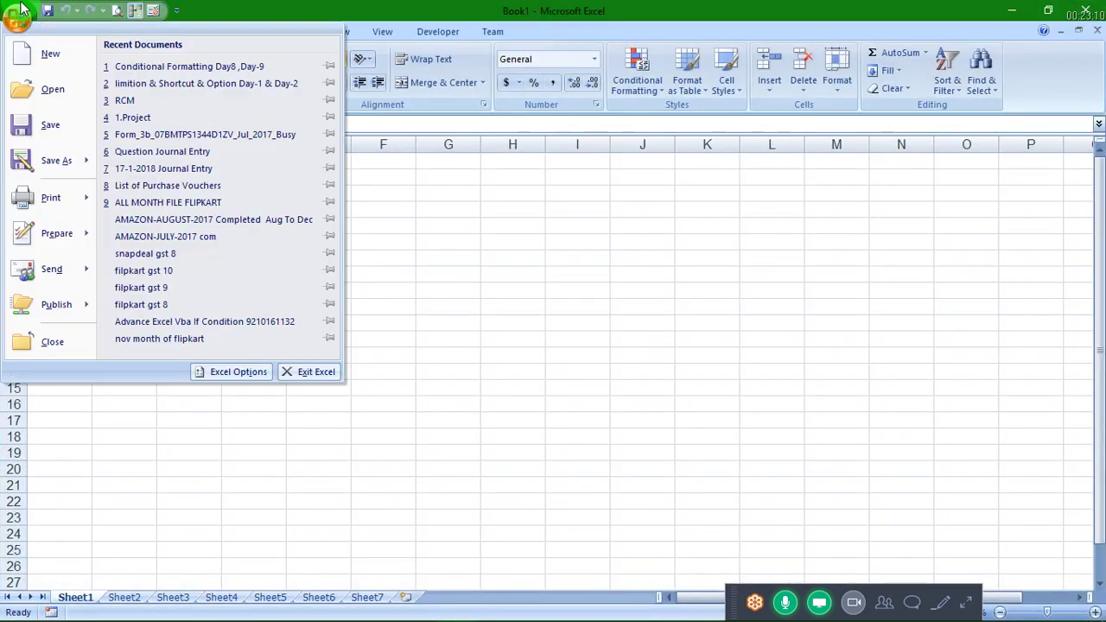
left_click(237, 372)
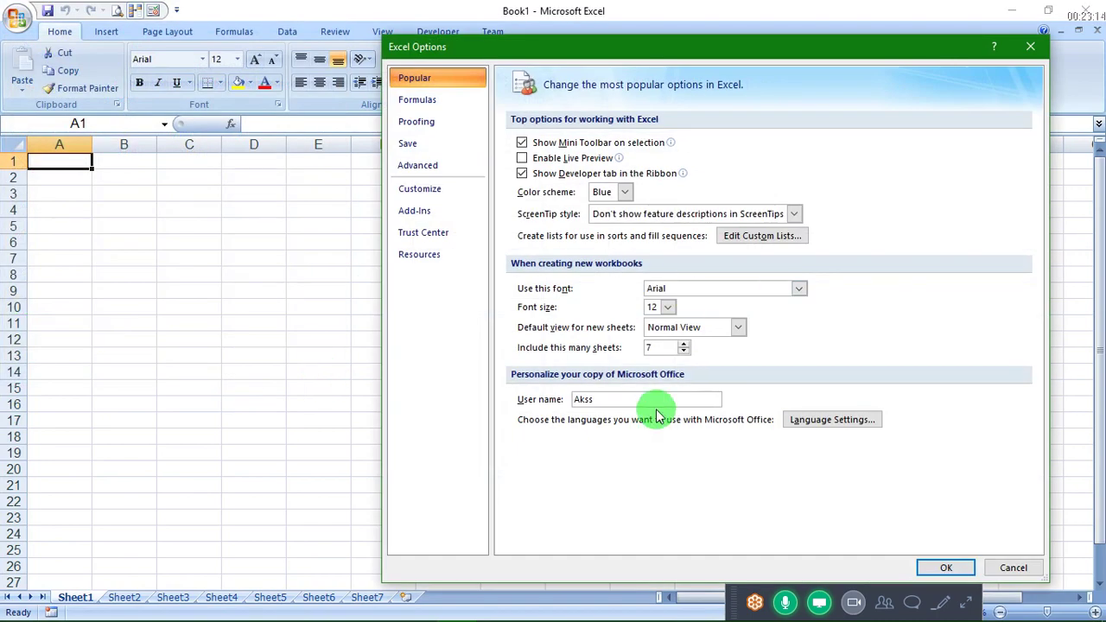
key("Escape")
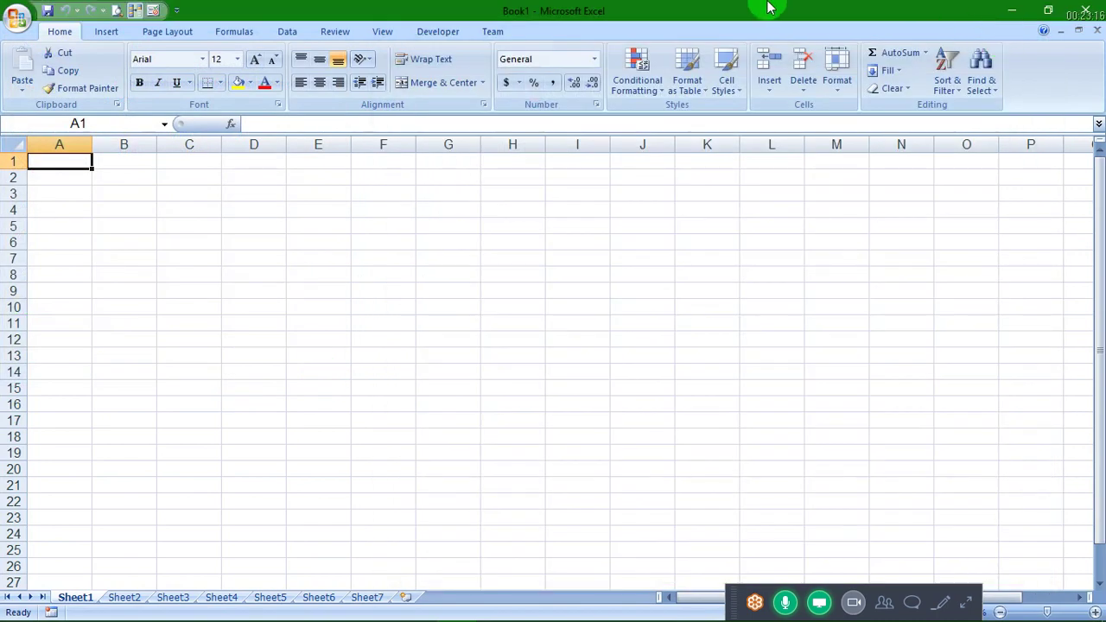
left_click(27, 10)
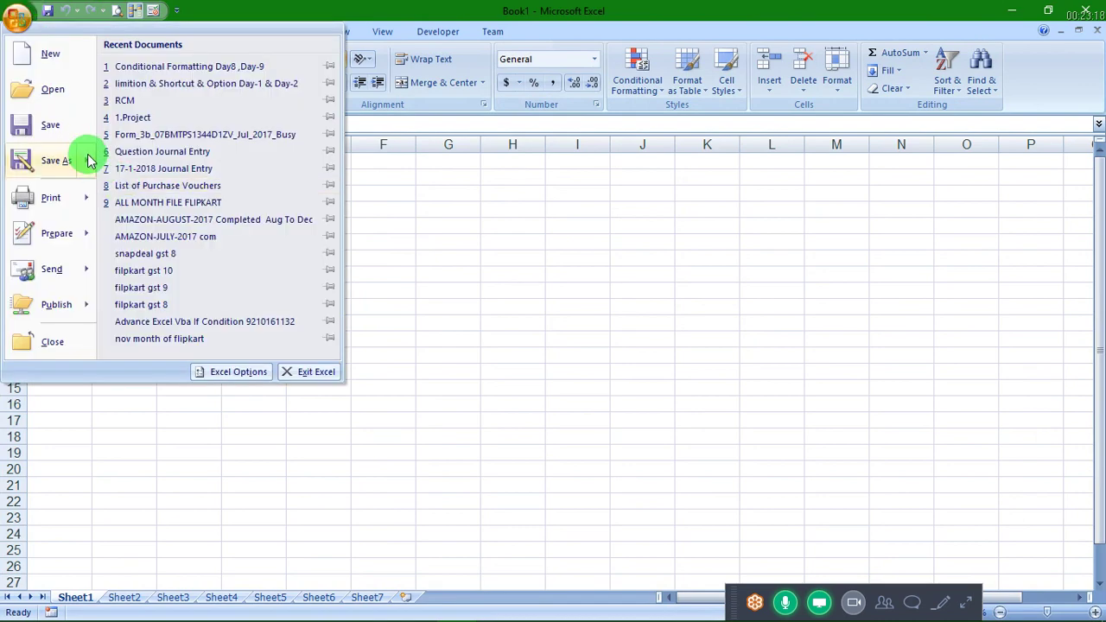
mouse_move(78, 160)
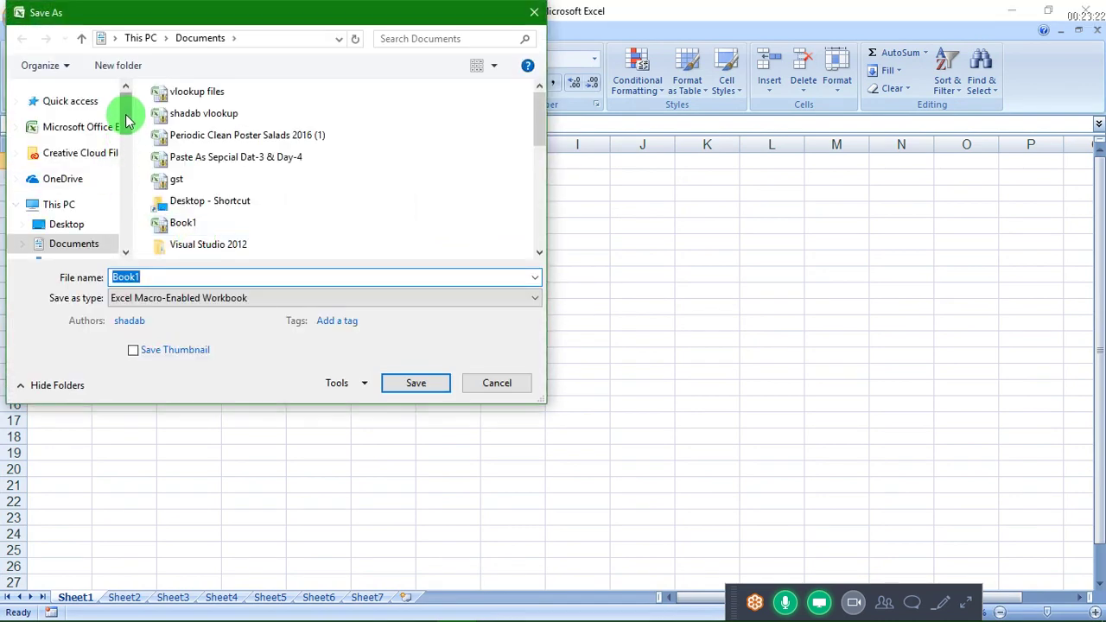
left_click(67, 224)
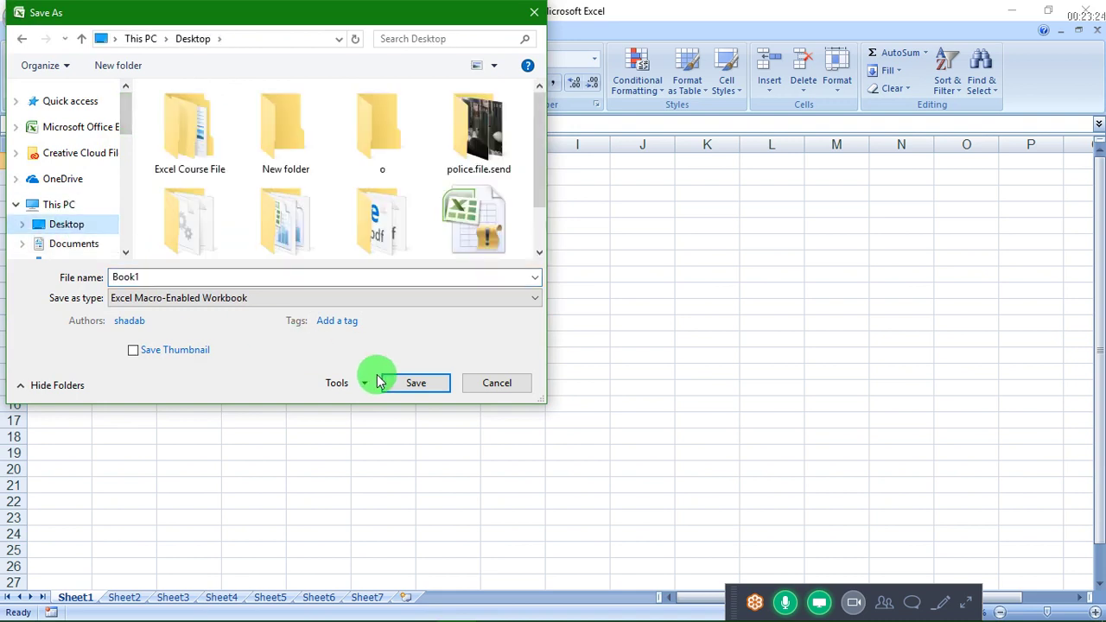
left_click(404, 383)
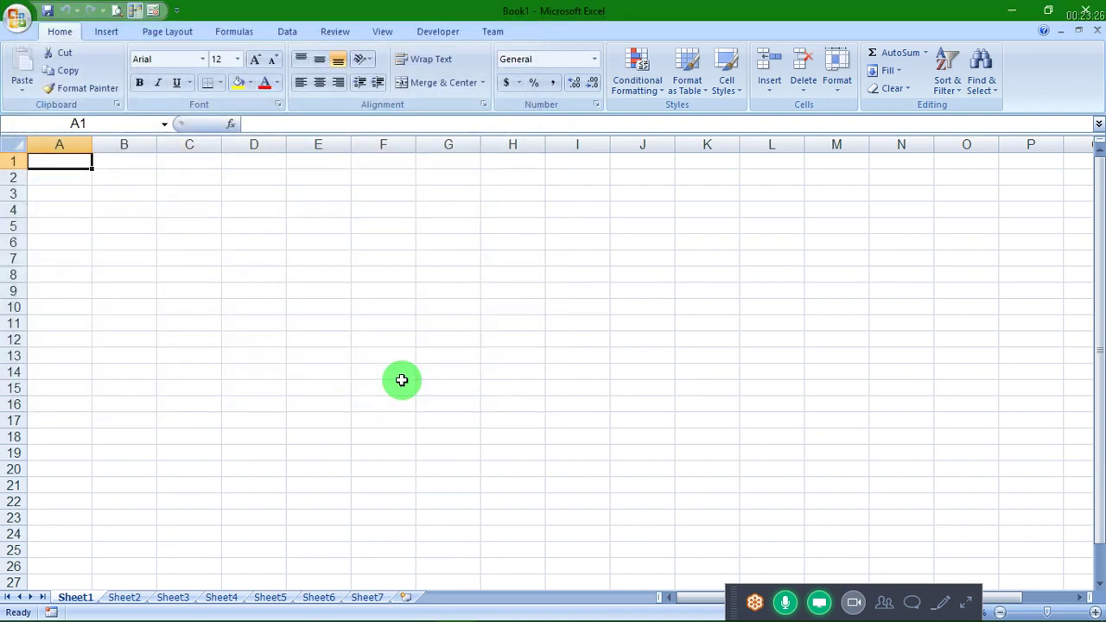
key("alt+F4")
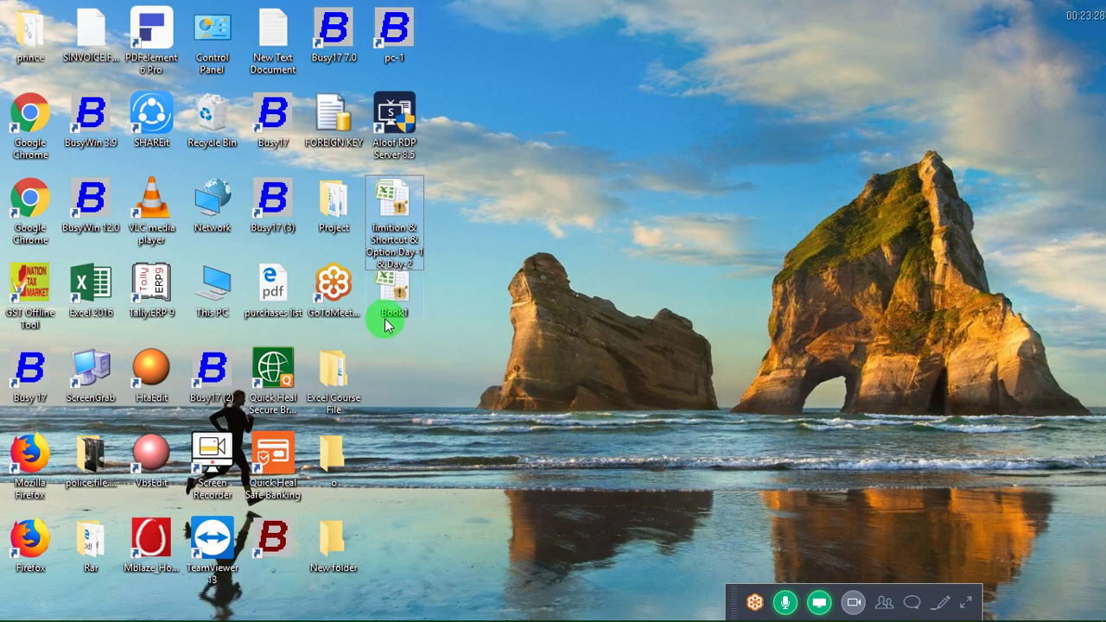
Step: Refresh the desktop, return to it from the window switcher, and select the Book1 file
mouse_move(386, 325)
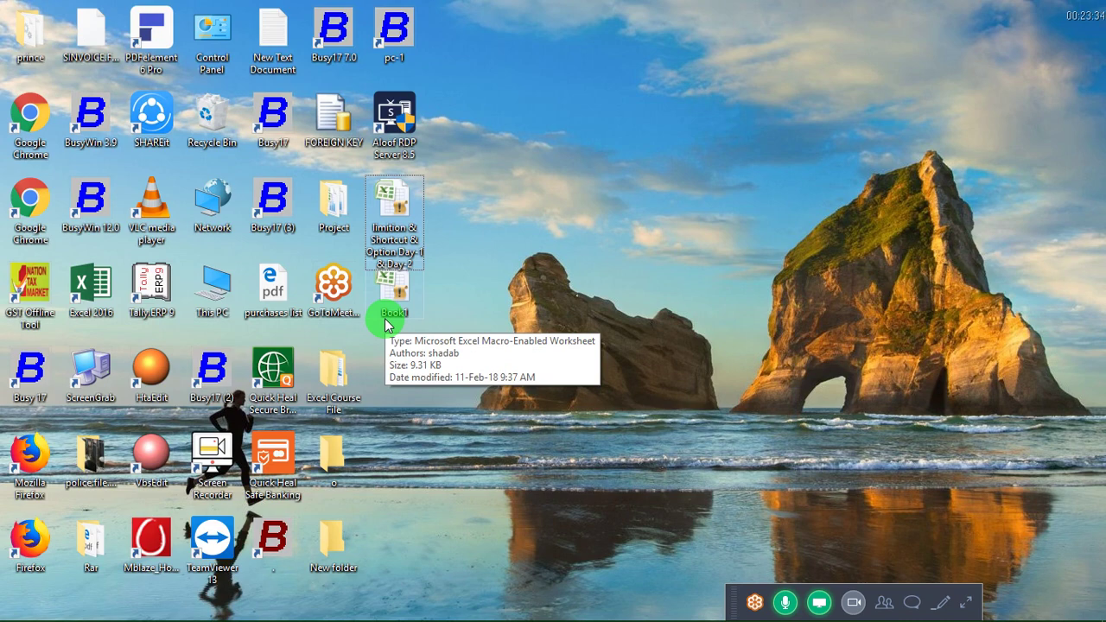
right_click(495, 249)
left_click(537, 292)
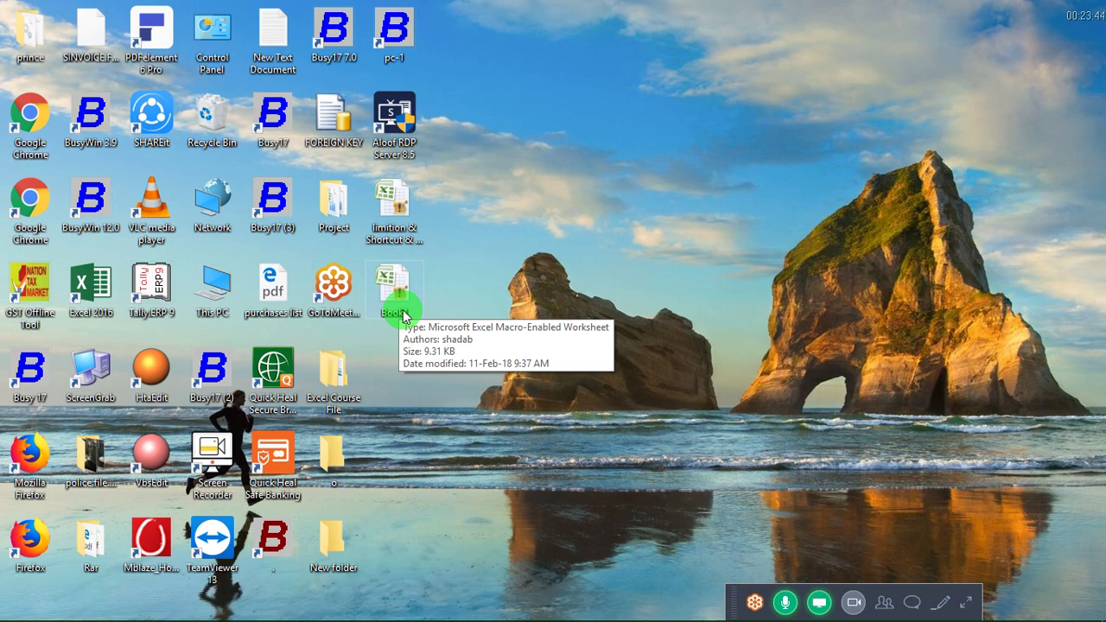
key("alt+Tab")
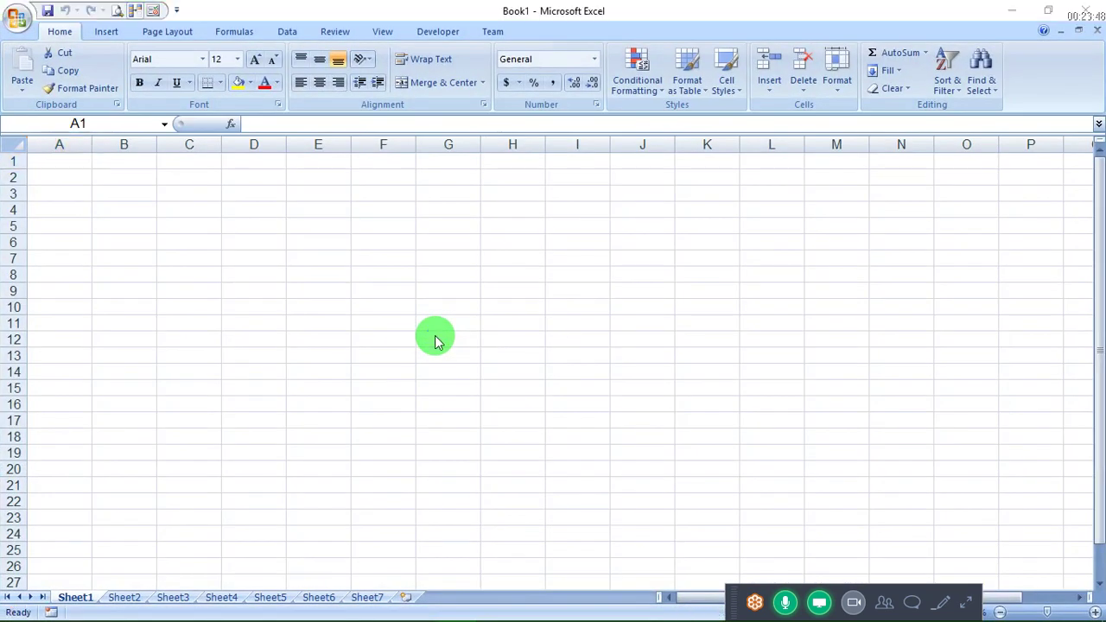
key("alt+Tab")
key("super+d")
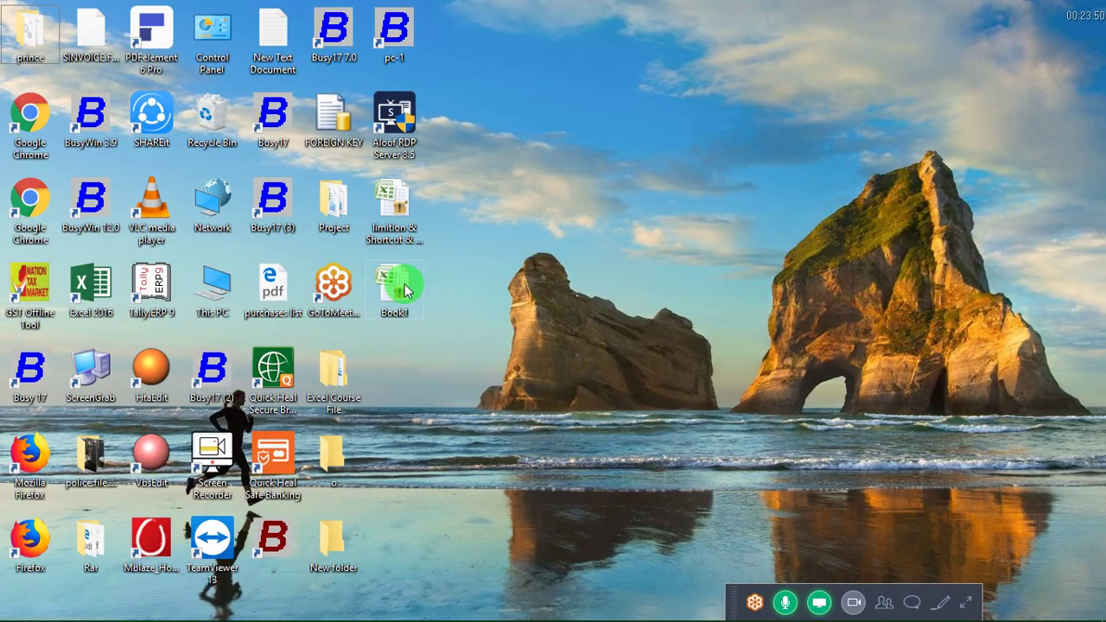
mouse_move(391, 277)
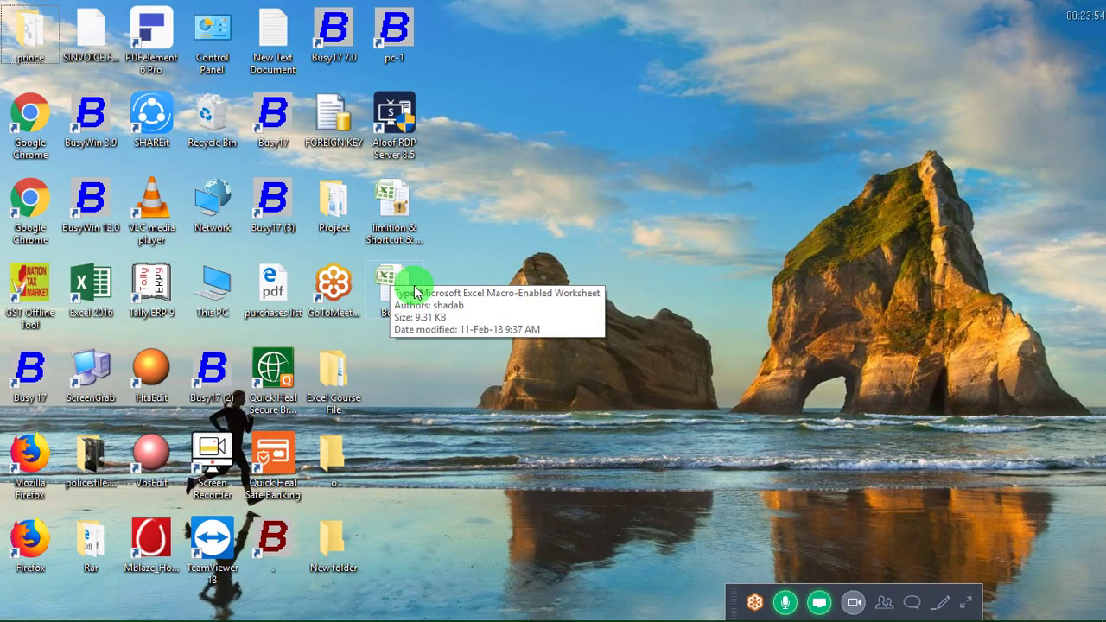
left_click(403, 299)
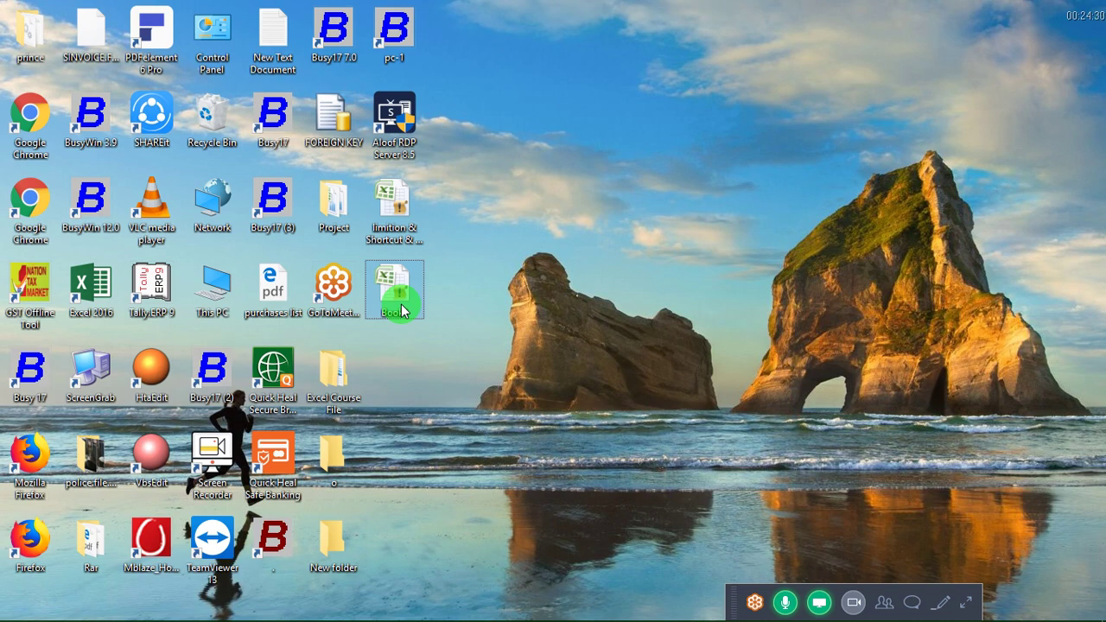
Step: Open Book1's Properties on the Details tab and inspect its Title and Subject fields
right_click(401, 309)
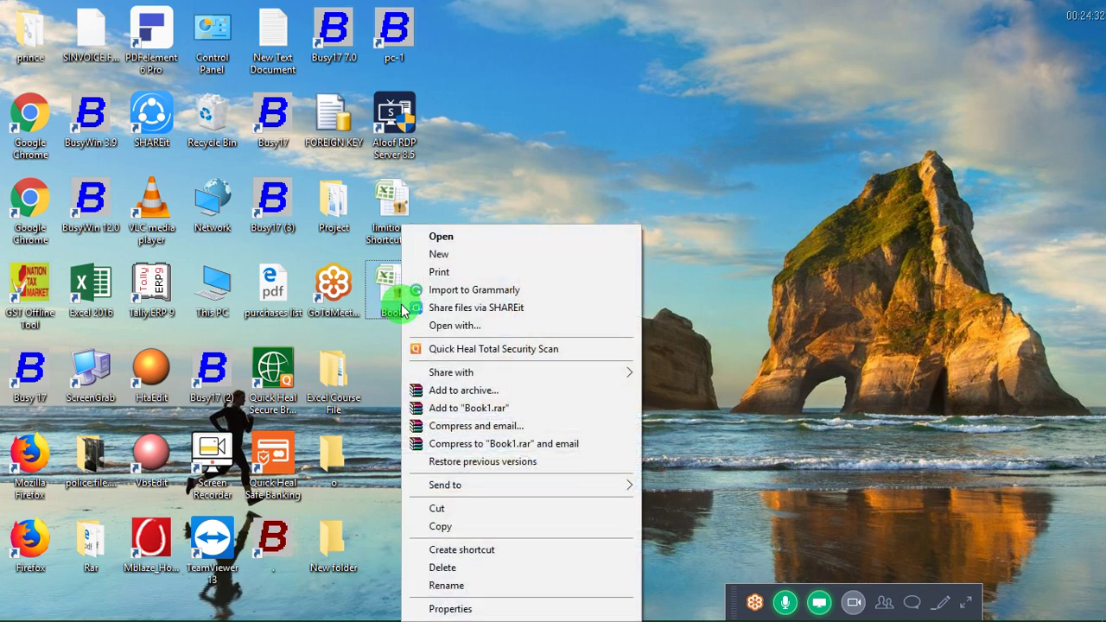
left_click(464, 609)
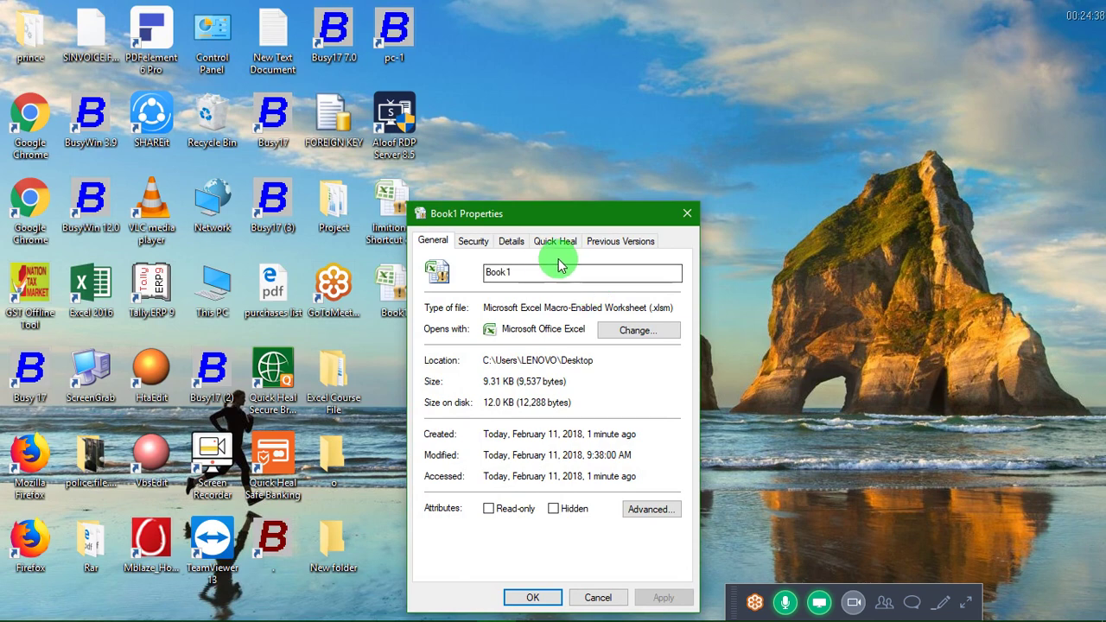
left_click(513, 244)
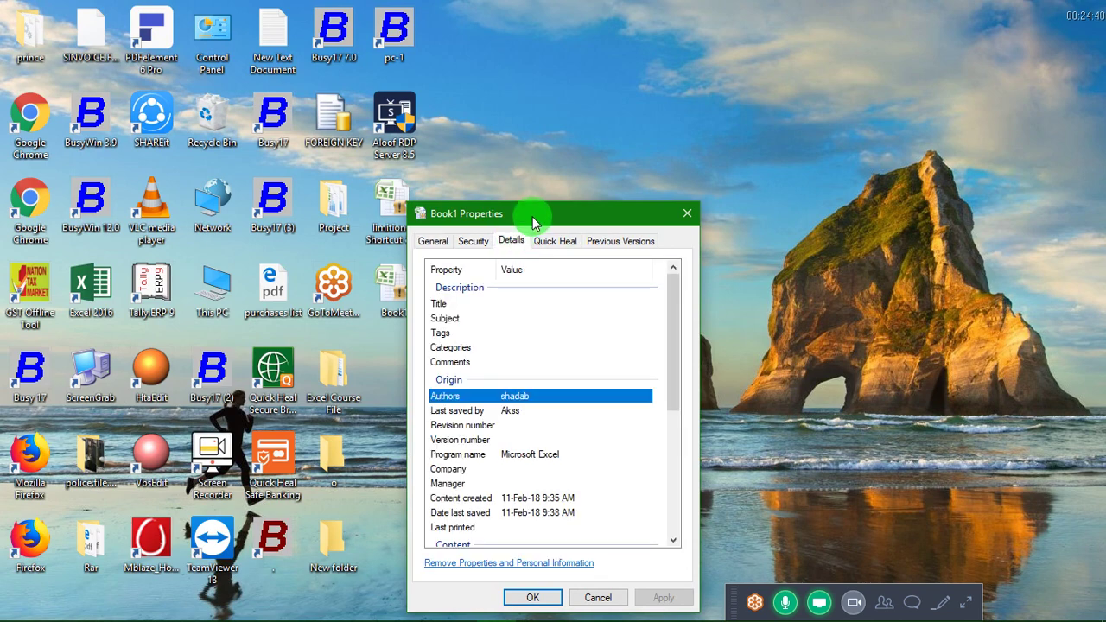
left_click_drag(534, 218, 748, 70)
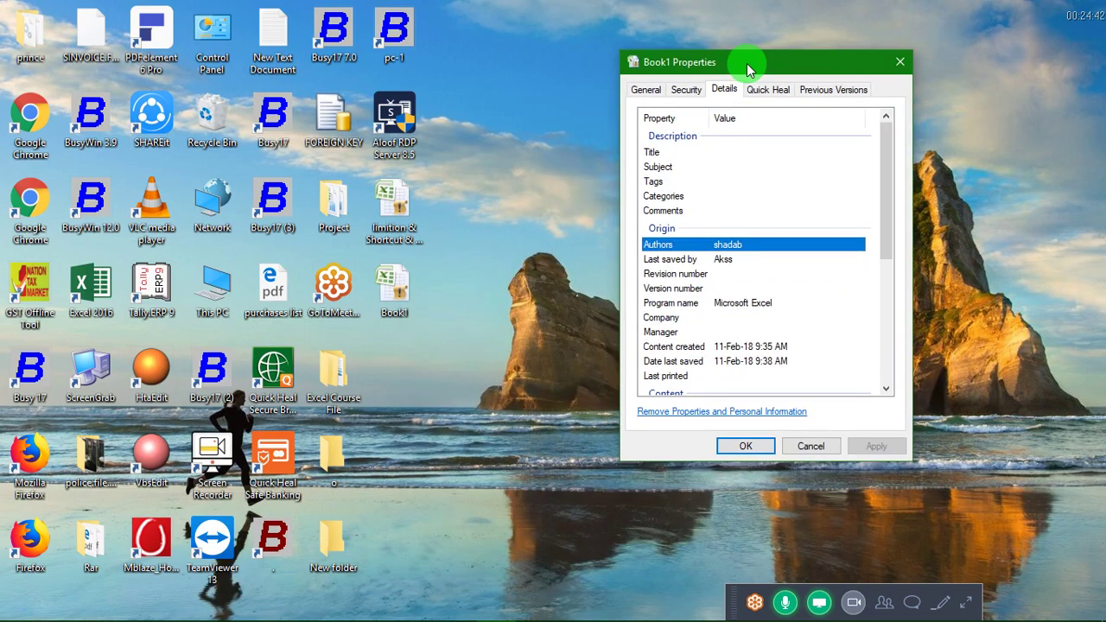
left_click(726, 156)
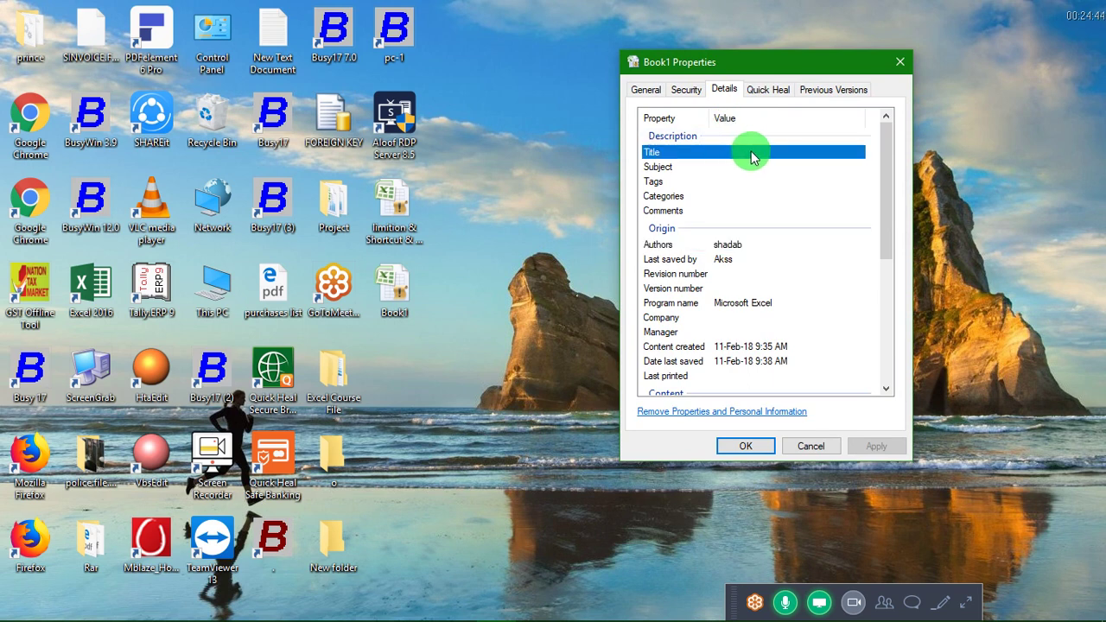
left_click(754, 168)
left_click(768, 155)
left_click(644, 89)
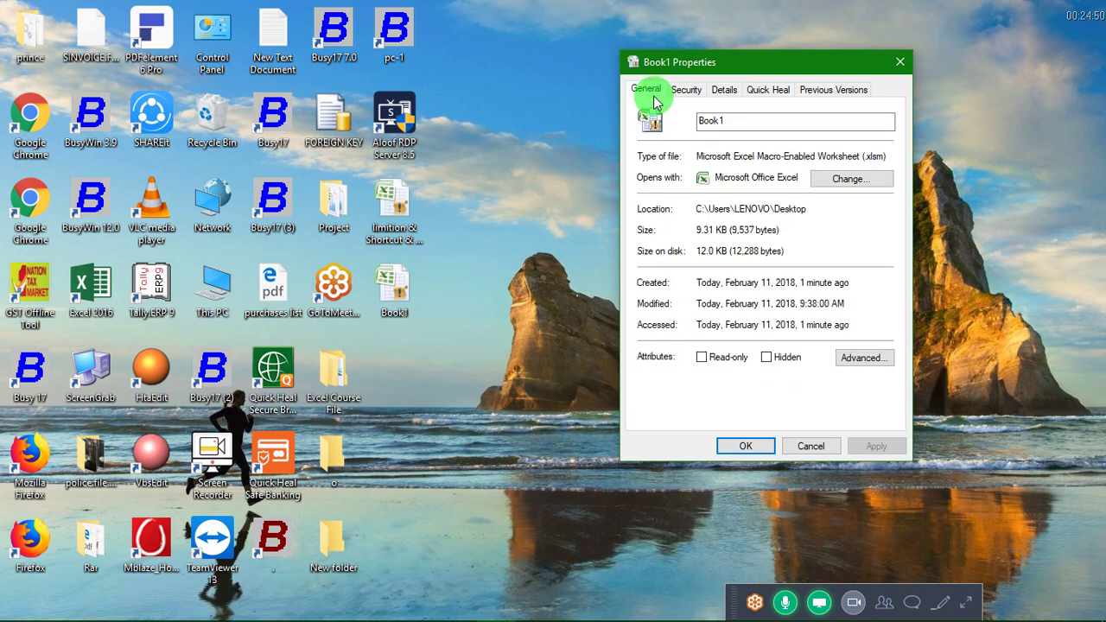
left_click(724, 90)
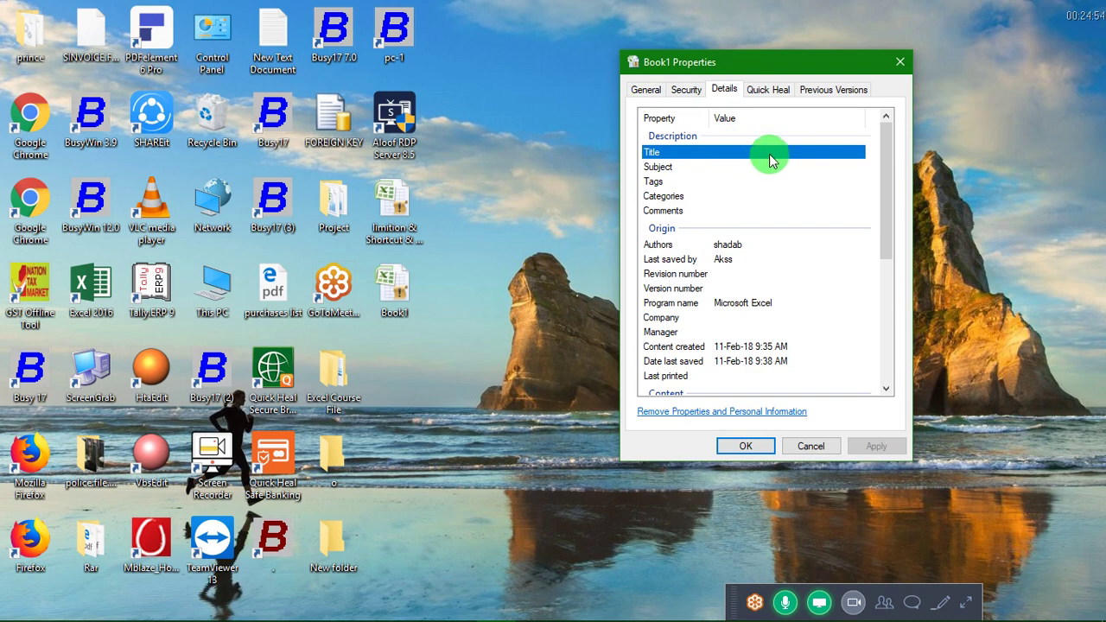
Step: Review the remaining file details, then cancel Book1's Properties without changes
key("Page_Down")
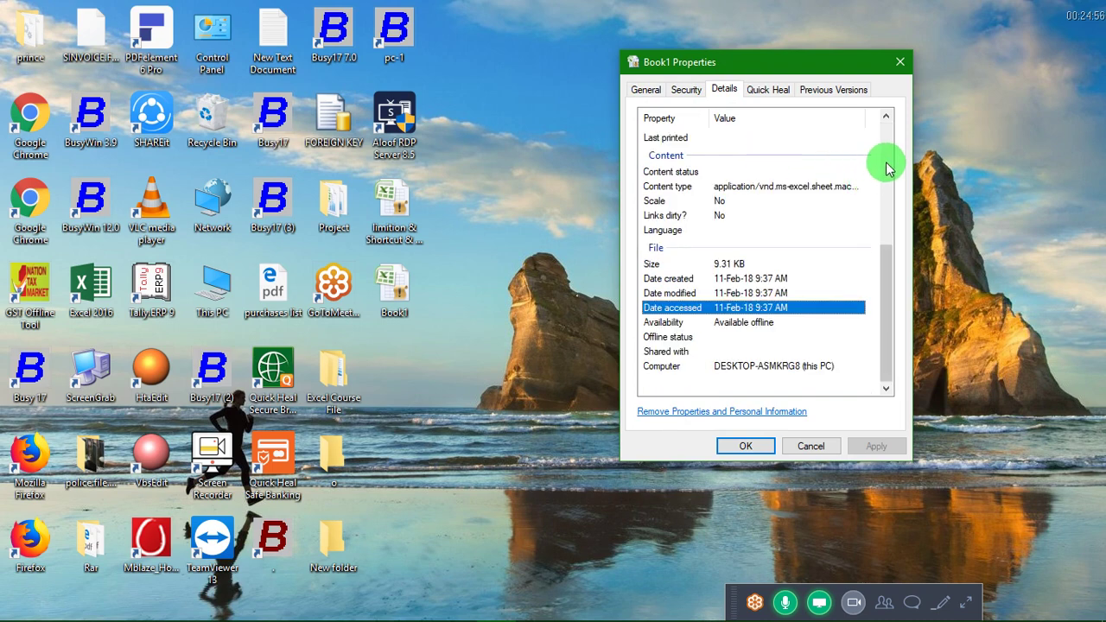
left_click(884, 160)
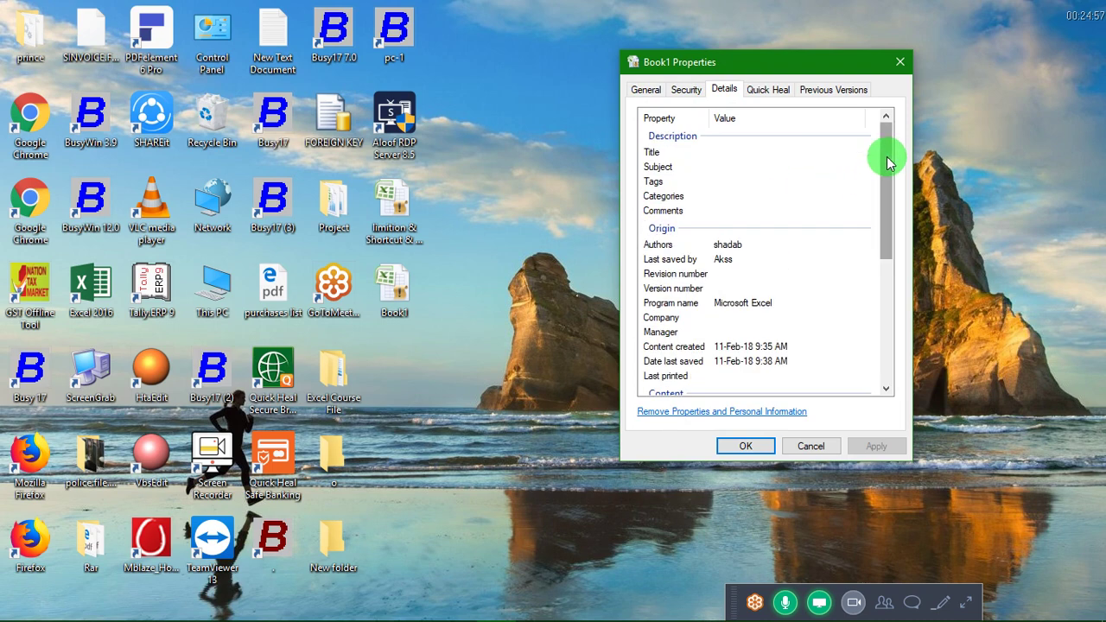
left_click(796, 166)
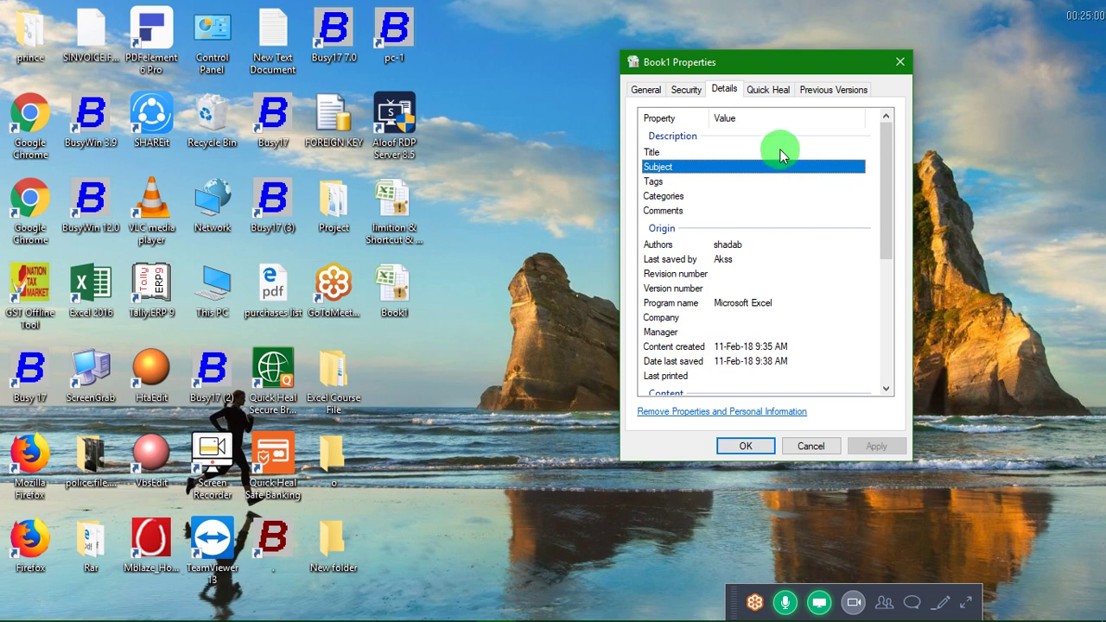
left_click(779, 152)
key("Down")
key("Down")
key("Down")
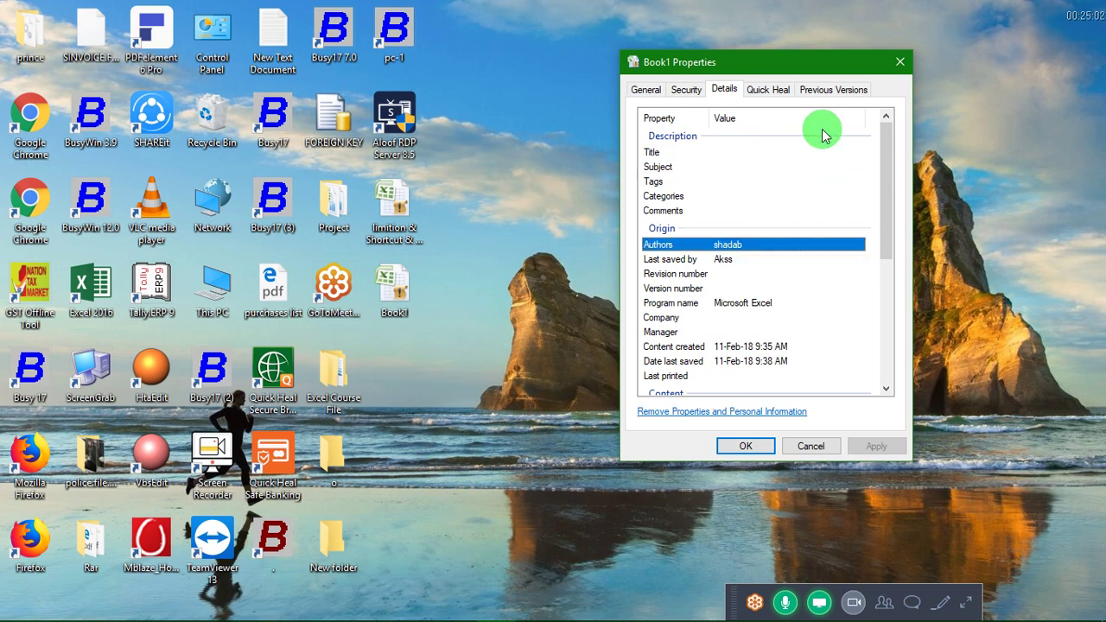
left_click(792, 154)
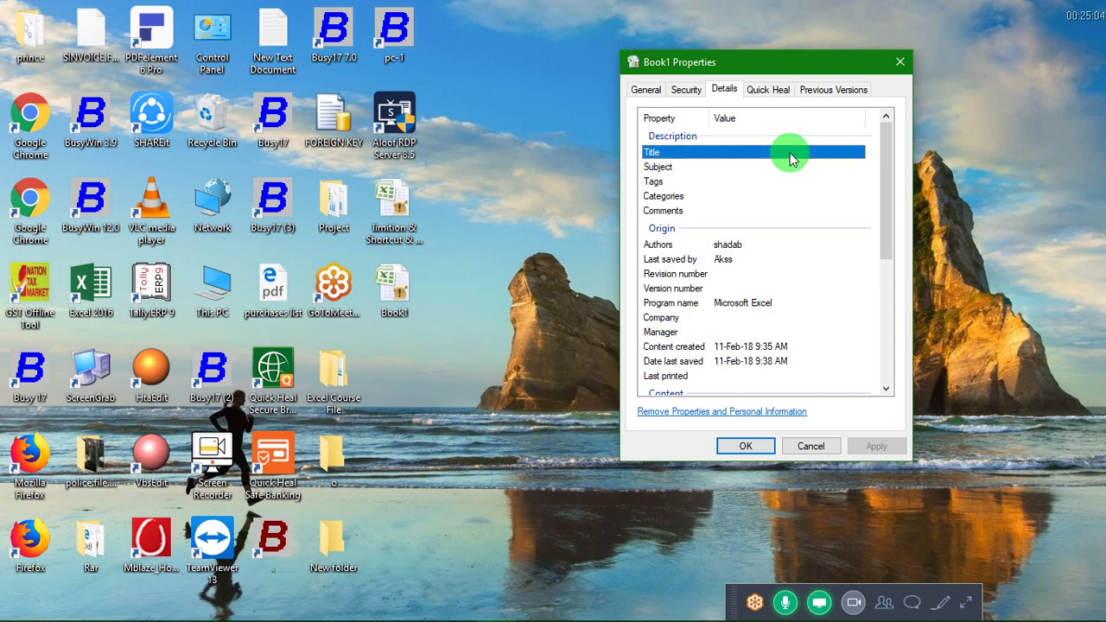
key("alt+Tab")
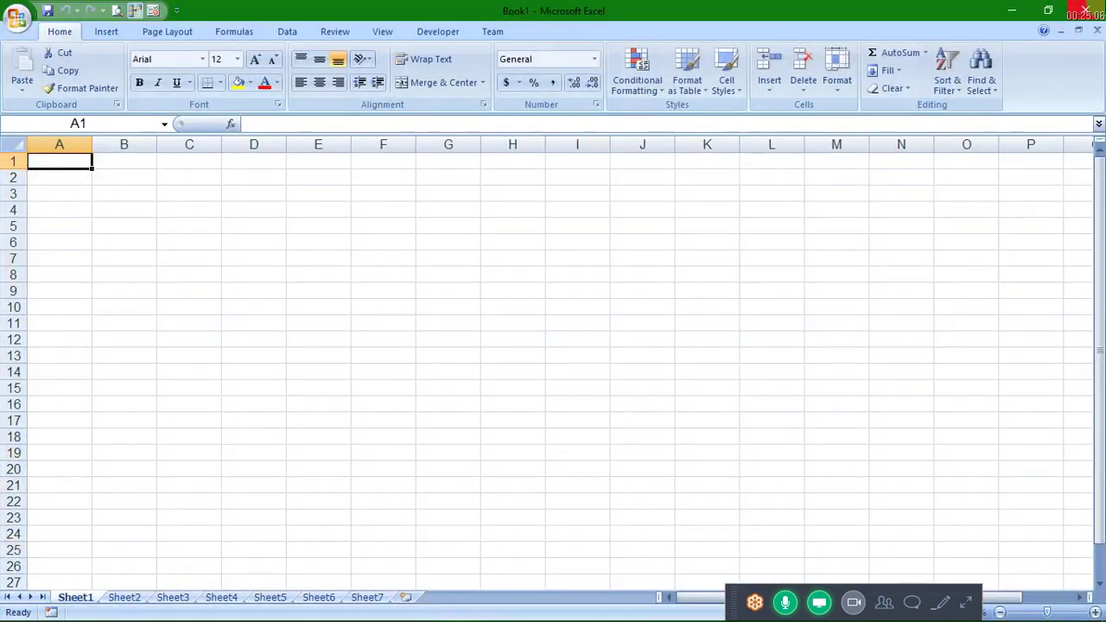
key("alt+Tab")
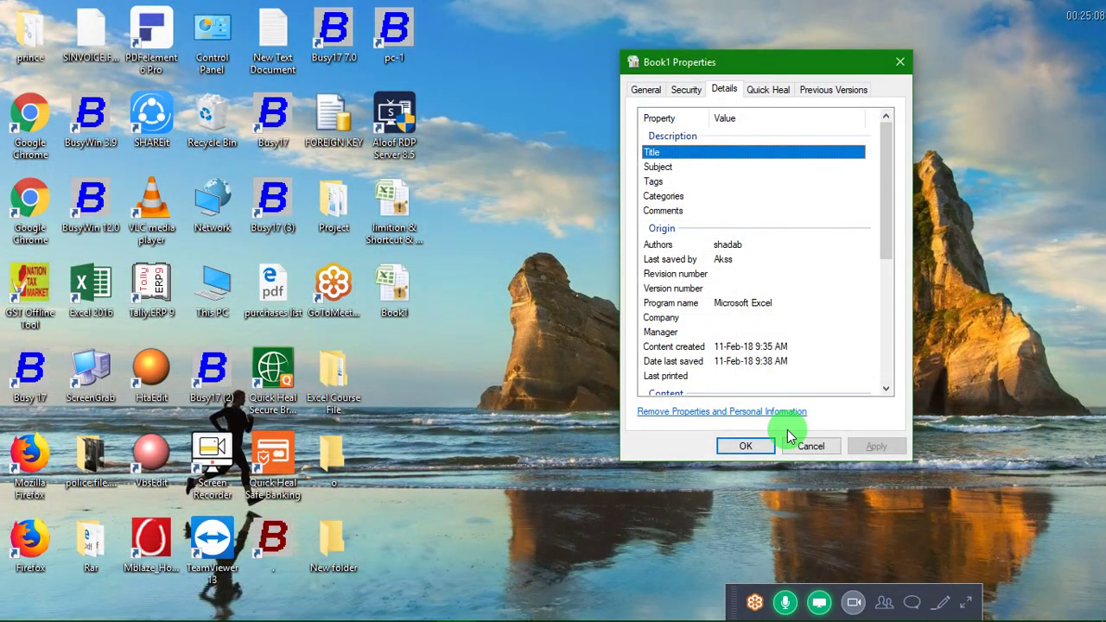
left_click(788, 438)
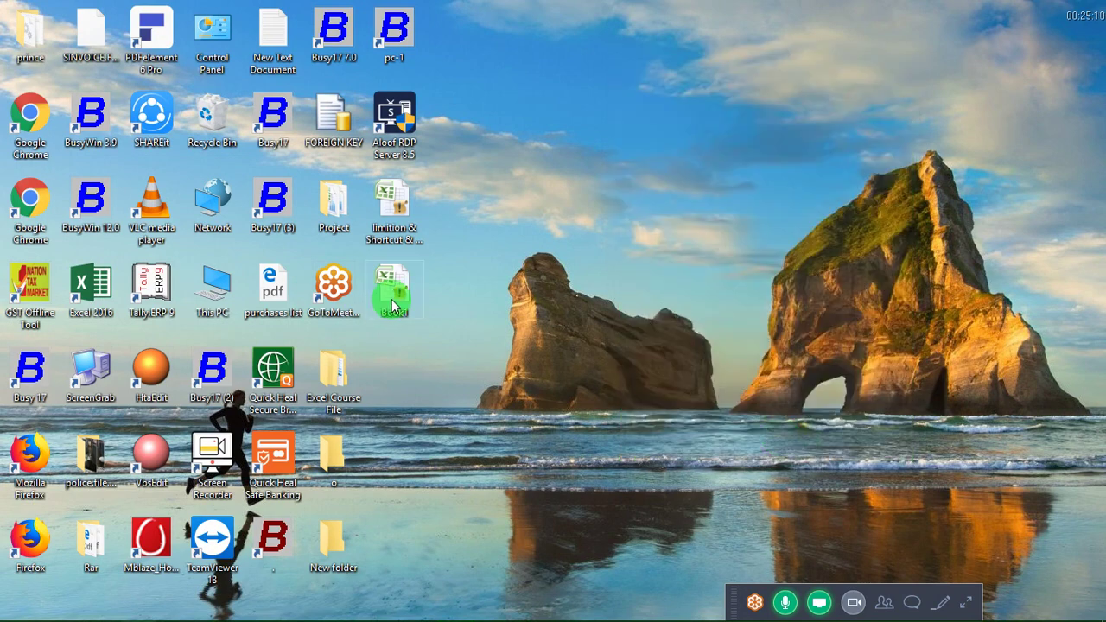
Step: Open Book1's Details properties and set the Title to 'Advance Course Training Class'
left_click(391, 298)
right_click(392, 298)
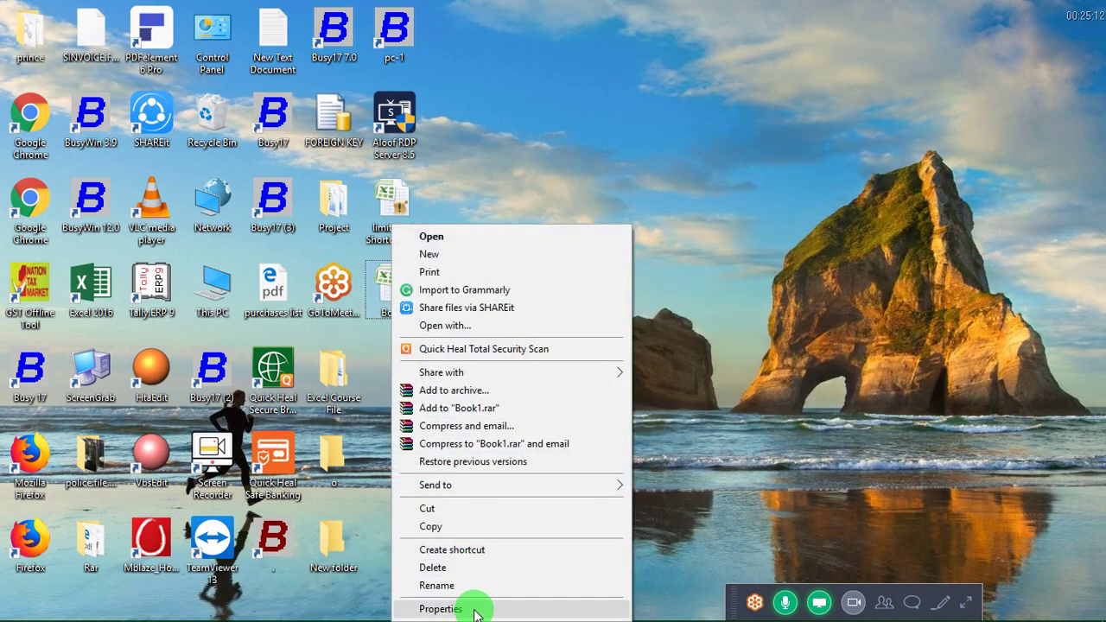
left_click(472, 607)
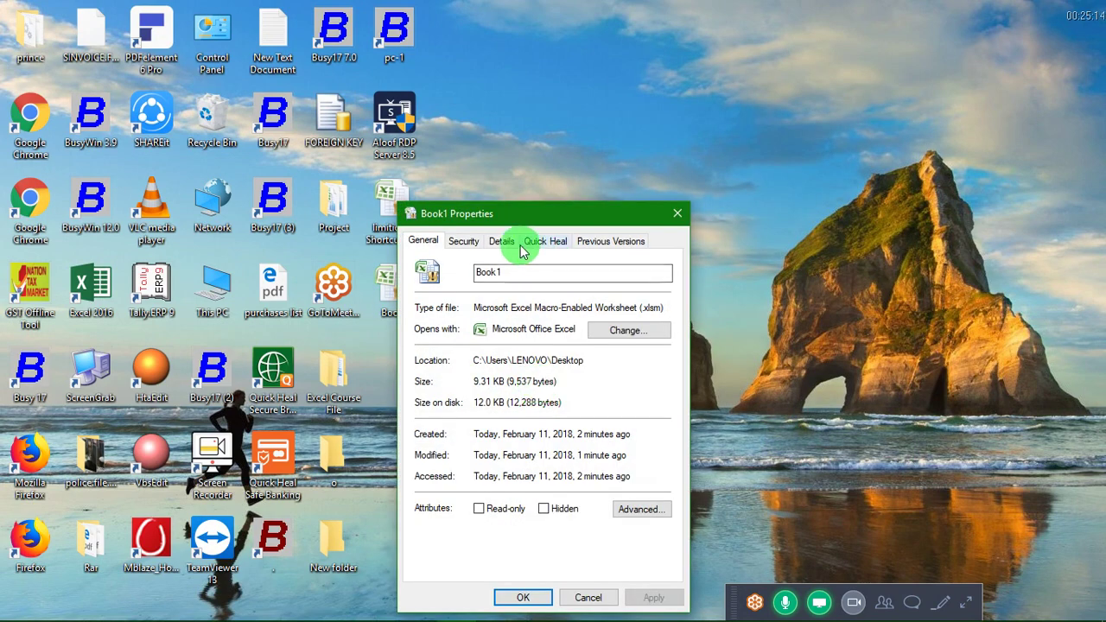
left_click(505, 244)
left_click(508, 303)
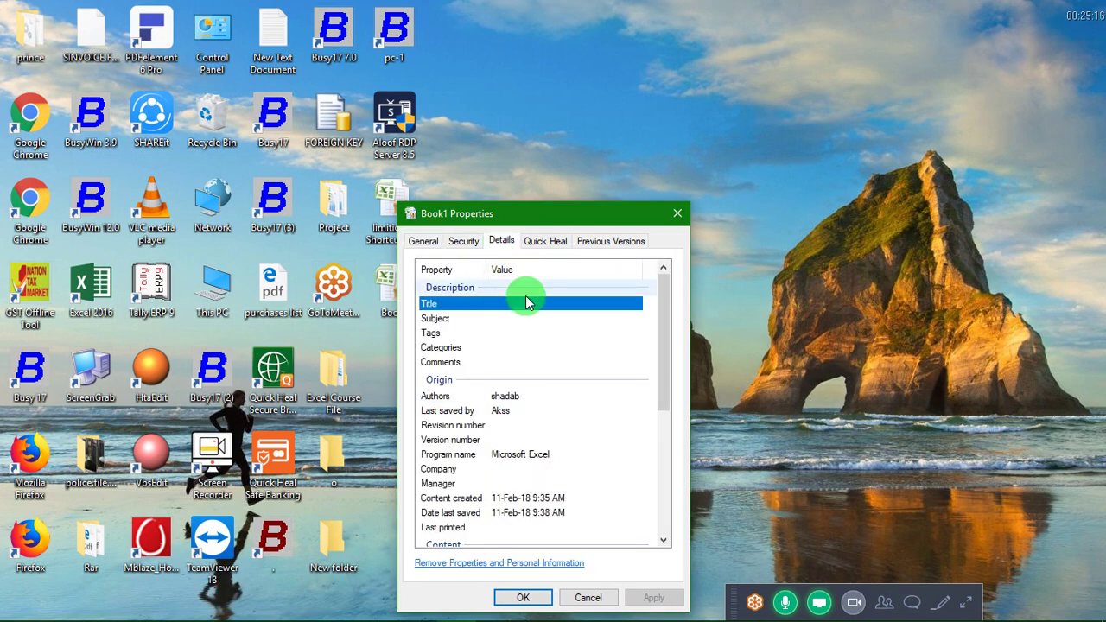
left_click(527, 306)
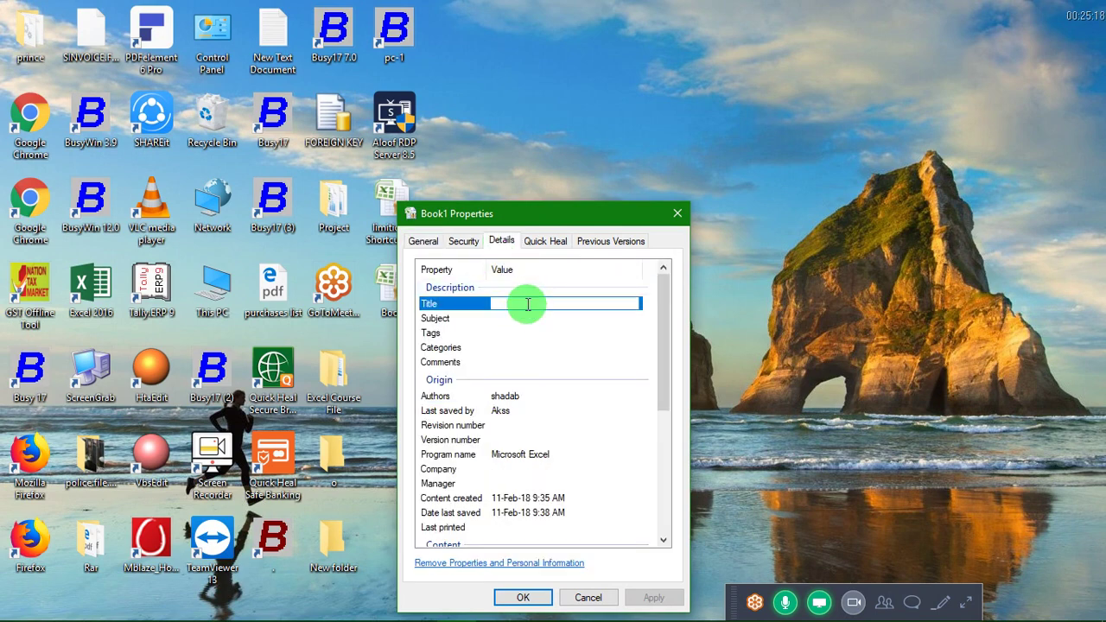
type("Advance ")
type("Course ")
type("Trai")
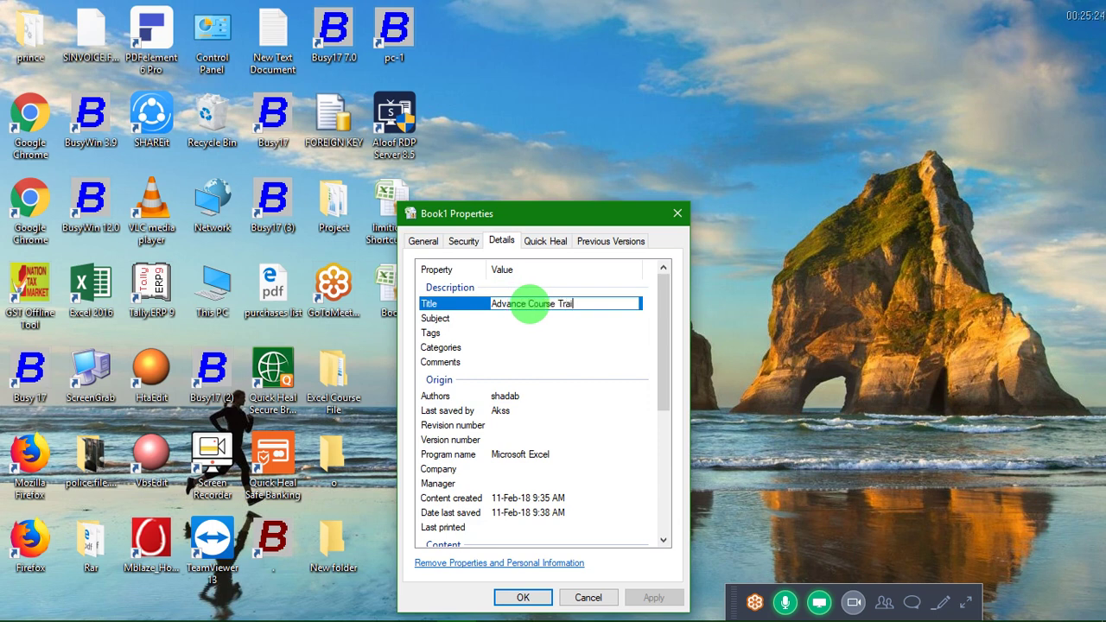
type("ning Cla")
type("ss")
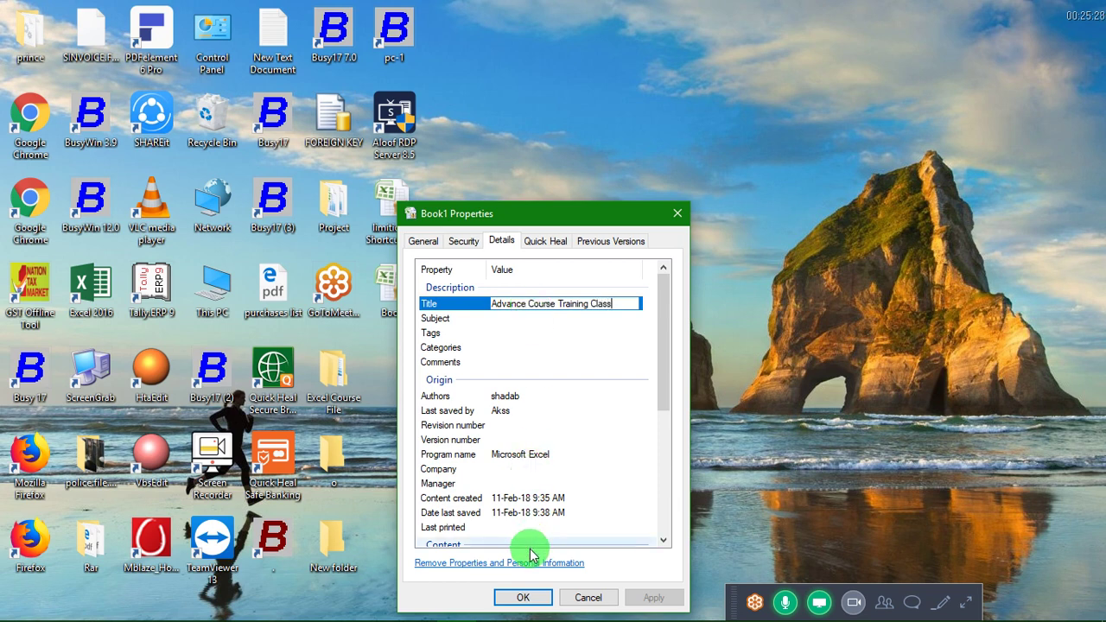
left_click(567, 321)
Step: Set Subject to 'Online Class' and Tags to Excel, vba, Normal, Youtube and others, then apply
left_click(567, 319)
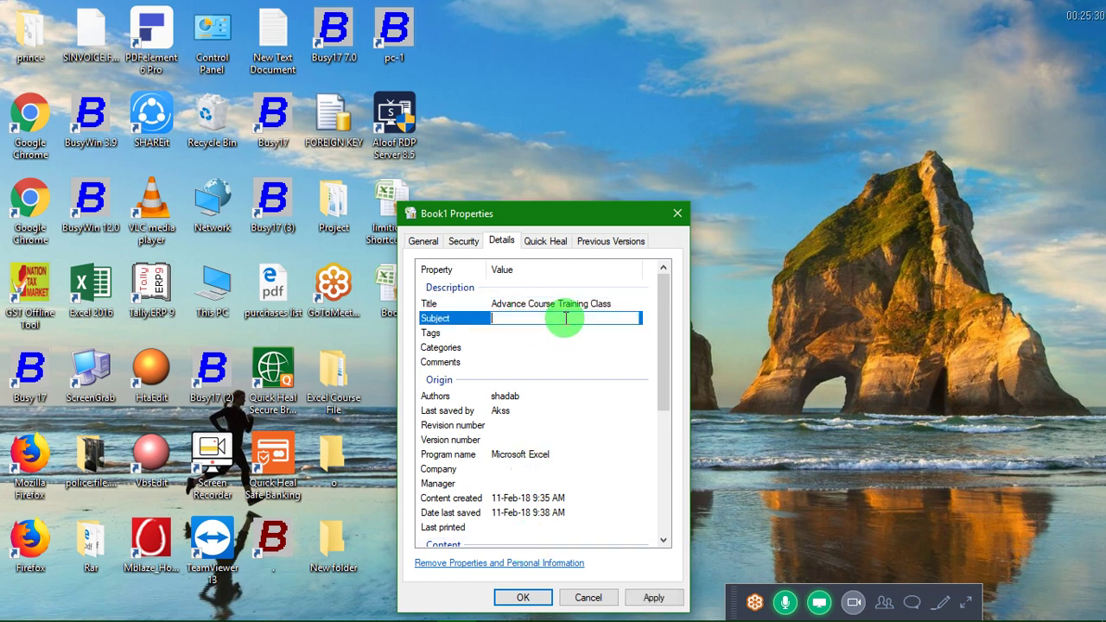
type("Online")
type(" Class")
key("Tab")
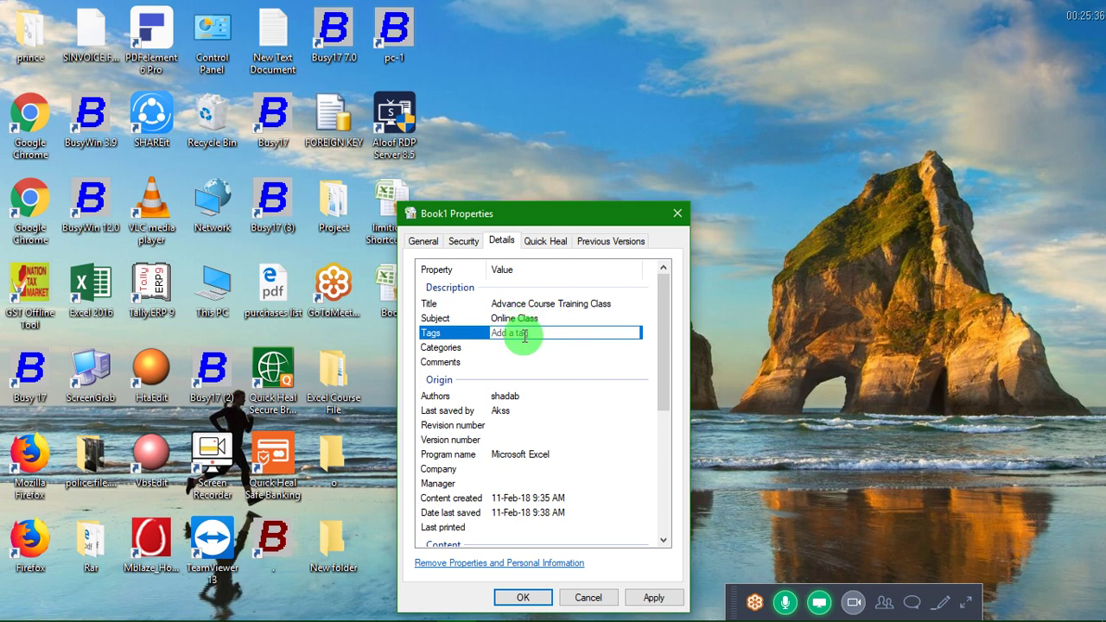
type("E")
type("xcel;")
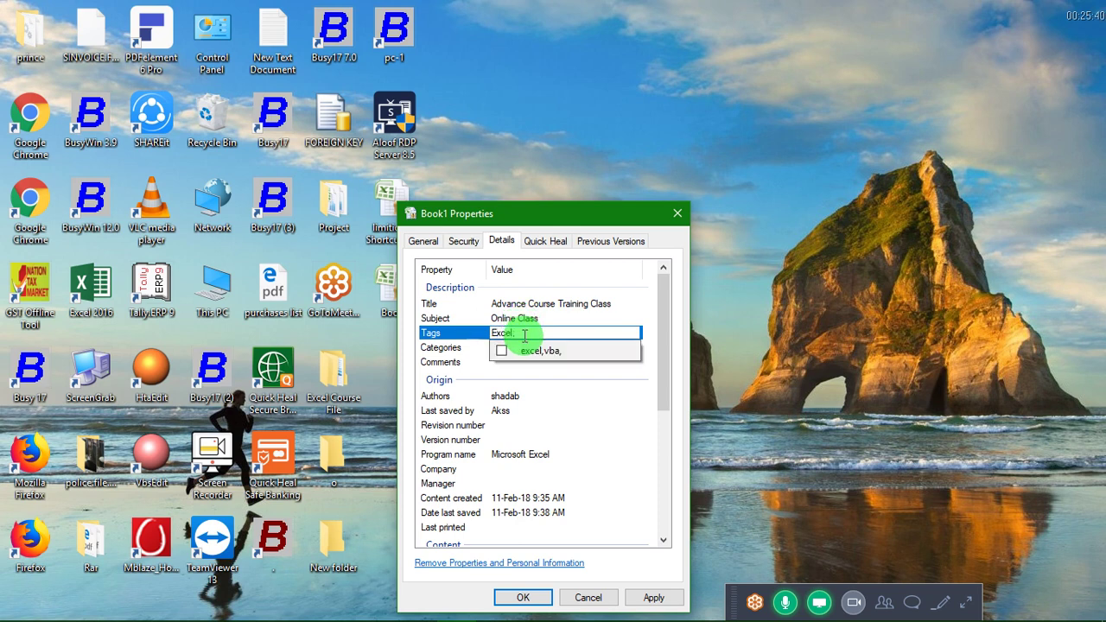
type("vba;")
type("Normal;")
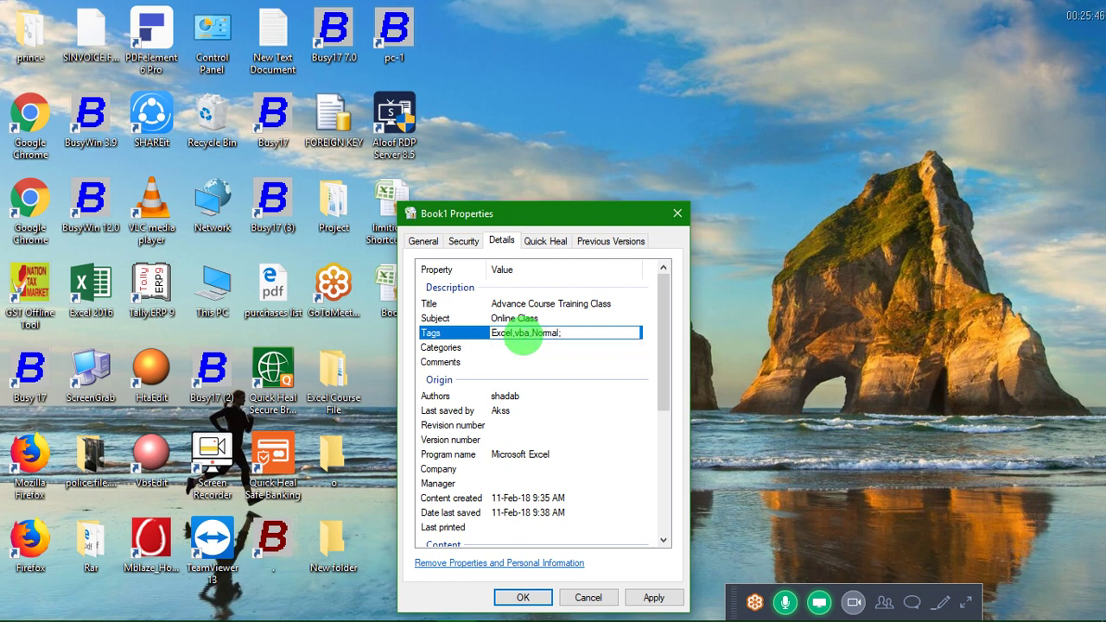
type("L")
type("alit;")
type("Y")
type("outub")
type("e")
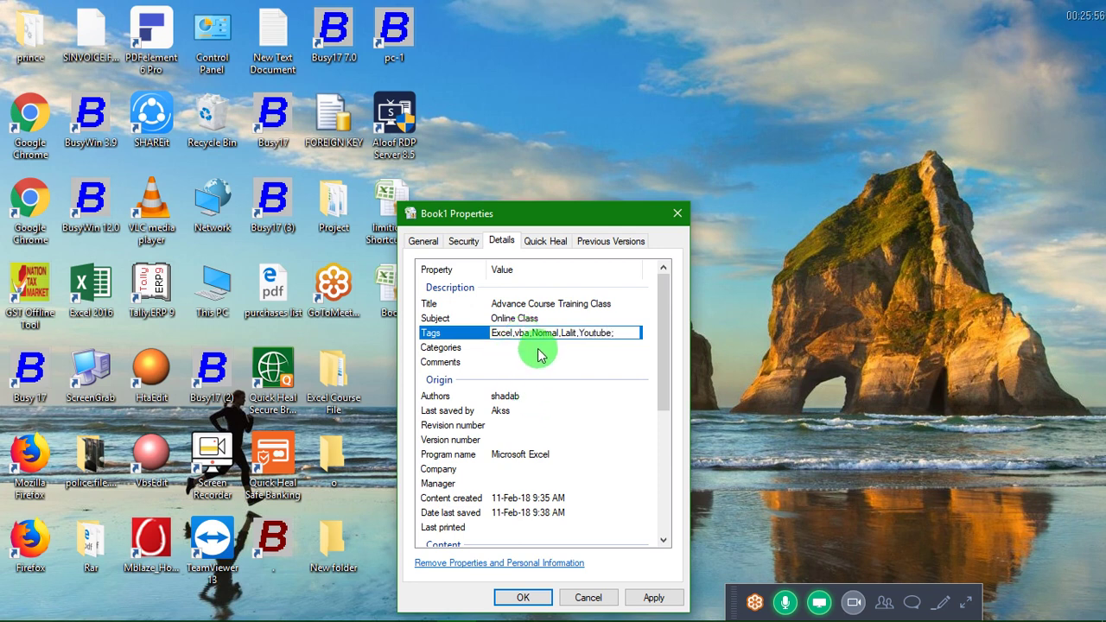
left_click(653, 598)
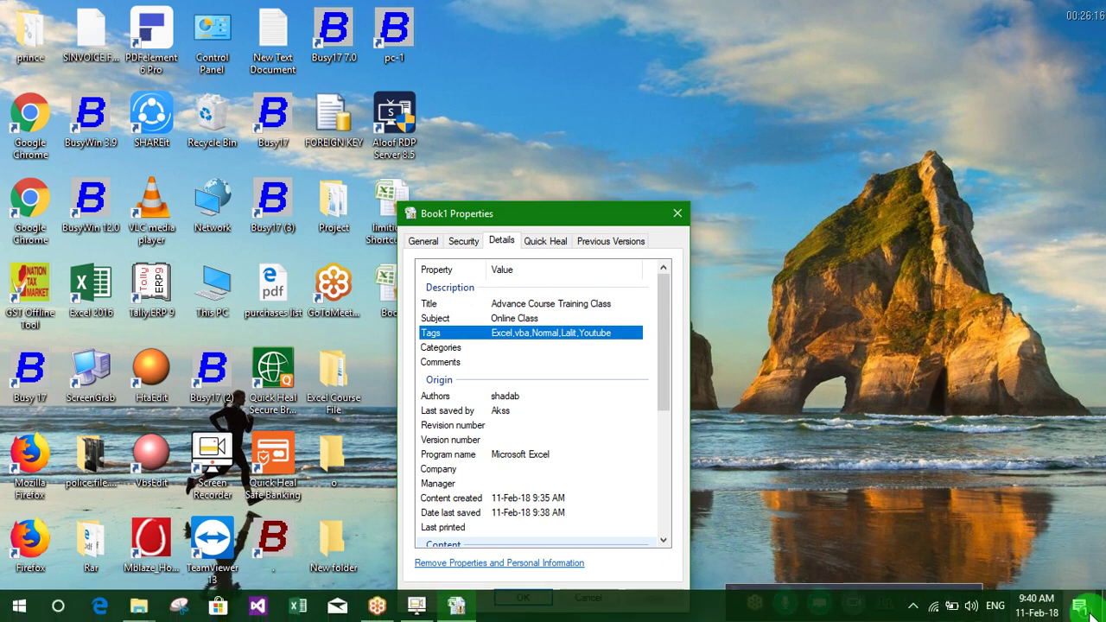
Step: Retype Book1's tags as a comma-separated list (Excel, vba, Normal, Youtube, others) and click OK
left_click(531, 333)
type("Excel,vba,Normal,Lalit,Youtube")
left_click(542, 362)
left_click(529, 347)
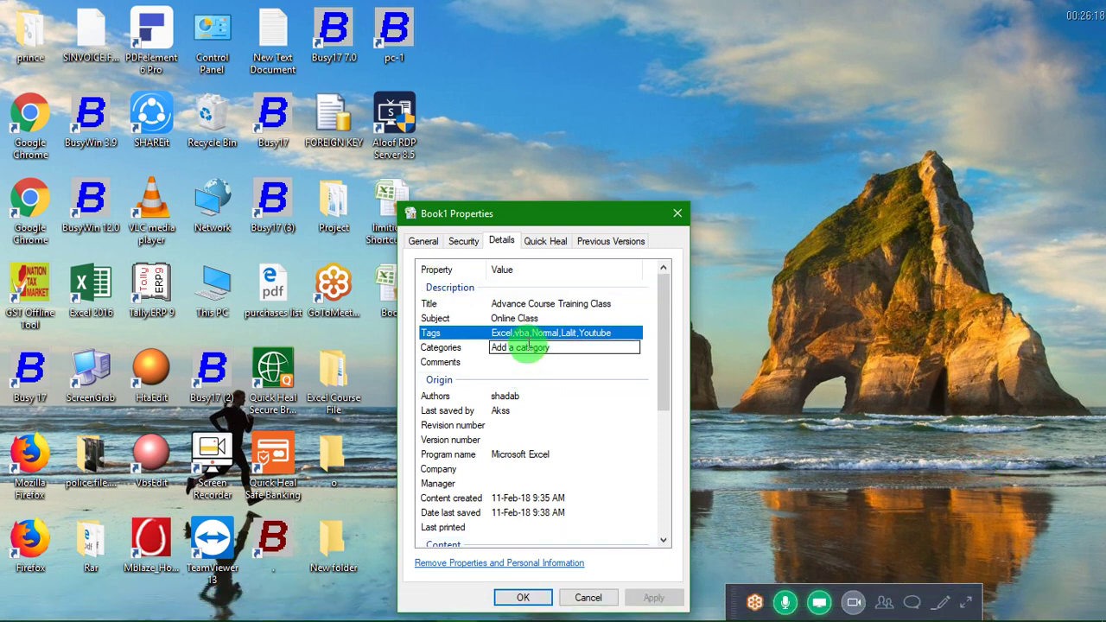
left_click(519, 333)
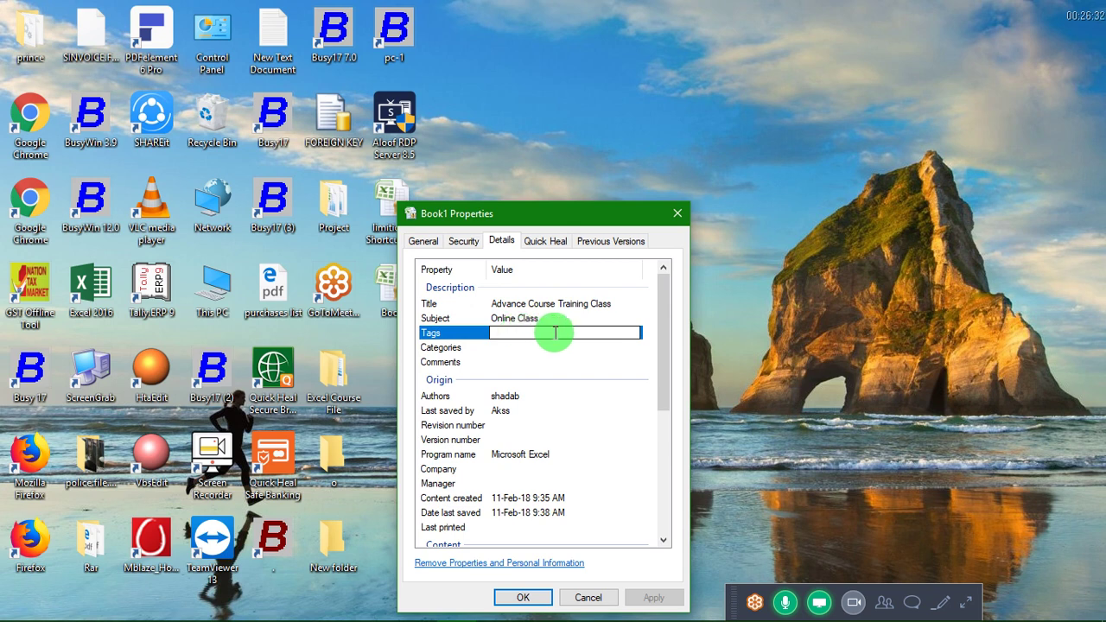
type("Excel,vba,Nomal,Lalit,Youtube;")
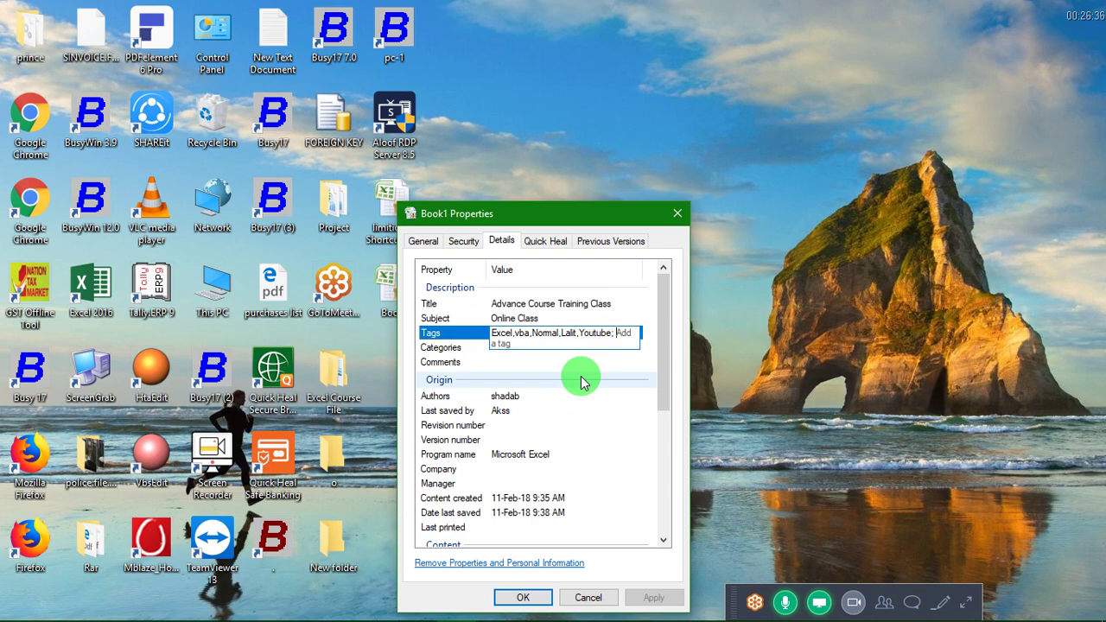
left_click(522, 597)
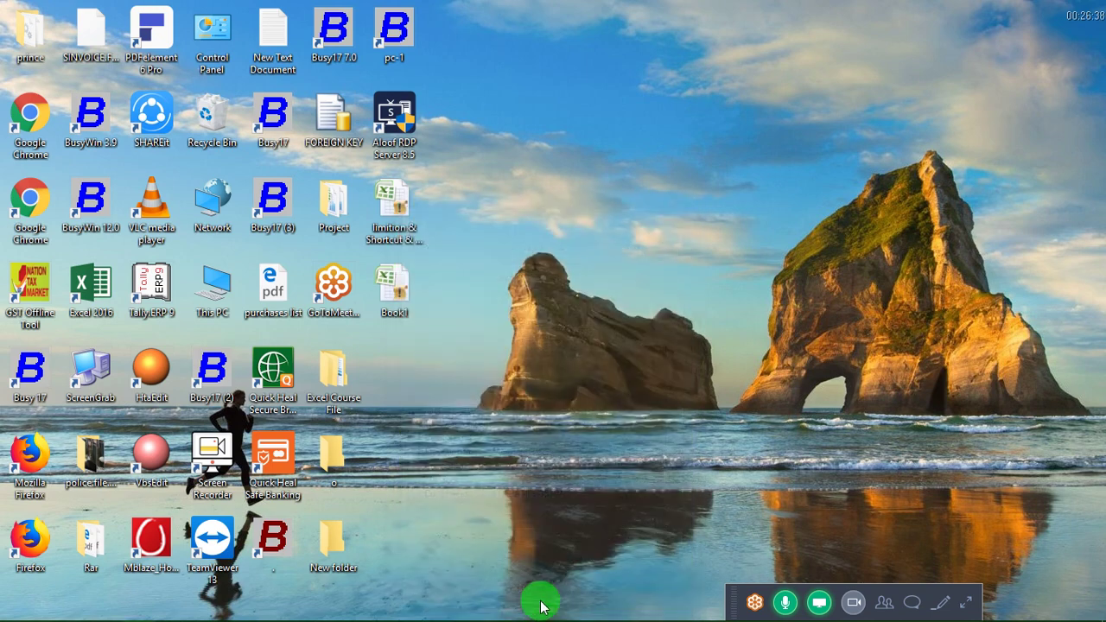
Step: Open the Desktop folder via This PC, search it for 'youtube', and select Book1
left_click(386, 316)
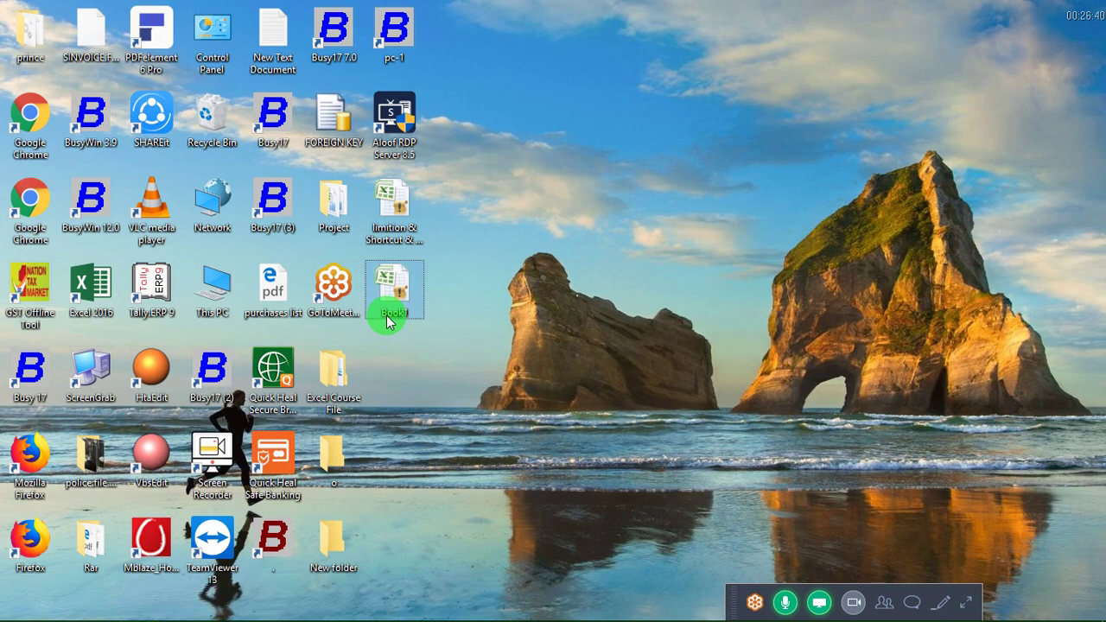
double_click(231, 279)
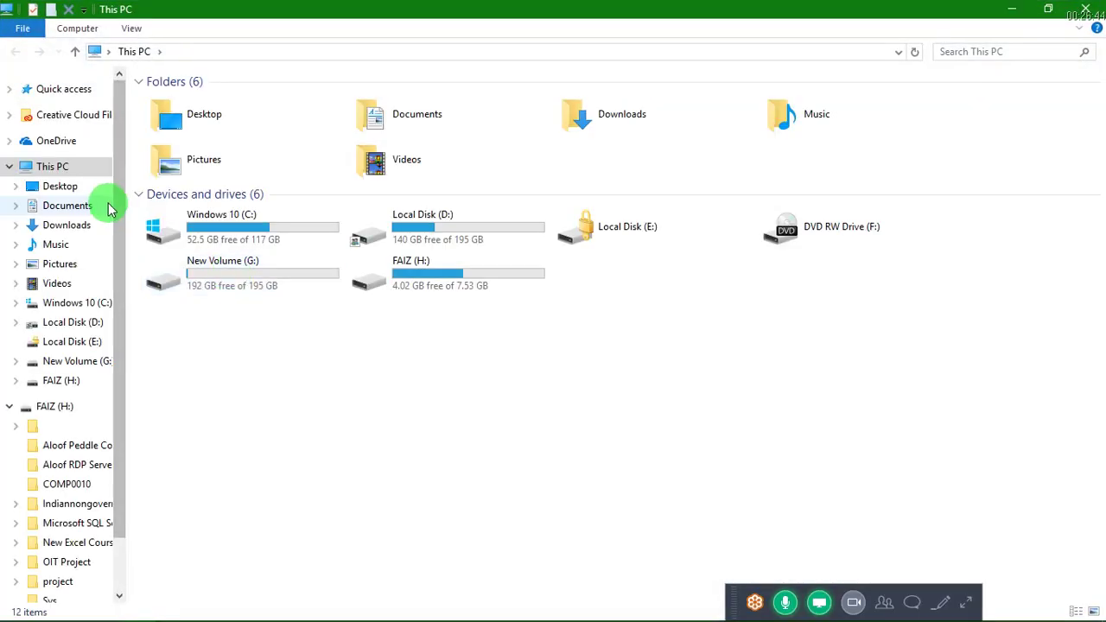
left_click(87, 186)
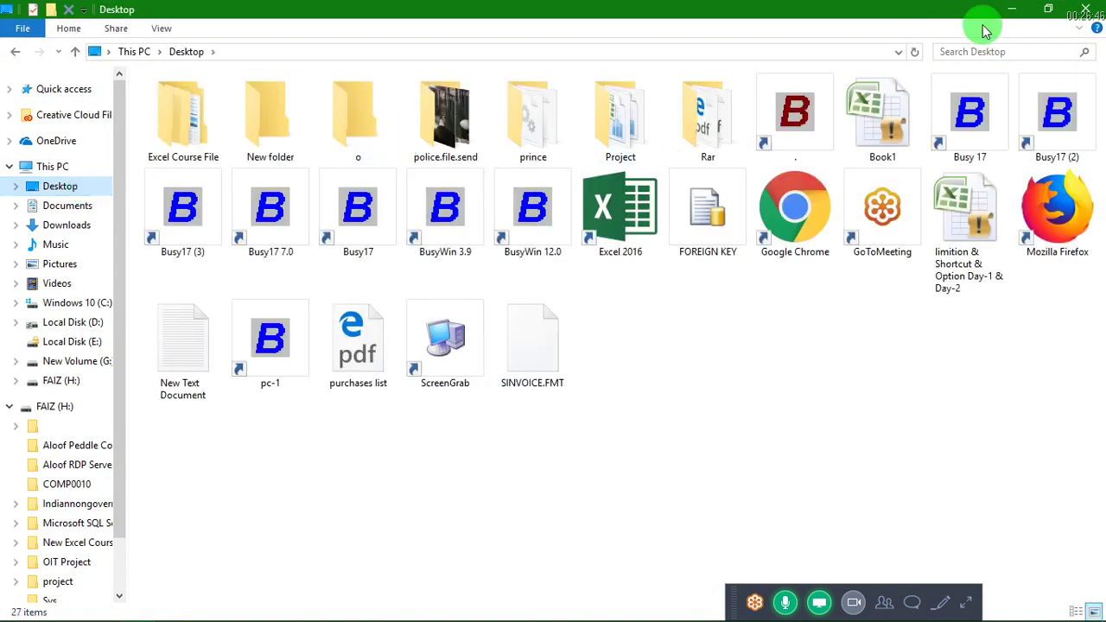
left_click(971, 52)
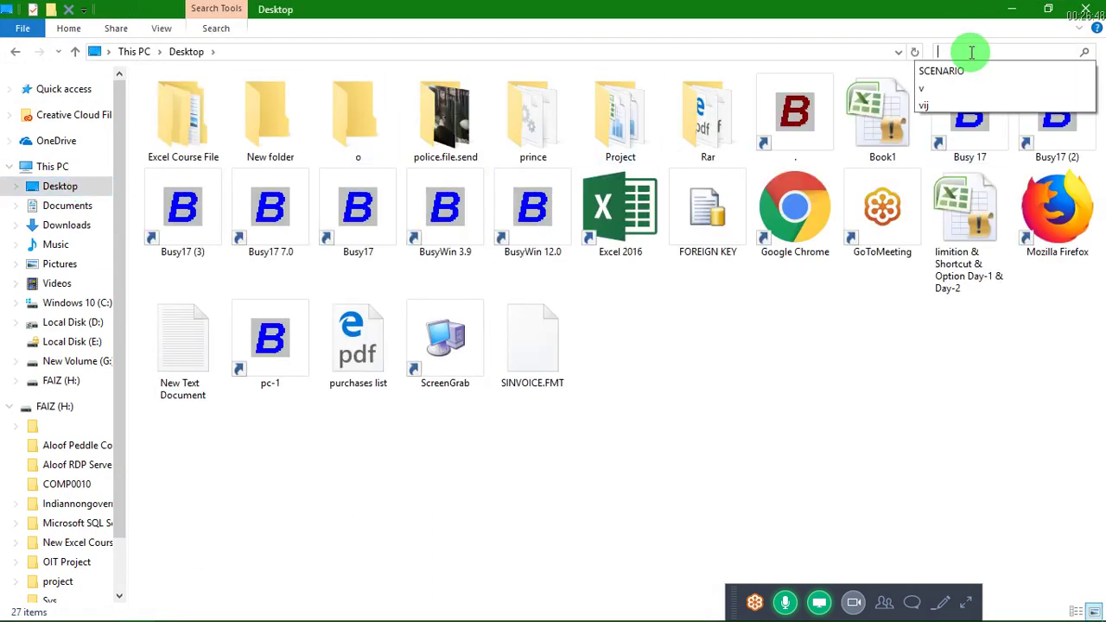
type("you")
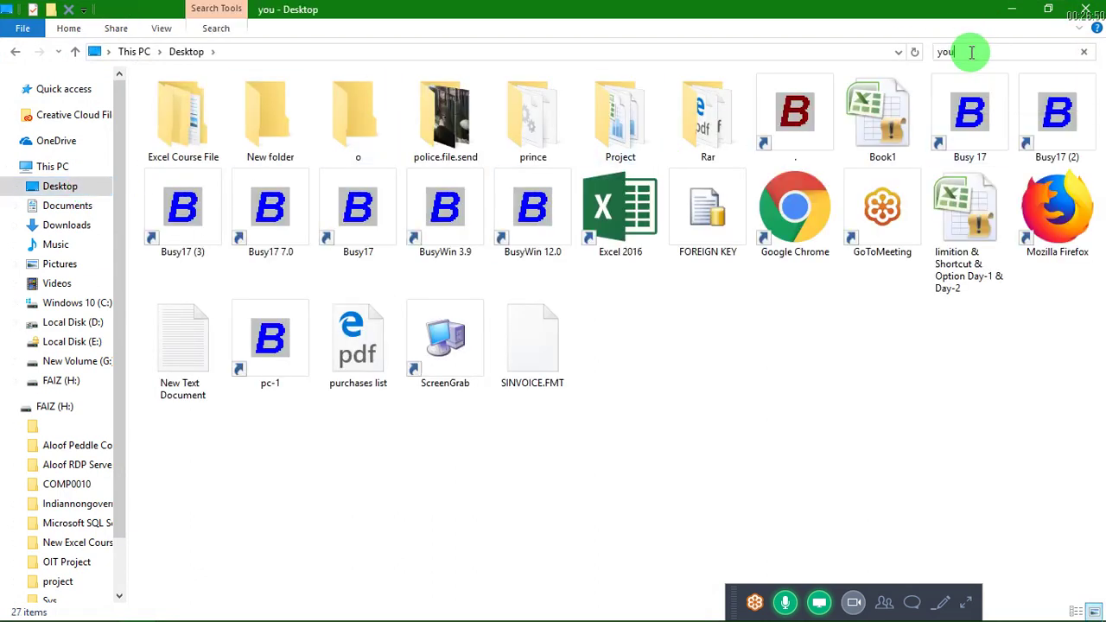
type("tu")
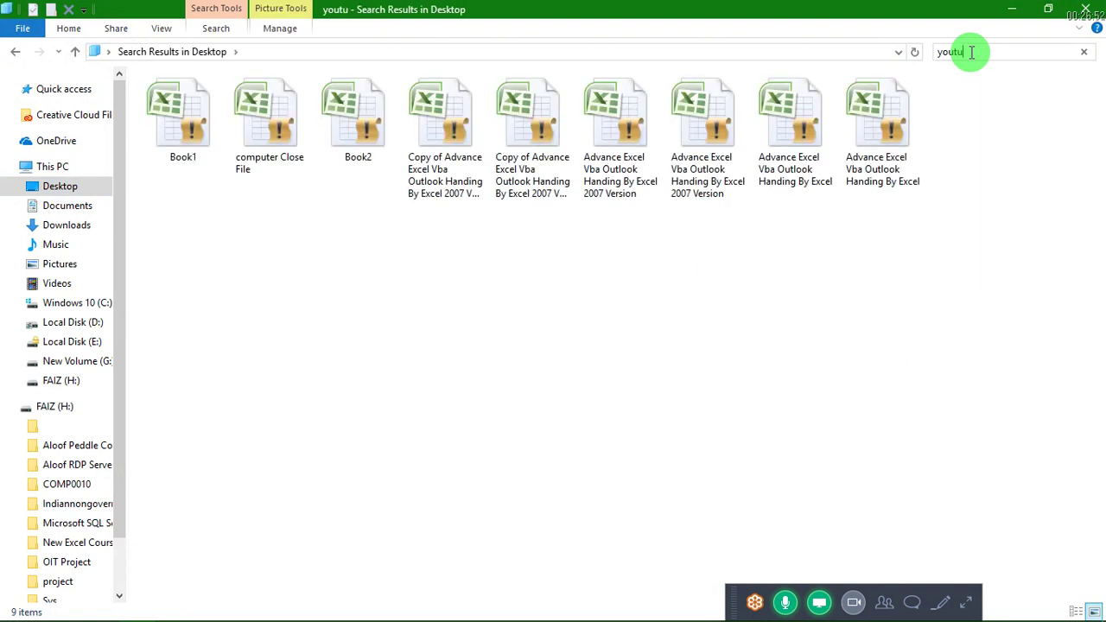
type("be")
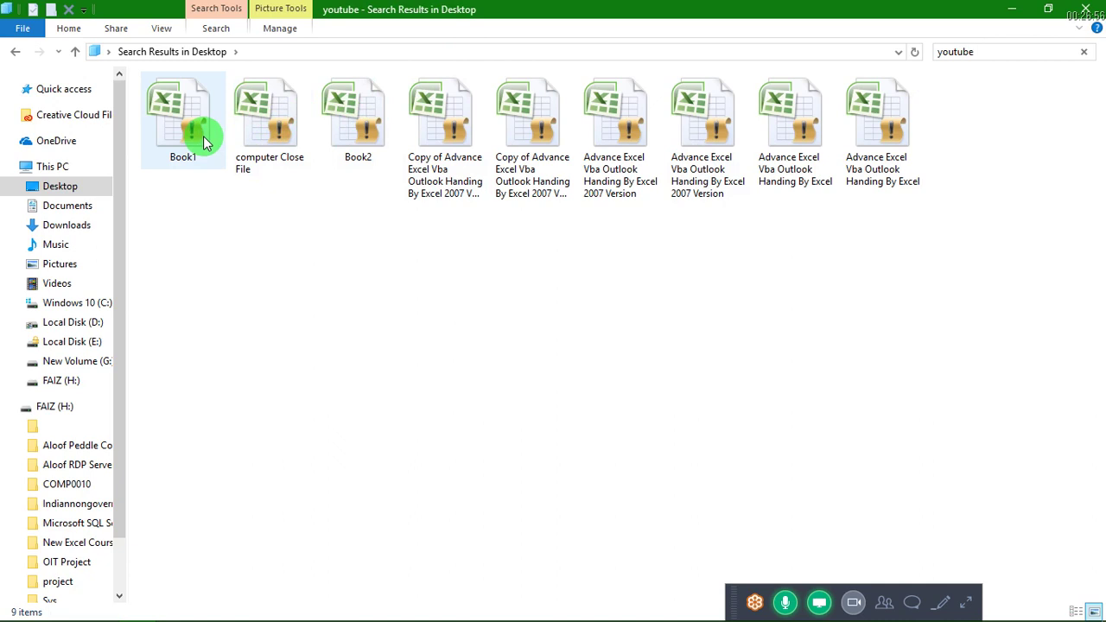
mouse_move(204, 136)
left_click(203, 136)
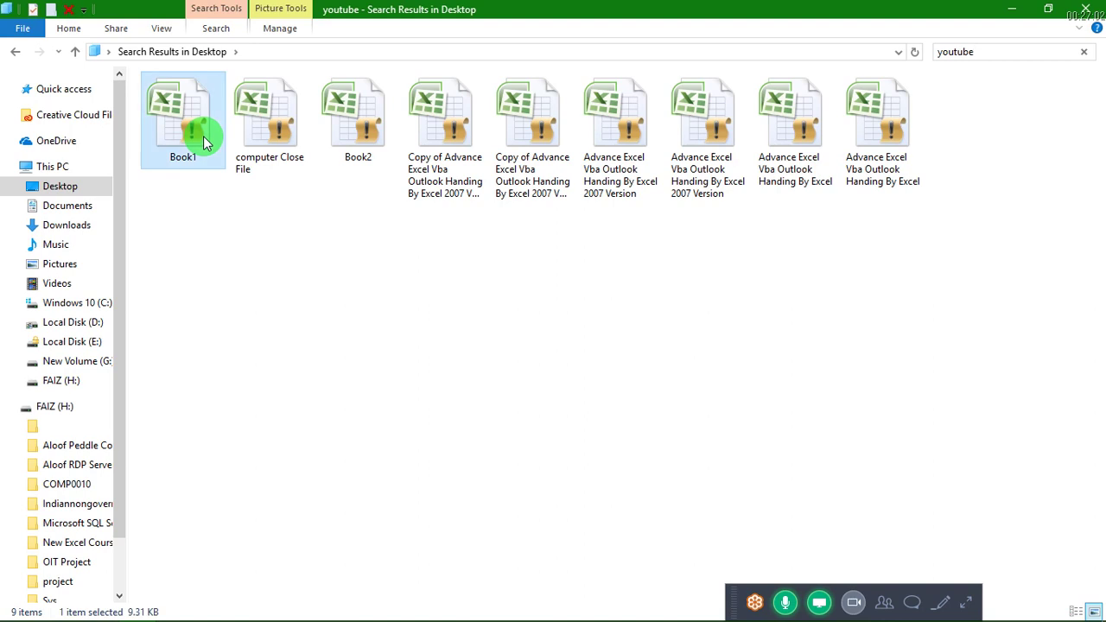
Step: Search the Desktop for 'vba', check Book1's tags in the results, then show the desktop
left_click(1000, 53)
key("BackSpace")
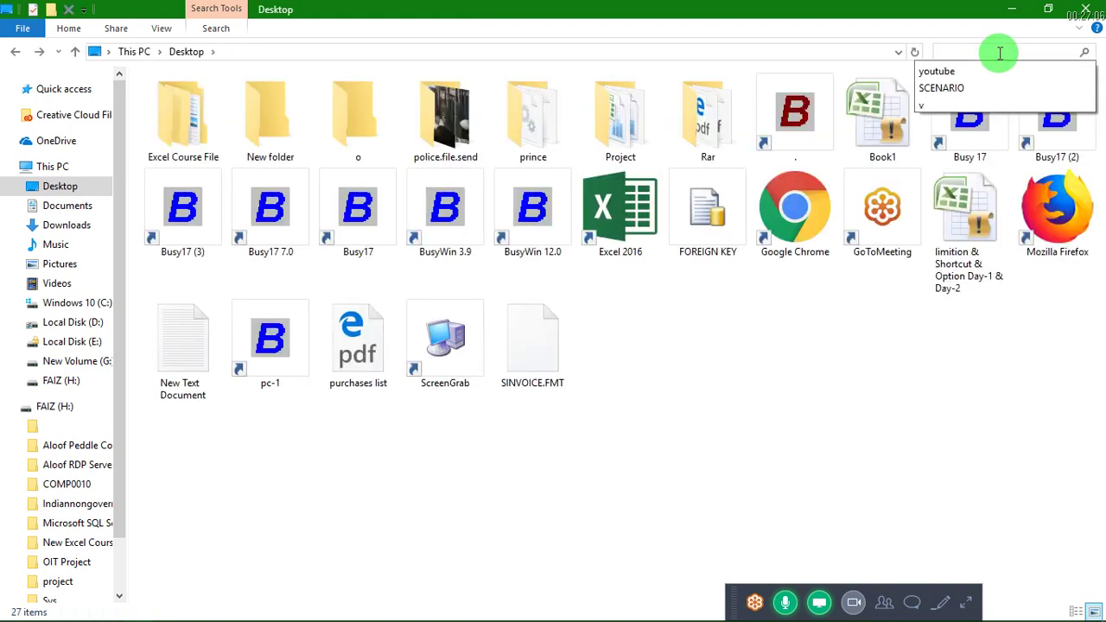
type("vba")
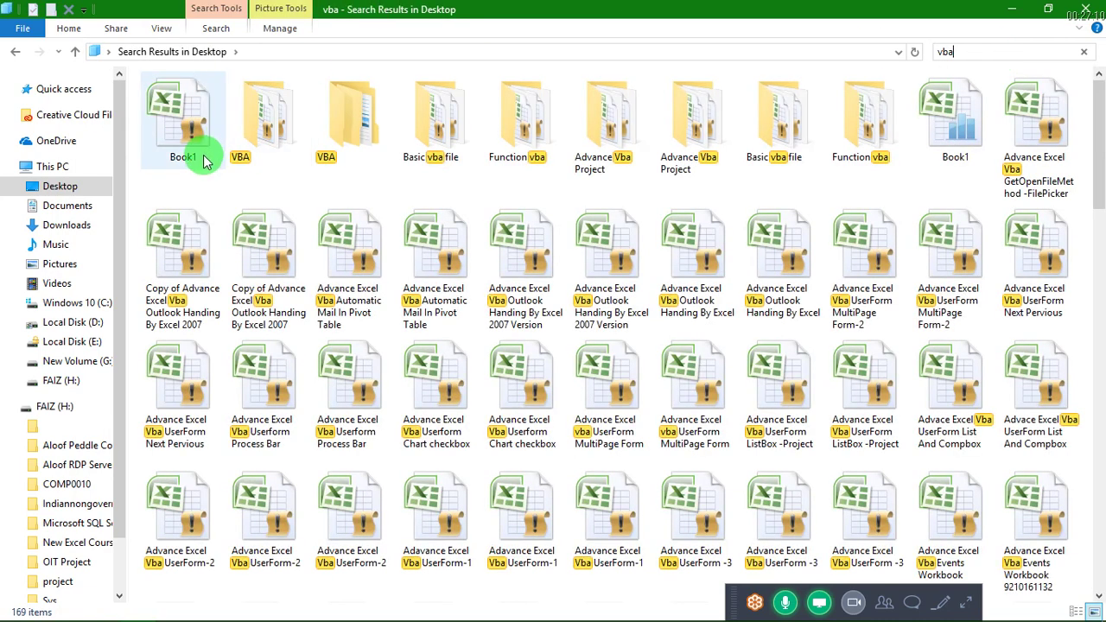
left_click(205, 161)
mouse_move(204, 162)
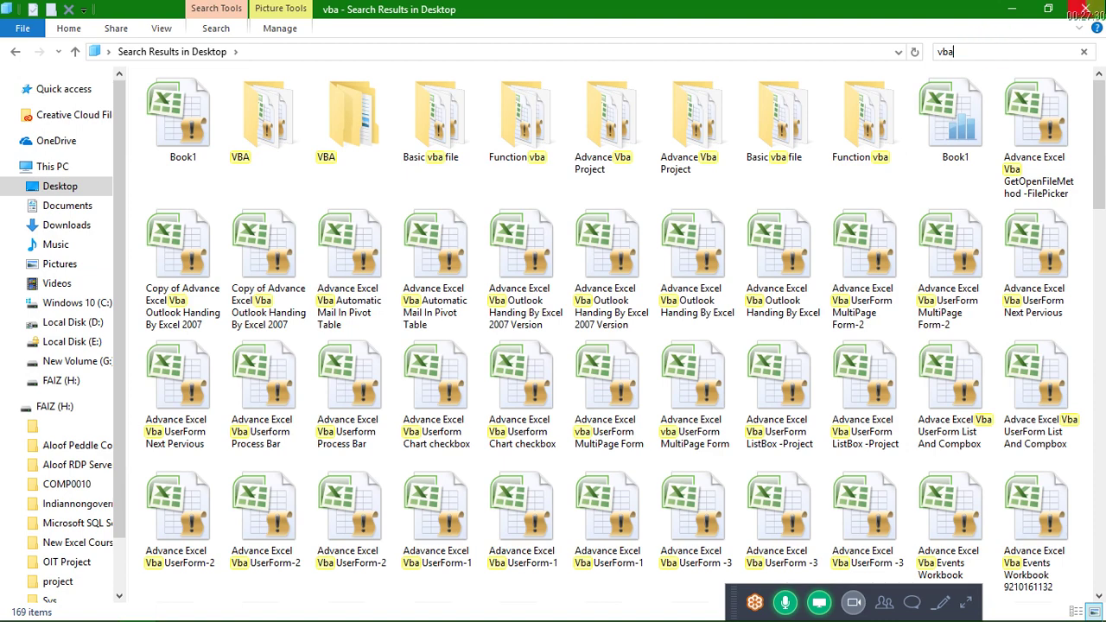
key("super+d")
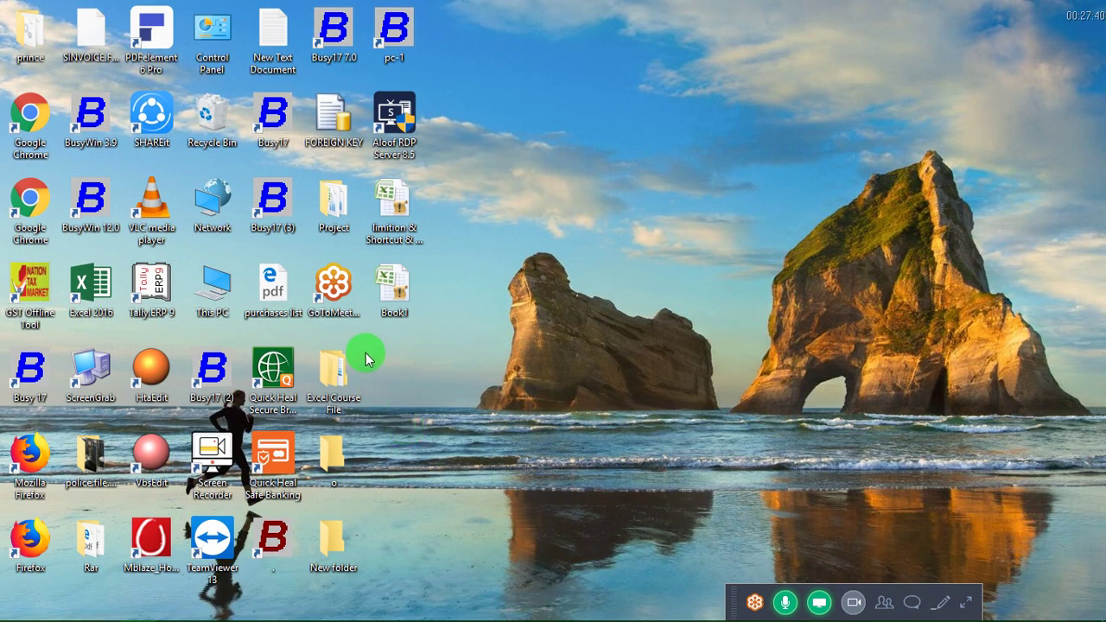
left_click(382, 318)
mouse_move(382, 318)
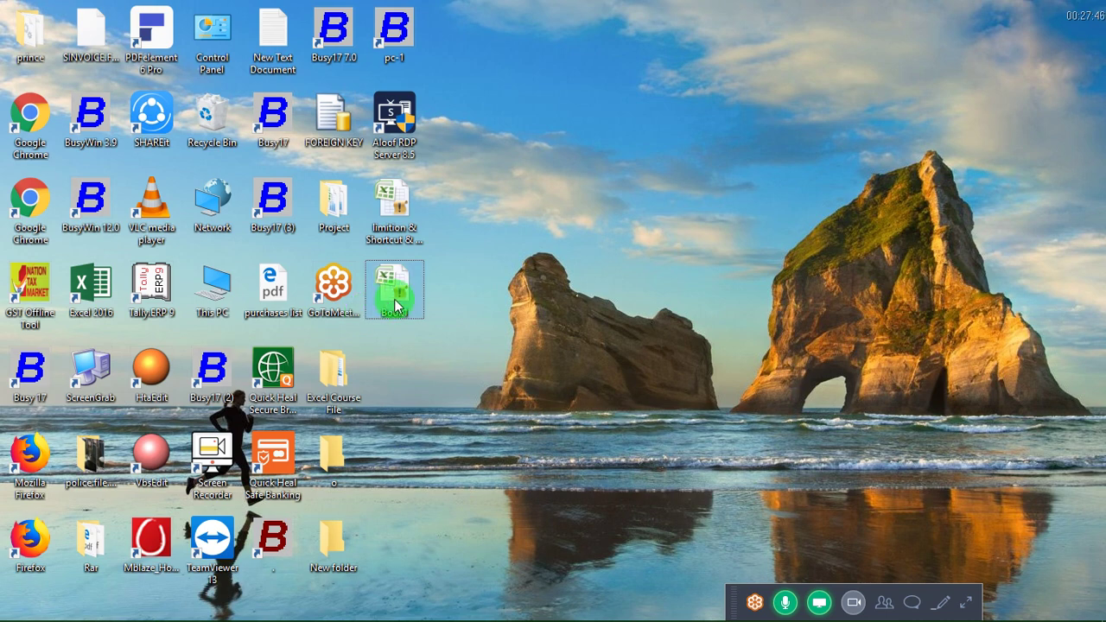
right_click(522, 251)
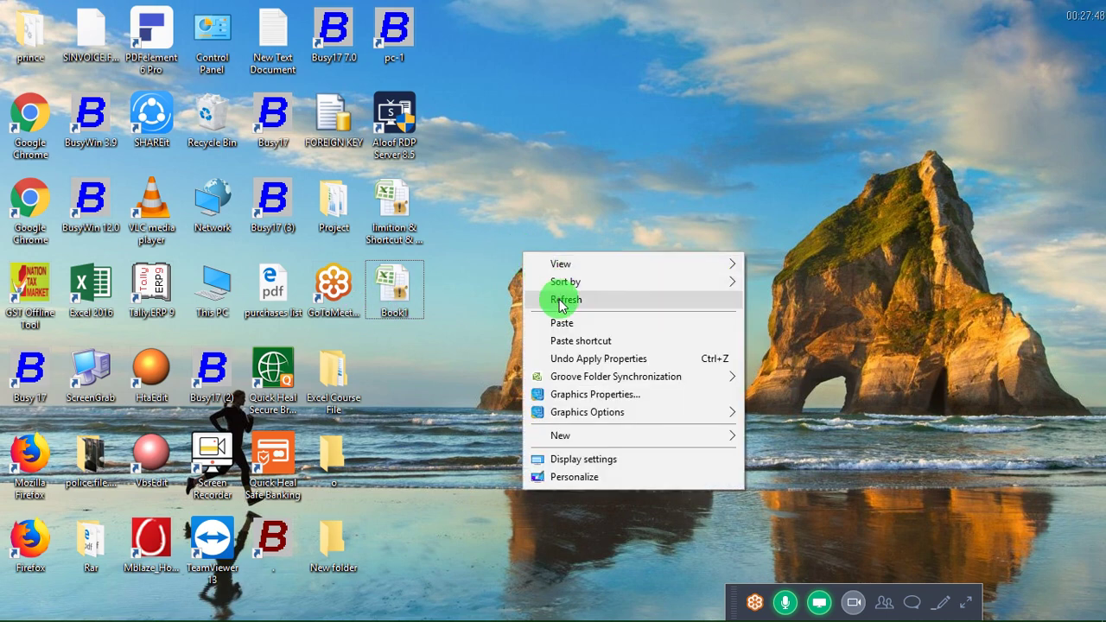
left_click(564, 299)
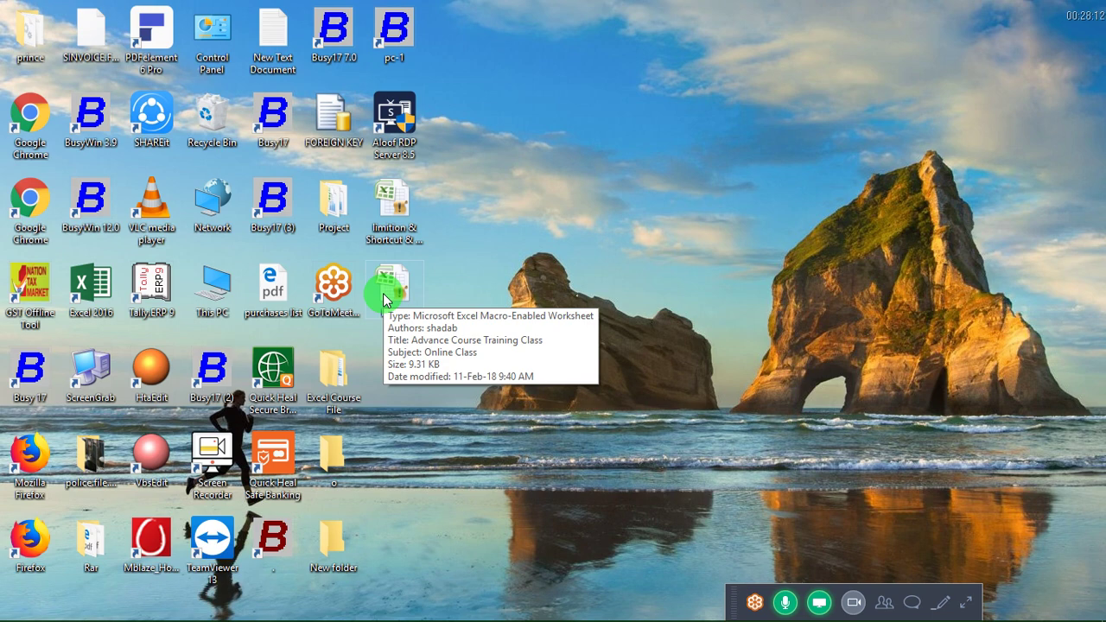
Step: Expand the GoToMeeting control panel, then mute and unmute the microphone
left_click(967, 604)
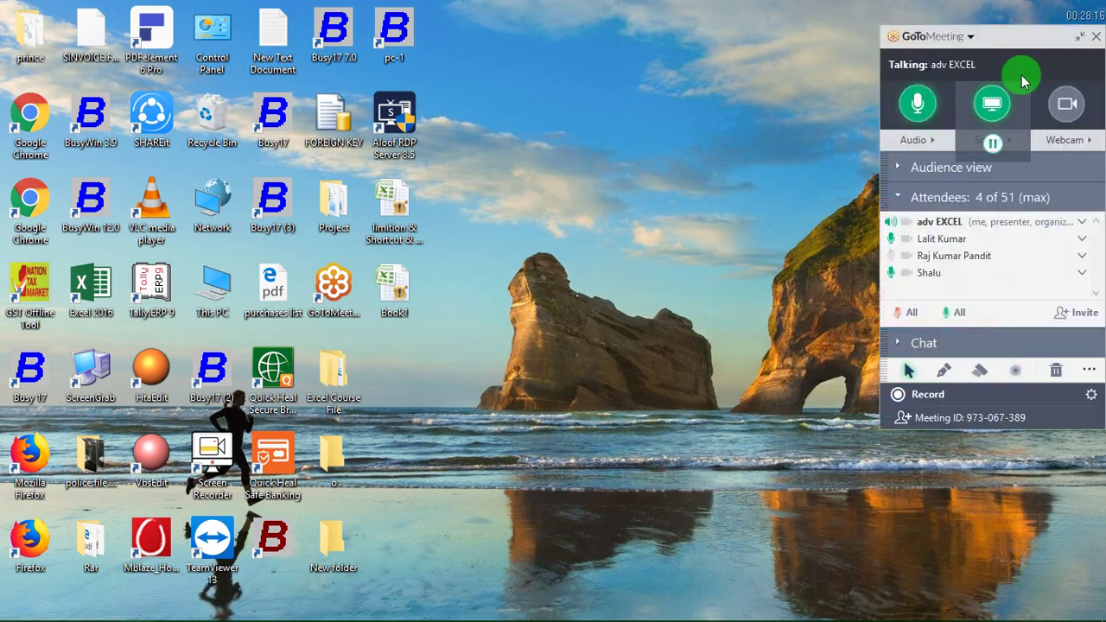
left_click(921, 104)
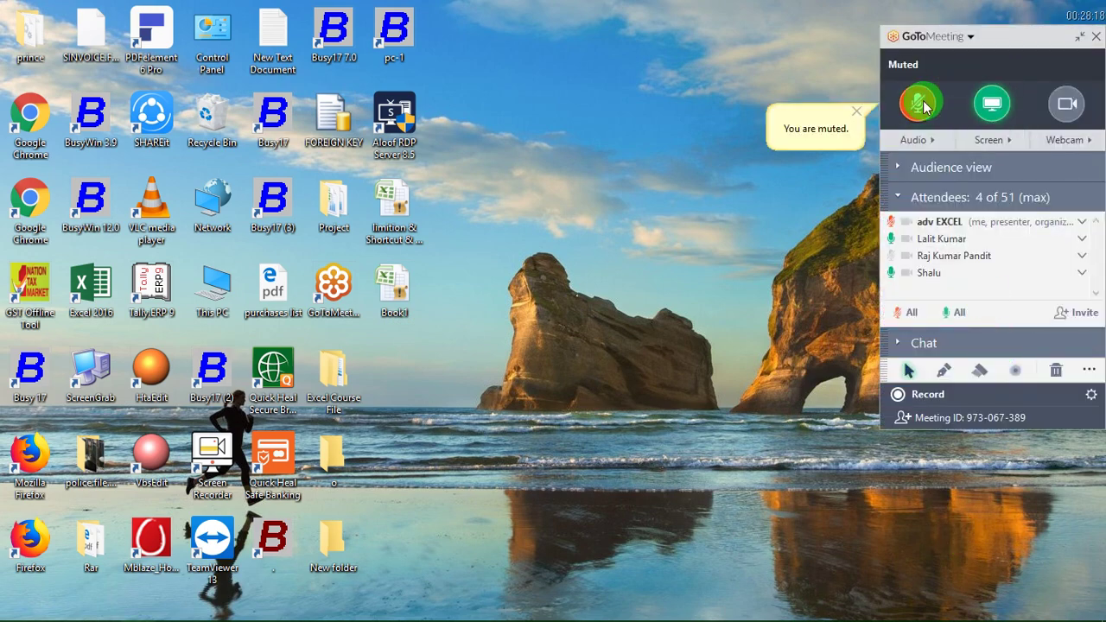
left_click(921, 104)
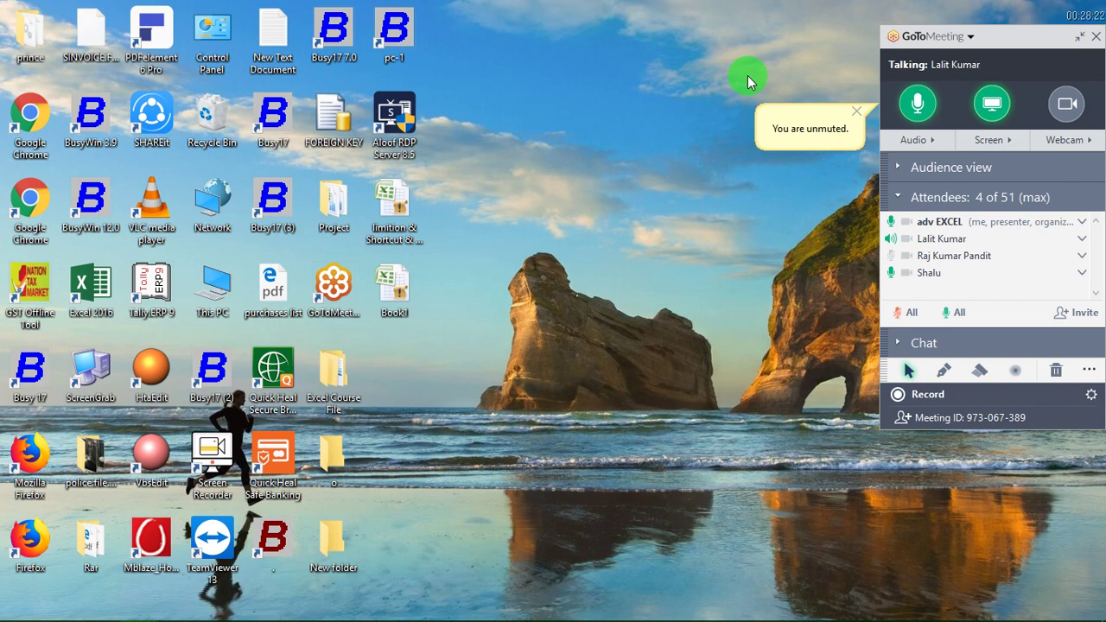
Step: Collapse the meeting controls to a compact bar, re-expand them, and select Book1 on the desktop
left_click(1079, 39)
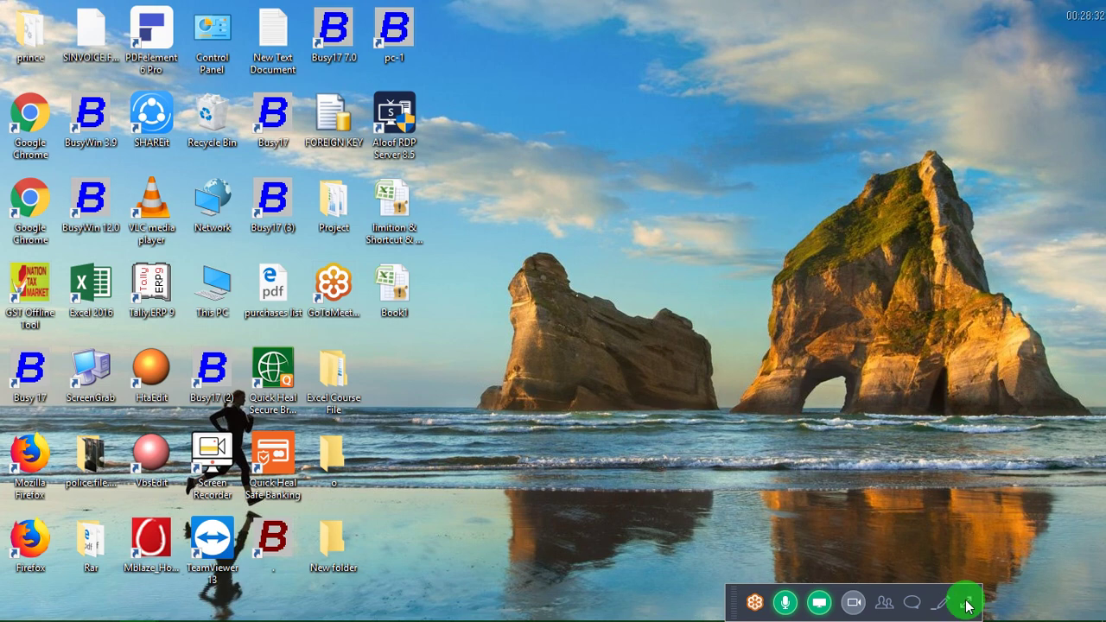
left_click(965, 608)
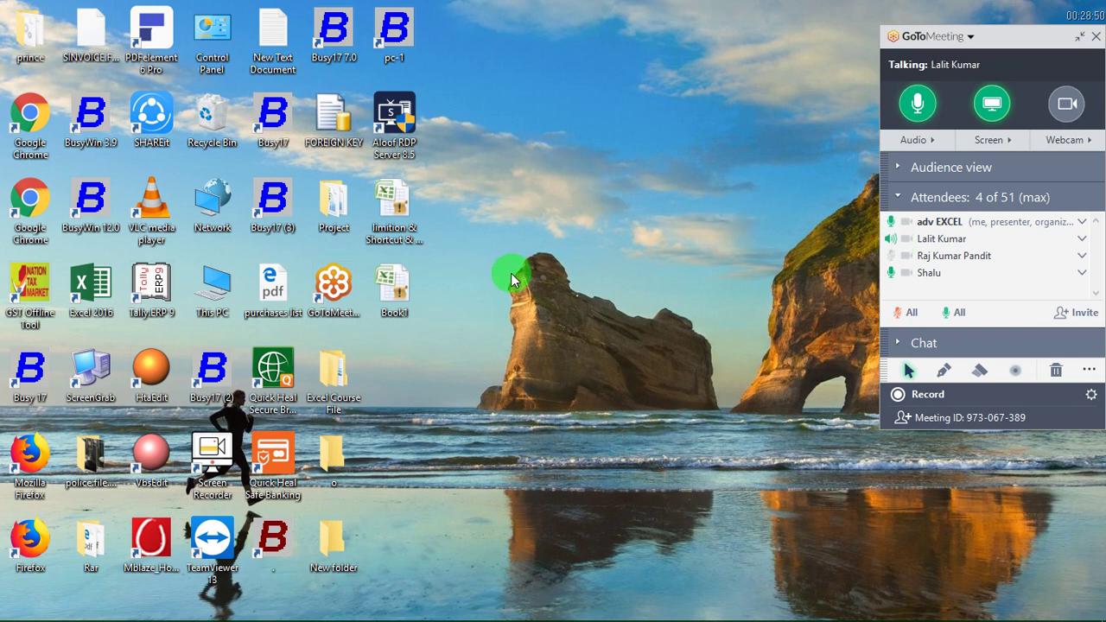
left_click(408, 275)
mouse_move(408, 274)
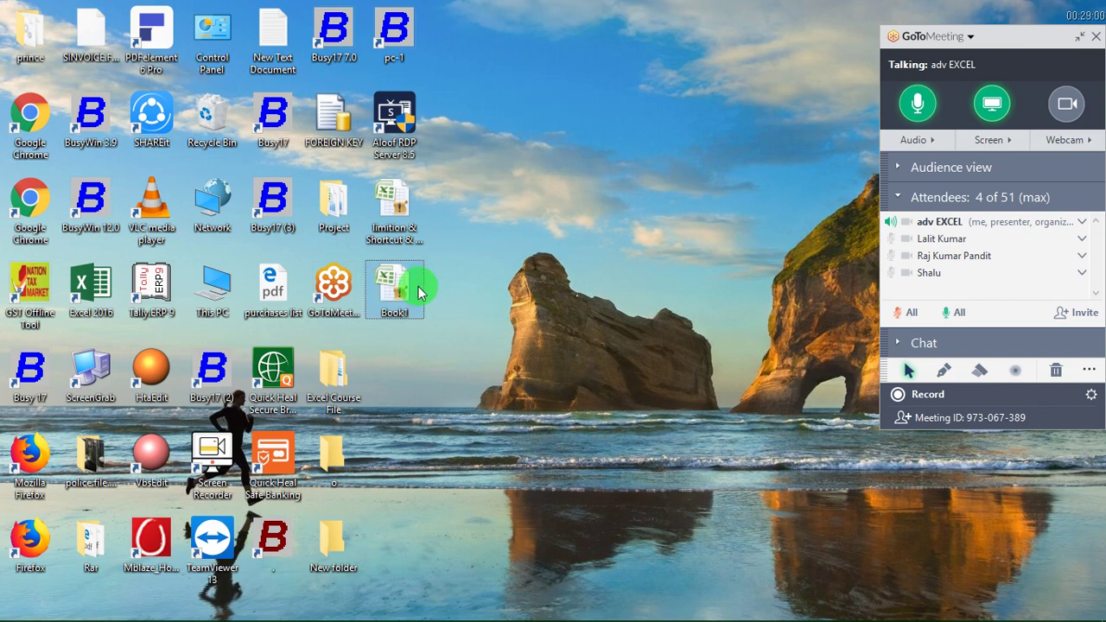
Step: Cancel the accidental rename of Book1, leaving its name unchanged
left_click(403, 309)
right_click(403, 309)
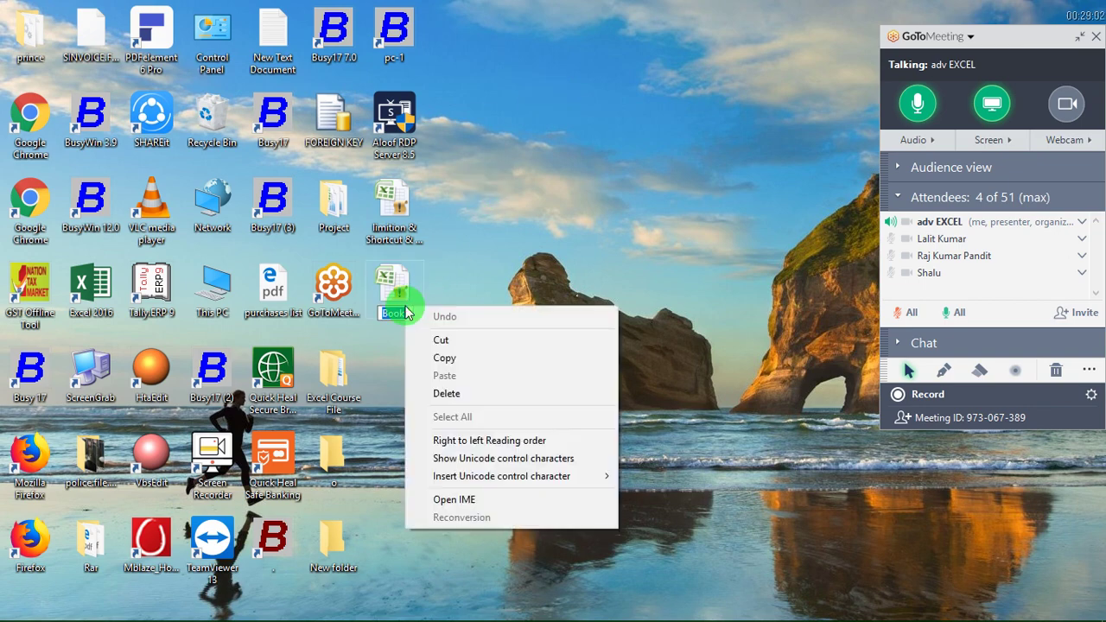
key("Escape")
left_click(406, 281)
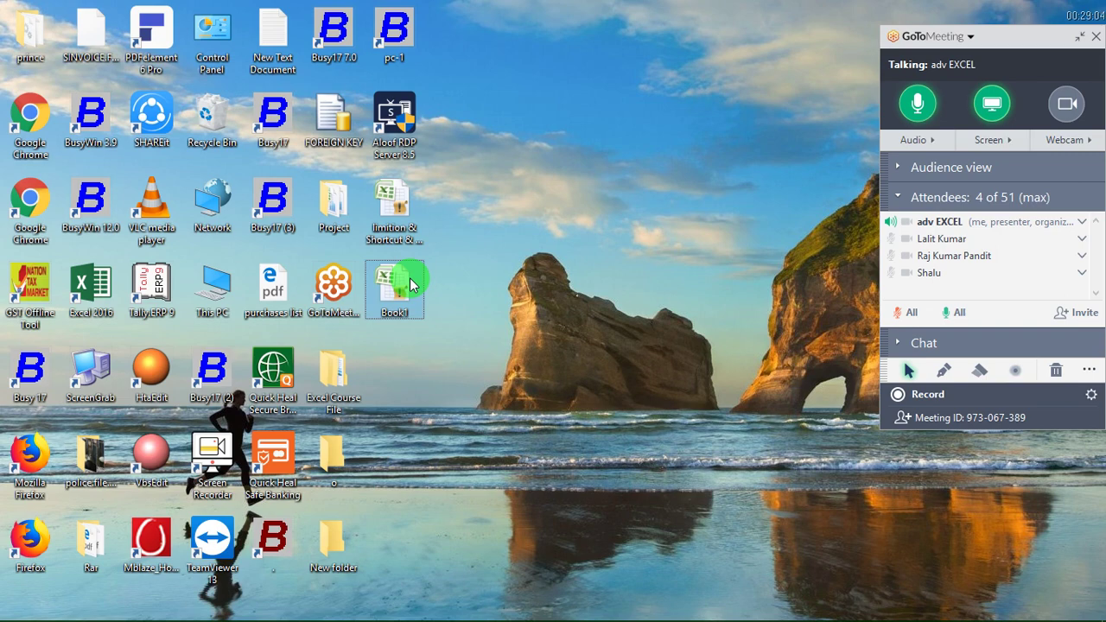
Step: Tick Read-only under Attributes in Book1's Properties, apply it, and close the dialog
right_click(412, 285)
left_click(524, 609)
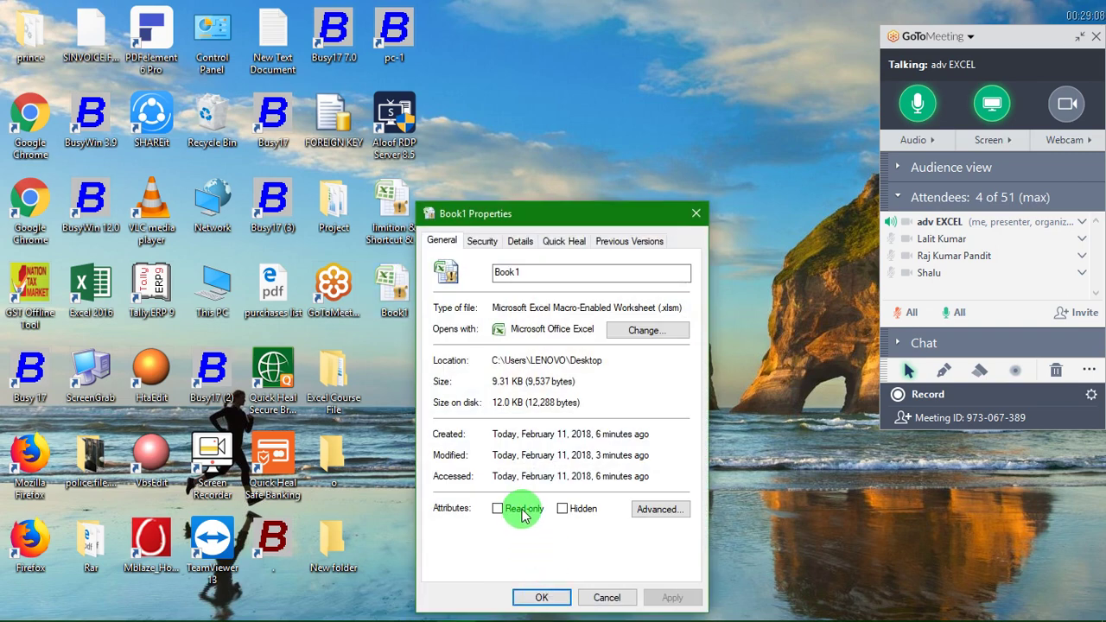
left_click(498, 509)
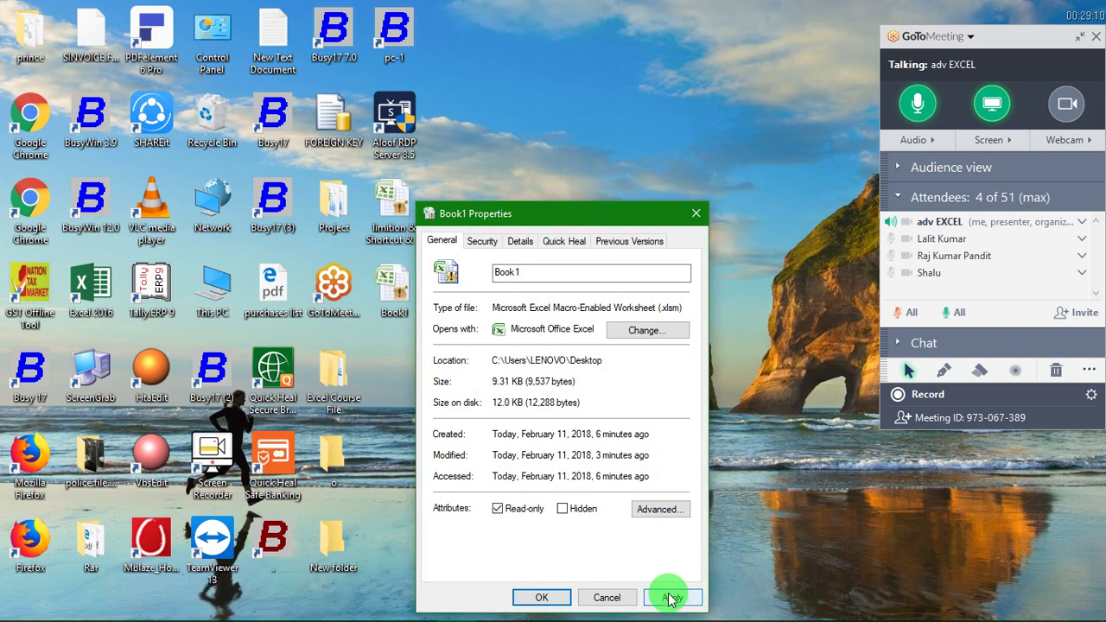
left_click(665, 595)
left_click(546, 597)
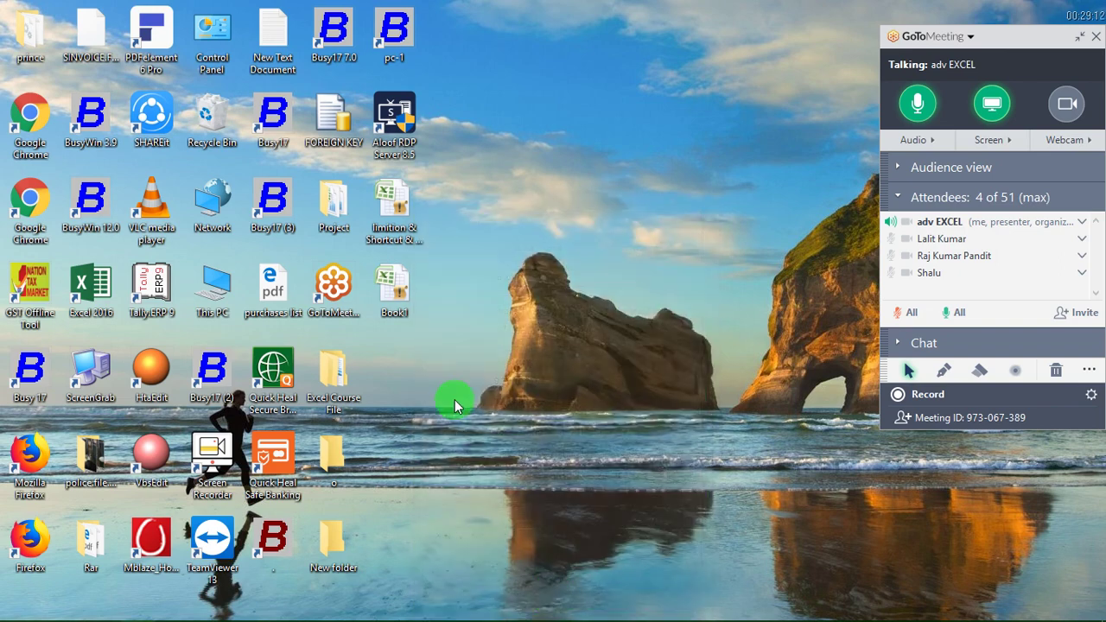
left_click(397, 276)
Step: Open Book1 in a maximized Excel window and browse the Formulas and Resources pages of Excel Options
double_click(397, 276)
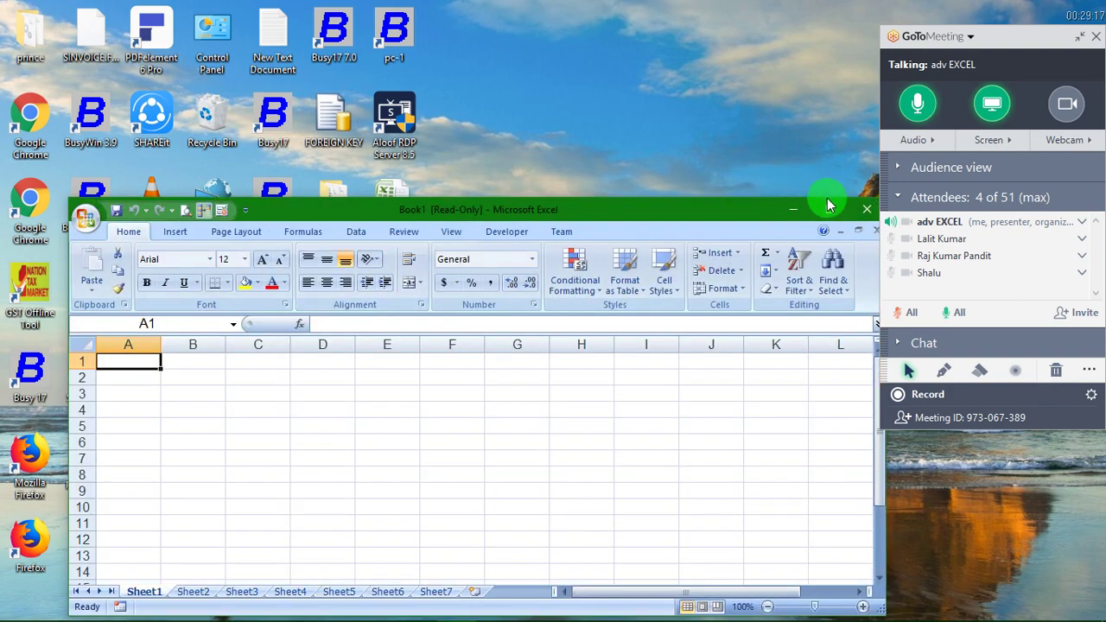
left_click(828, 208)
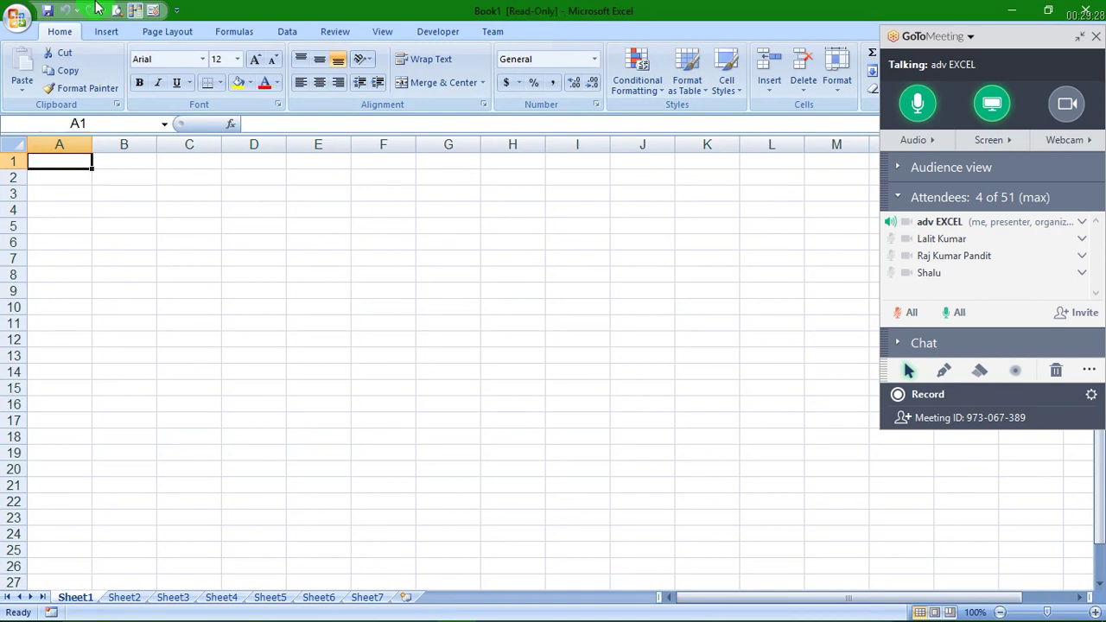
left_click(17, 17)
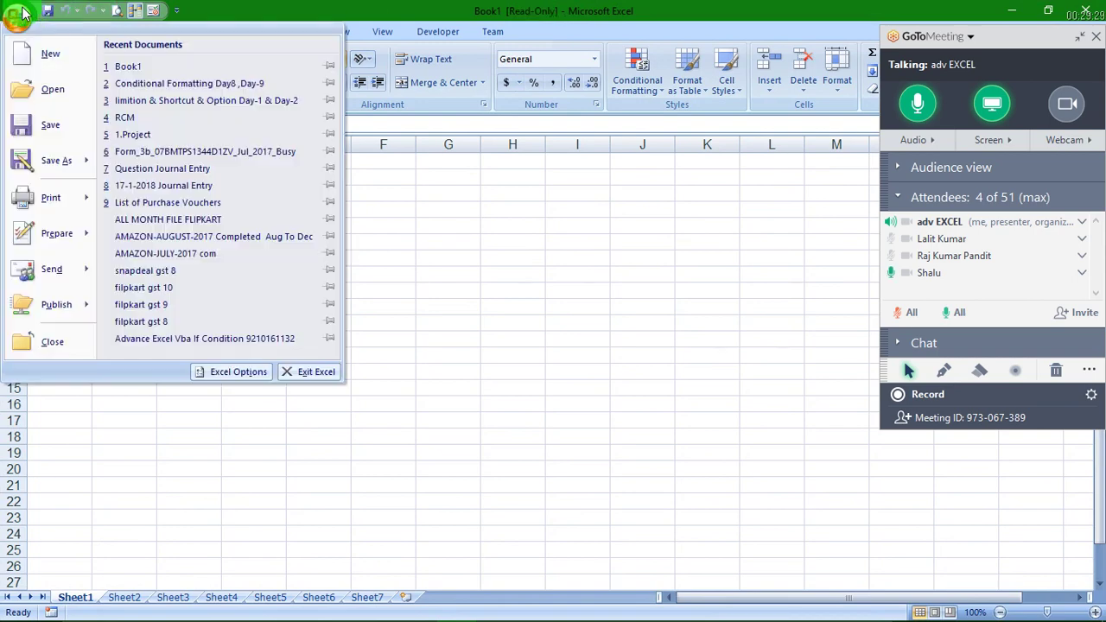
left_click(242, 372)
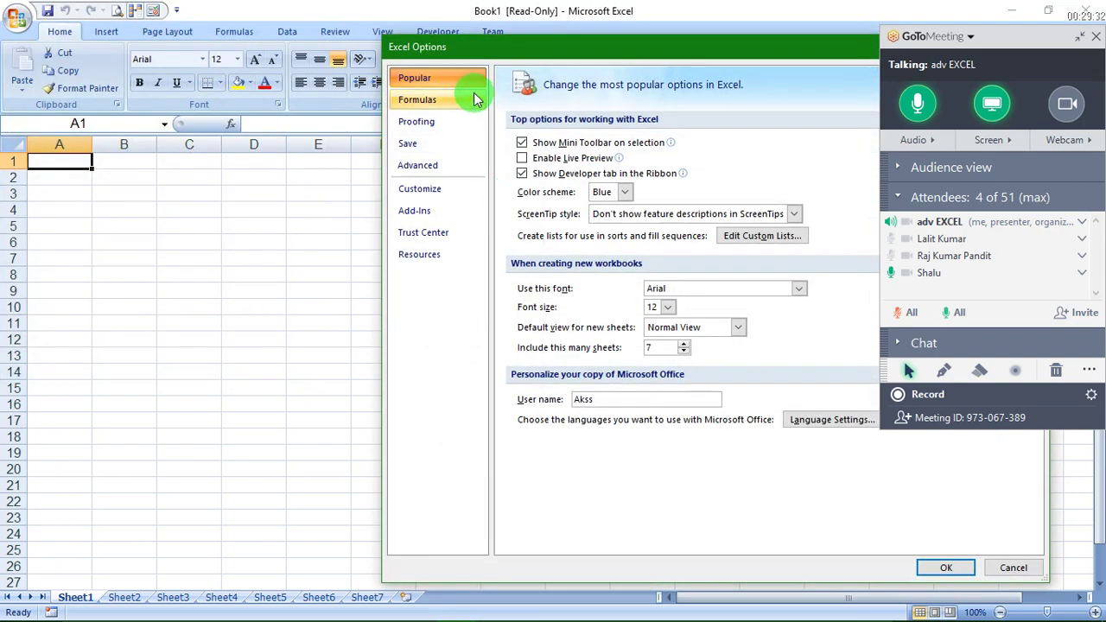
left_click(471, 101)
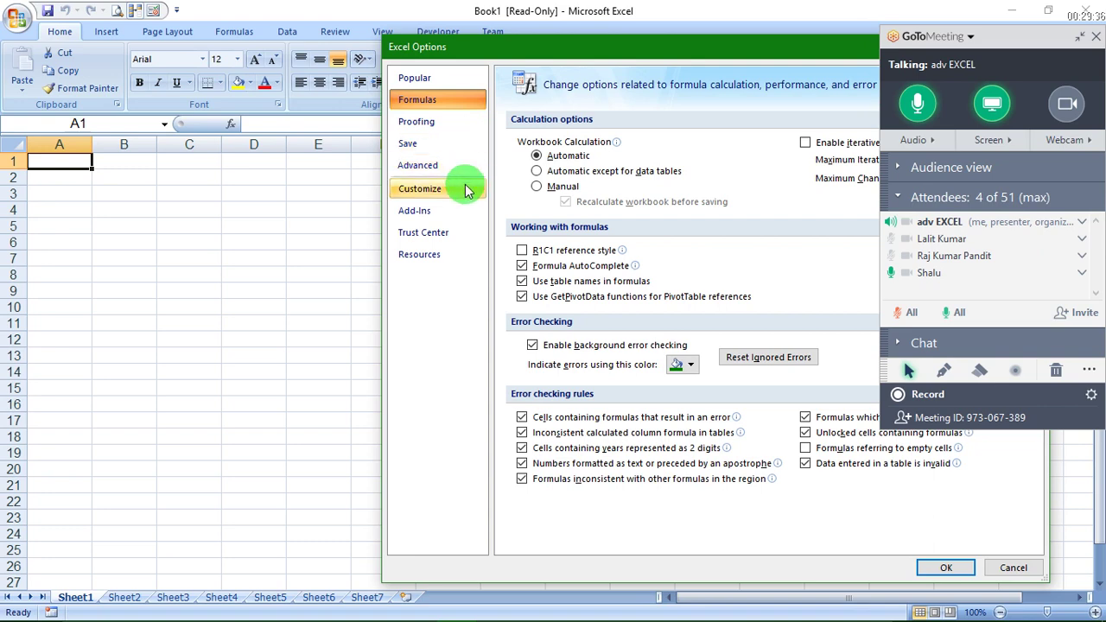
left_click(458, 255)
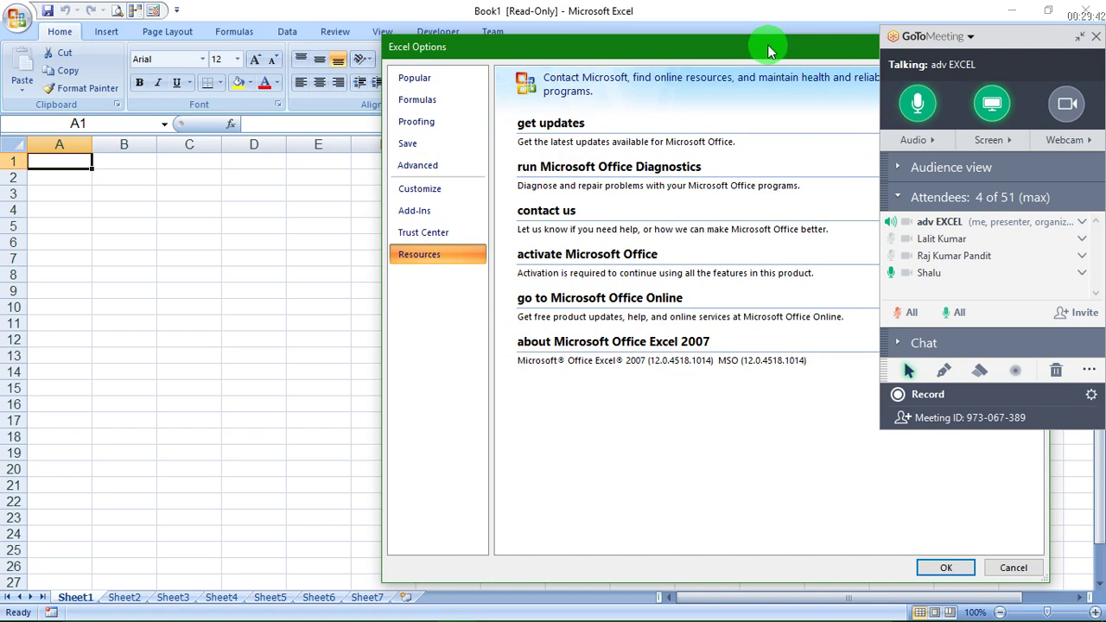
left_click_drag(770, 47, 610, 69)
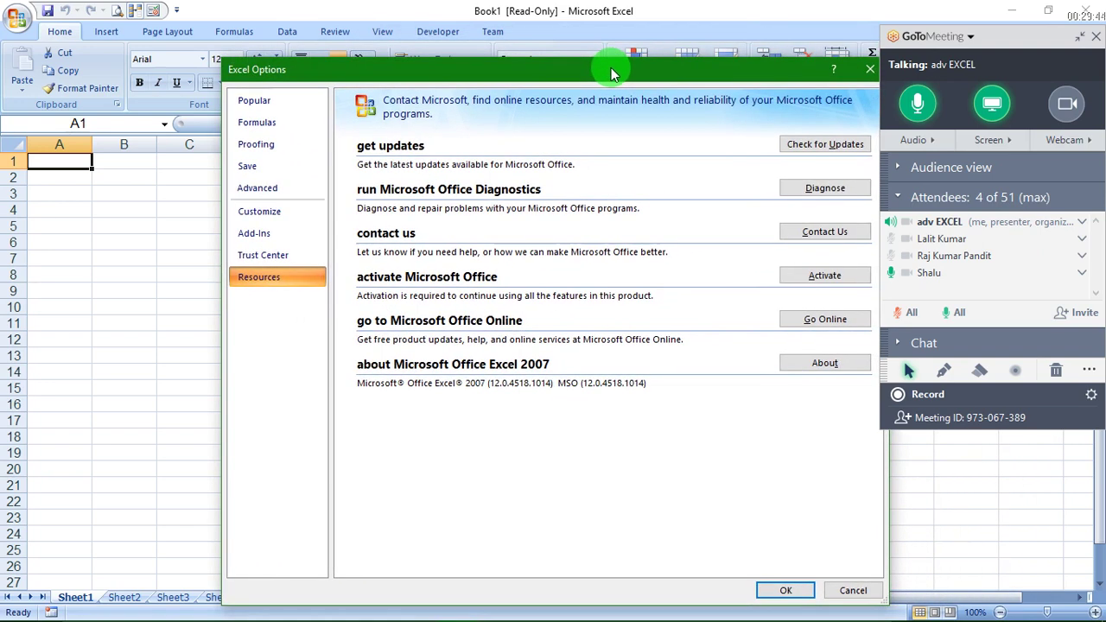
Step: Hide all windows with Win+D to return to the desktop
key("super+d")
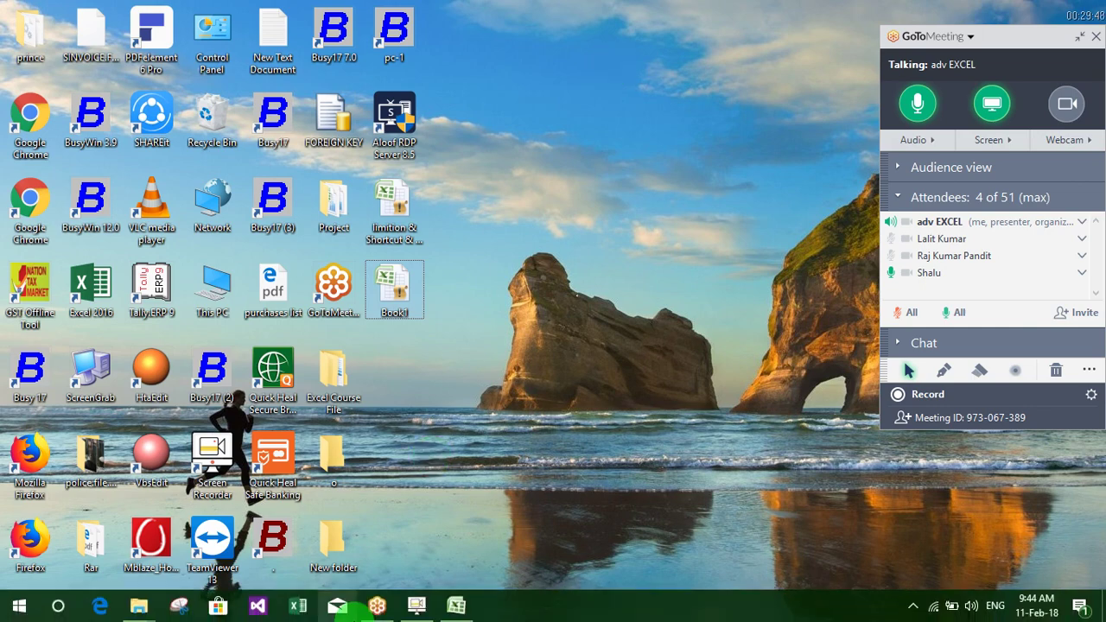
mouse_move(377, 604)
mouse_move(415, 605)
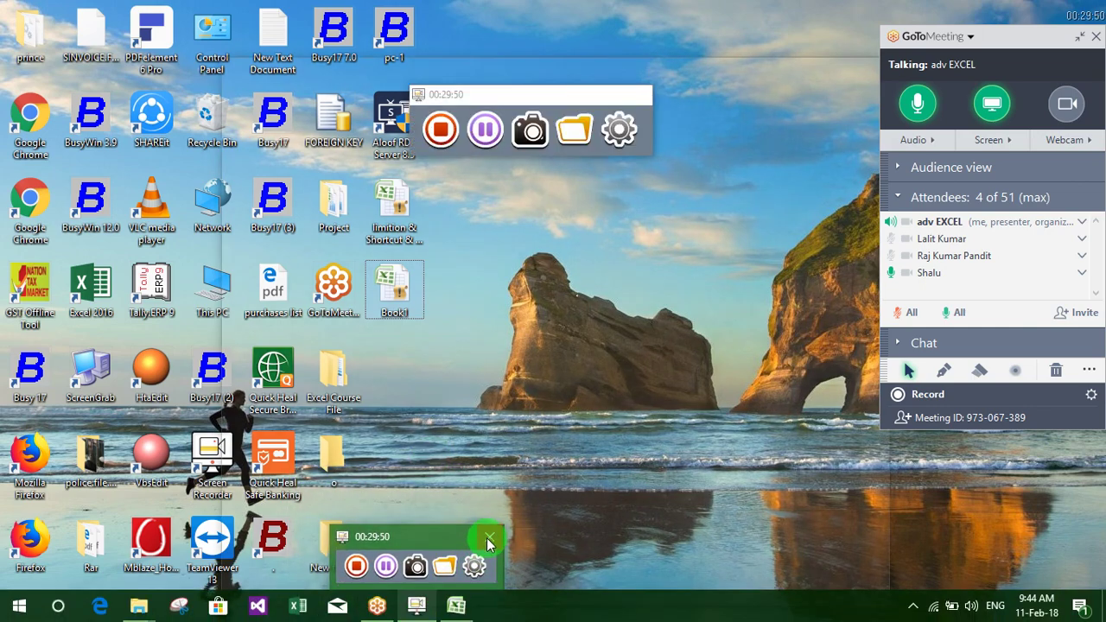